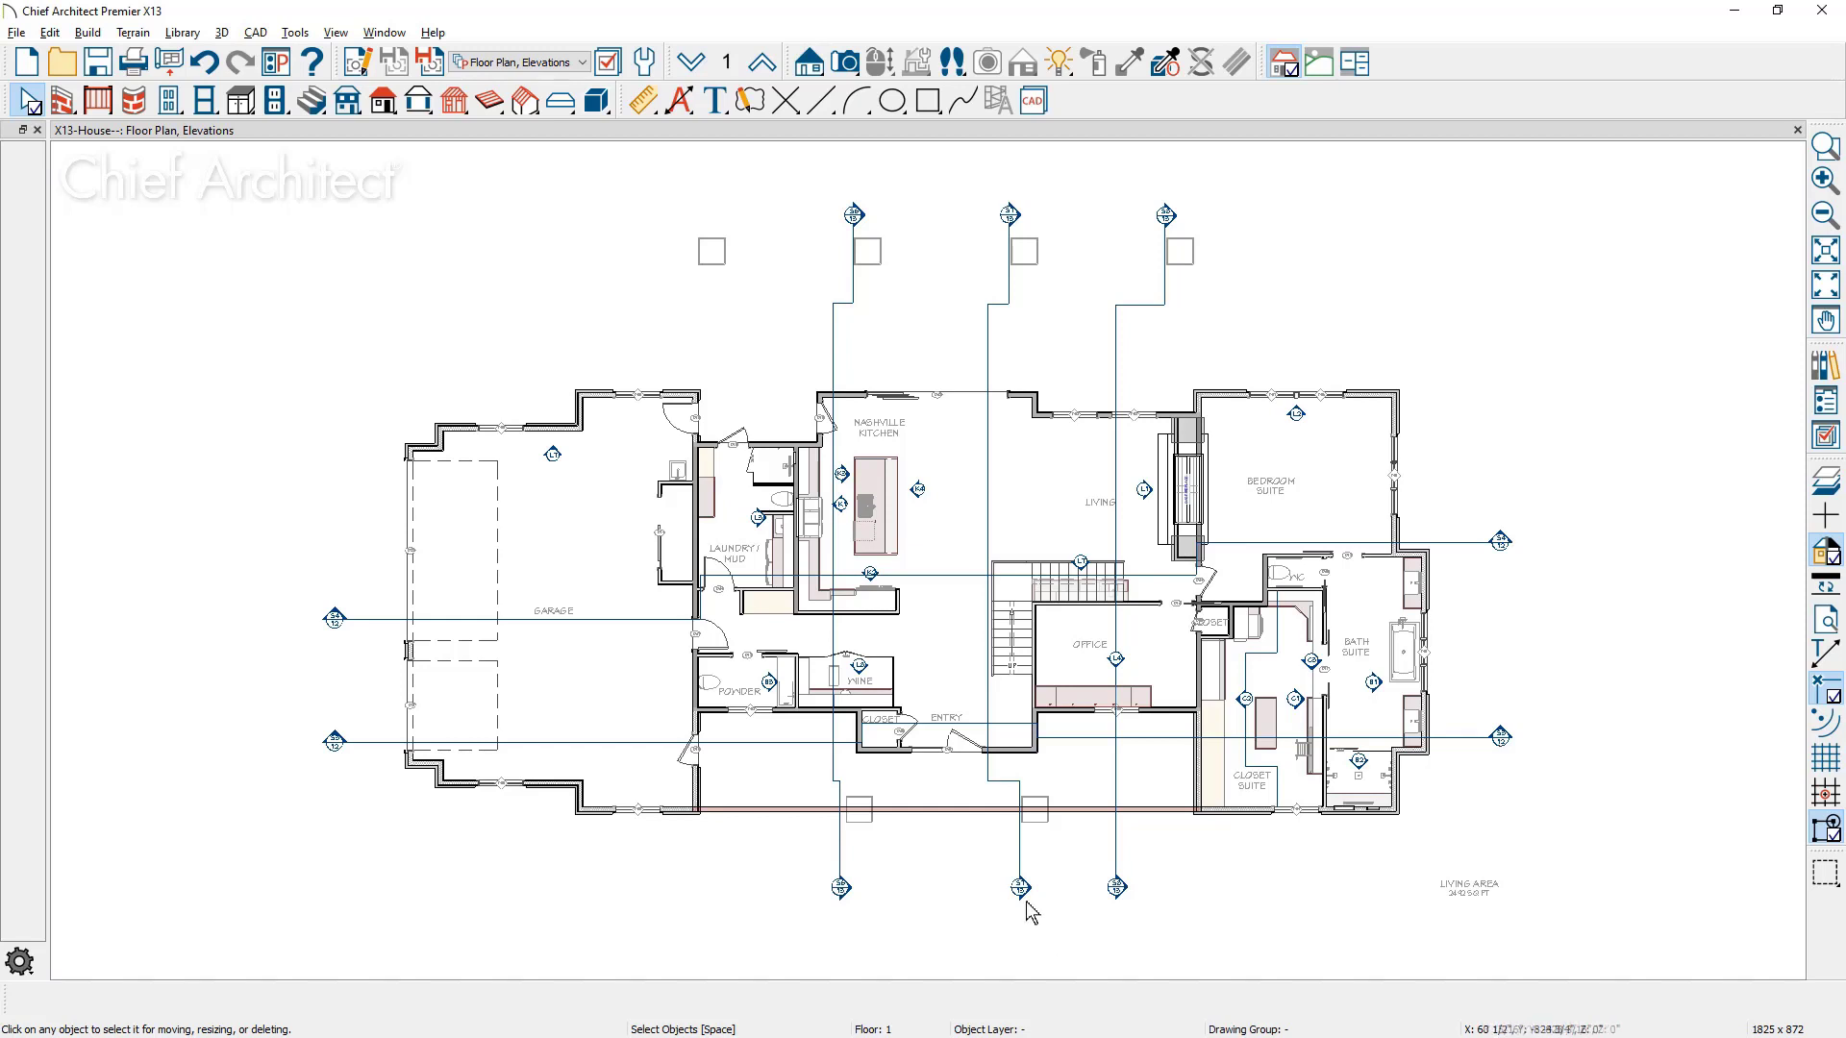
Copy the vertical cross-section line, place it just left of the original, and open its view.
left_click(1021, 891)
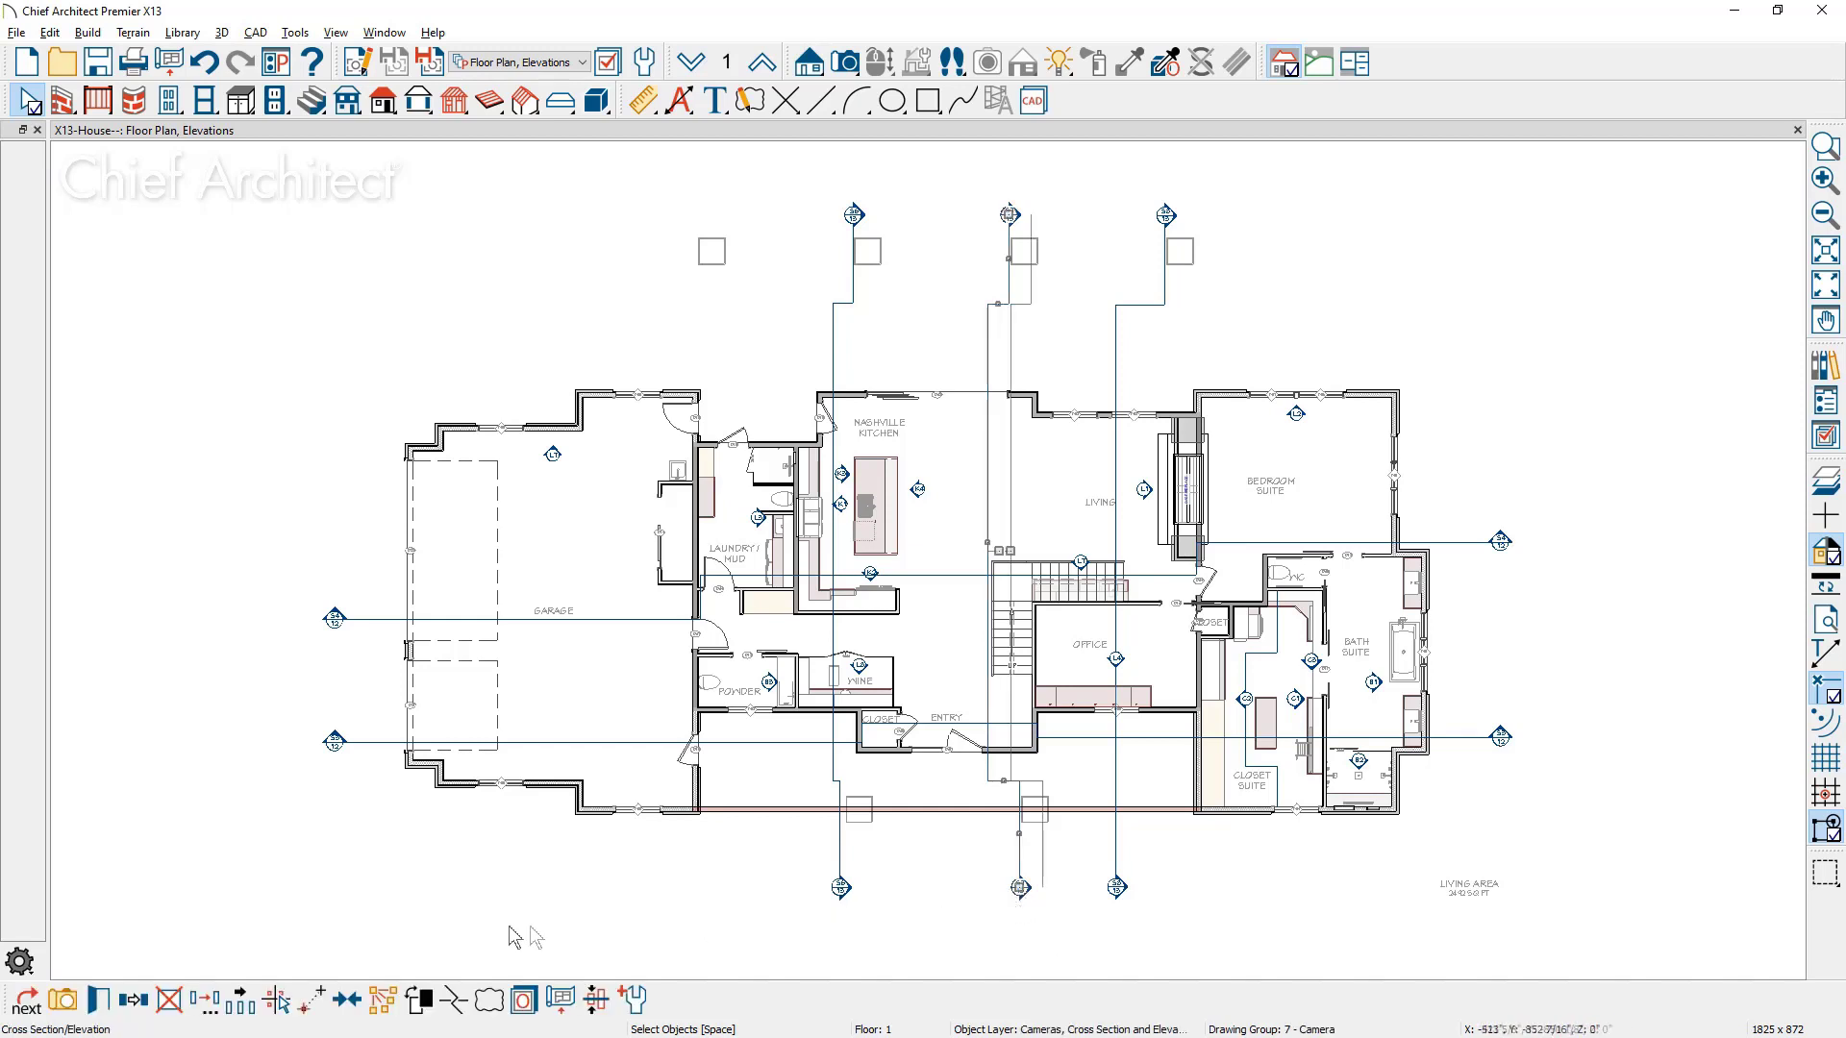
left_click(140, 1000)
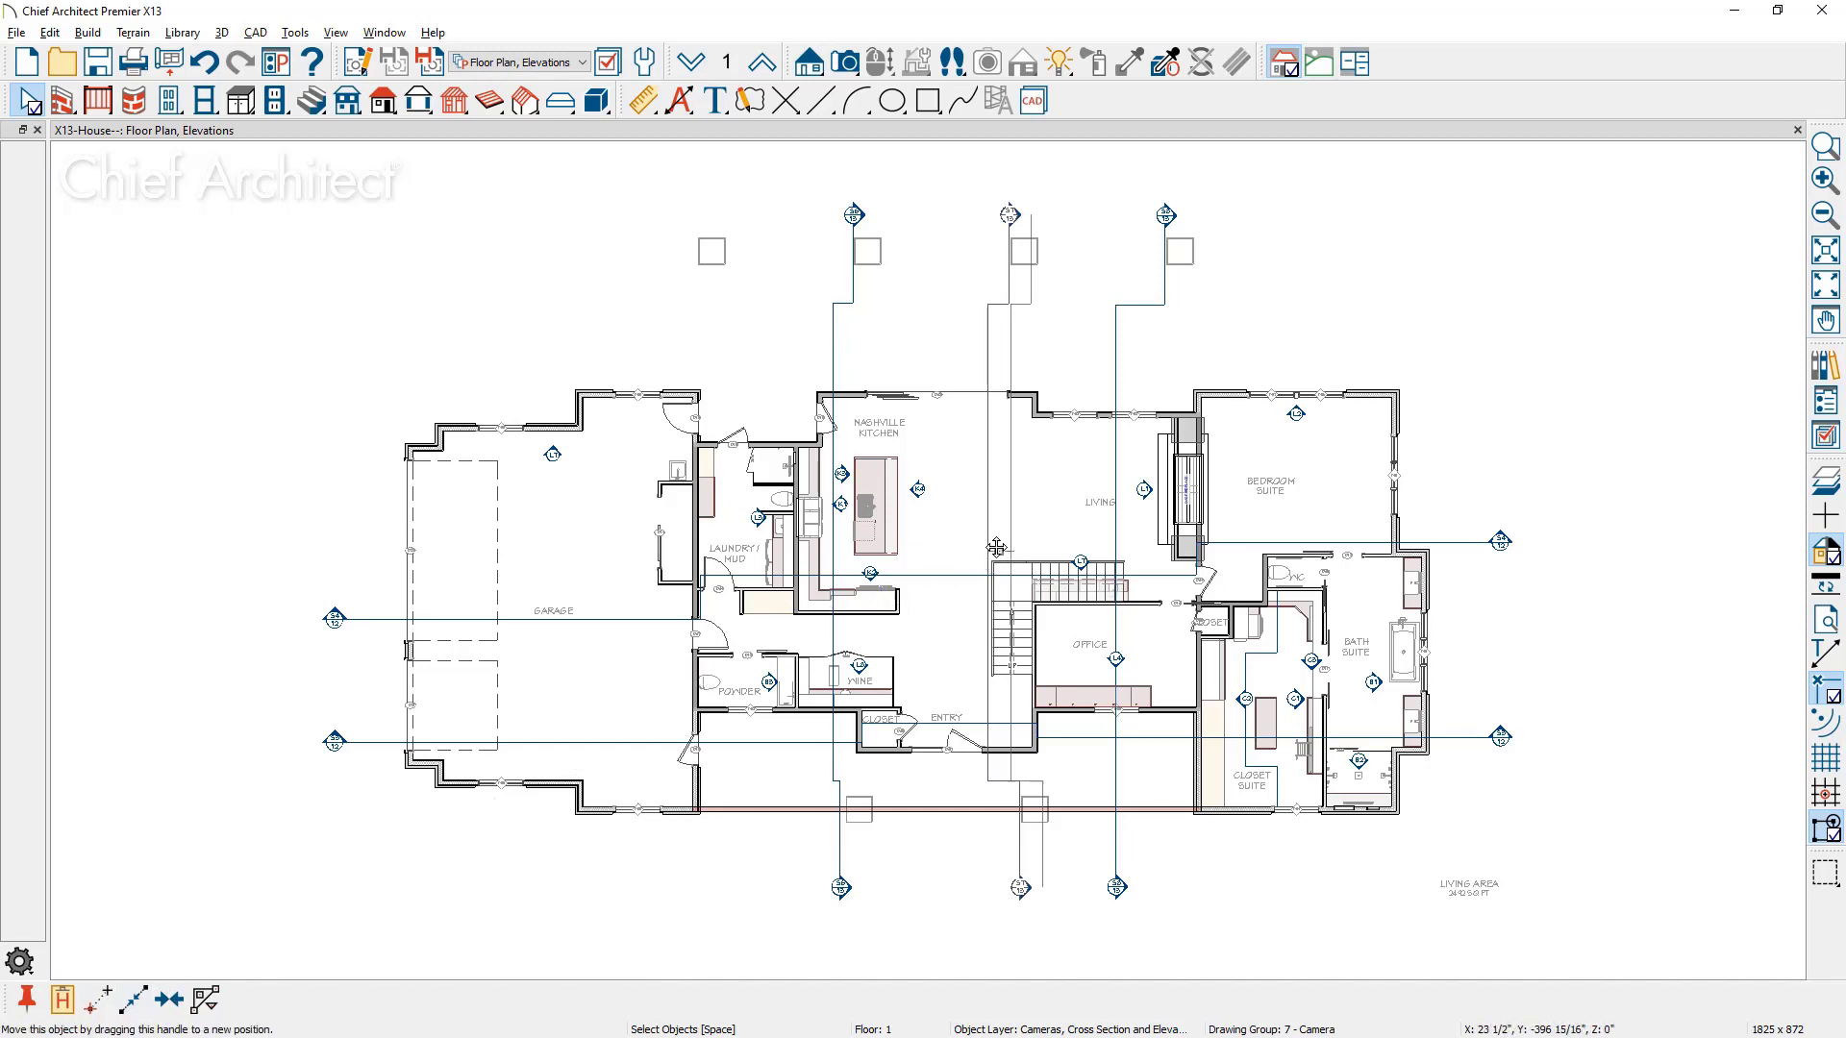
left_click_drag(998, 550, 947, 549)
left_click(63, 1000)
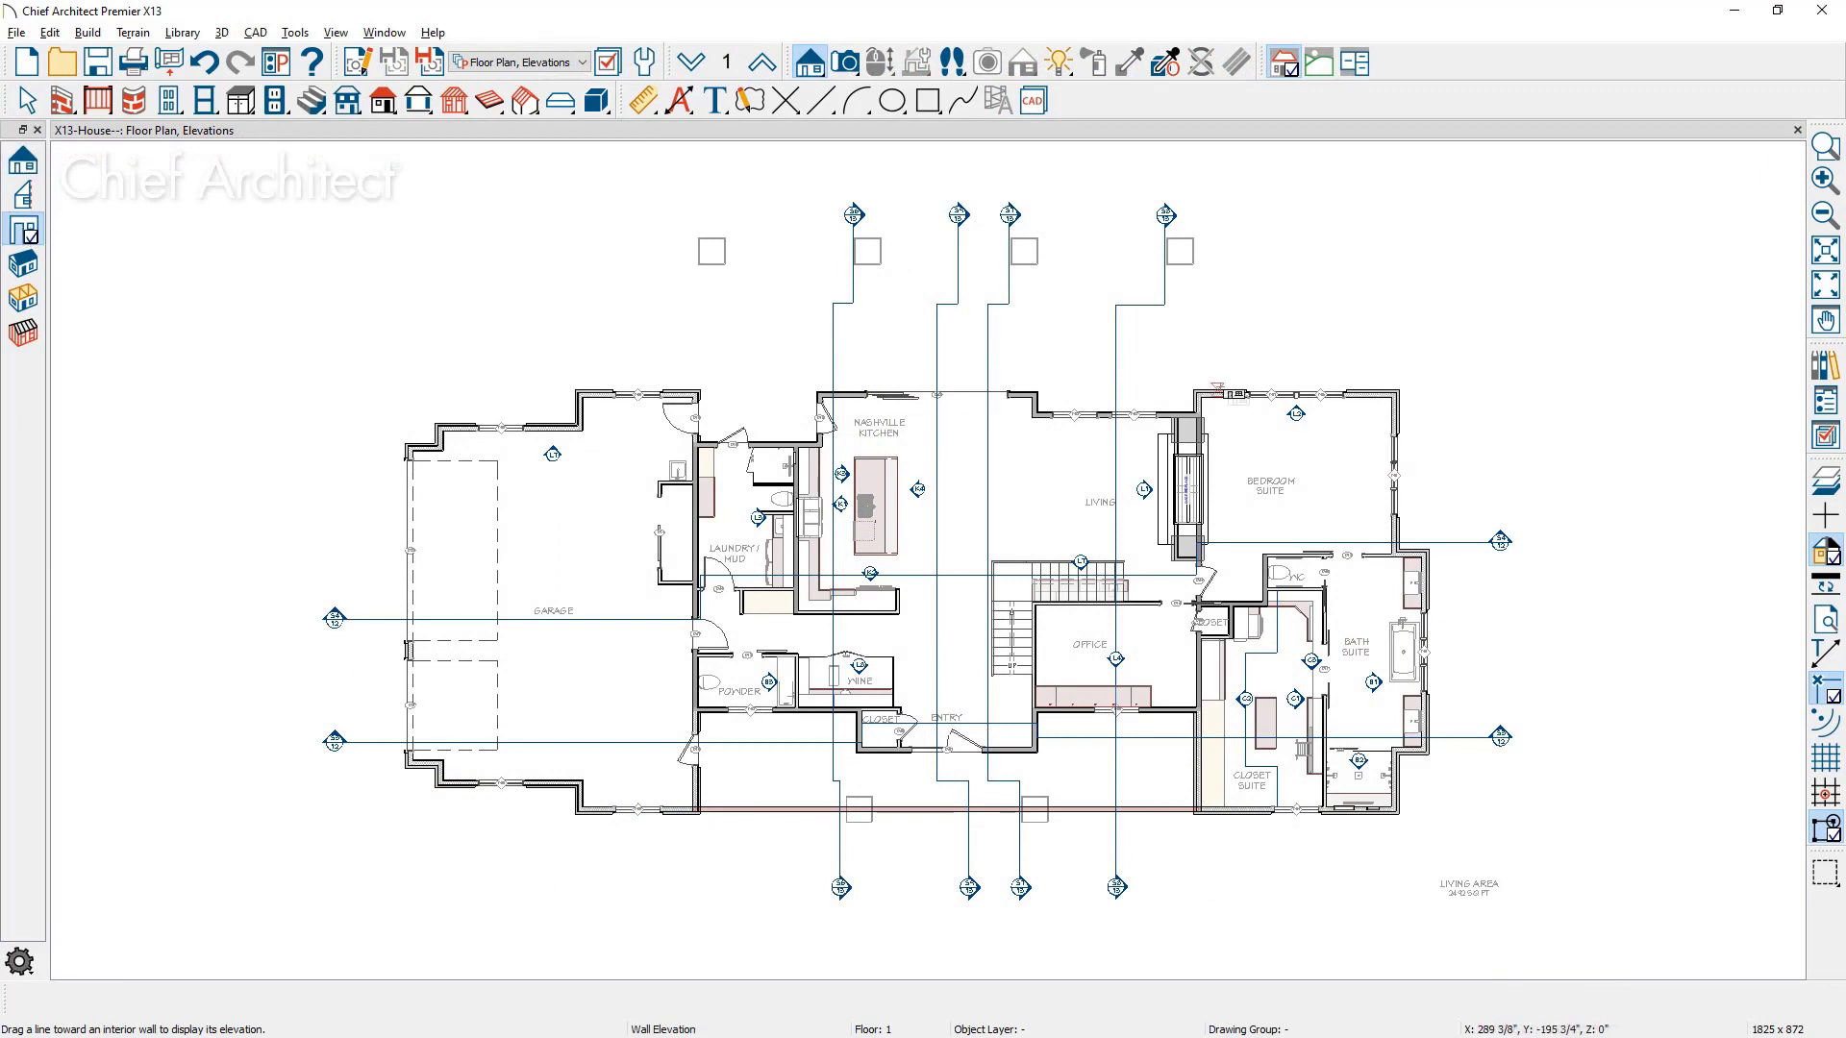
Draw a wall elevation of the round and double window wall, set to Ignore Walls Above.
left_click_drag(1256, 430, 1256, 330)
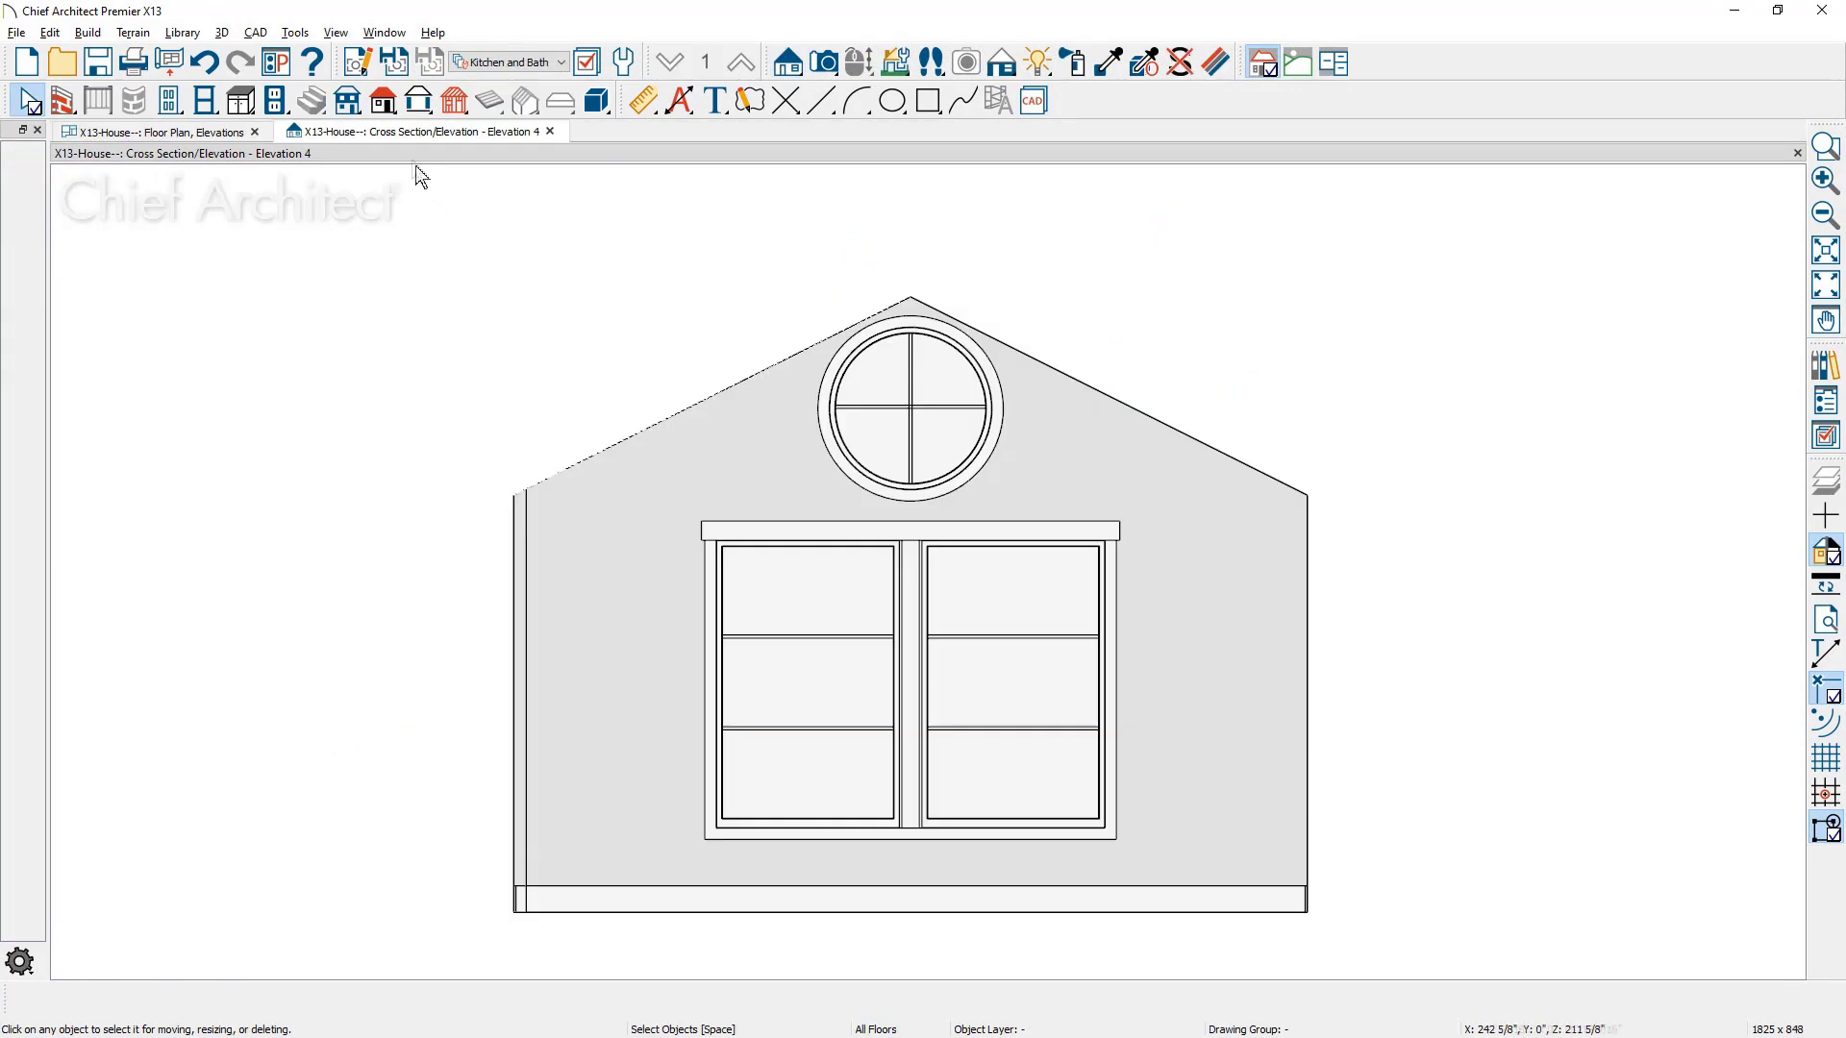
left_click(362, 67)
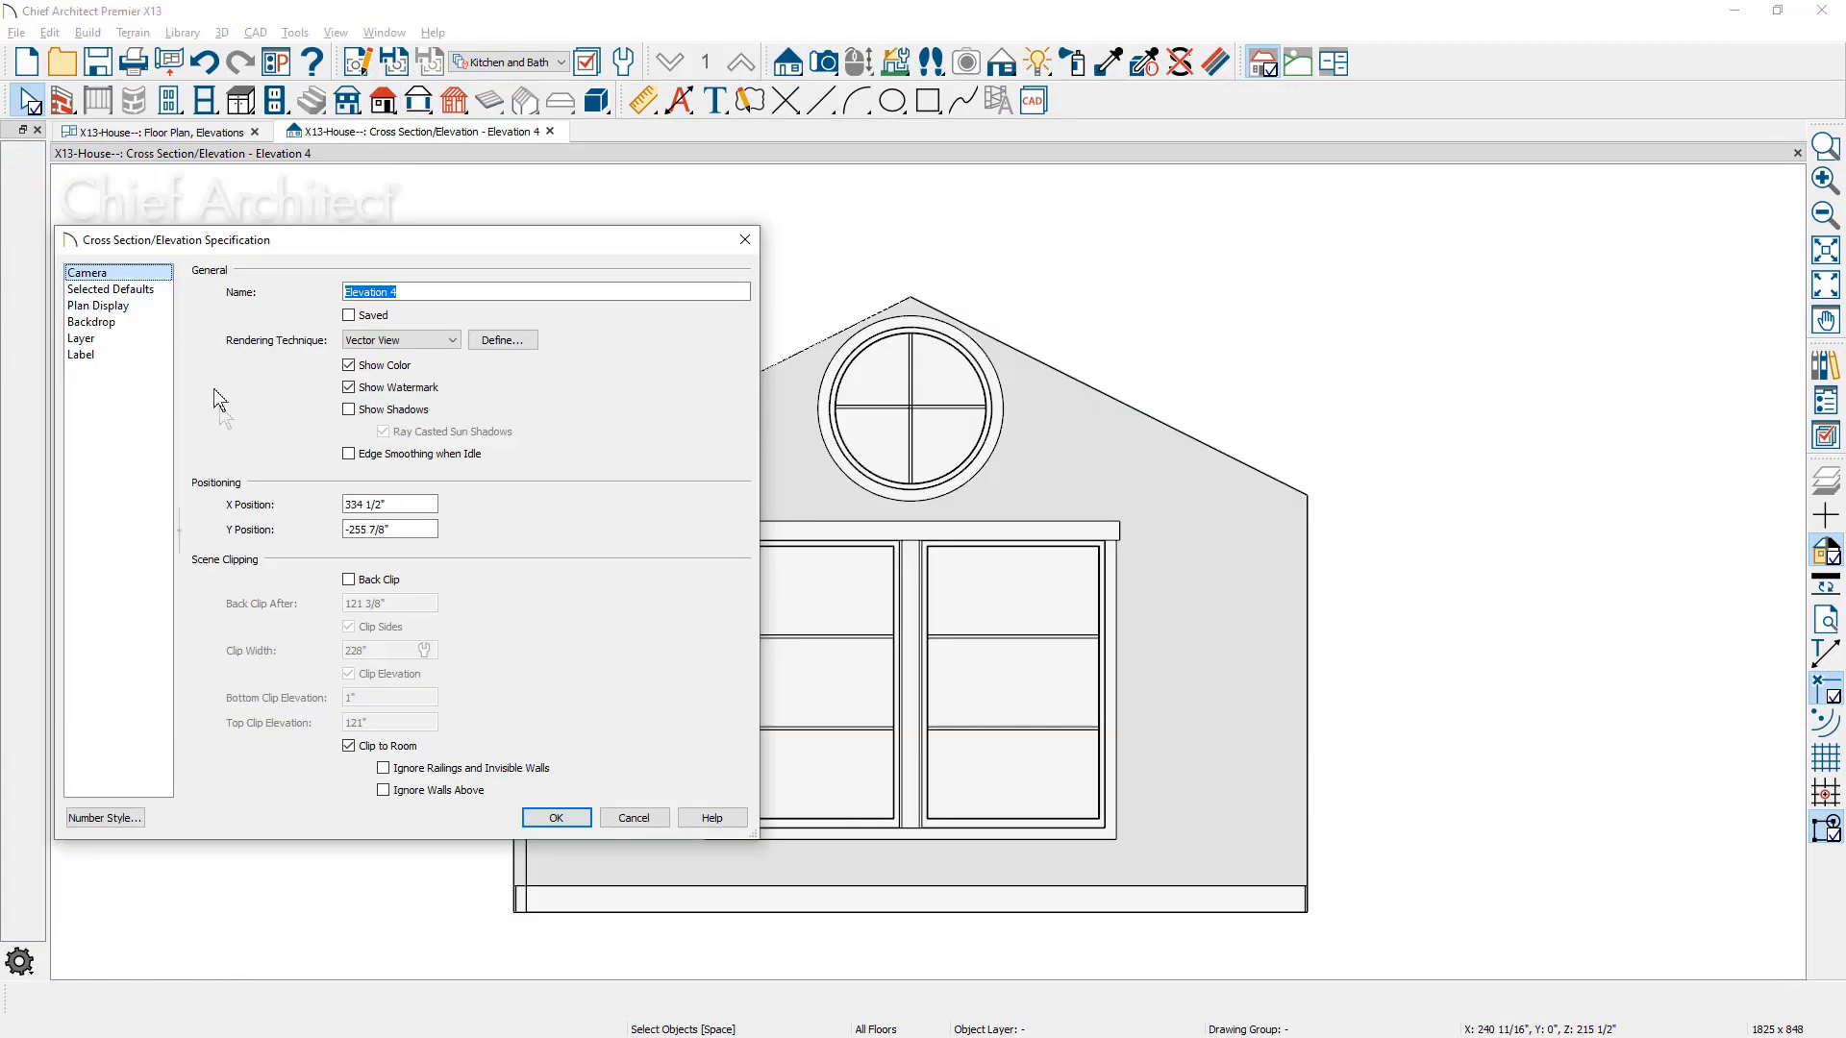
left_click(385, 790)
left_click(555, 818)
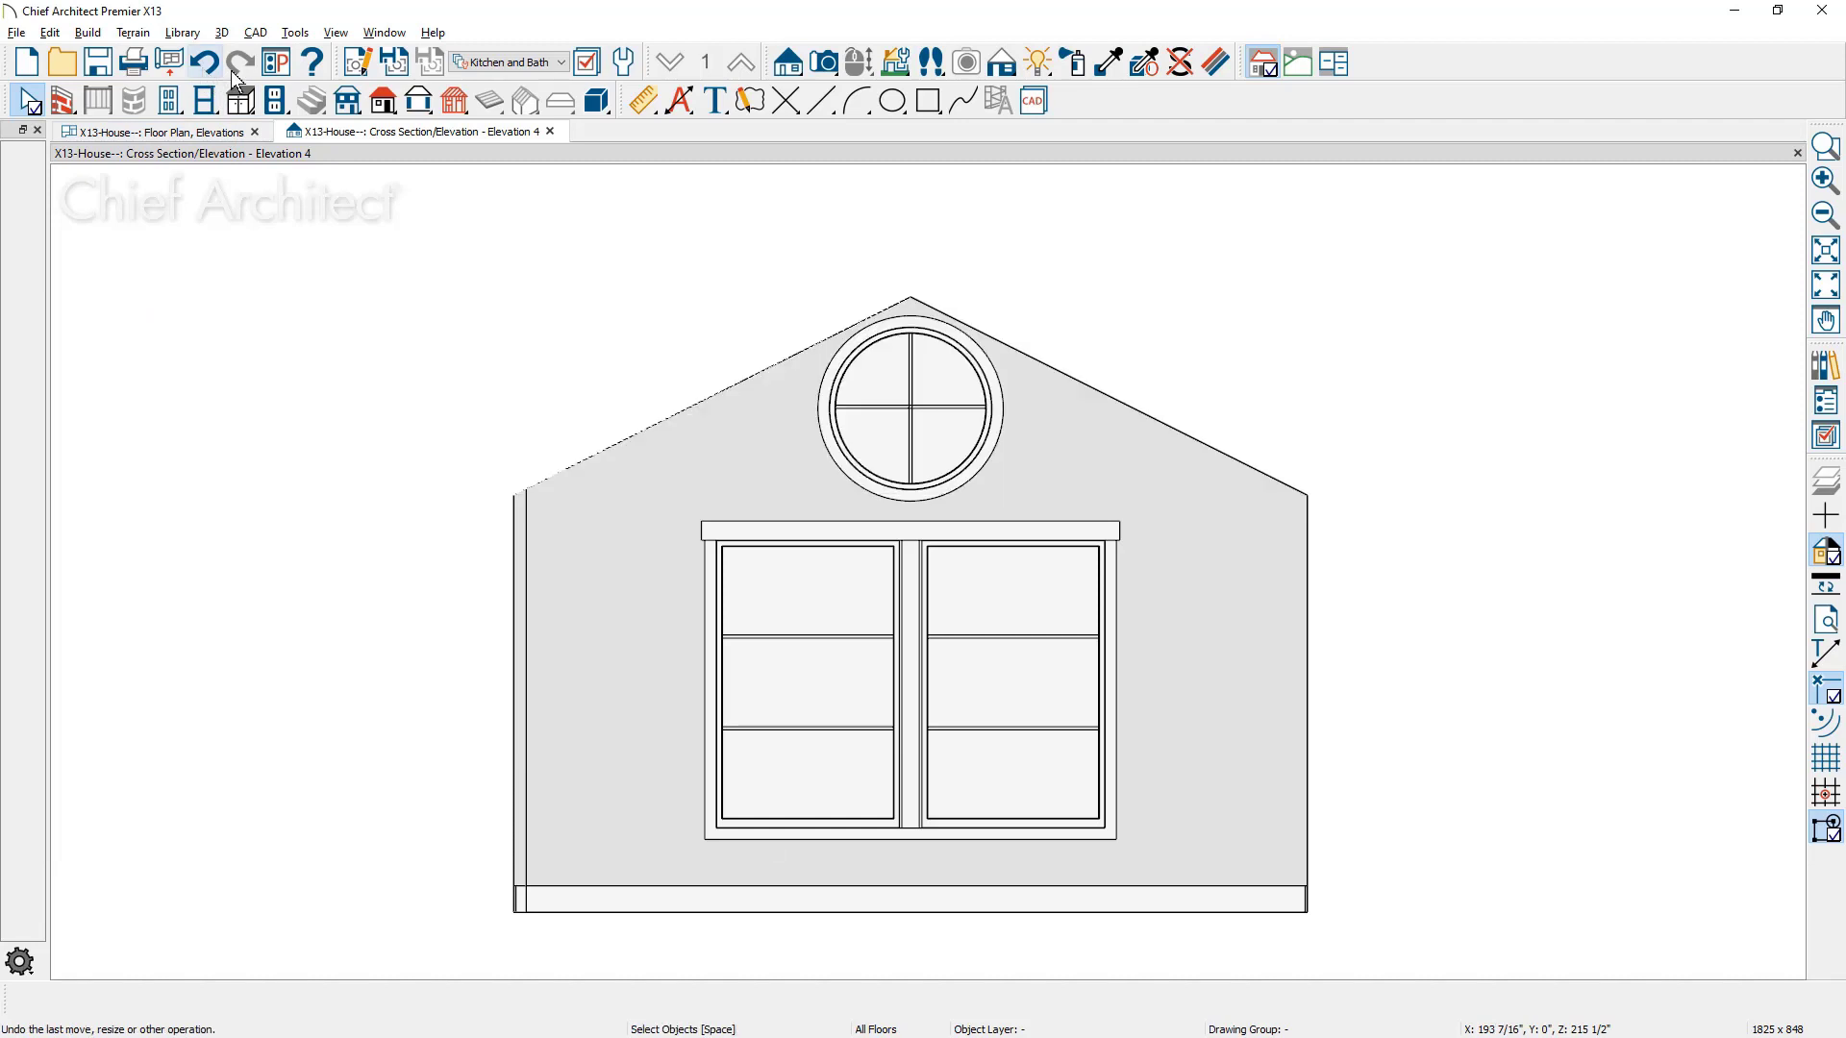
Add a vertical height dimension along the gable elevation's right wall and reposition its label.
left_click(643, 100)
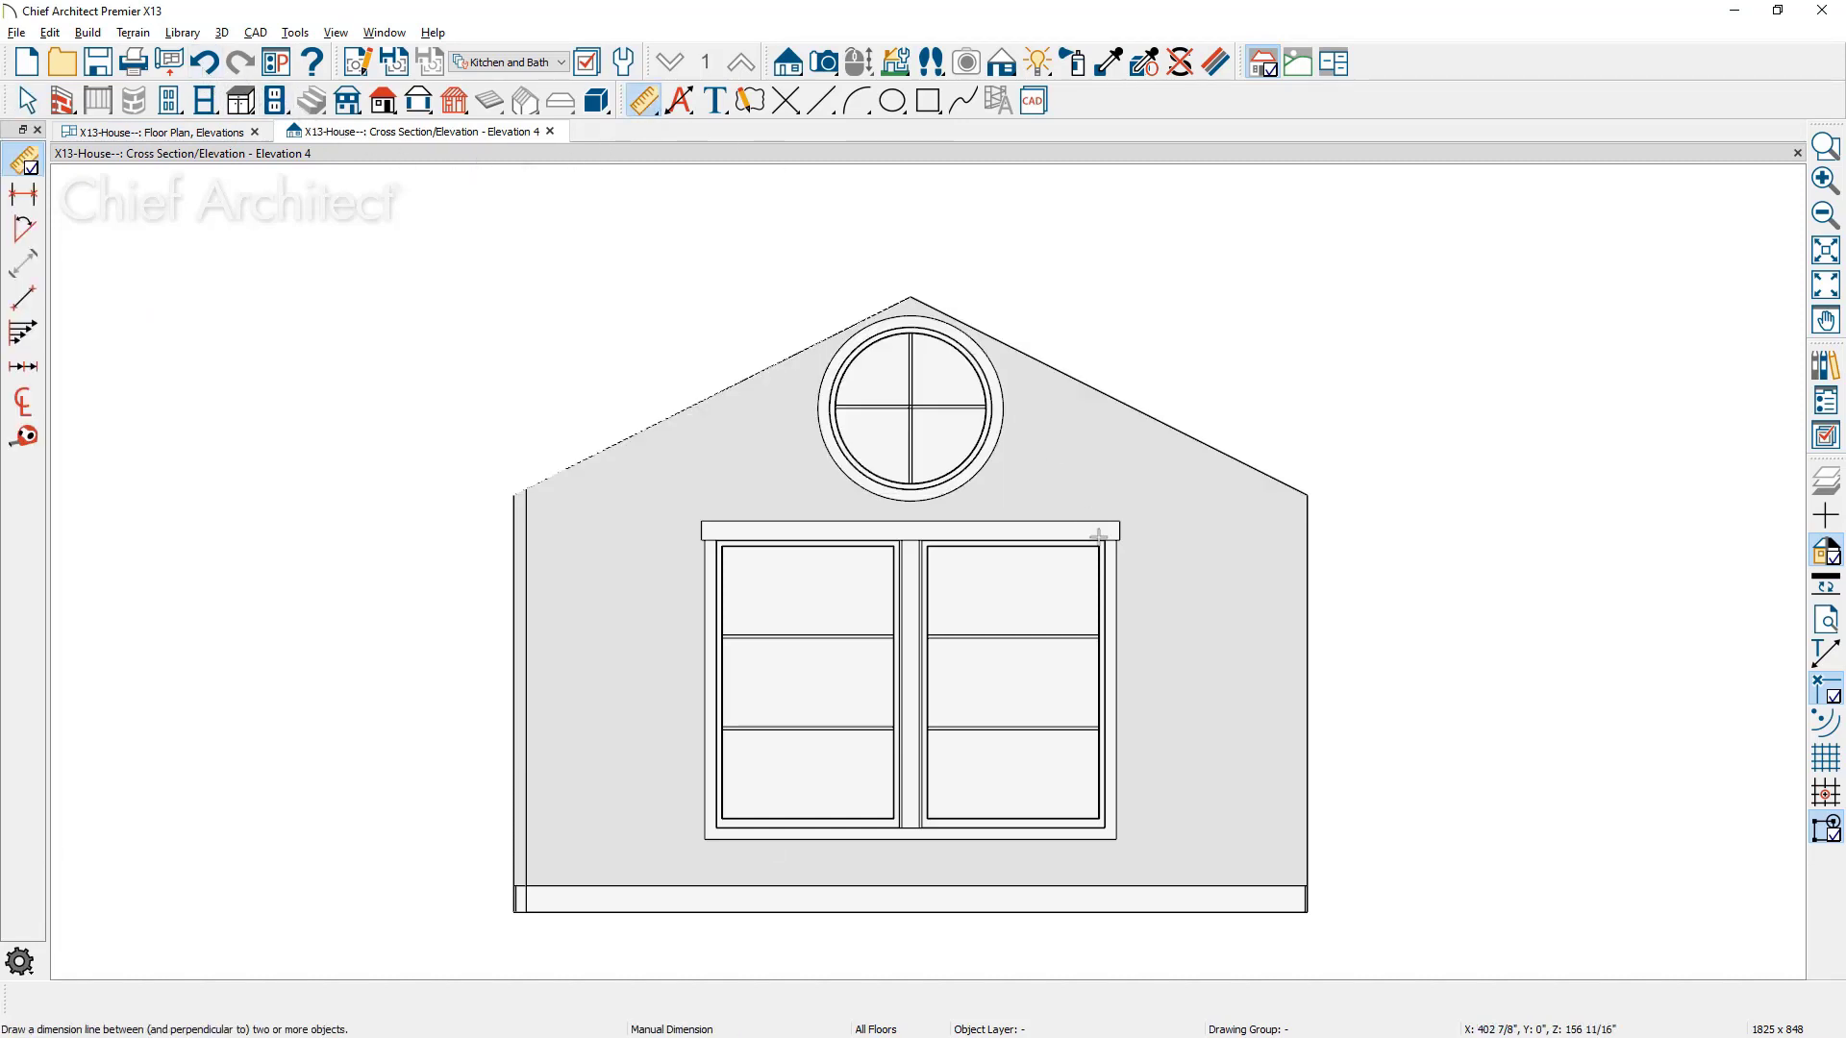
mouse_move(1320, 717)
left_mouse_down()
mouse_move(1331, 511)
mouse_move(1046, 263)
mouse_move(911, 298)
left_mouse_up()
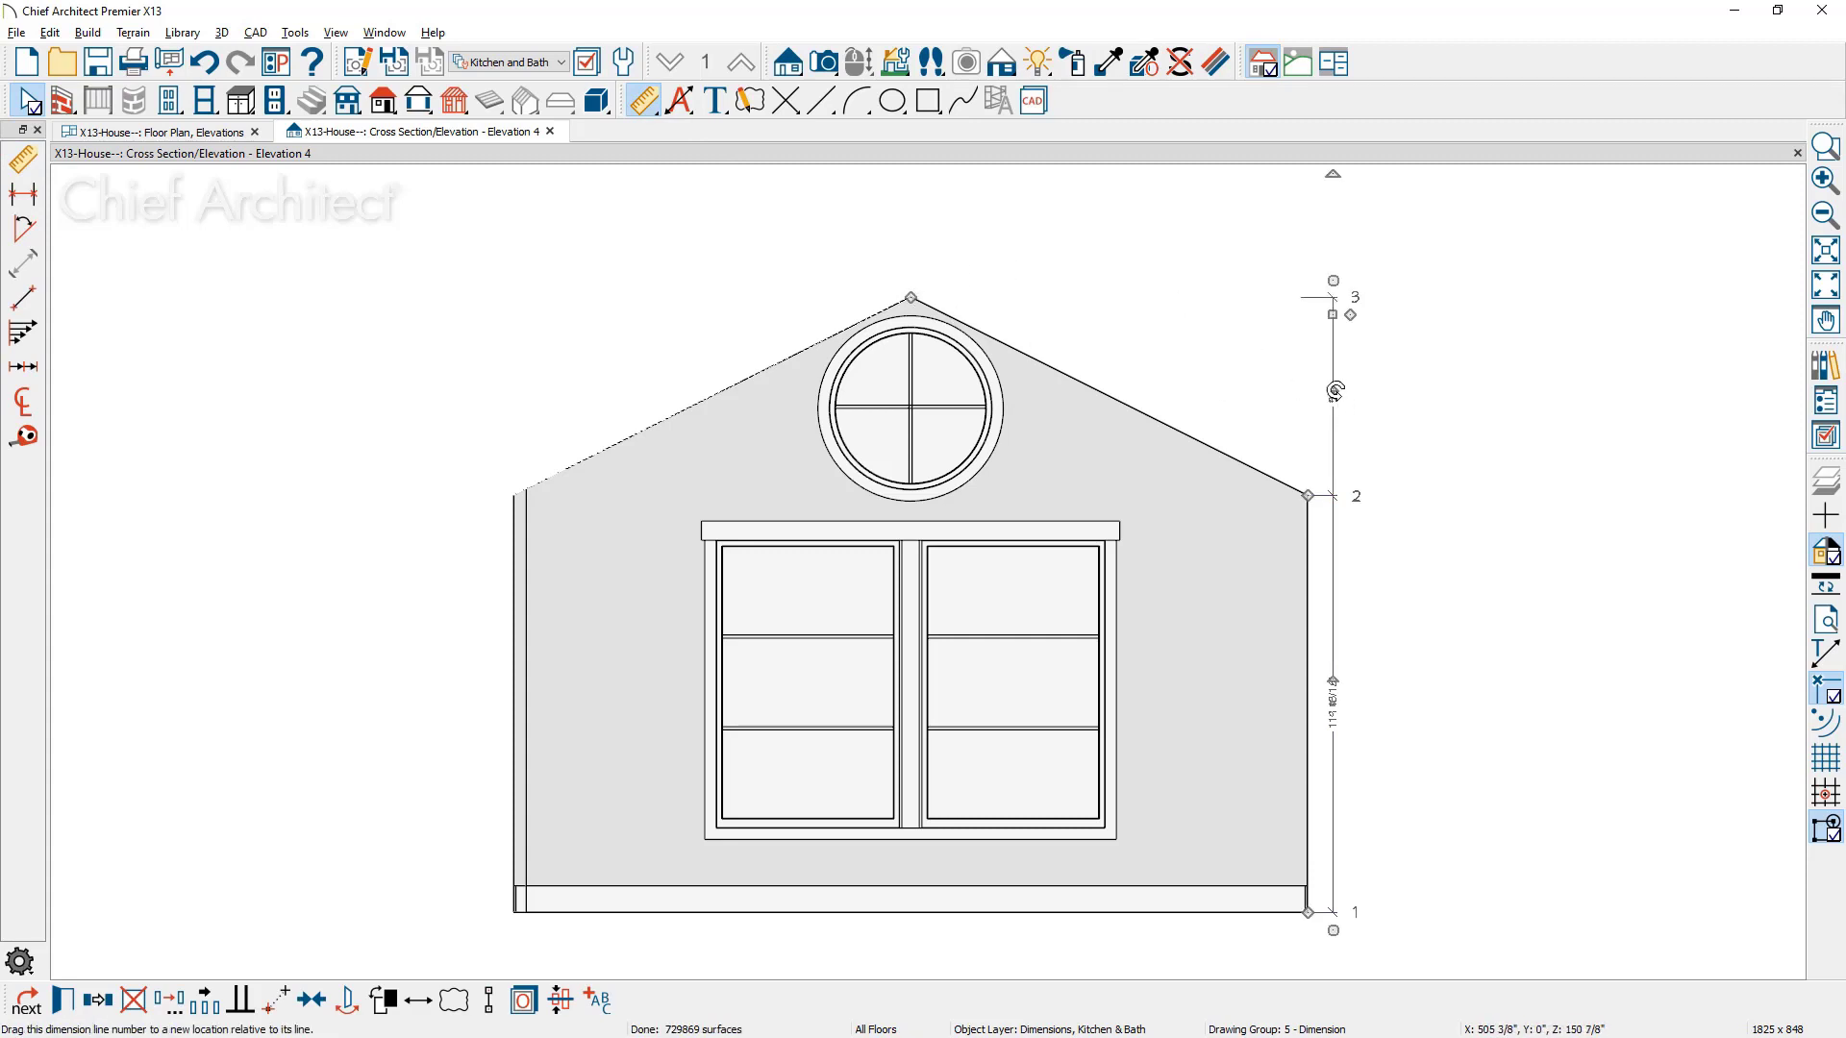
left_click_drag(1348, 396, 1349, 396)
key("Escape")
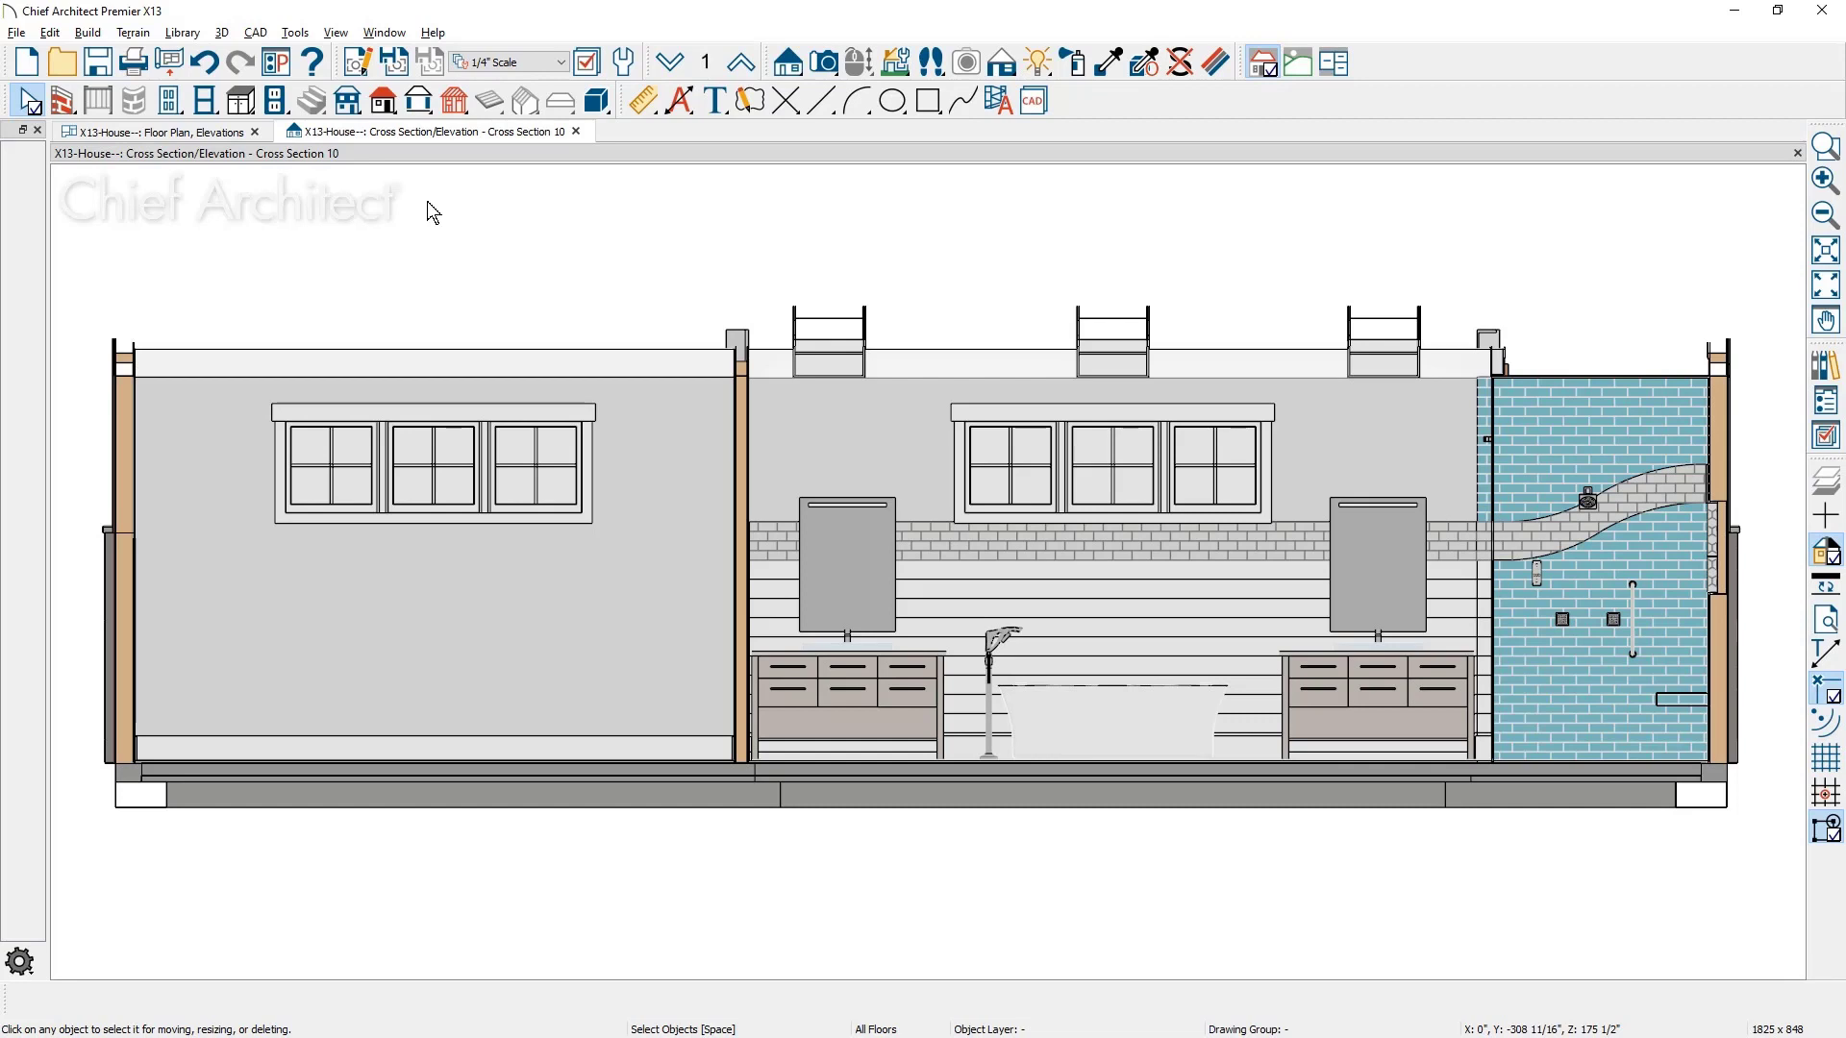
Turn on Clip to Room for the Cross Section 10 view.
left_click(358, 66)
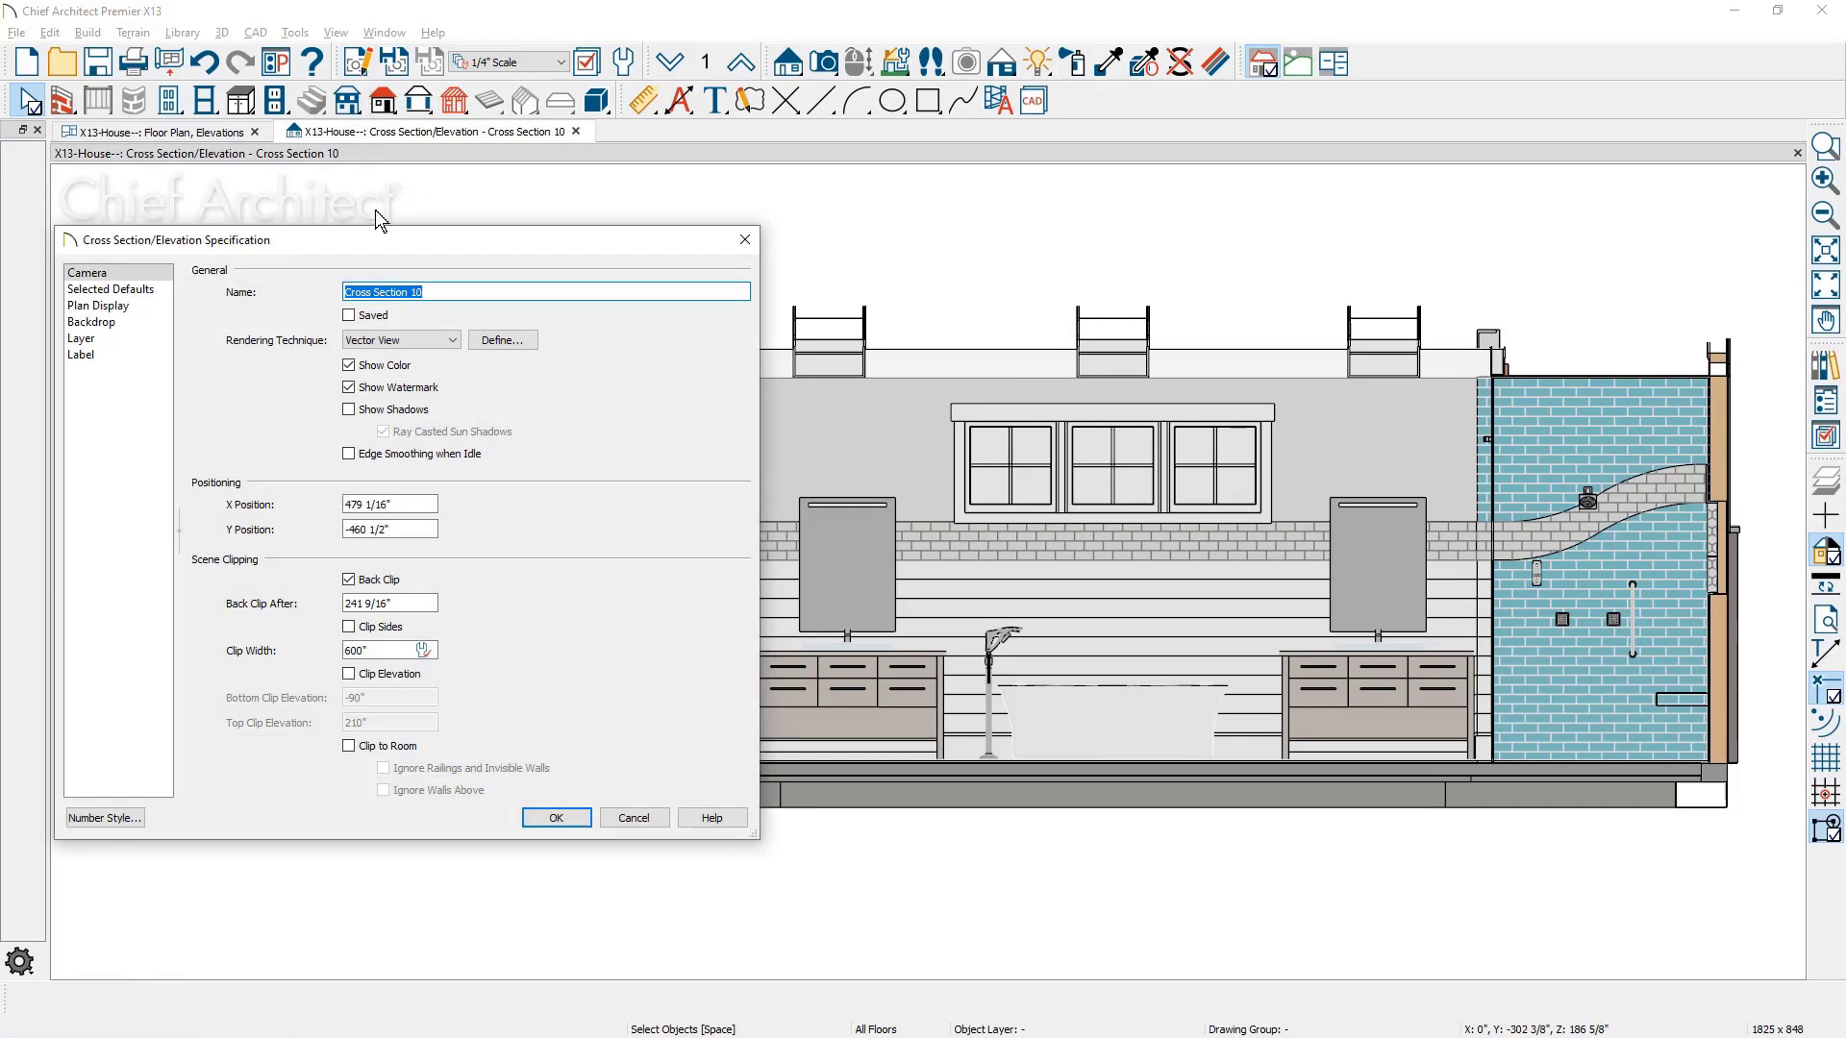
left_click(348, 745)
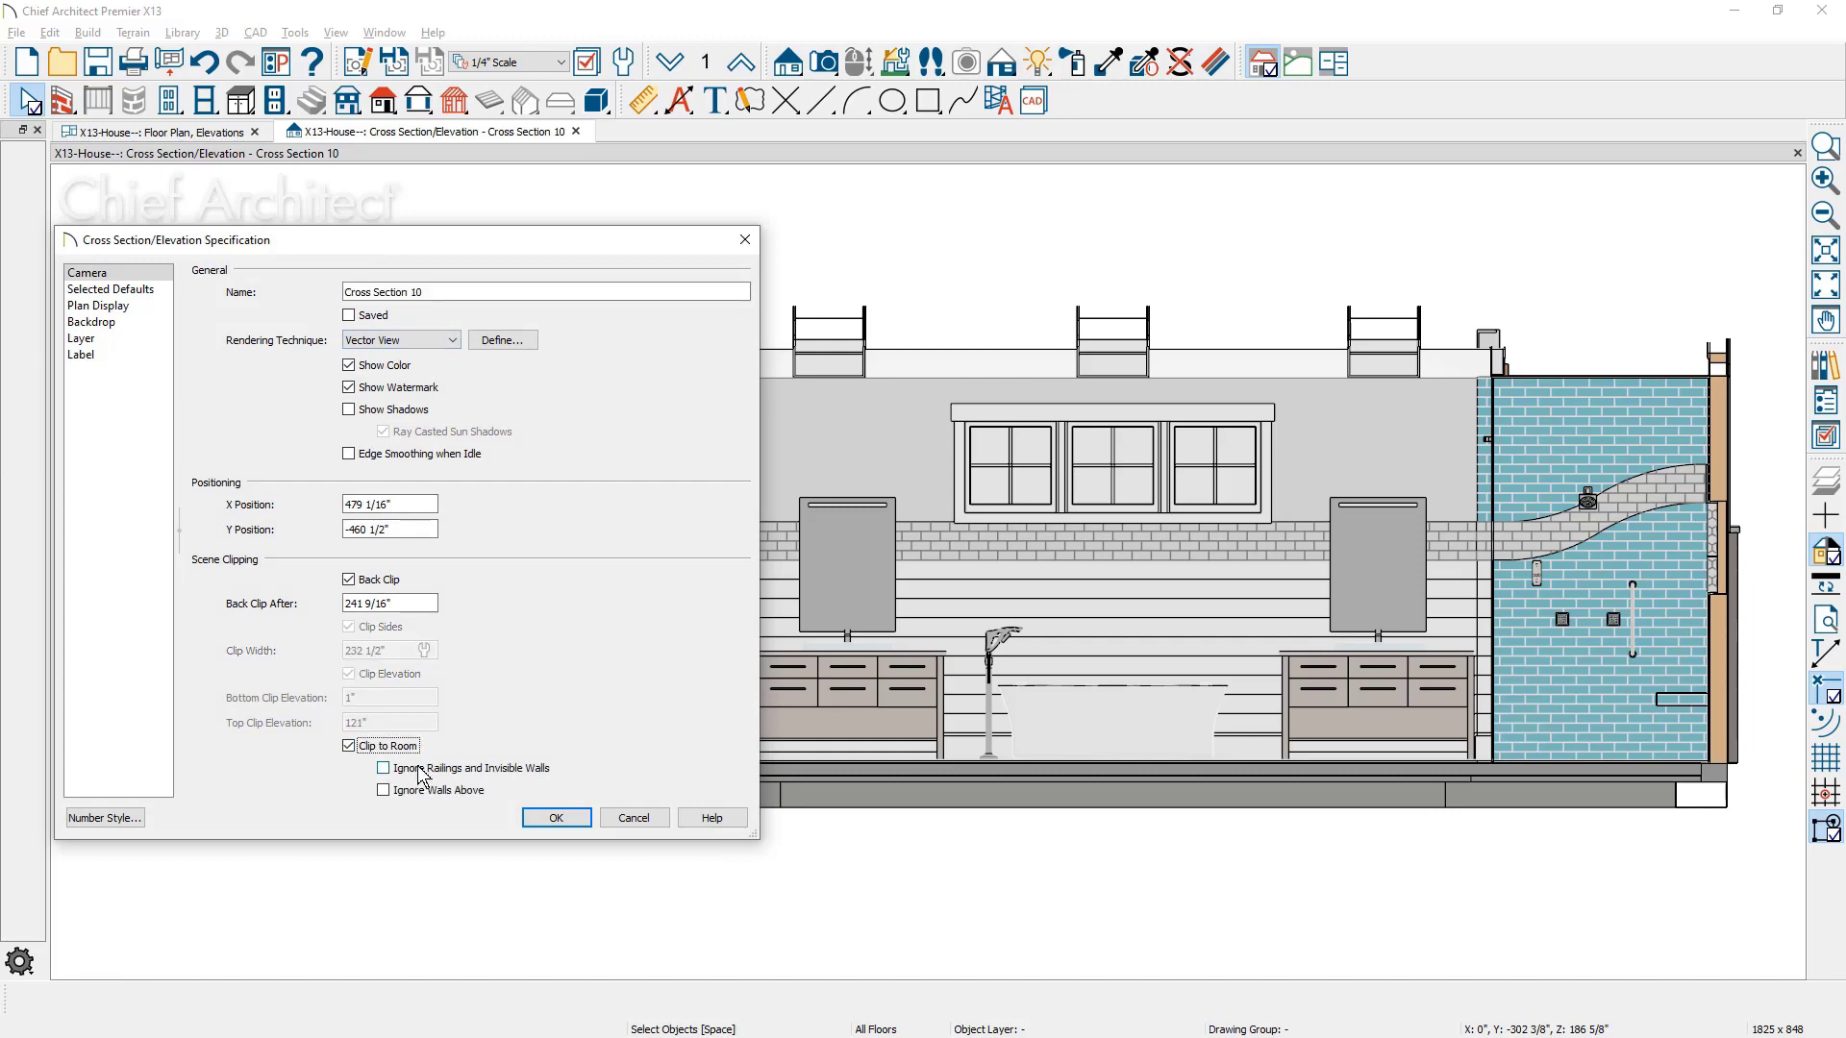
left_click(535, 822)
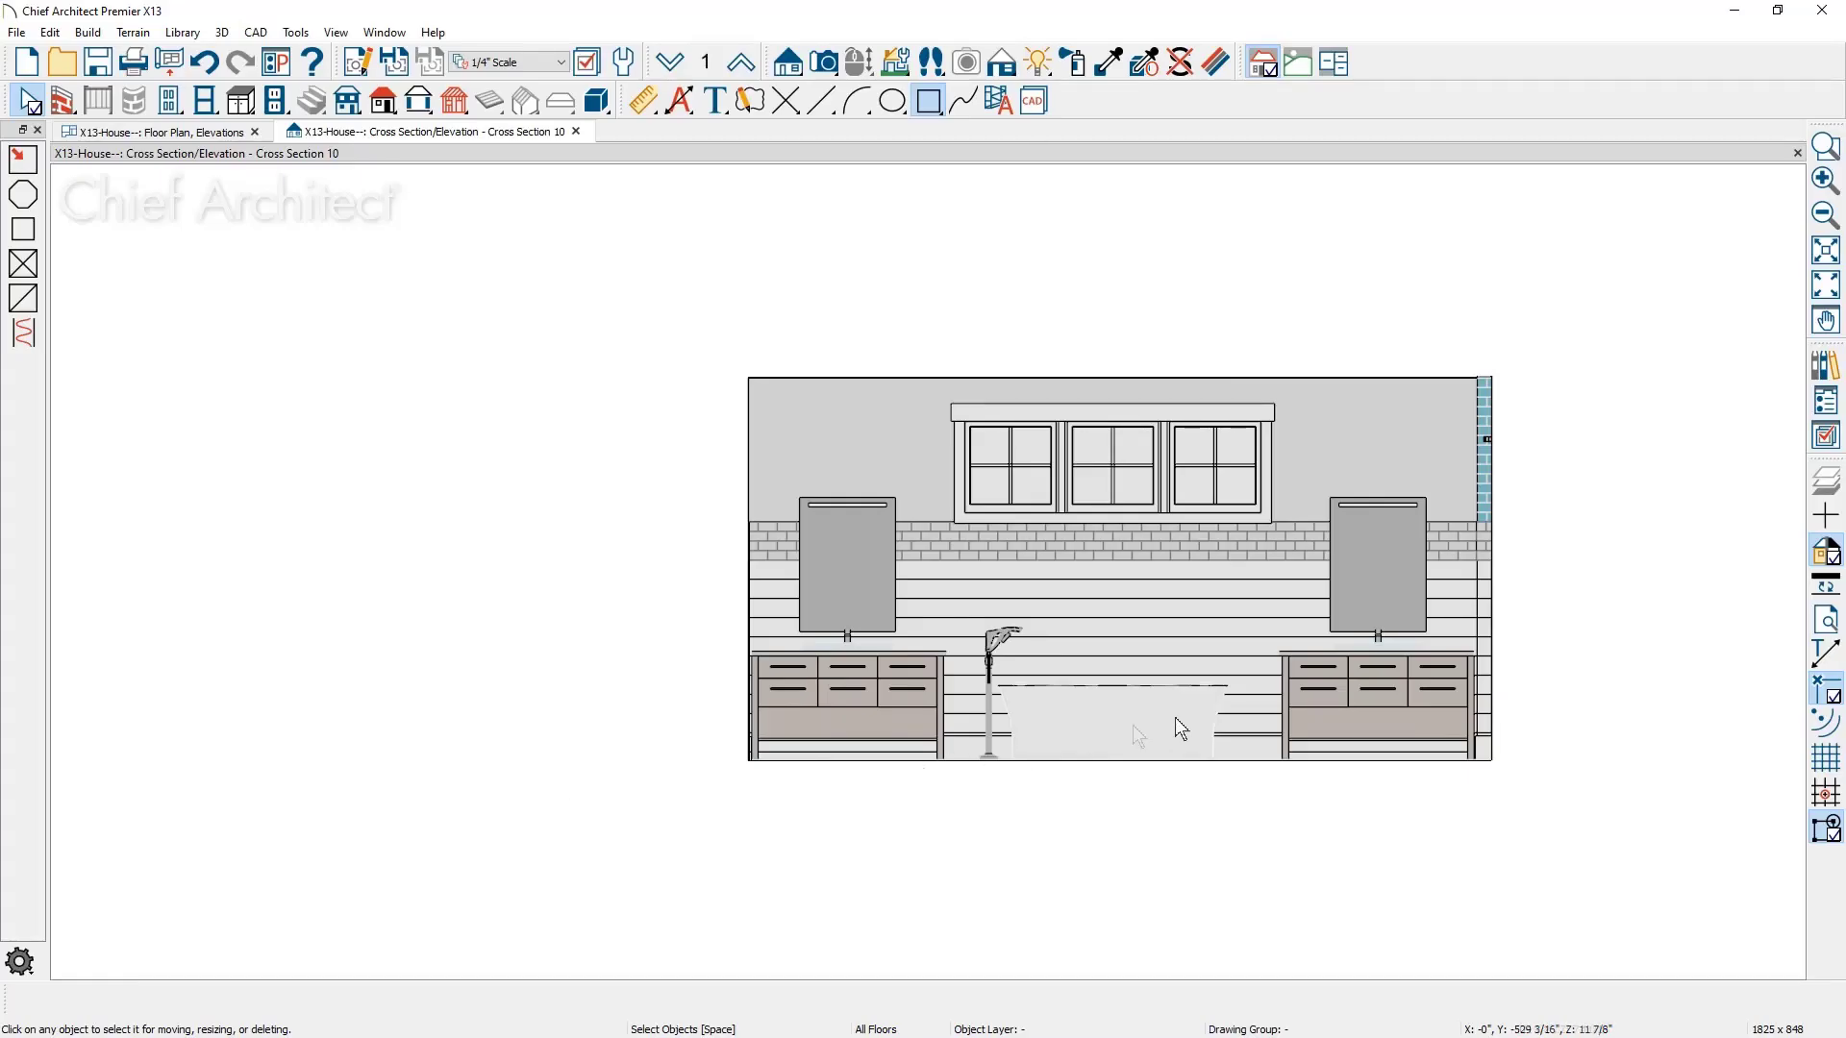
Widen the section's clip boundary over the tiled shower and adjust its top edge.
left_click(1493, 590)
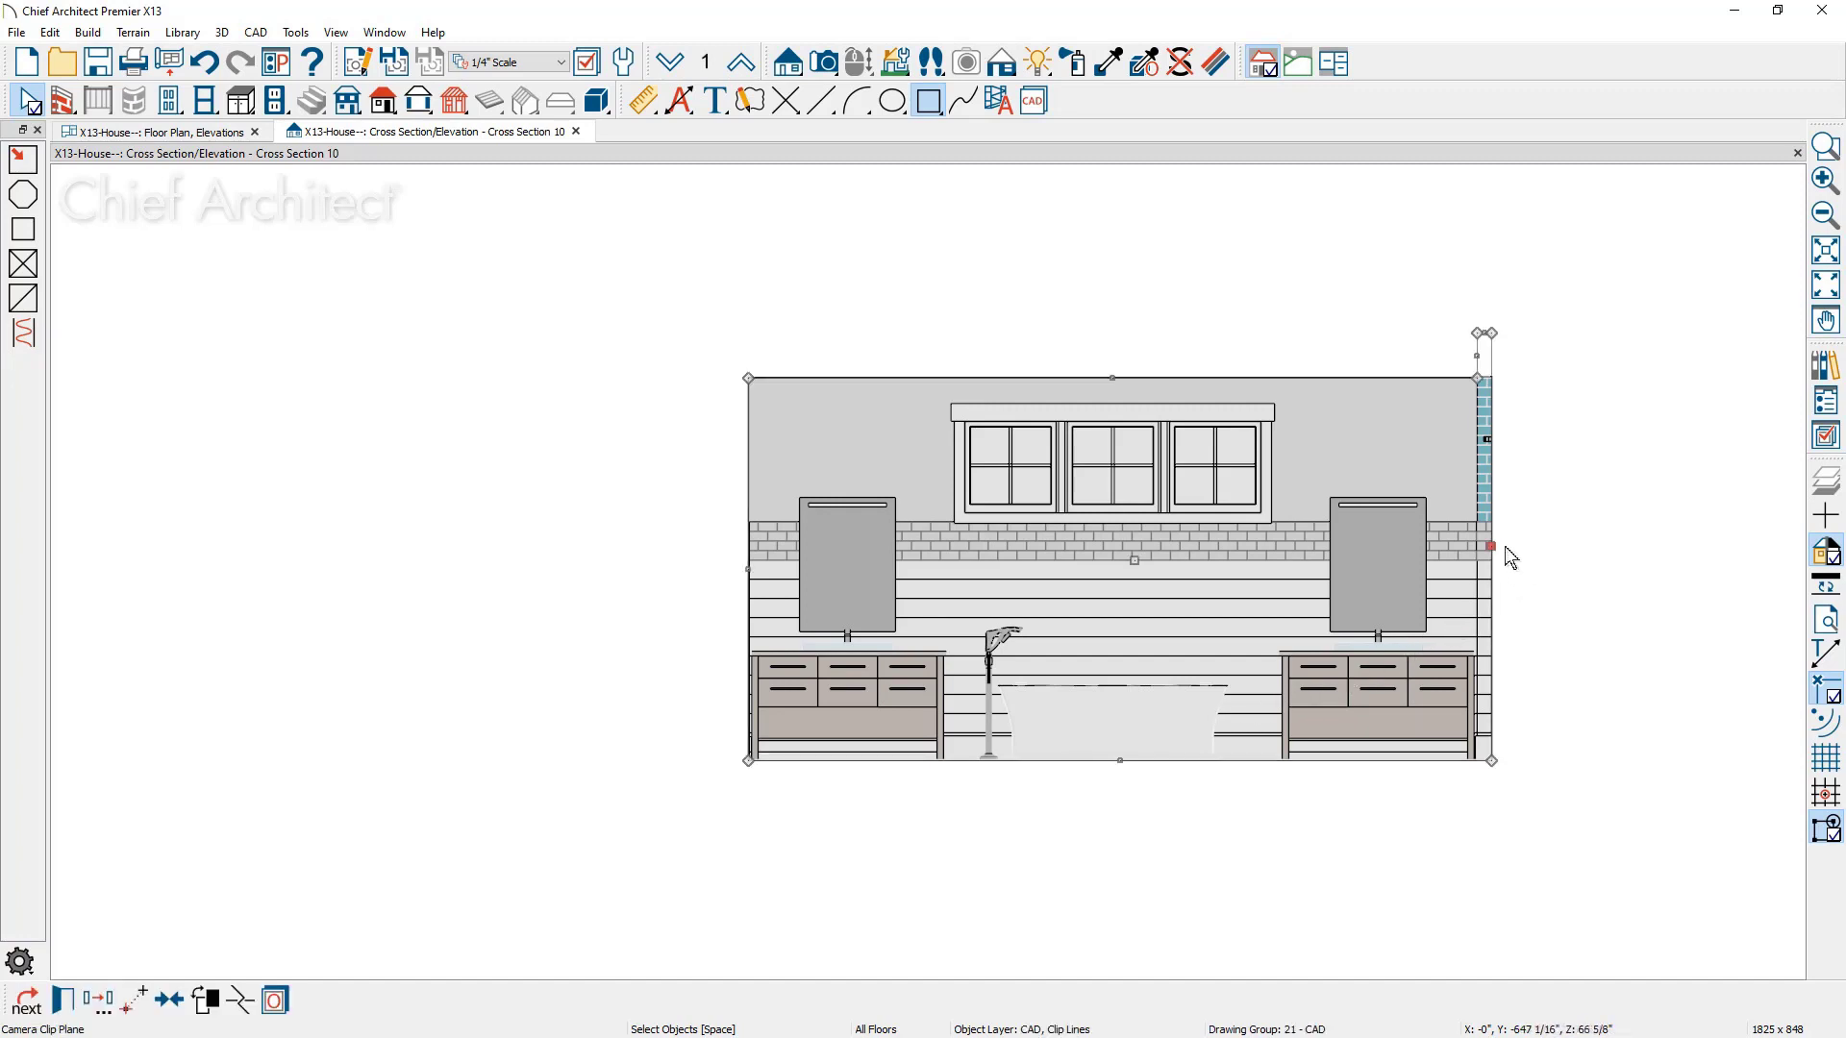
left_click_drag(1490, 547, 1710, 552)
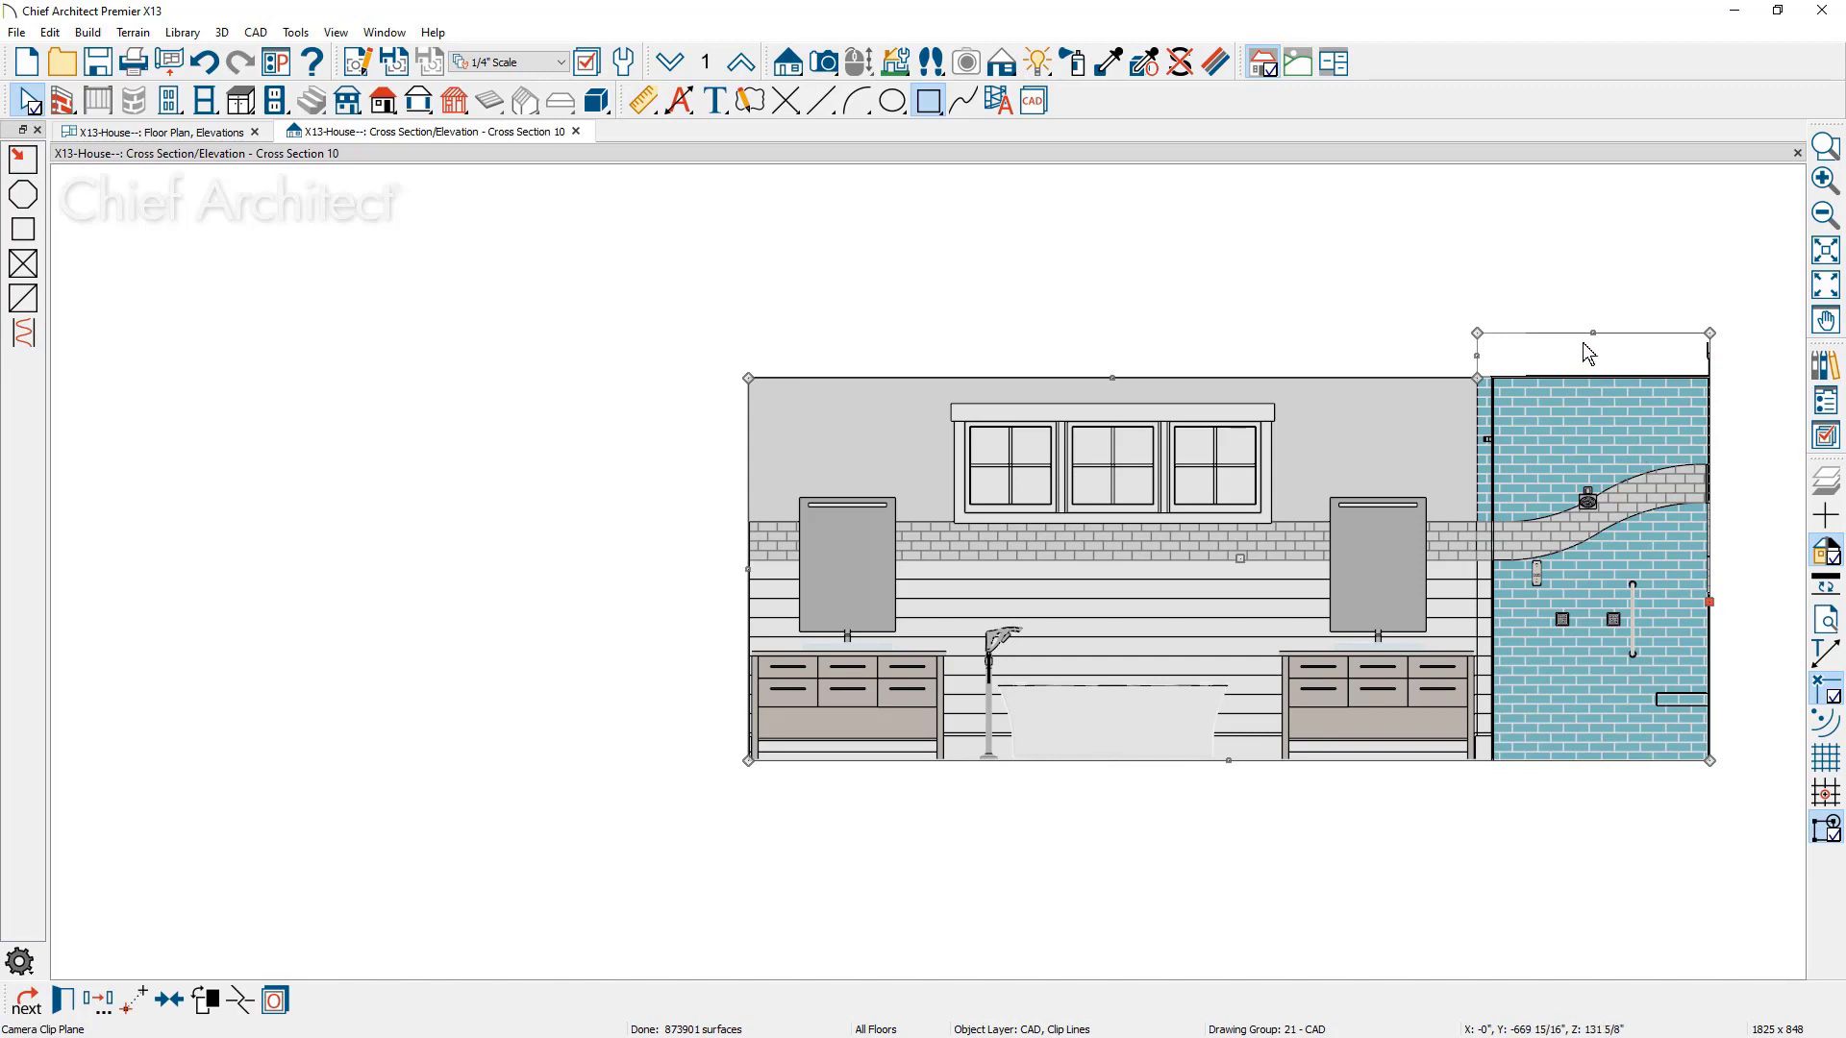
left_click_drag(1589, 334, 1502, 373)
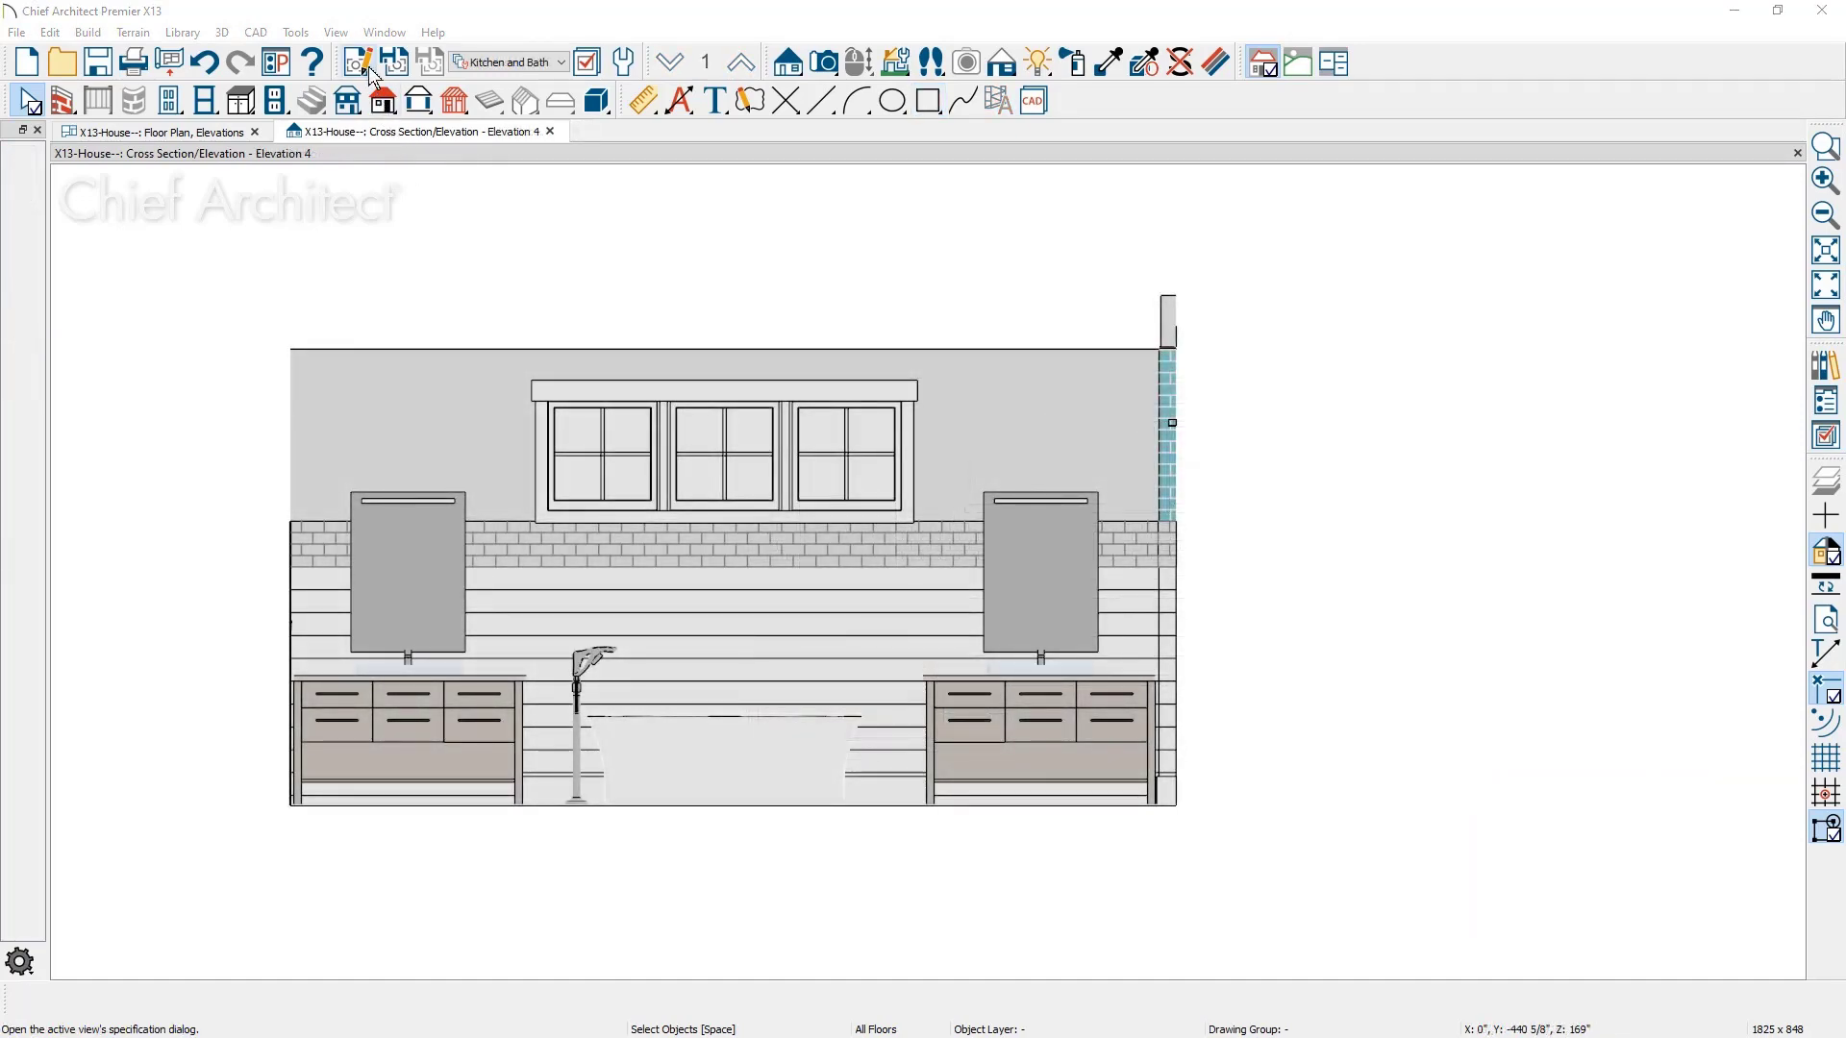
Turn off Clip to Room for the Elevation 4 view.
left_click(358, 64)
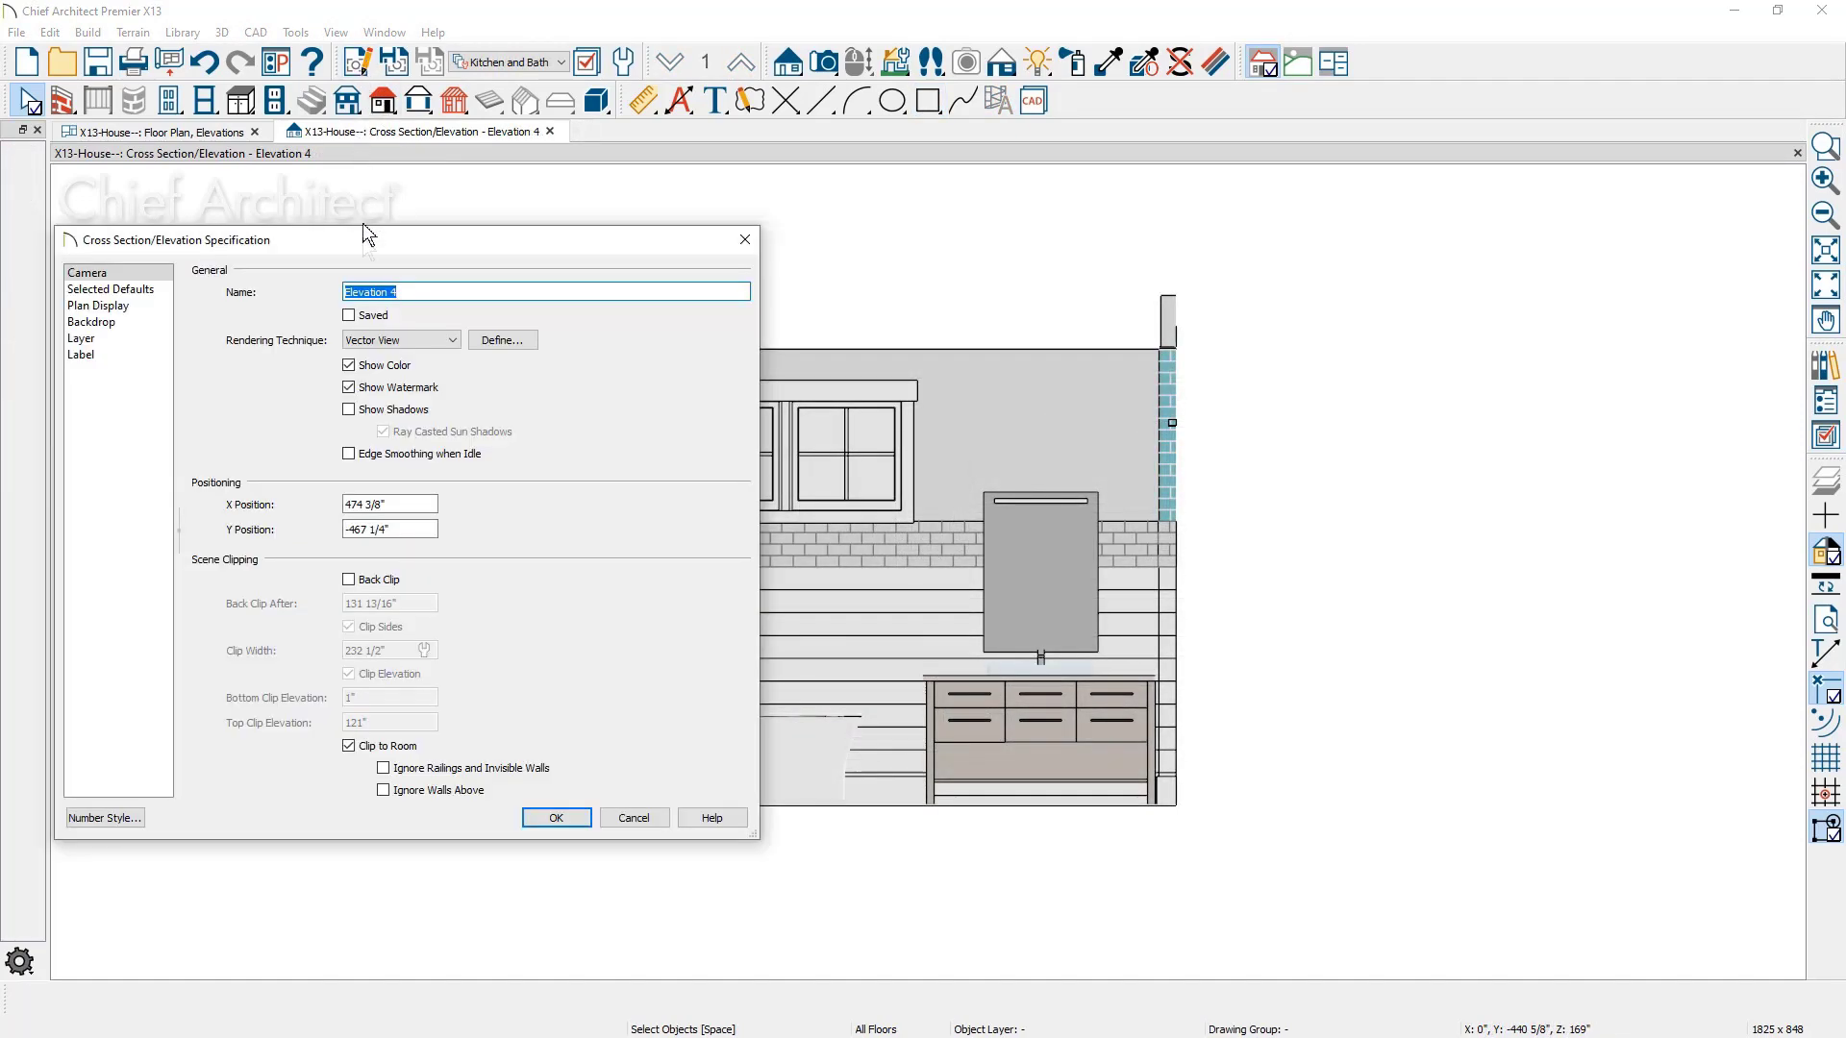
left_click(350, 745)
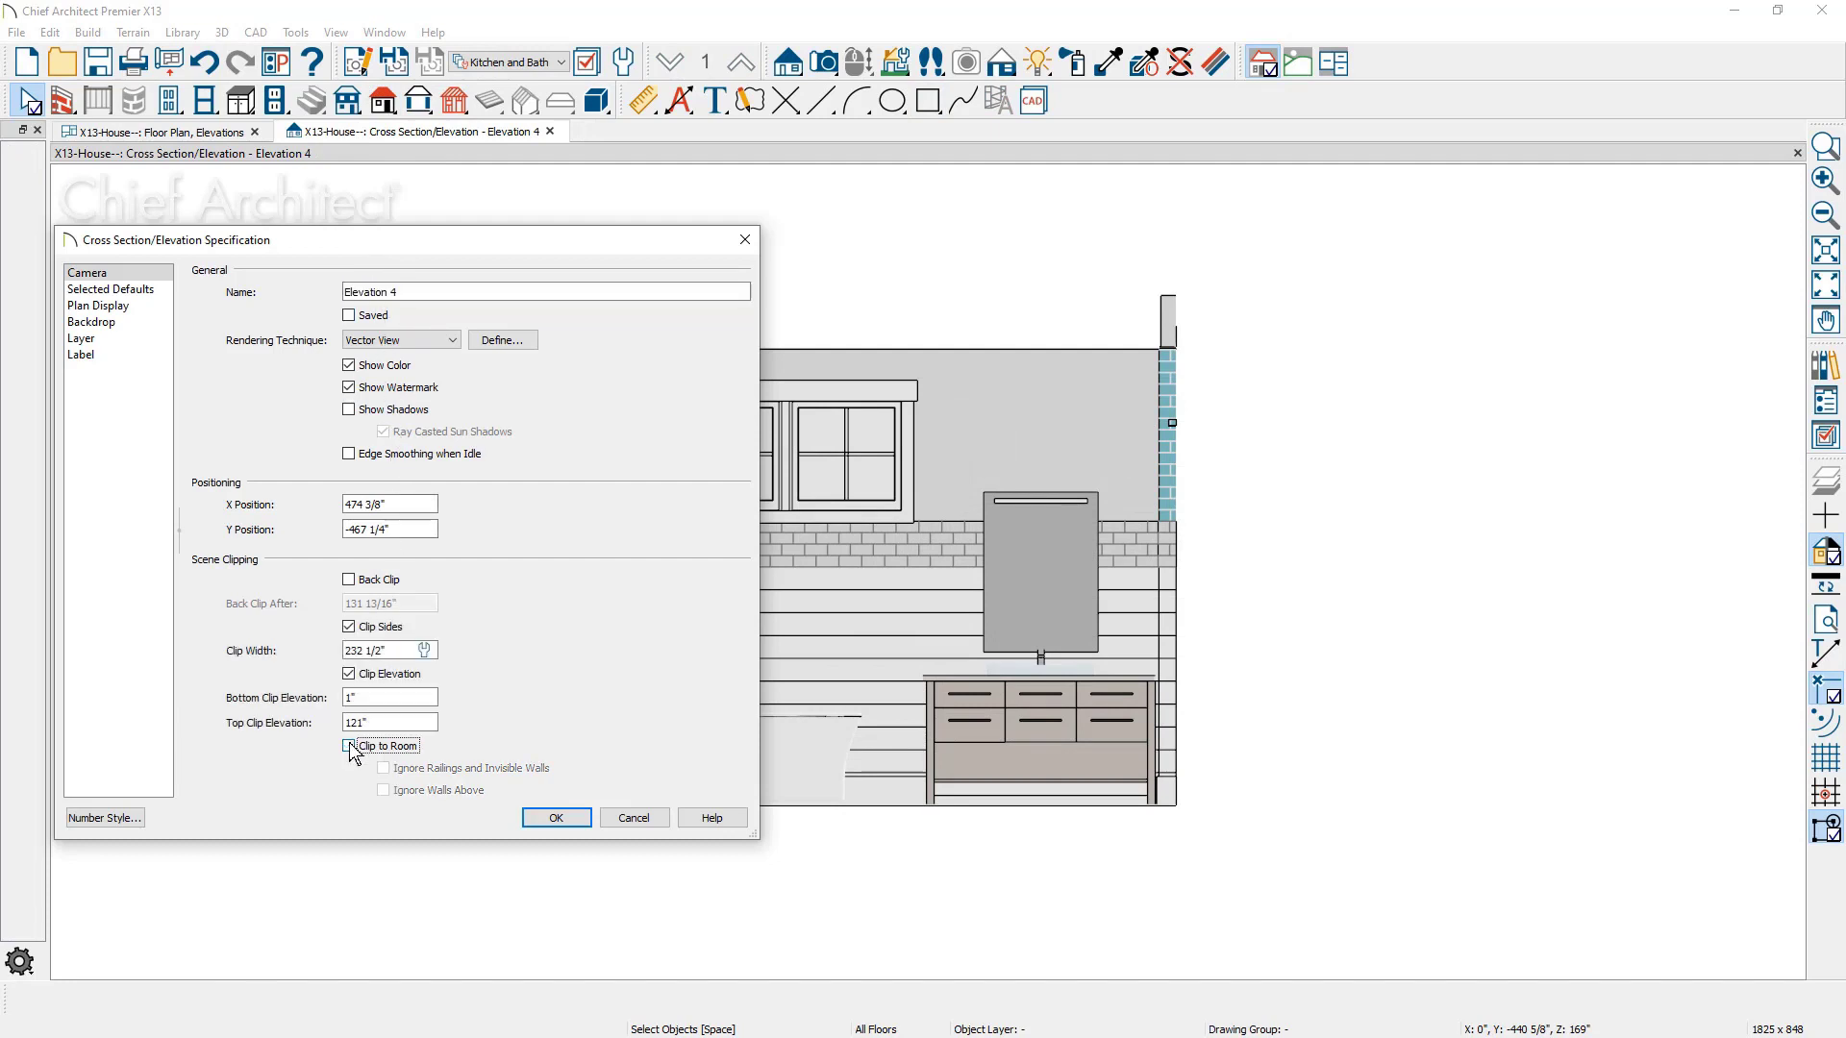
left_click(535, 822)
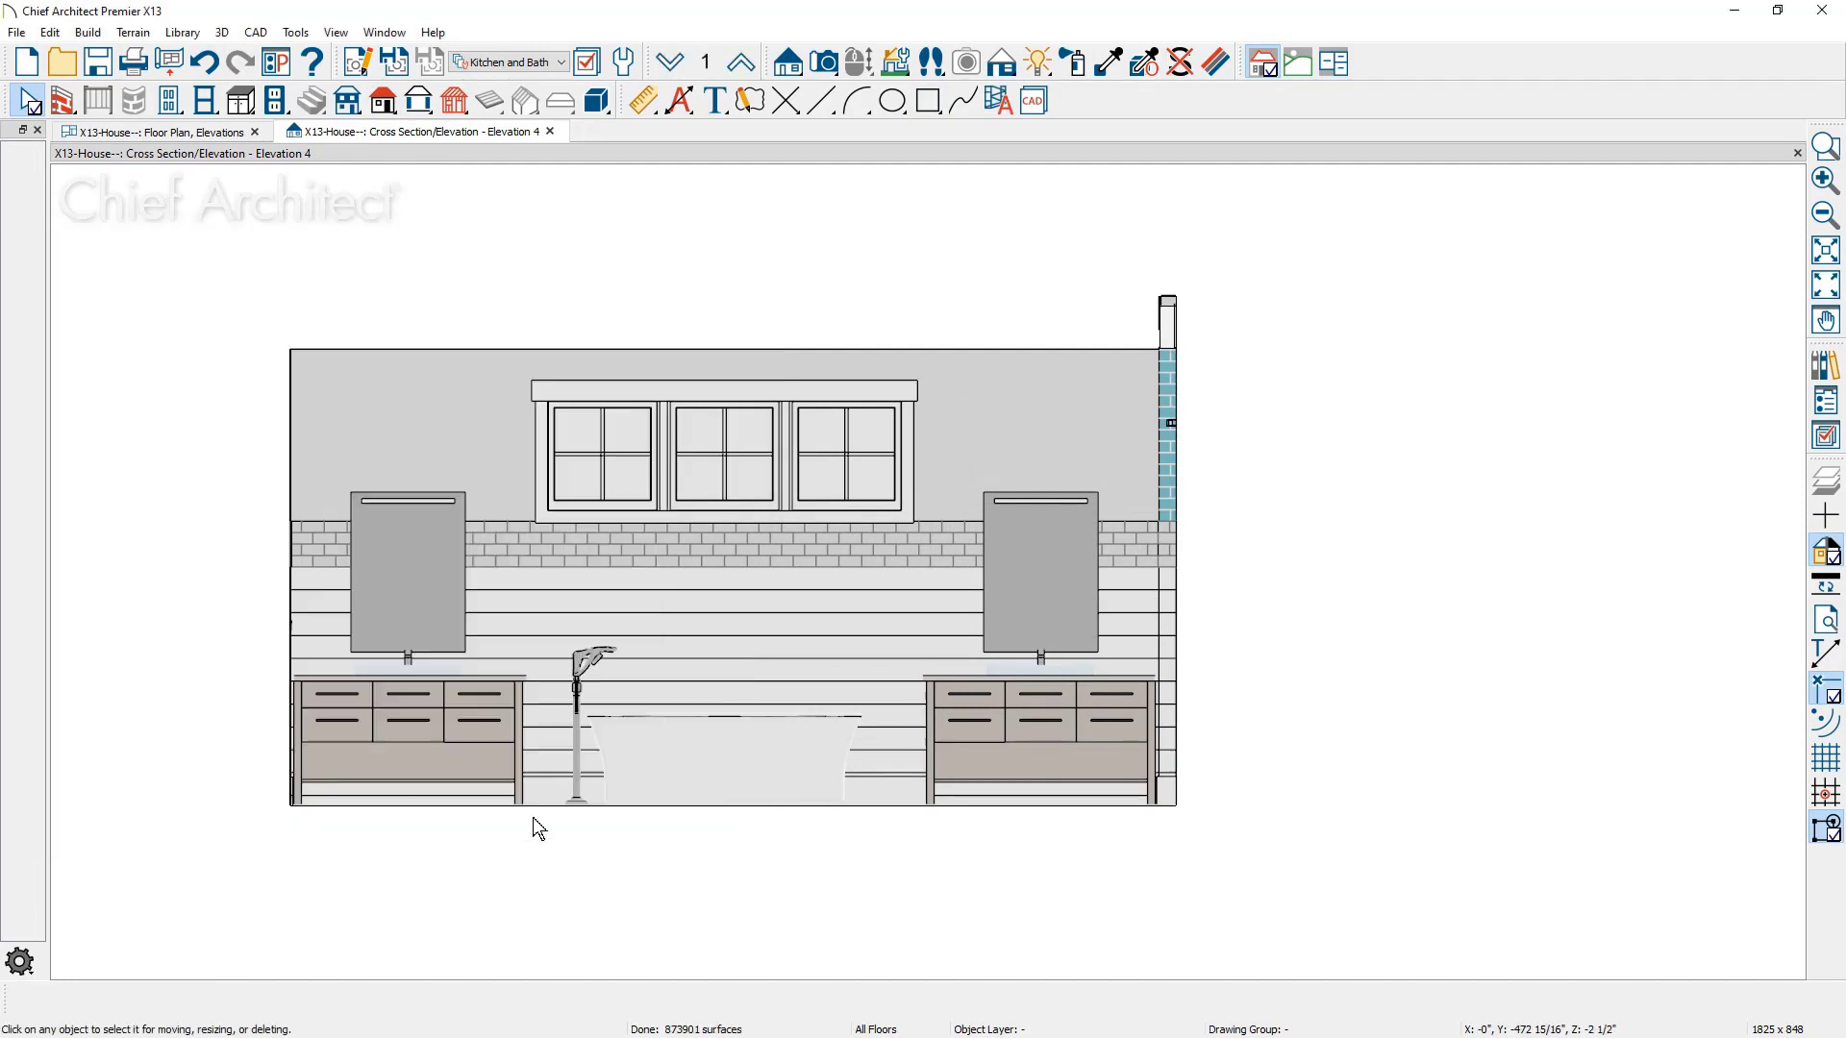
Extend Elevation 4's clip boundary over the tiled shower wall and lower its top.
left_click(1177, 590)
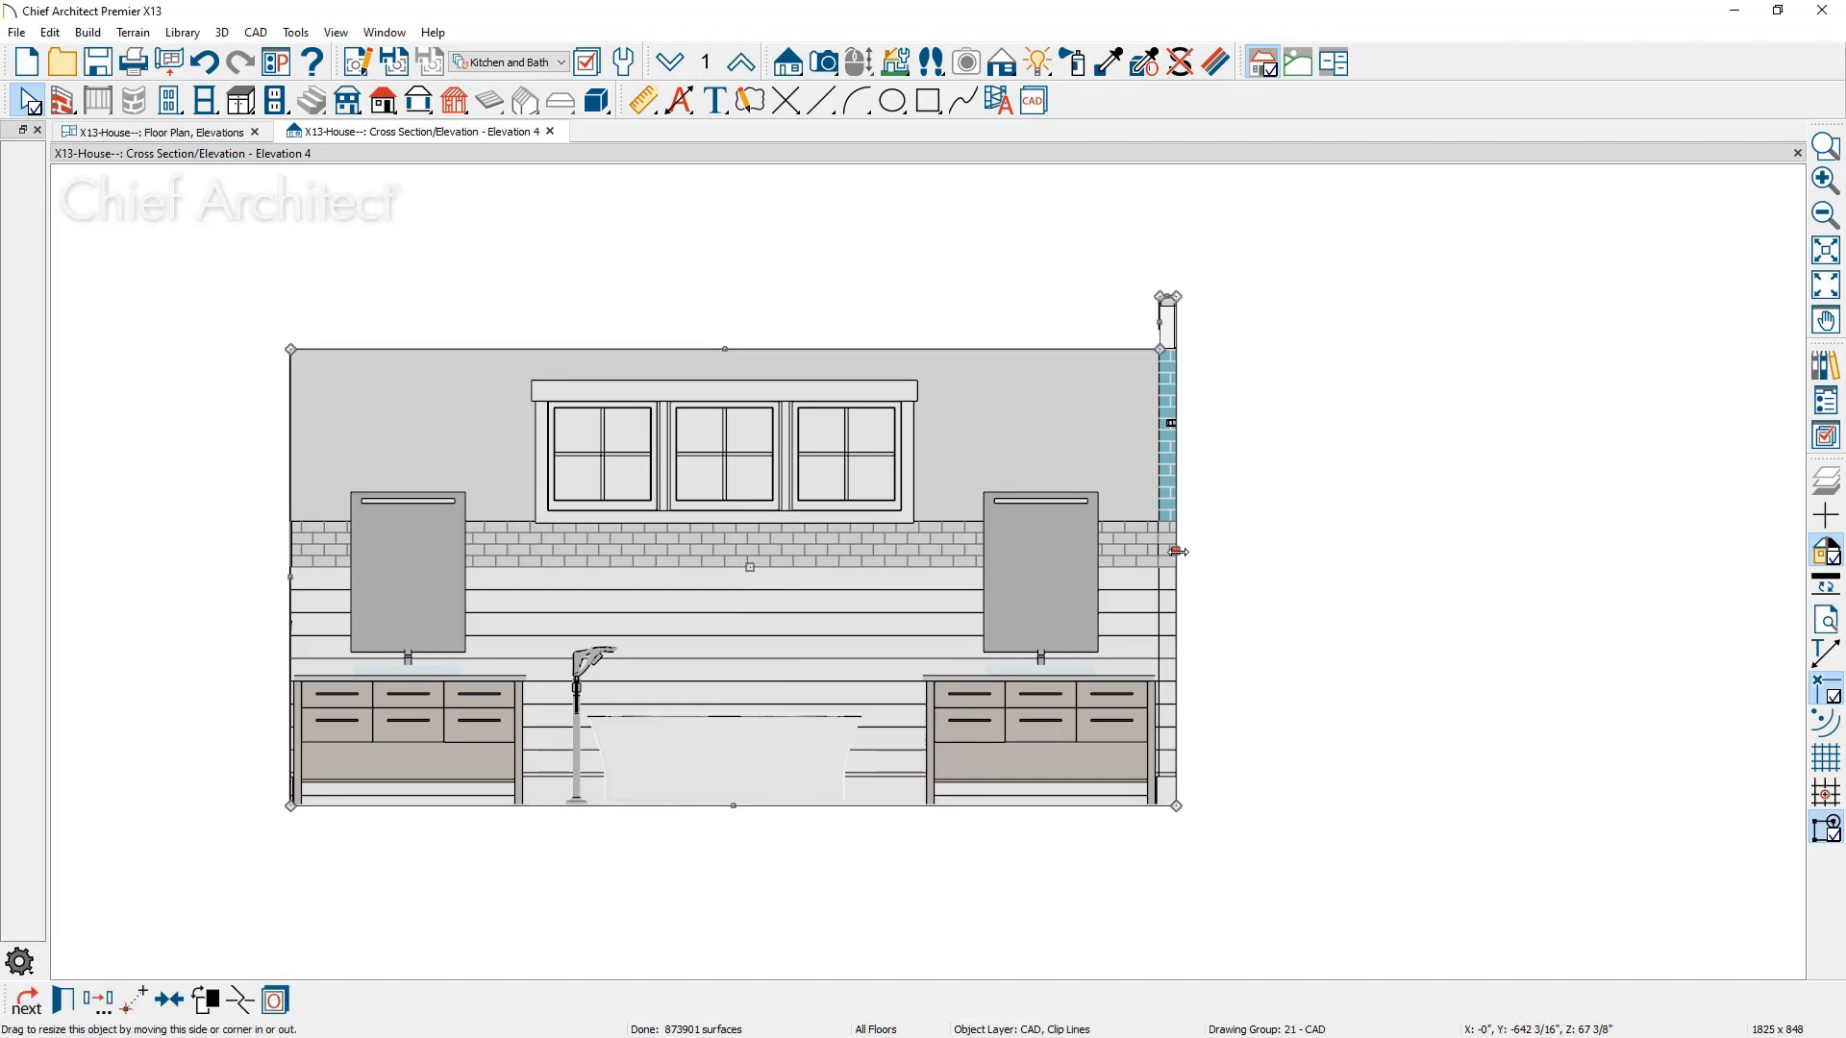
left_click_drag(1177, 552, 1431, 551)
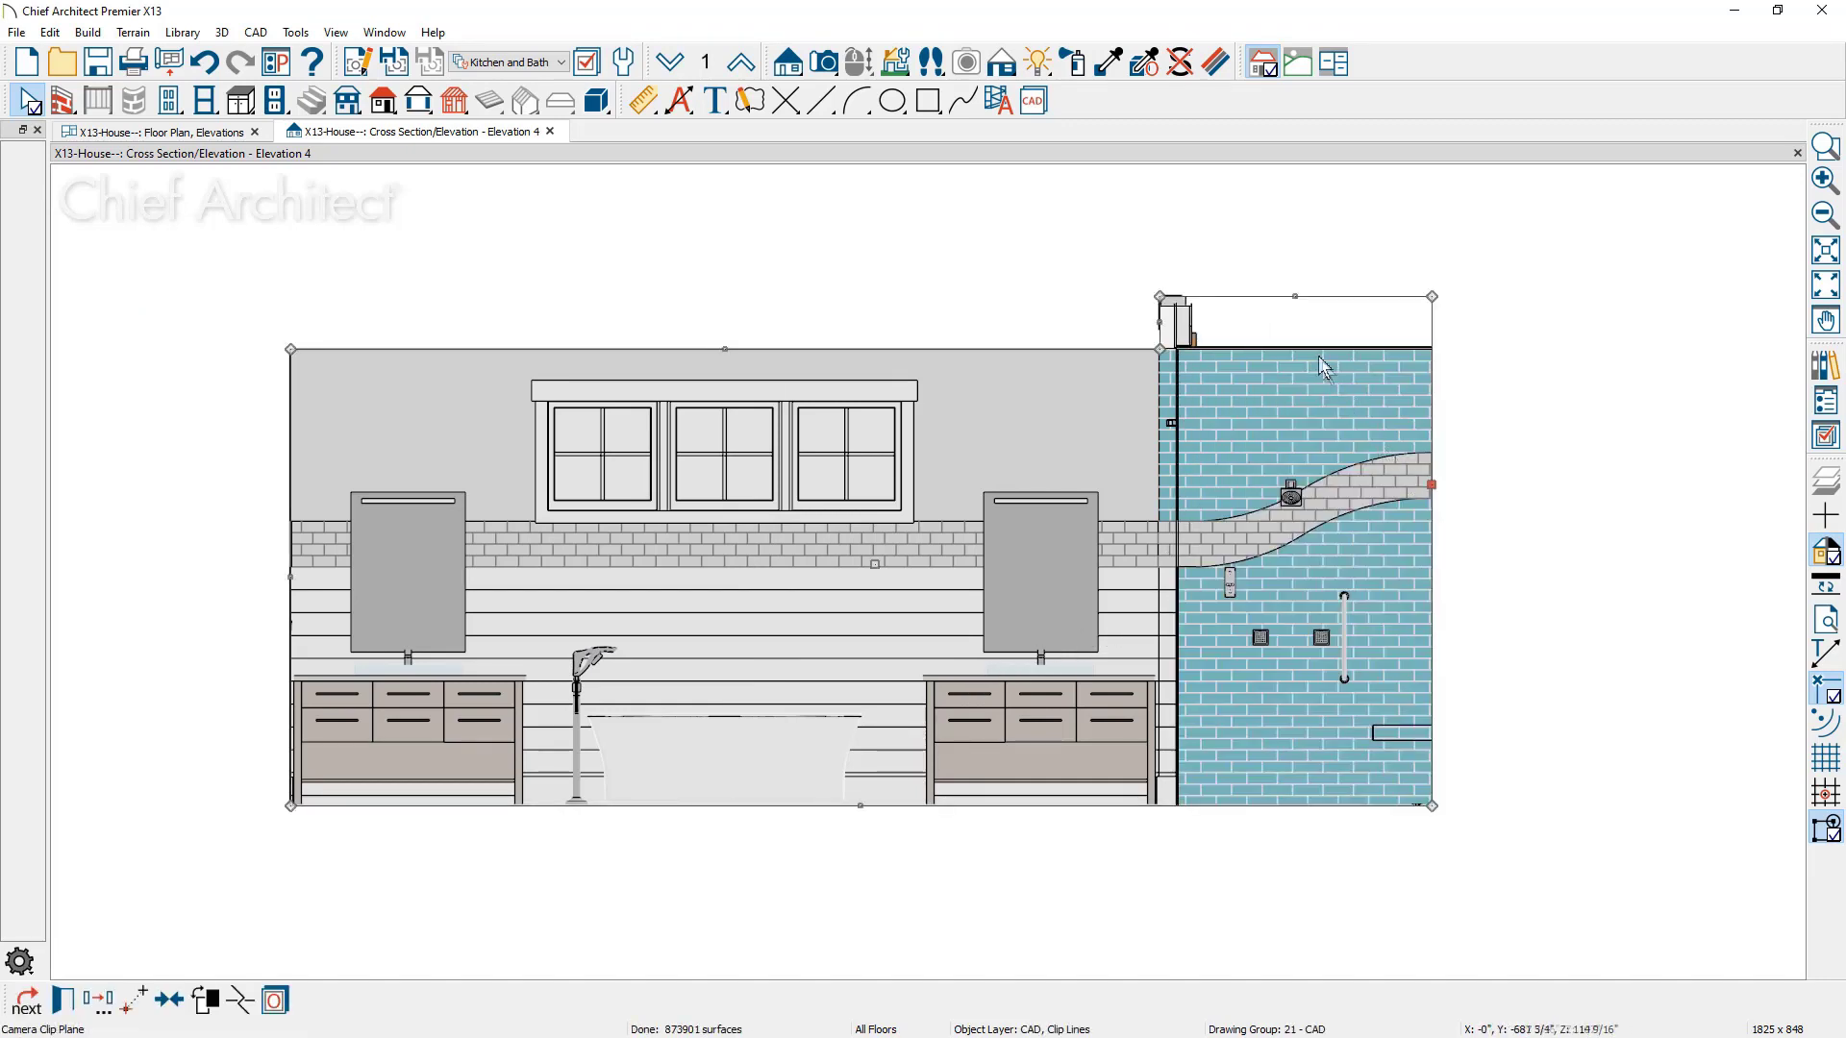
left_click_drag(1296, 299, 1293, 348)
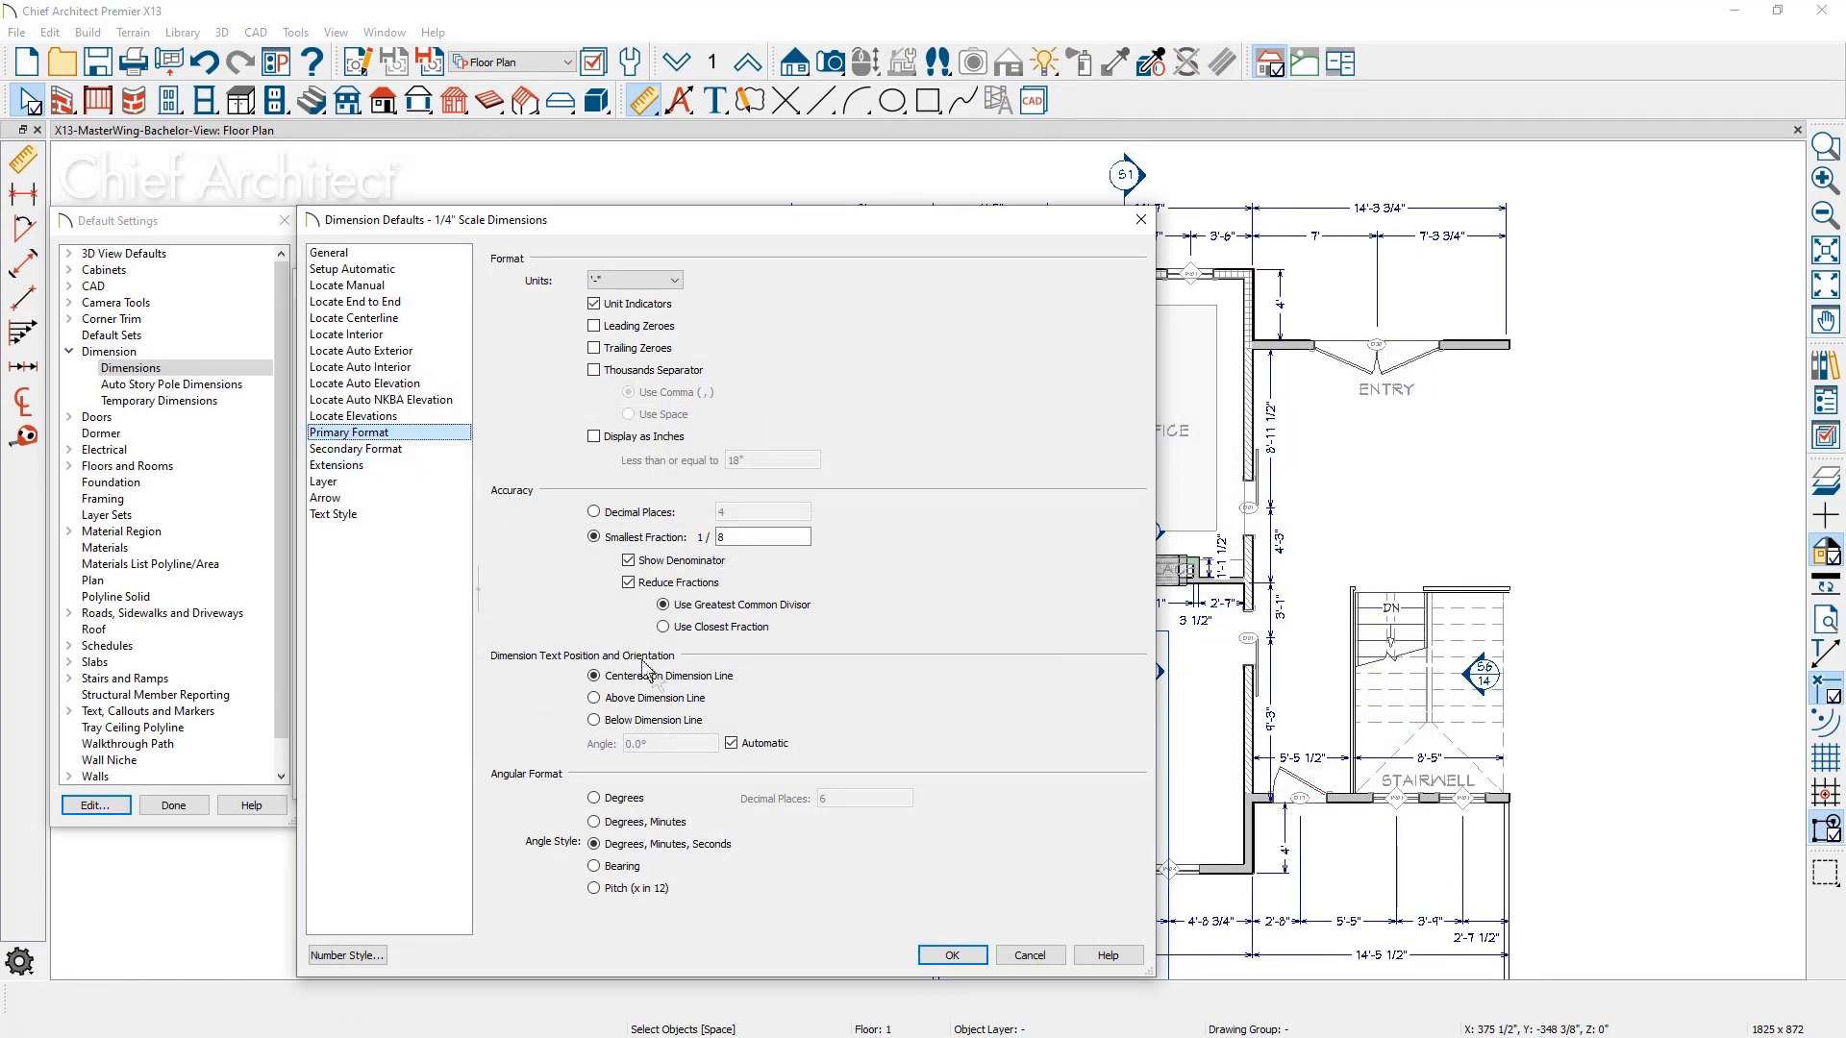
Fix the dimension text angle at 90.0°, show short lengths in inches, then review Setup Automatic.
left_click(732, 744)
left_click(731, 744)
double_click(640, 744)
type("90")
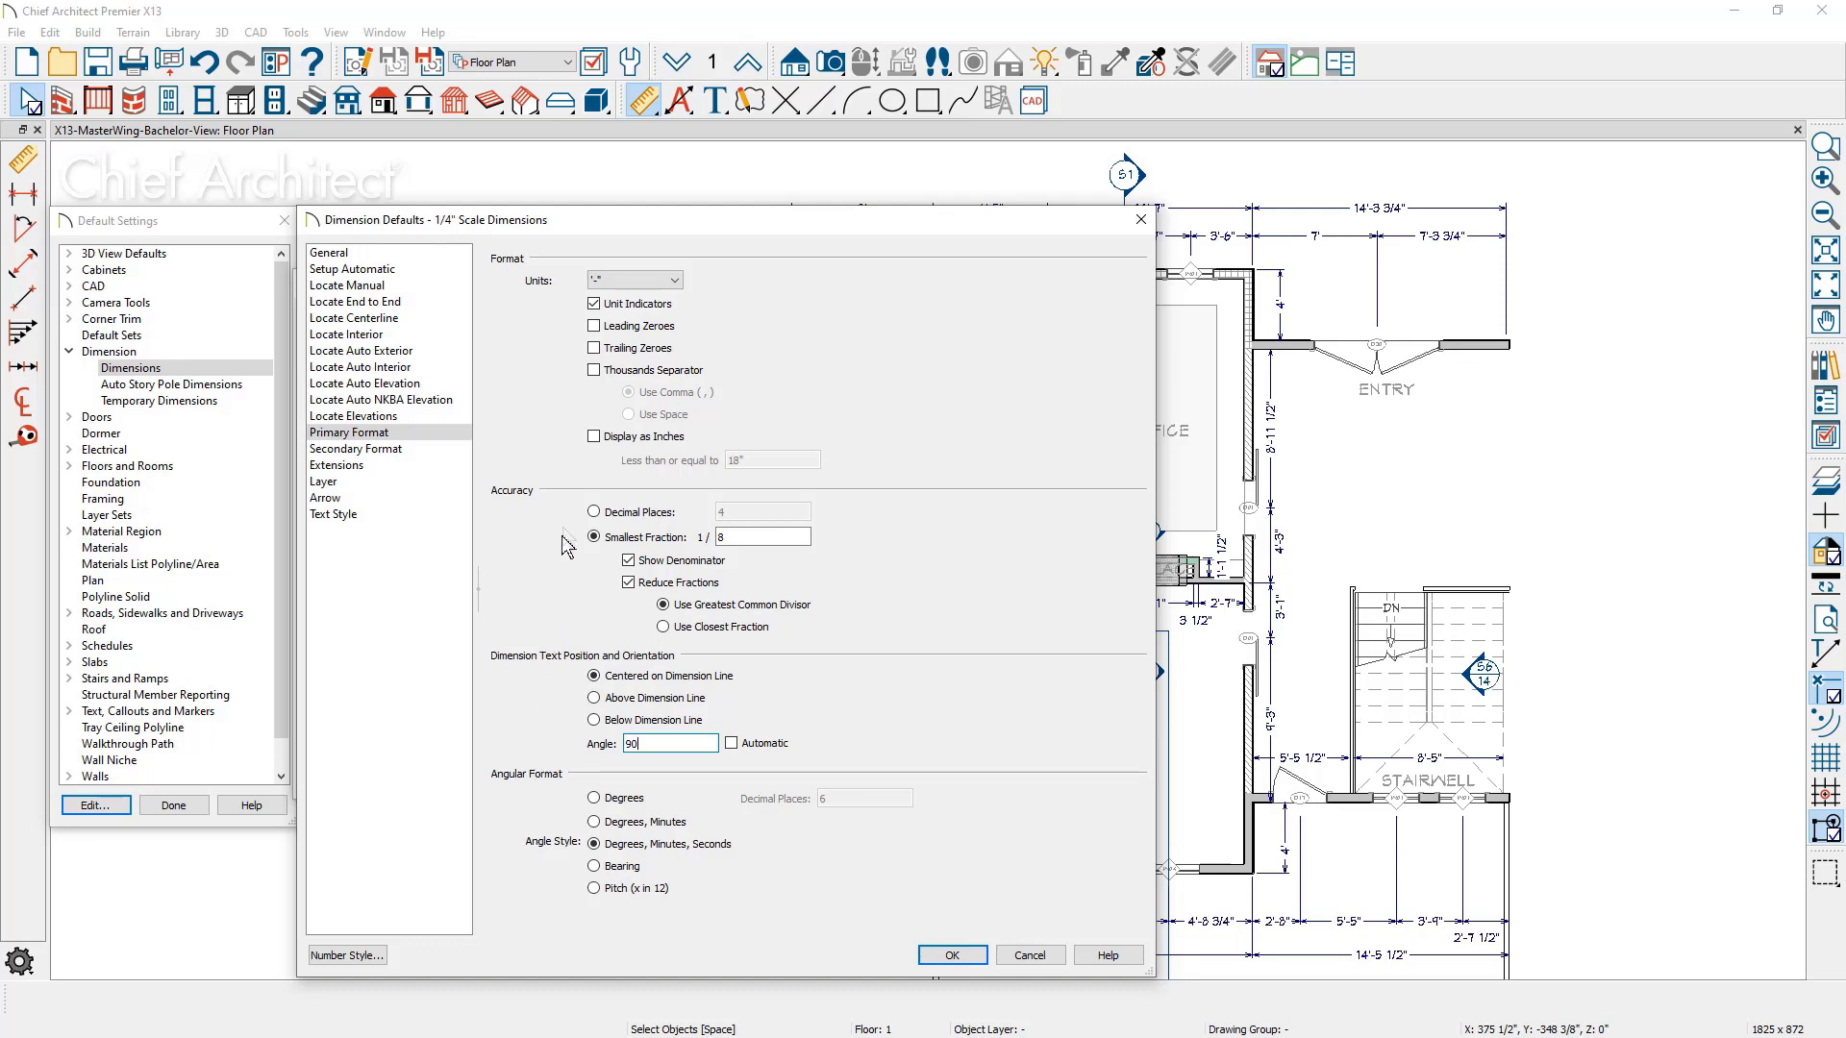
left_click(594, 438)
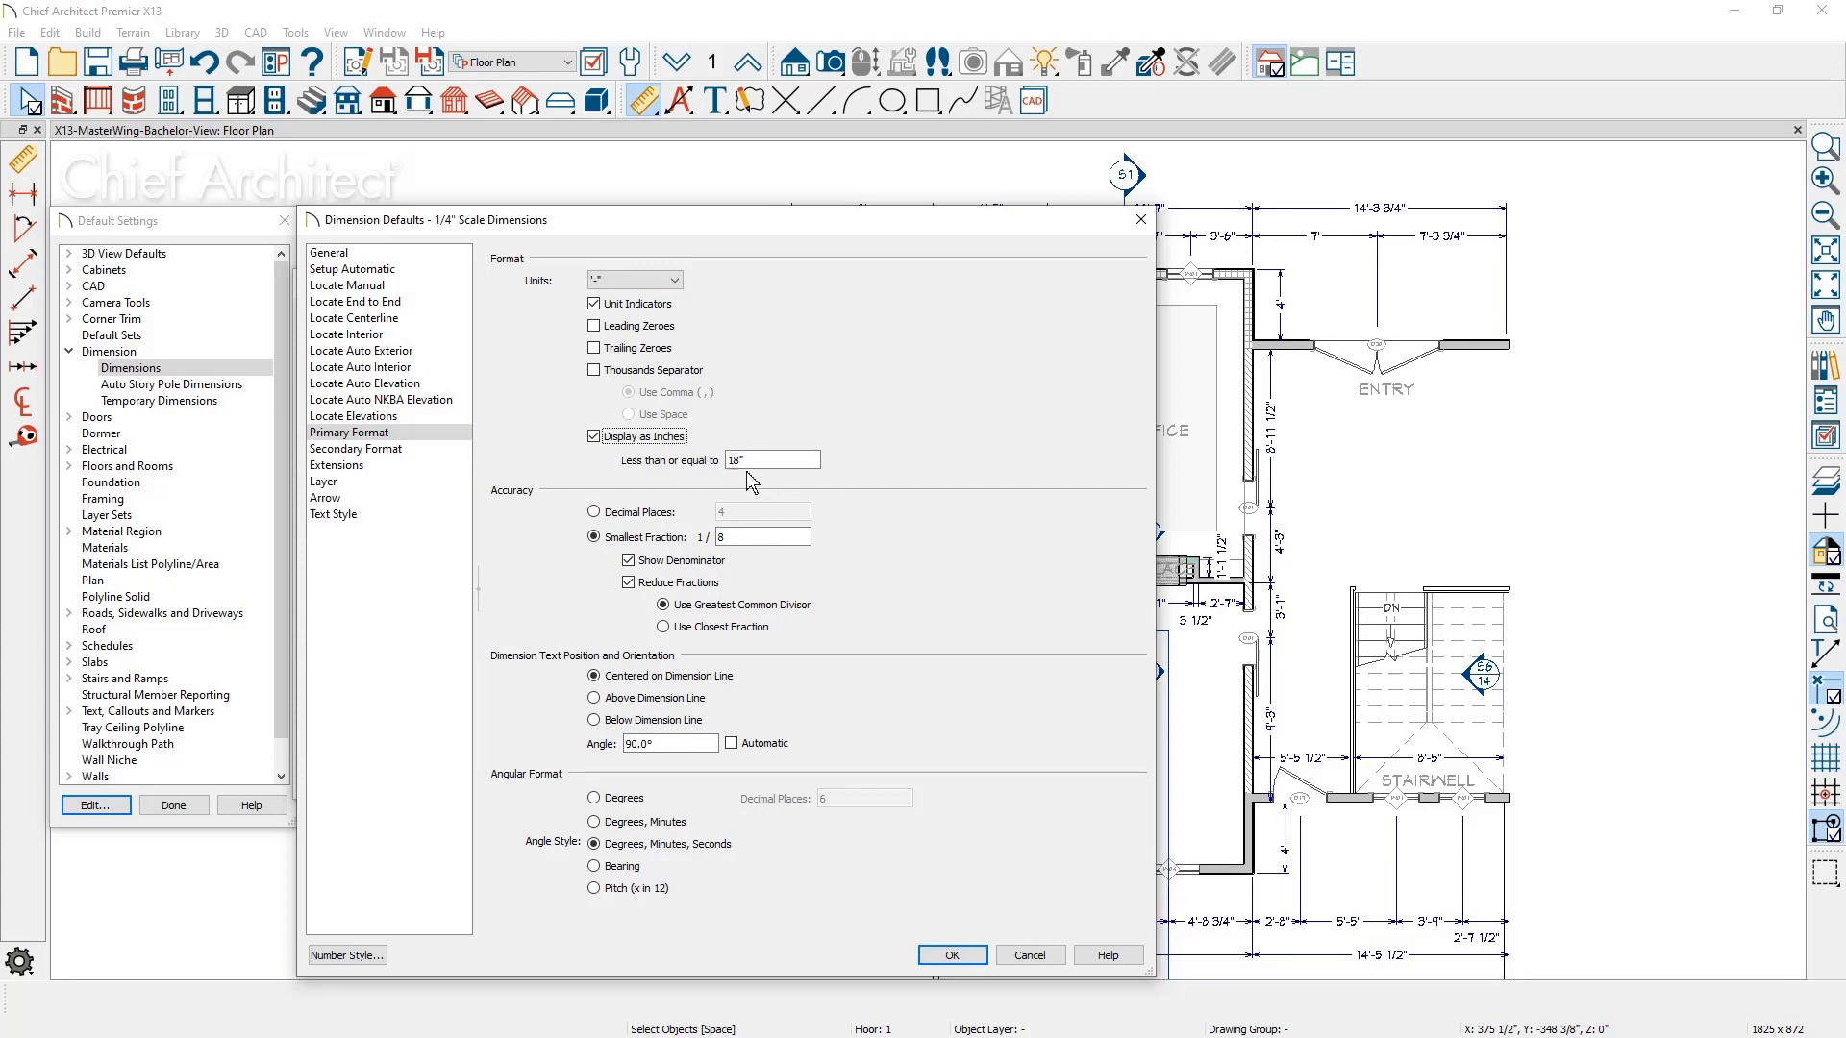
left_click(407, 273)
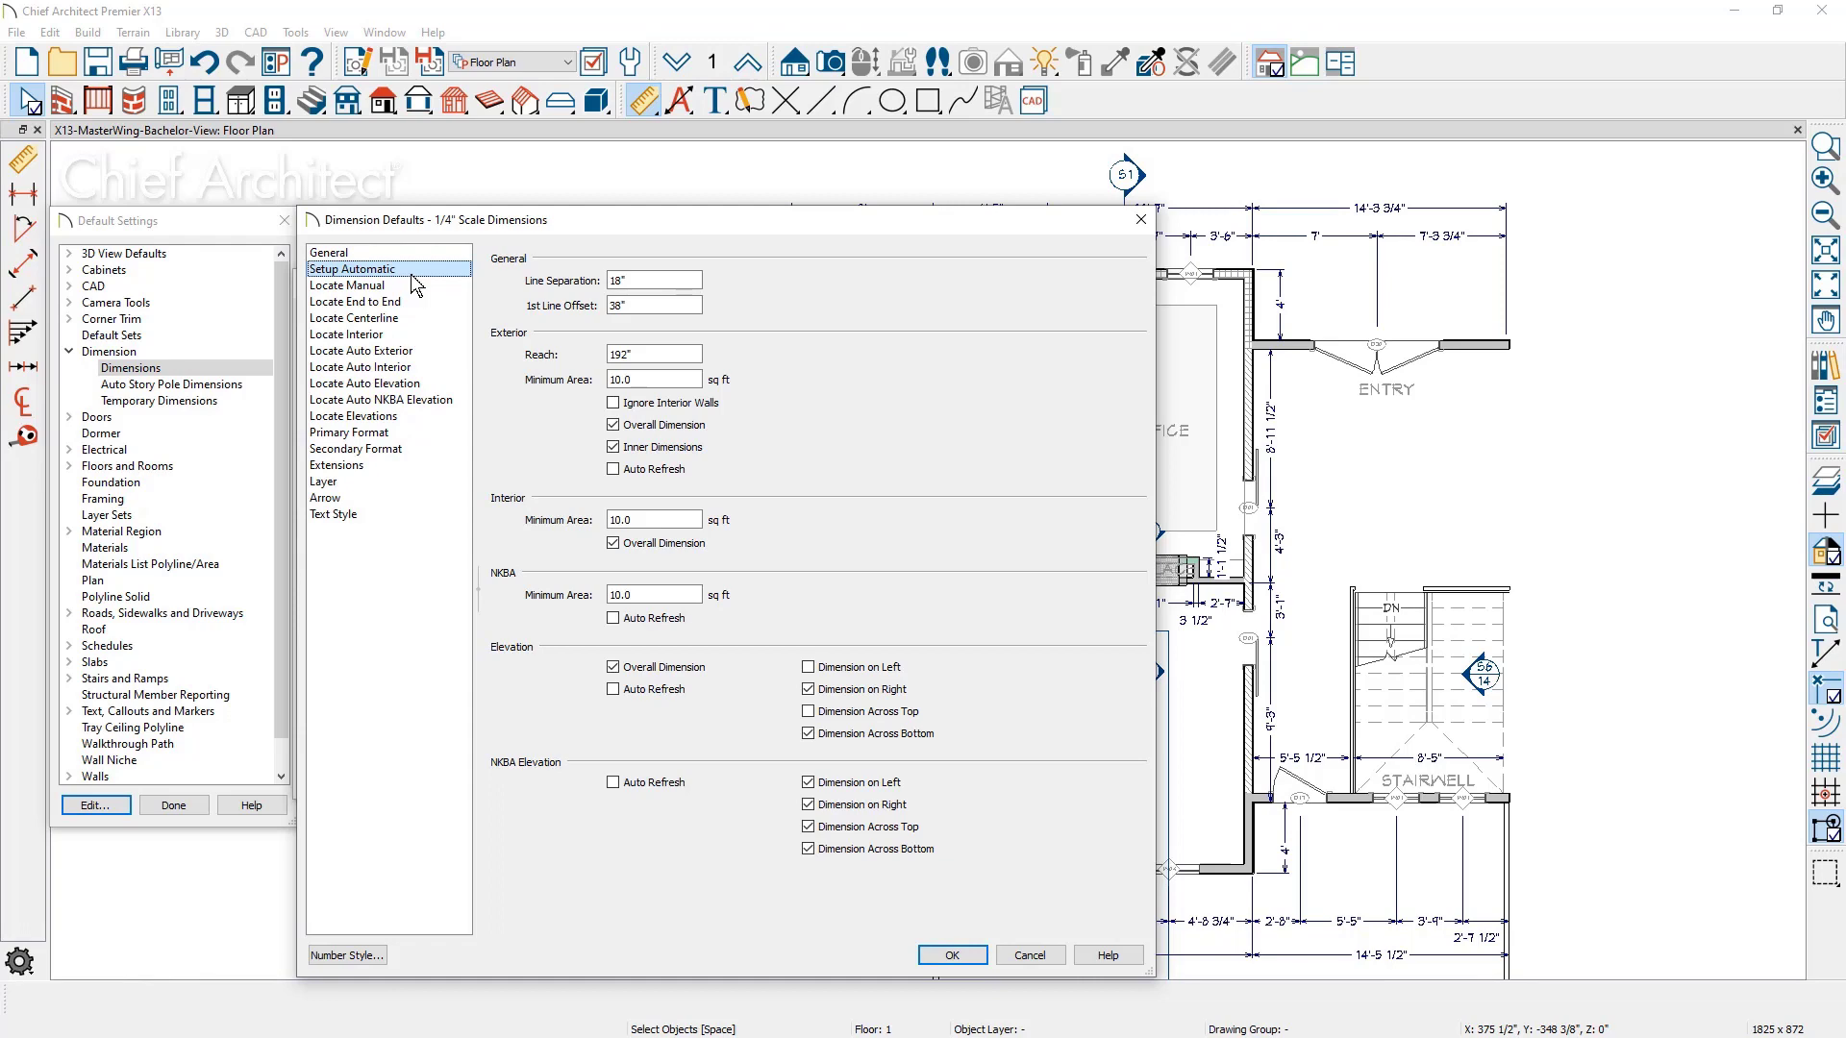
Review the Locate Manual, End to End, Centerline and Interior dimension default pages.
left_click(418, 282)
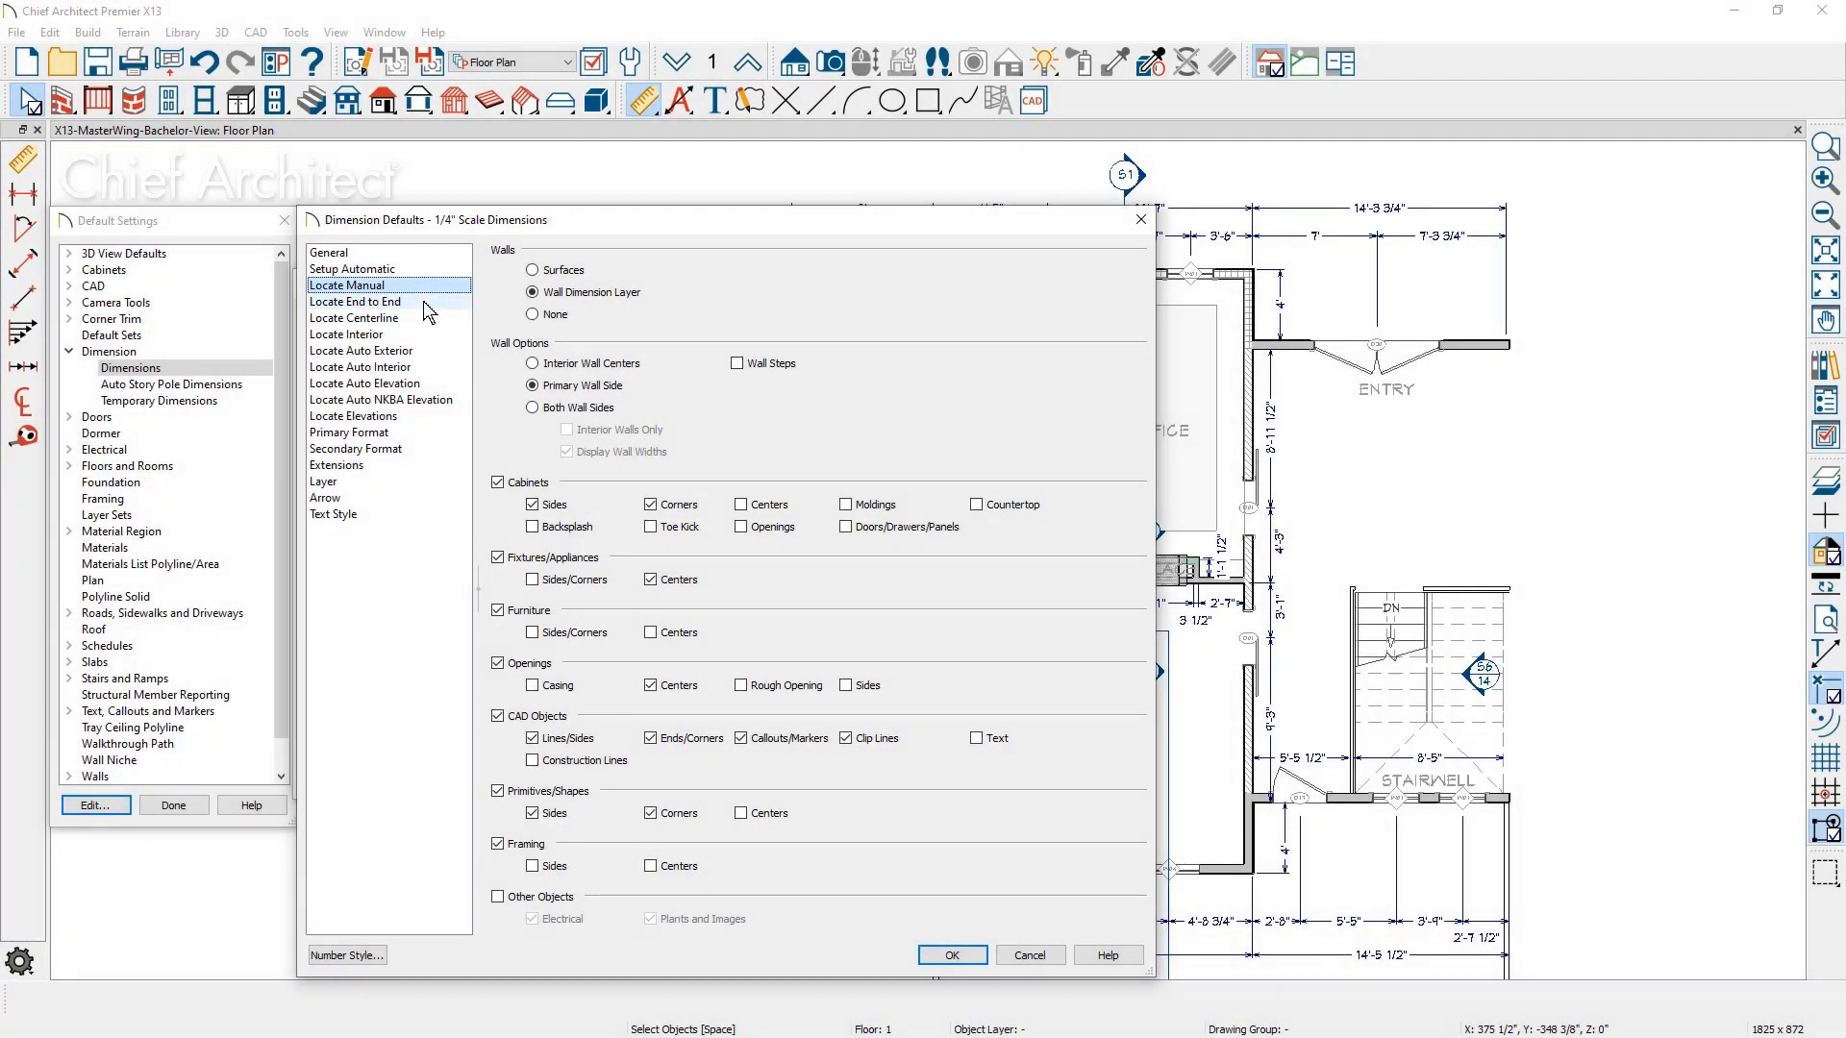
left_click(424, 303)
left_click(423, 318)
left_click(419, 334)
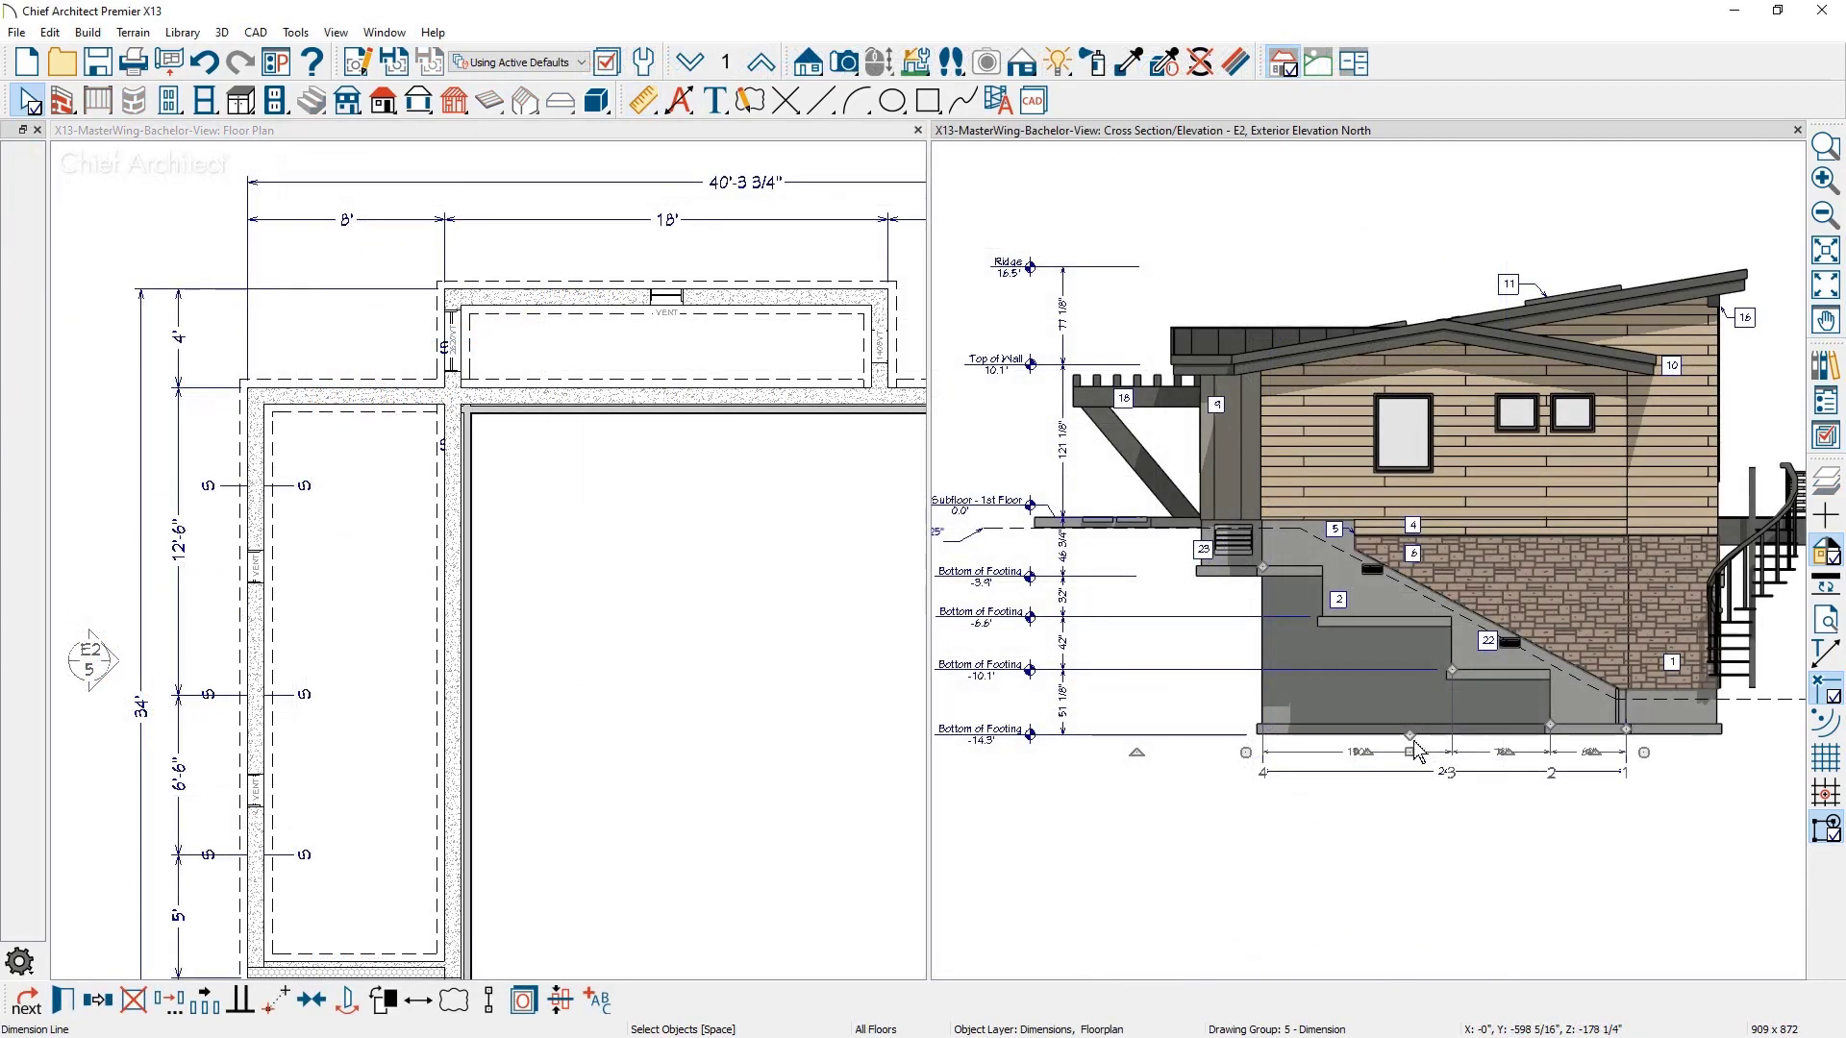
Extend the floor plan's vertical dimension to a wall, splitting it into 4', 4' and 8'-6" segments.
left_click_drag(1410, 752, 1318, 608)
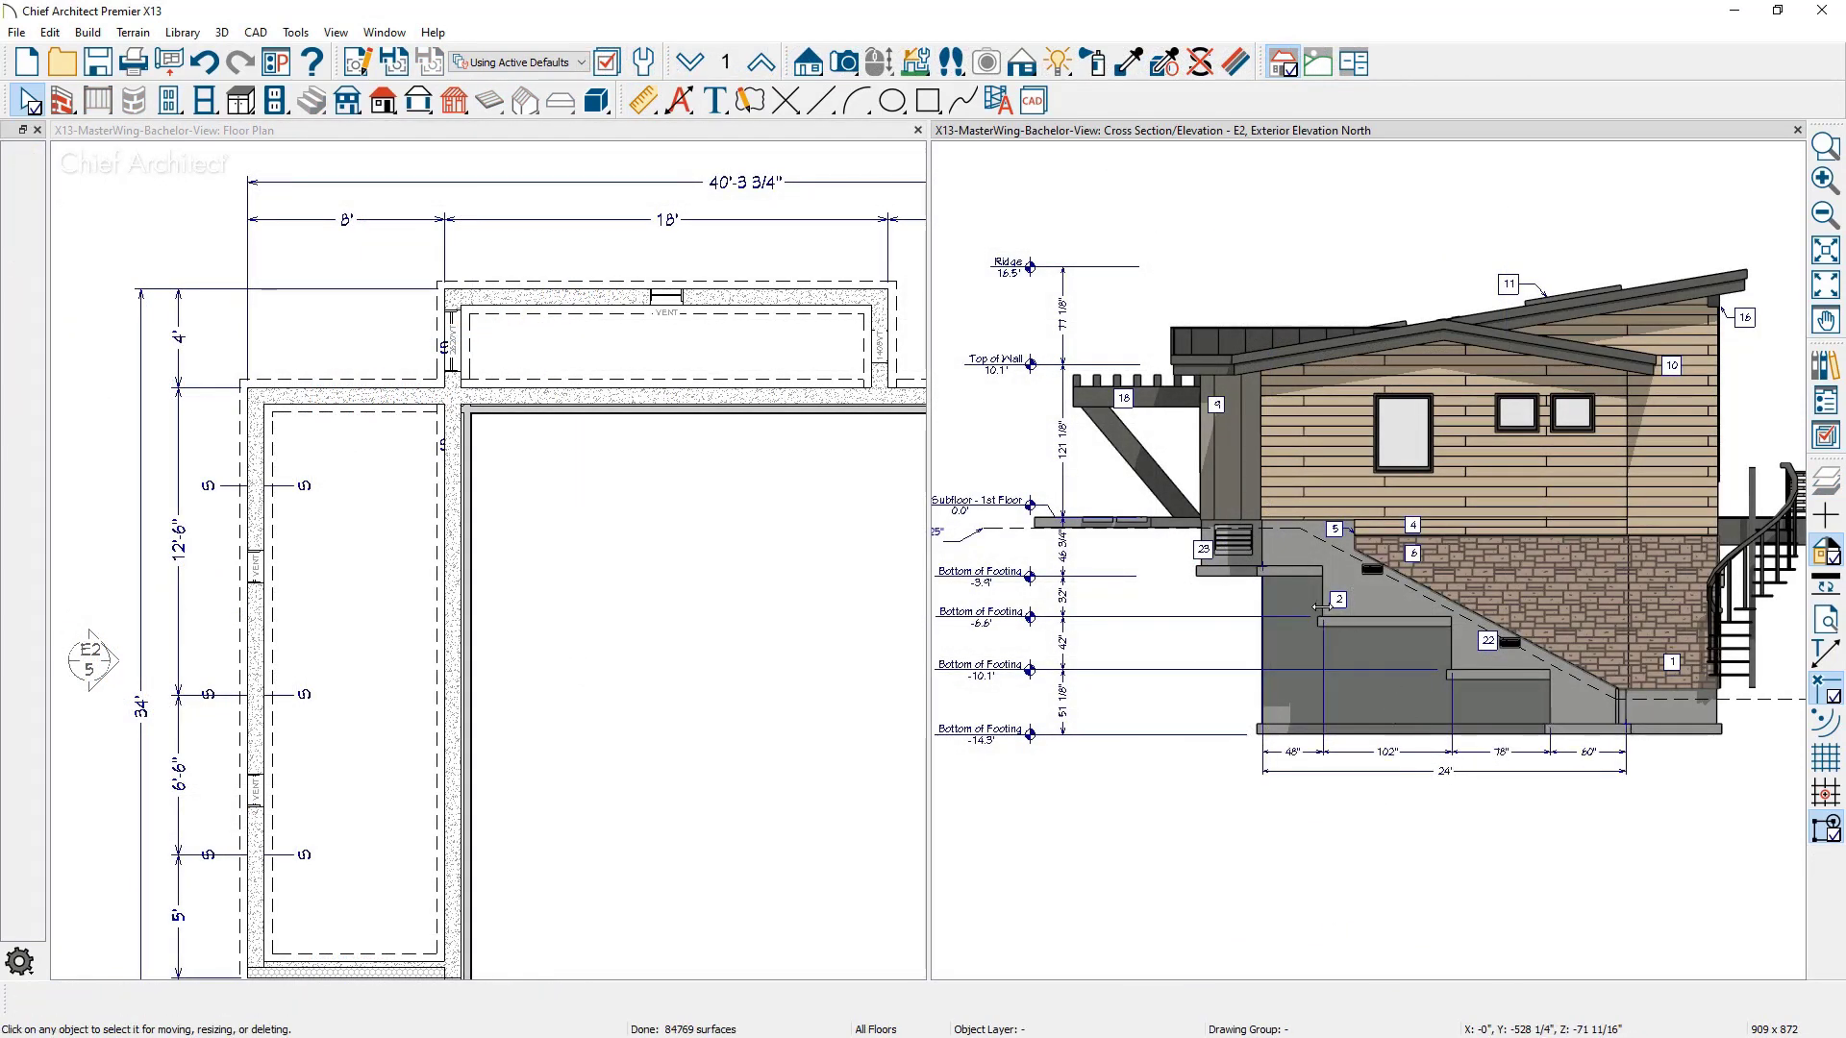
left_click(173, 528)
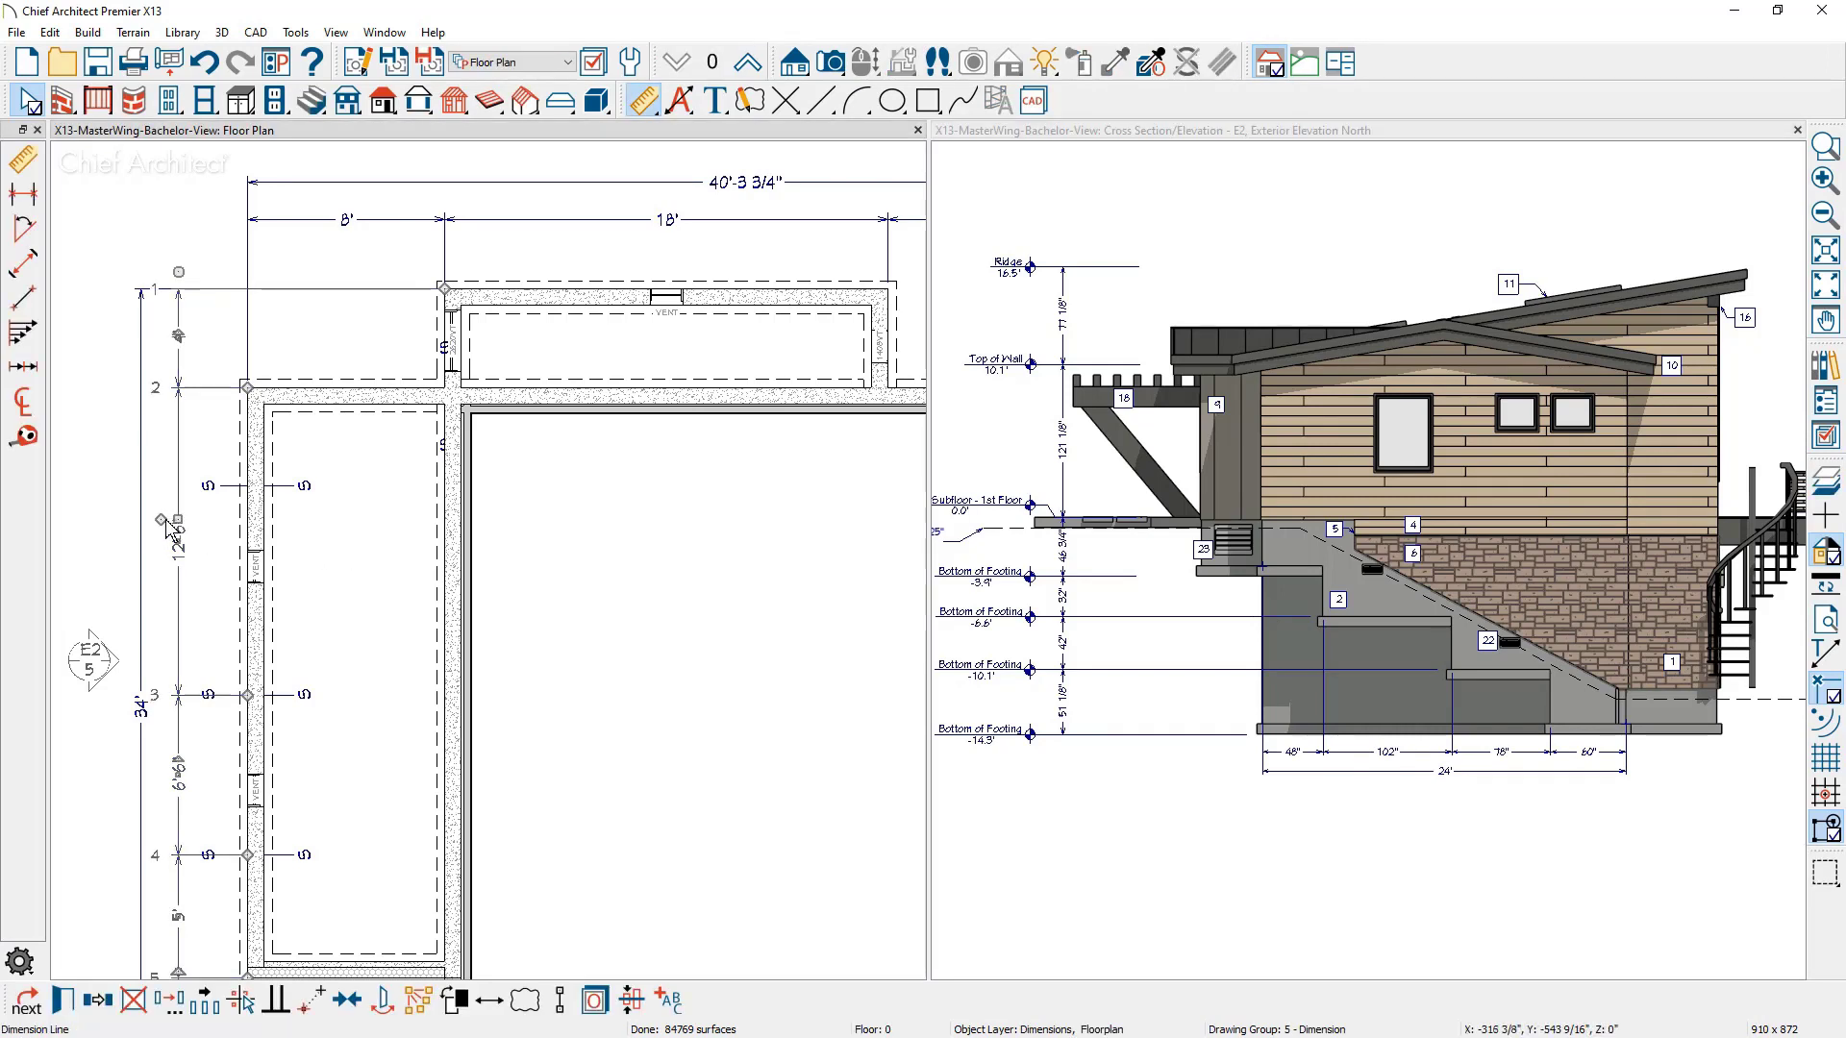
left_click_drag(173, 528, 228, 483)
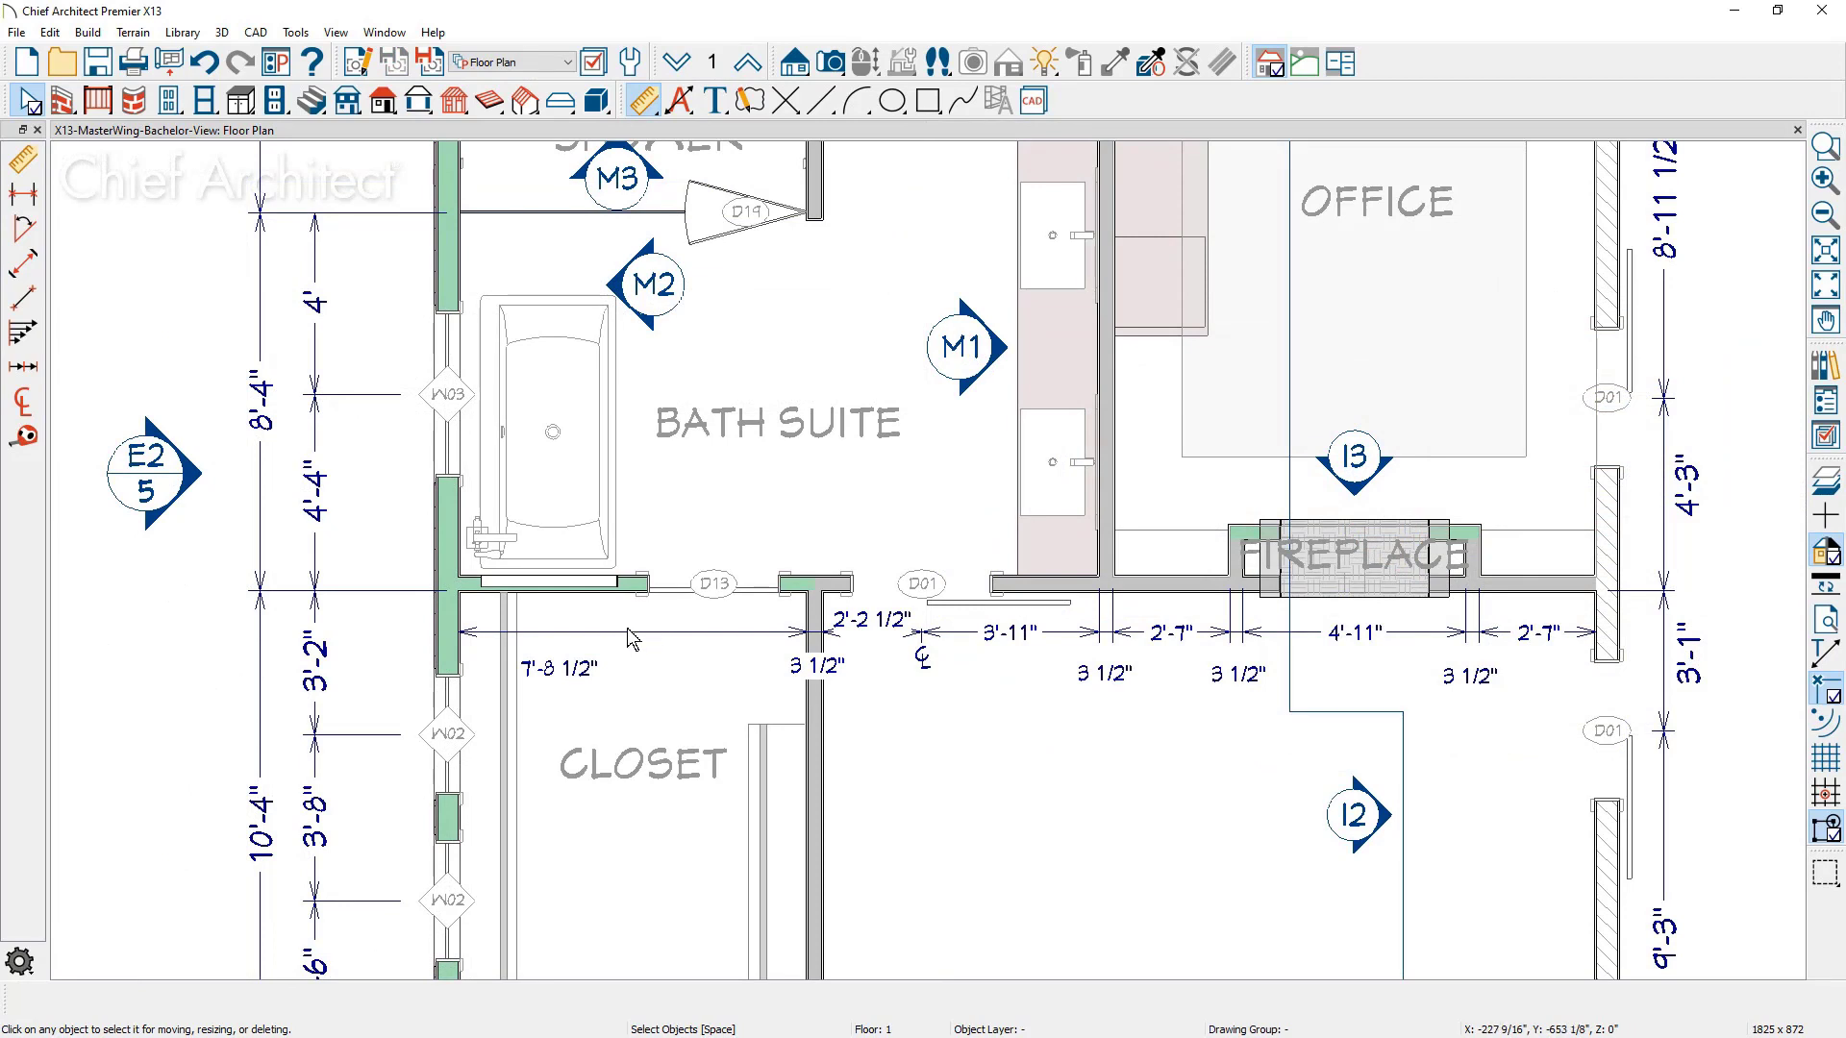
Move the 7'-8 1/2" dimension's label and split it at door D13 into 5'-7 1/2" and 2'-1".
left_click(600, 668)
left_click_drag(570, 671, 570, 633)
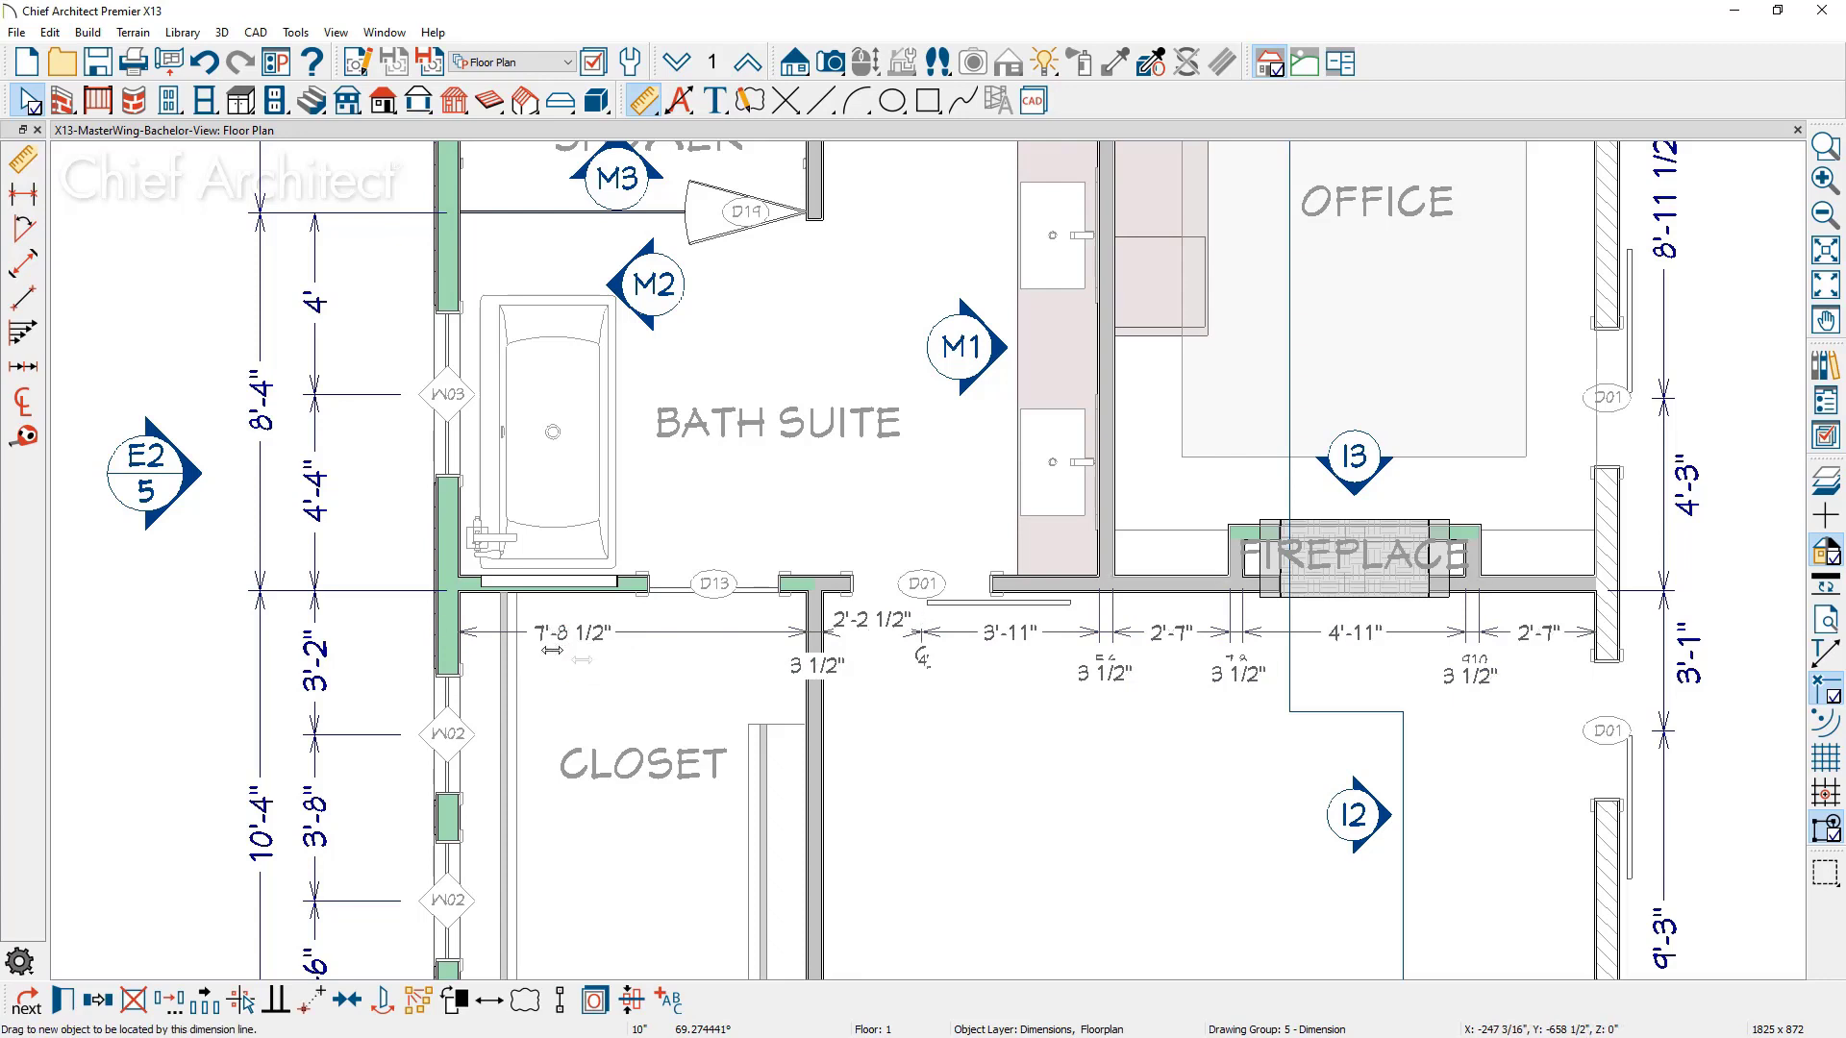
left_click_drag(709, 618, 717, 598)
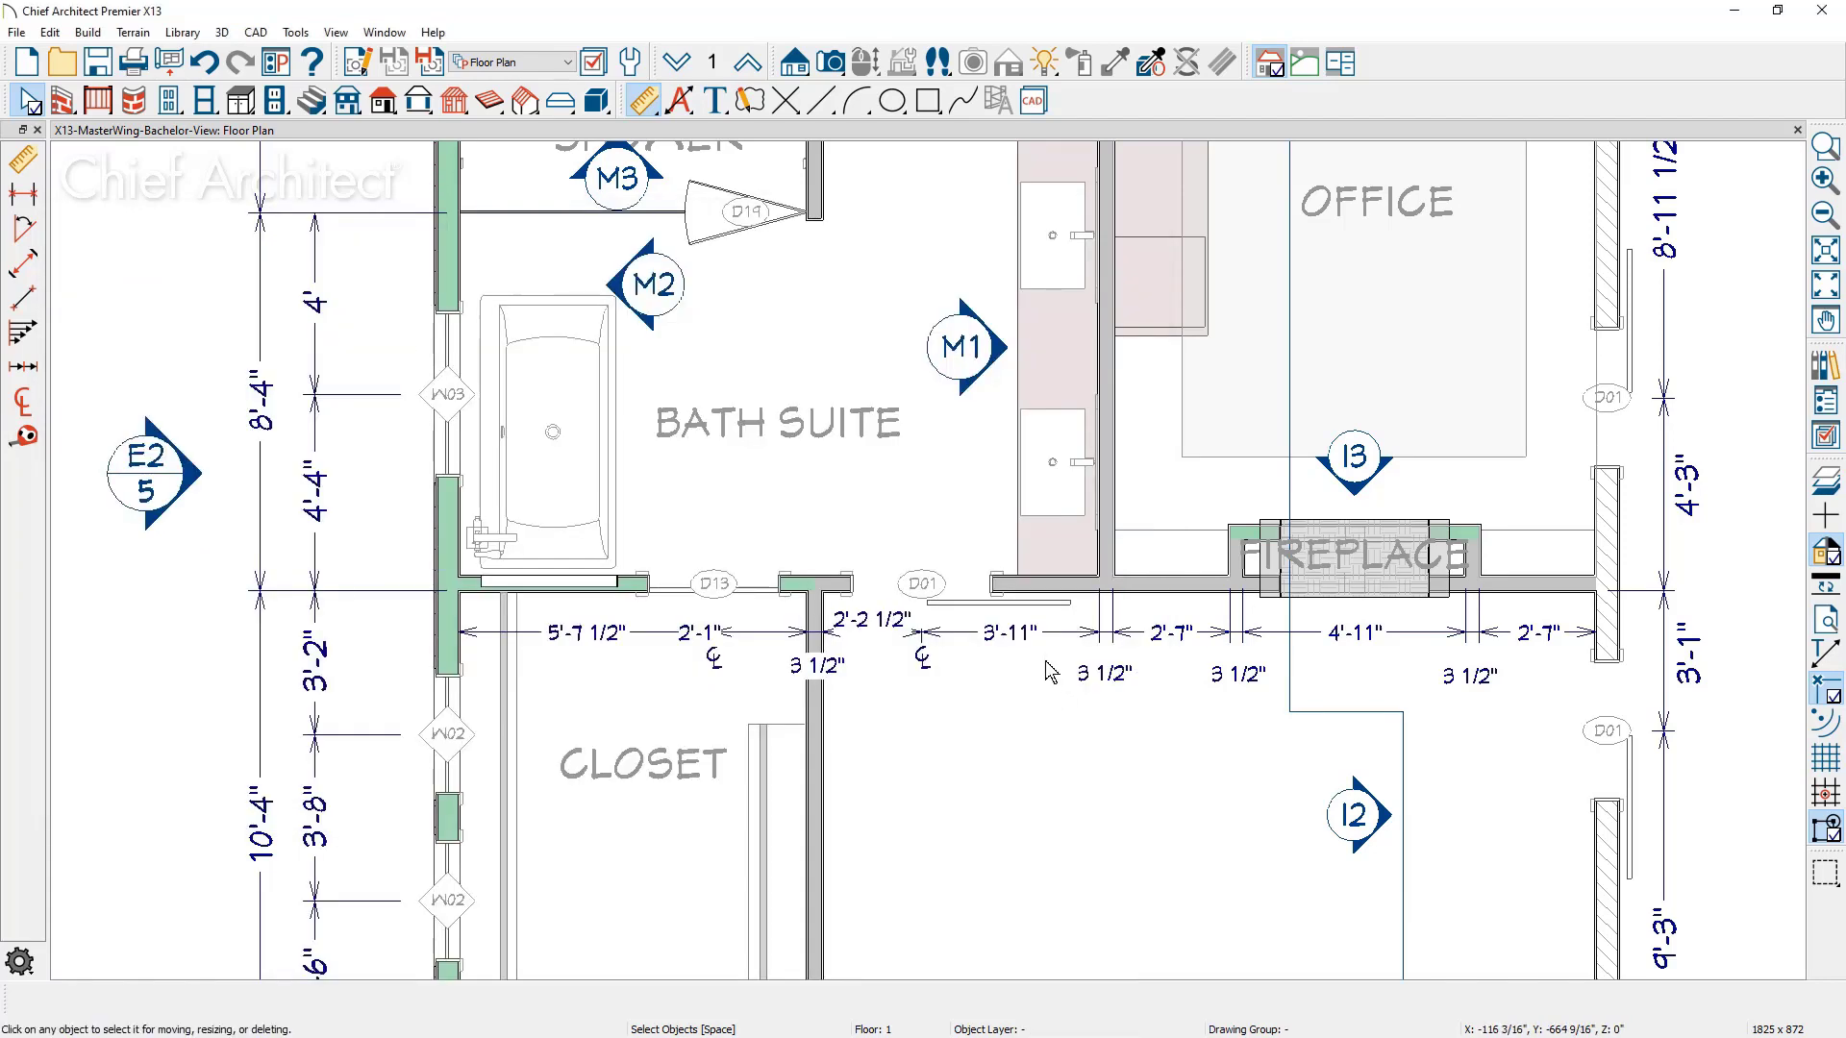
Turn off Display Wall Widths on the 3'-11" bath suite dimension.
double_click(1053, 634)
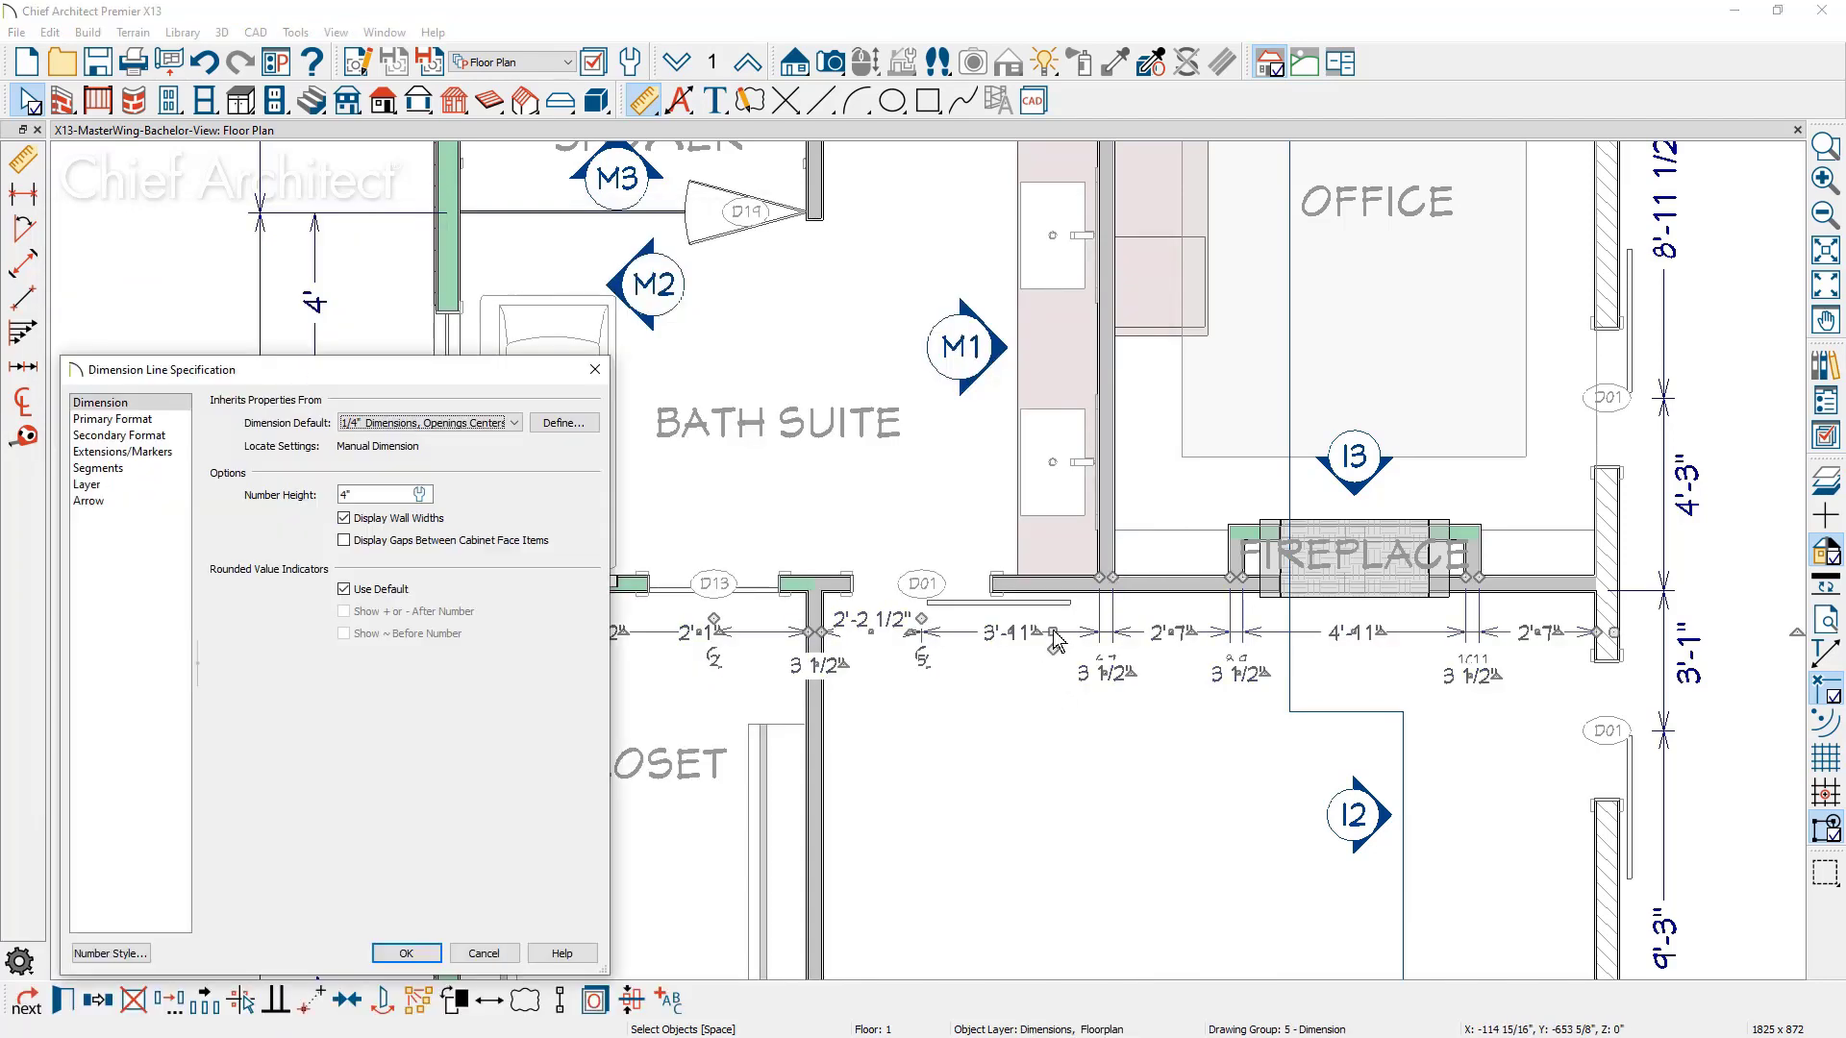
left_click(394, 524)
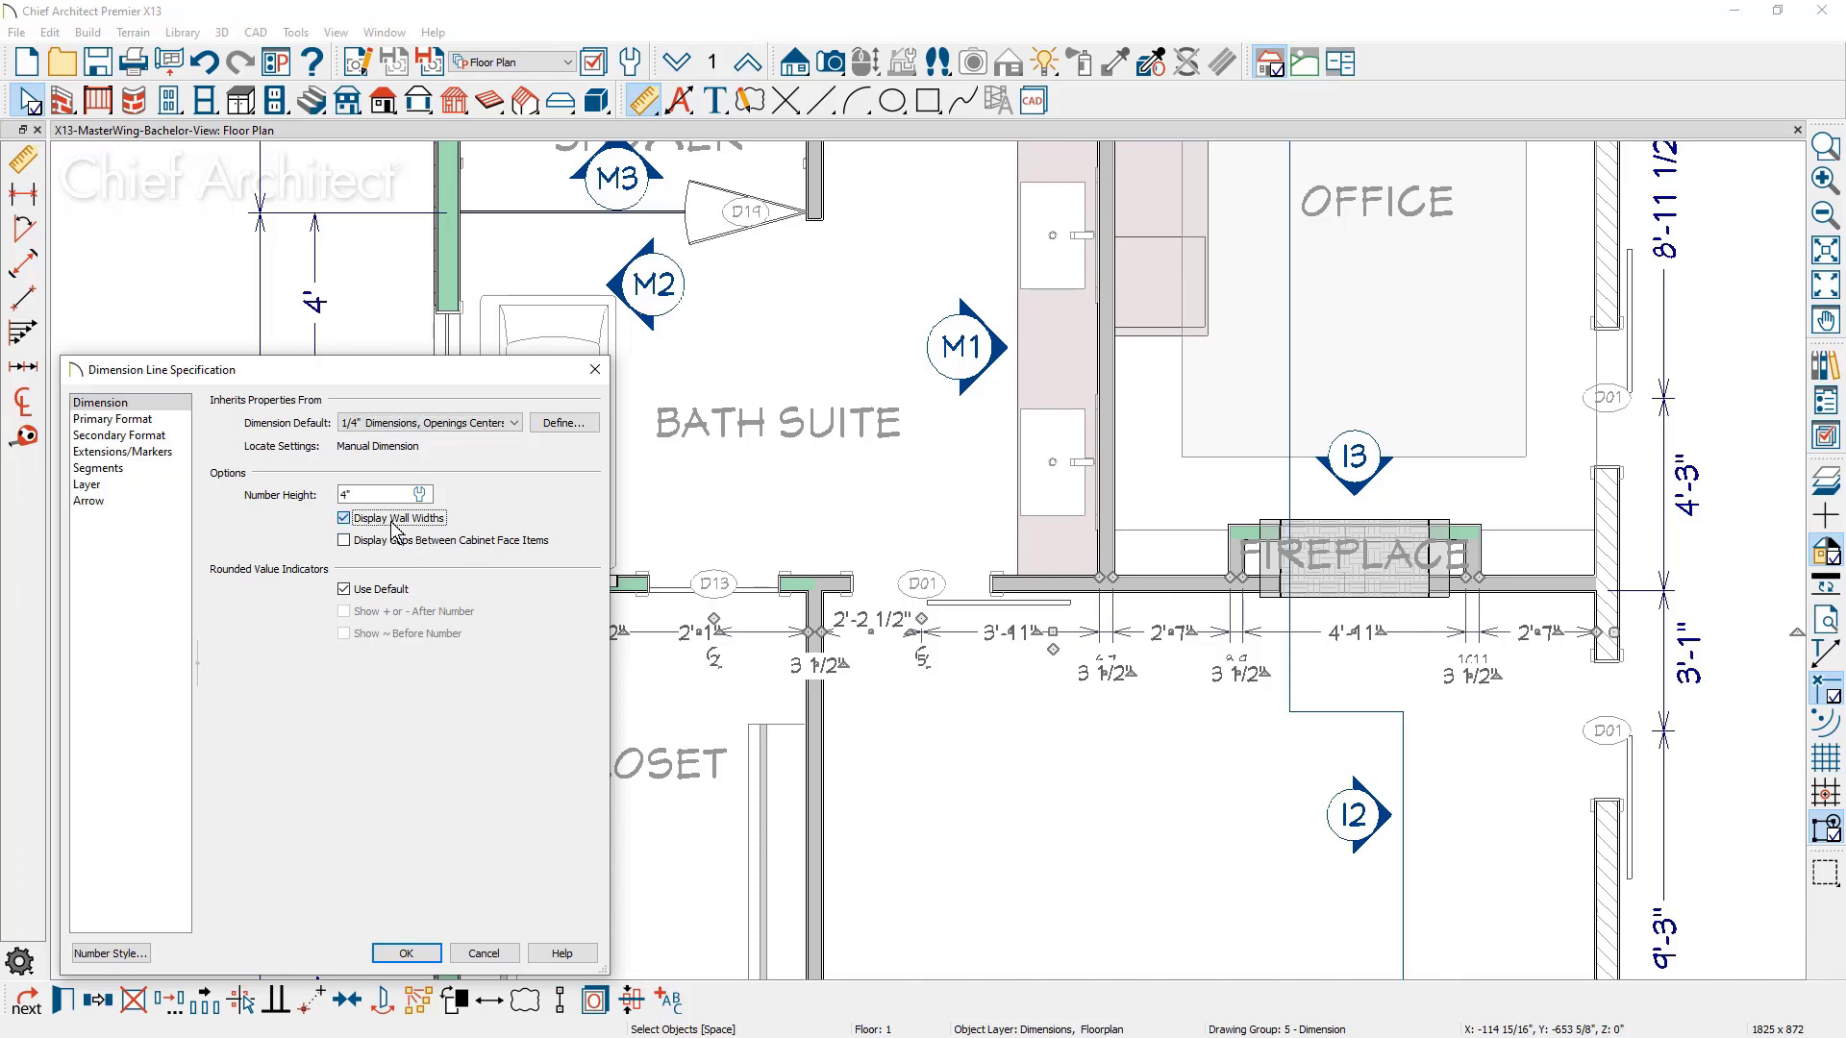
left_click(407, 953)
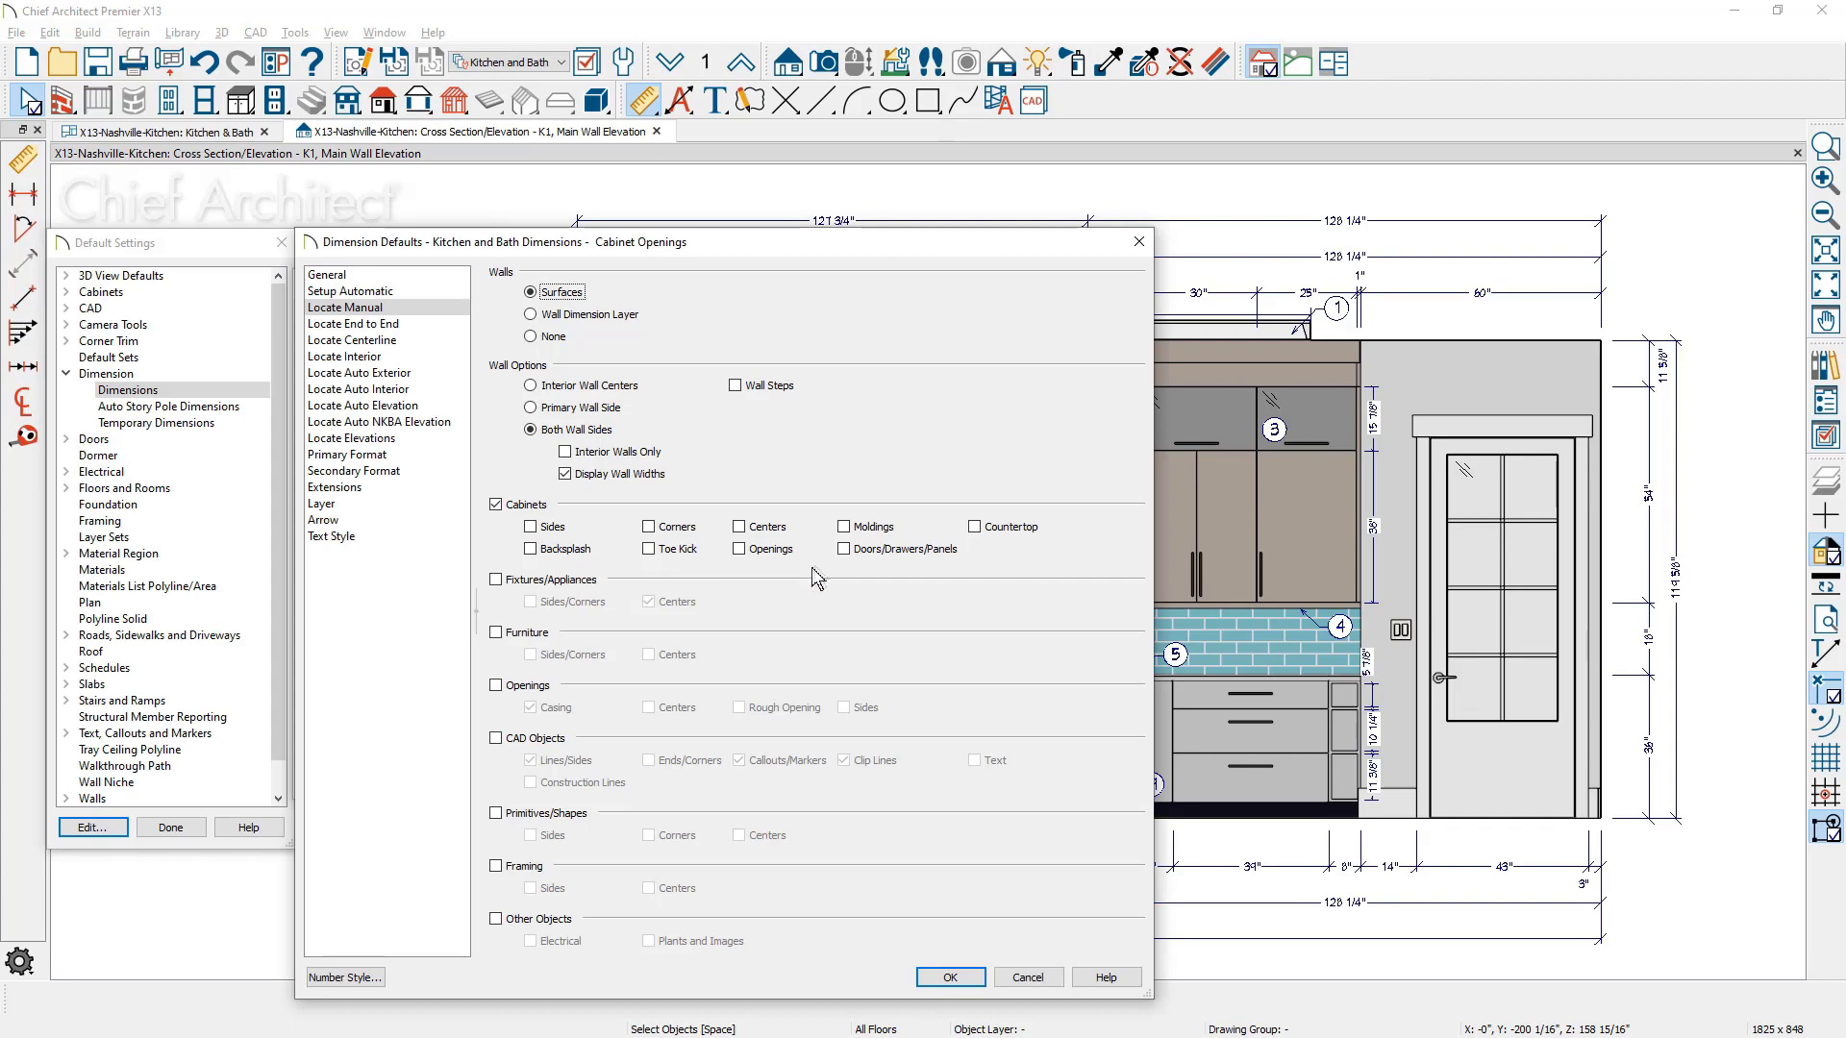
Set the Cabinet Openings dimension defaults to locate at openings, not doors, drawers and panels.
left_click(844, 551)
left_click(844, 549)
left_click(739, 550)
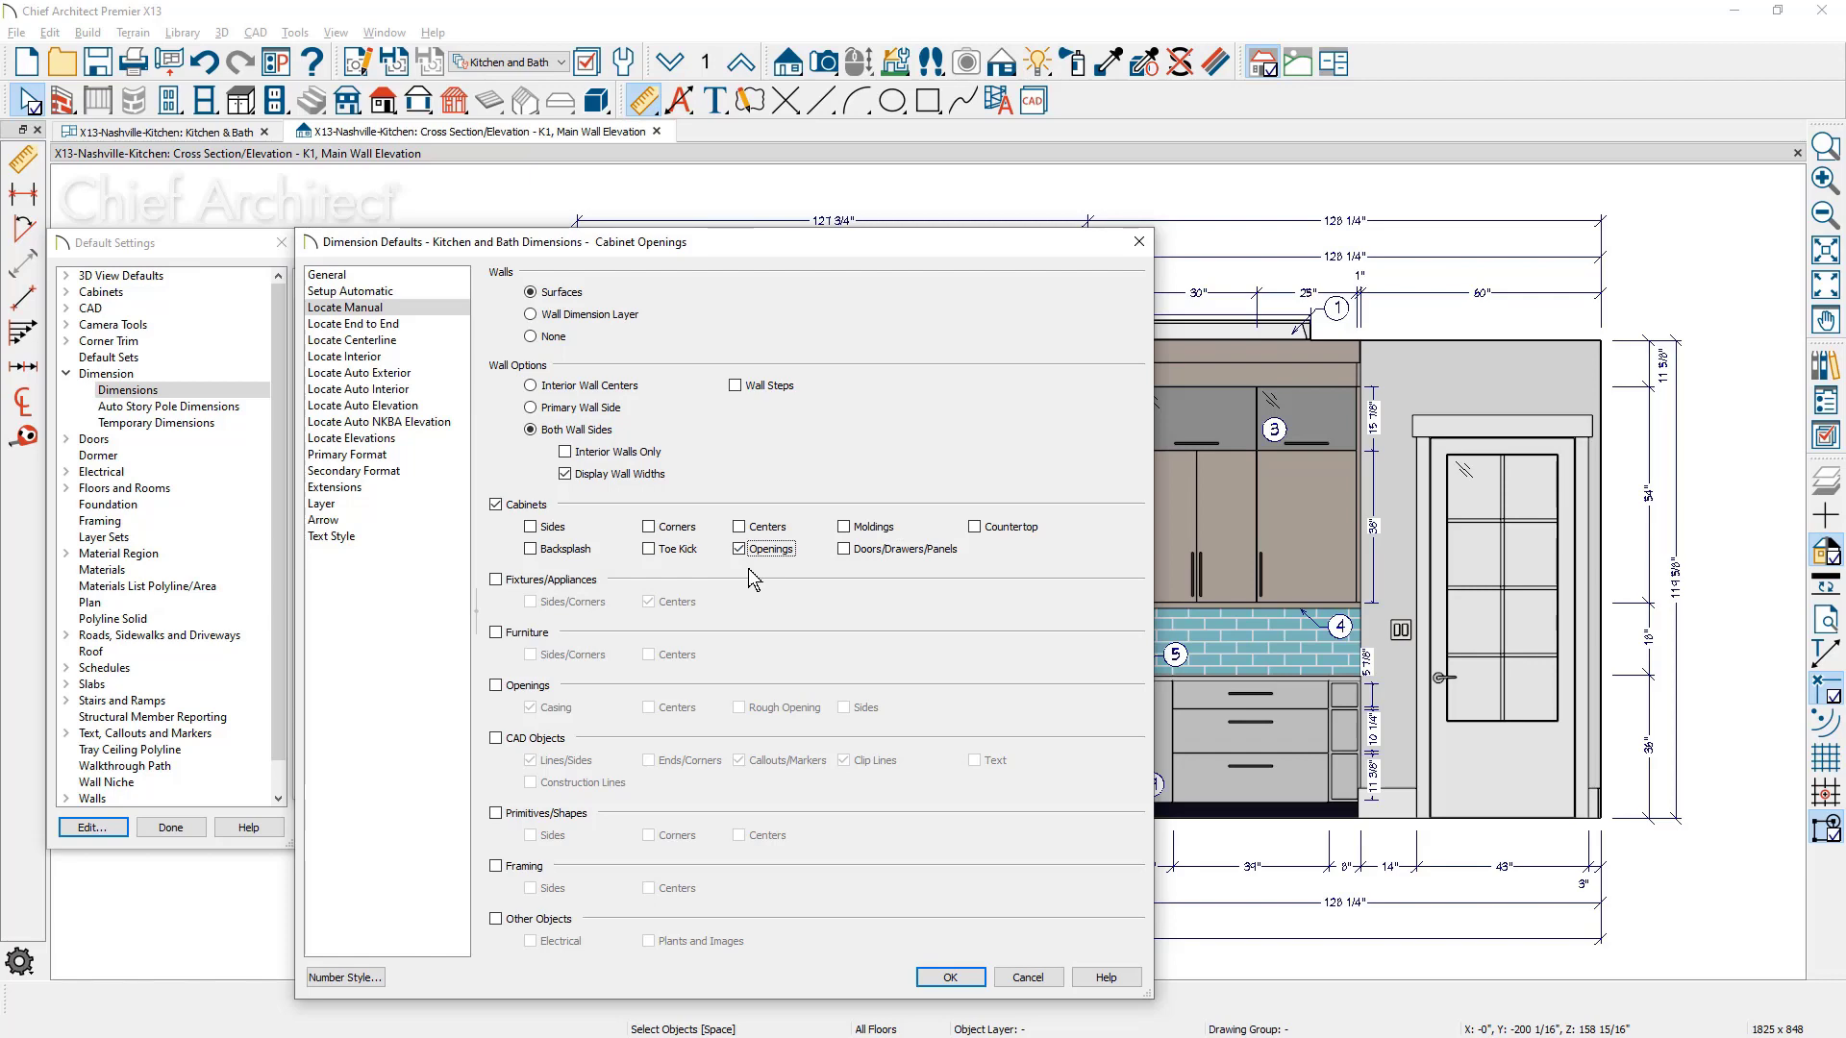
key("Return")
left_click(603, 519)
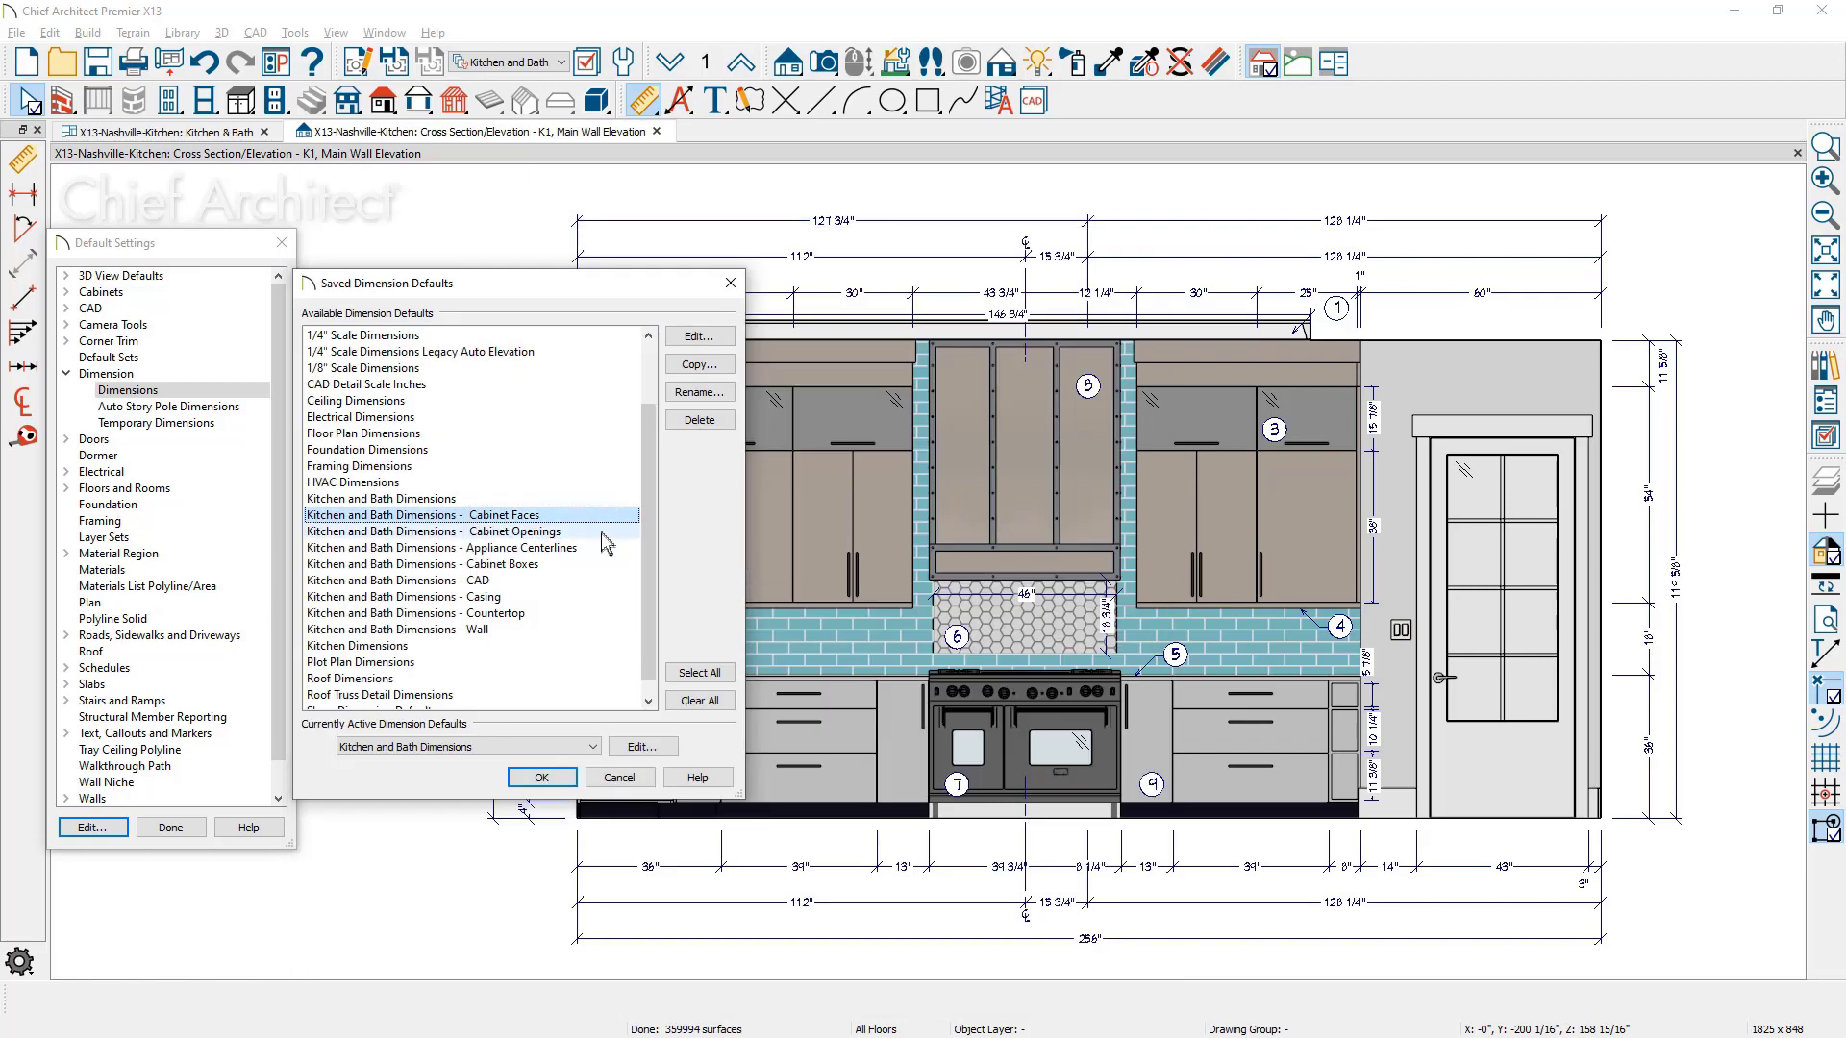
left_click(605, 532)
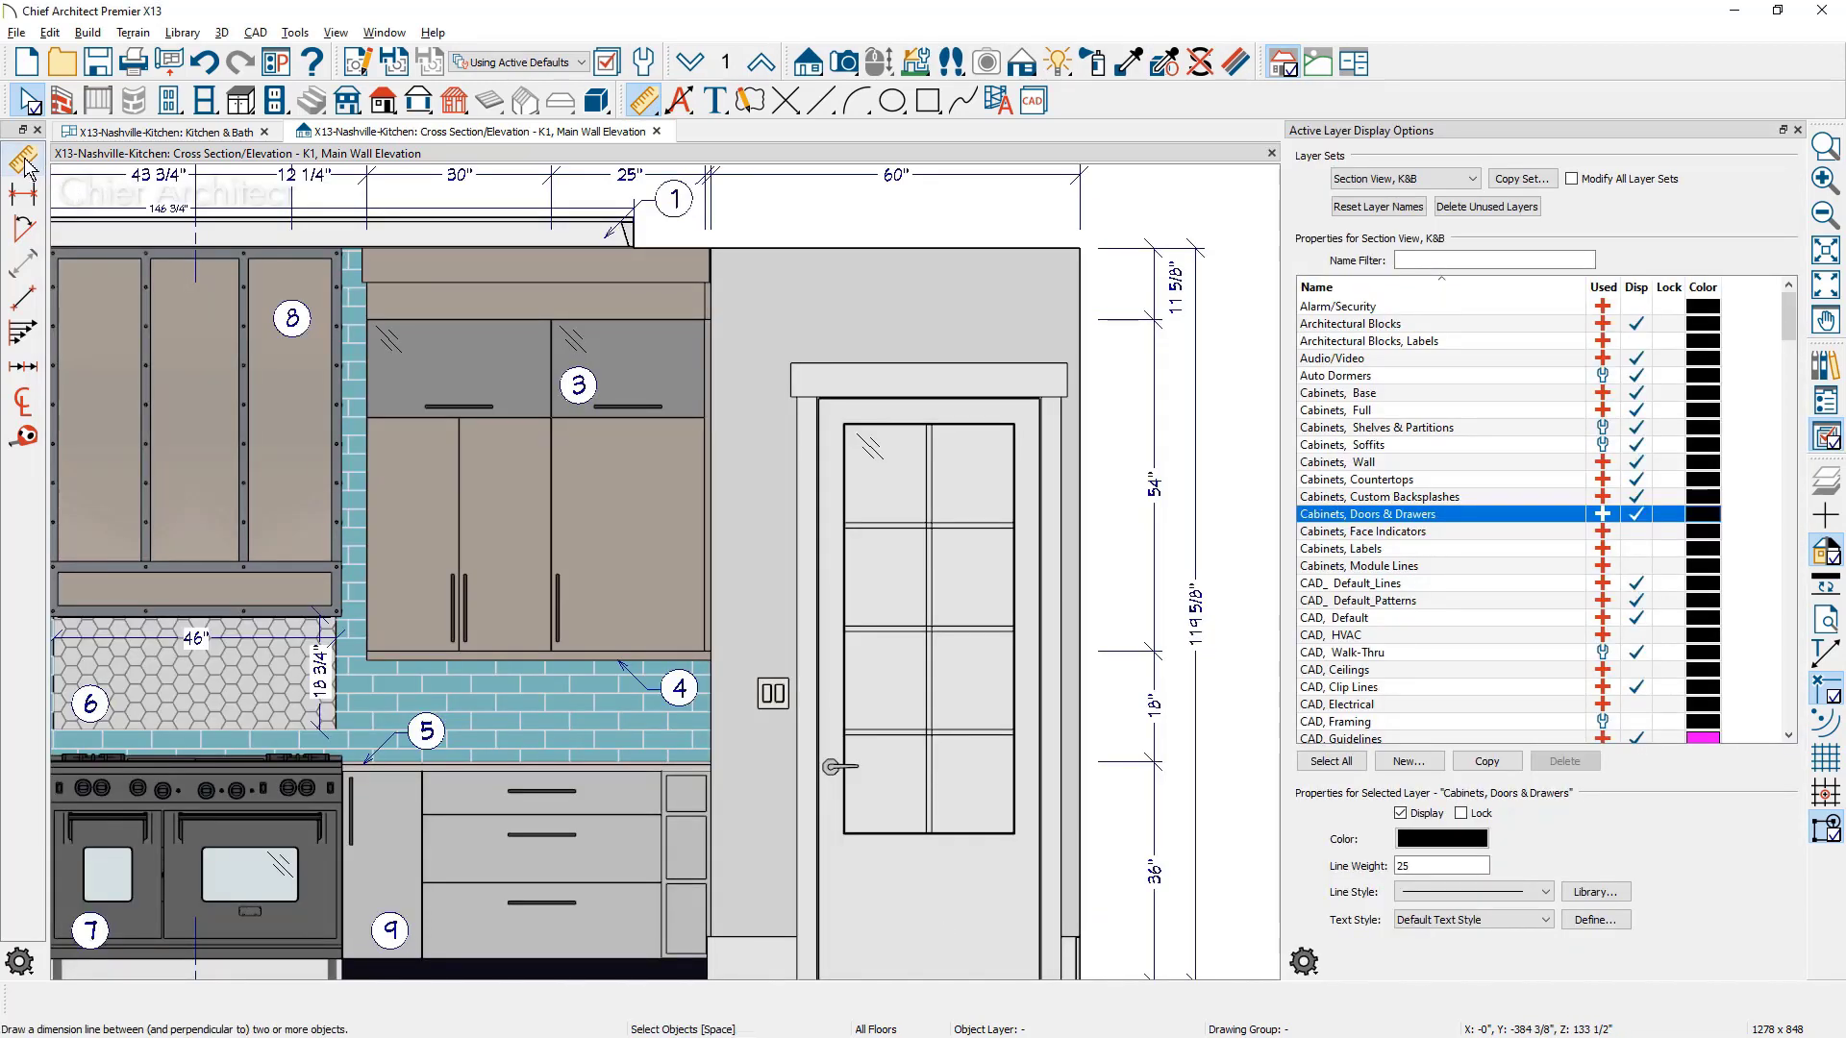
Manually dimension the drawer-stack openings and the upper cabinet opening, with Doors & Drawers hidden meanwhile.
left_click(24, 163)
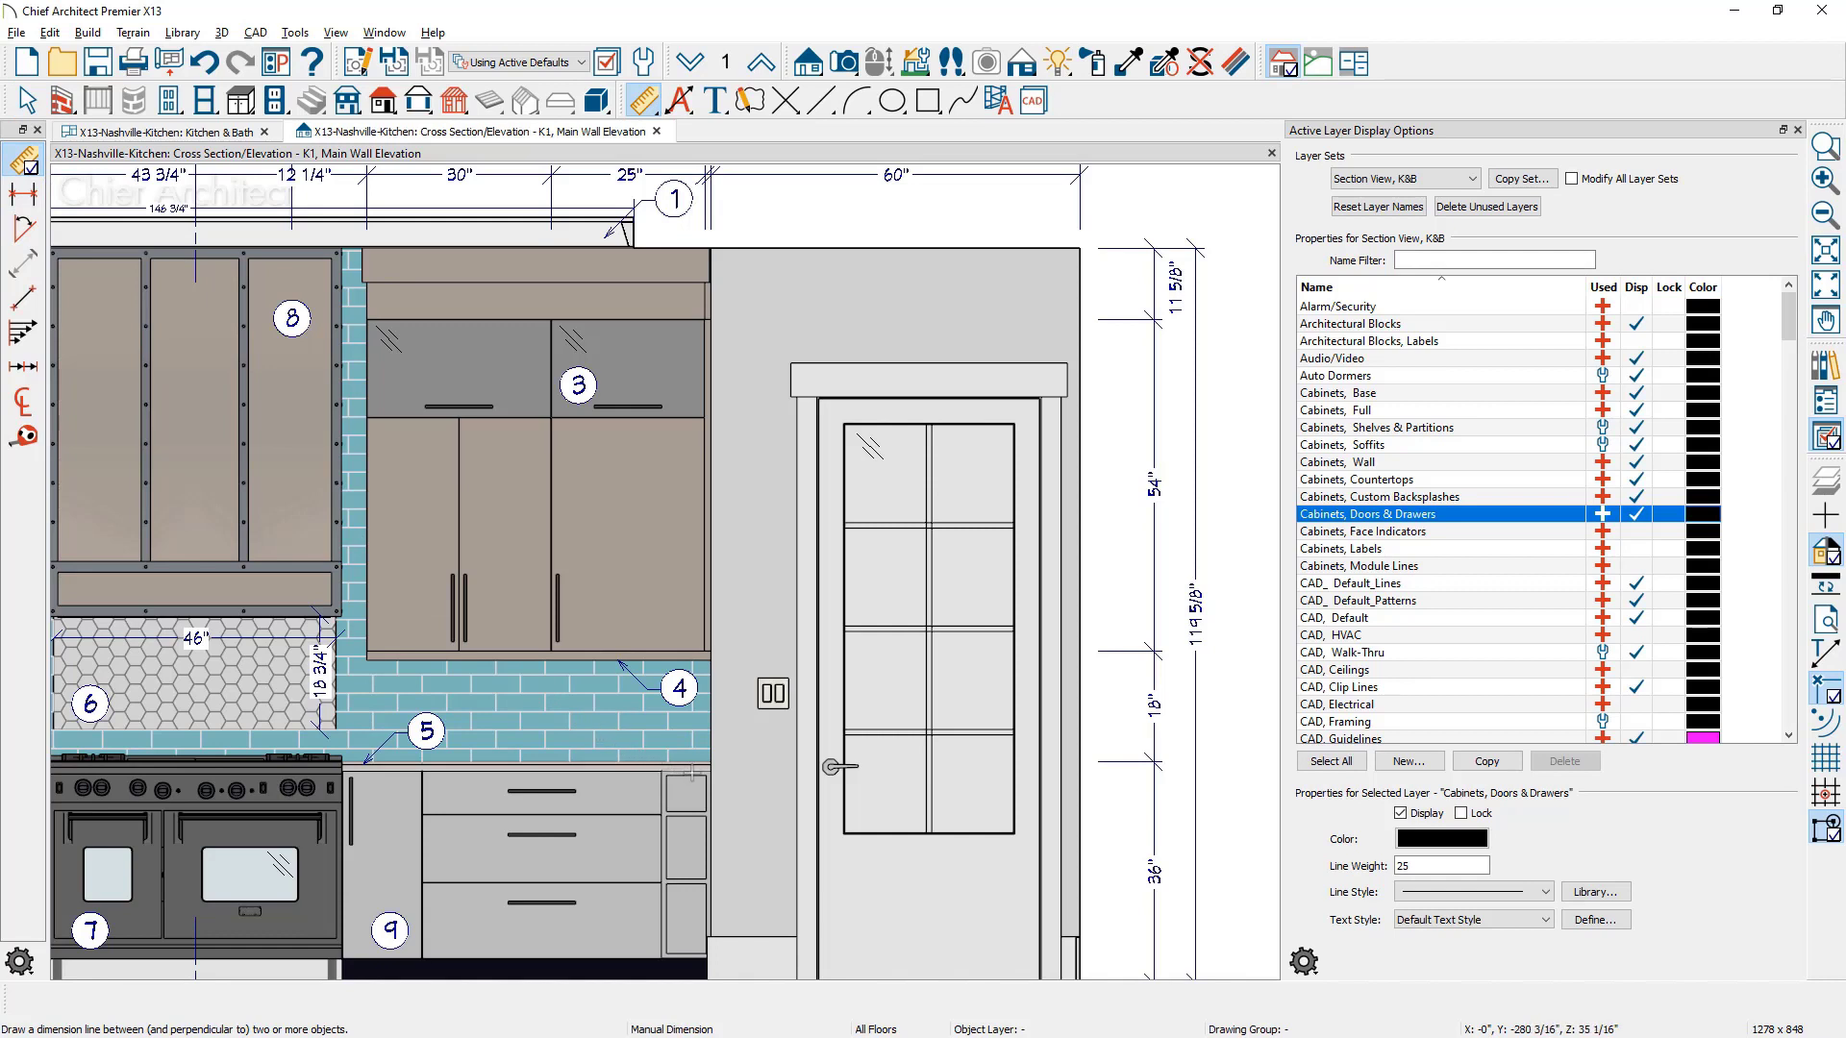
left_click_drag(687, 769, 683, 954)
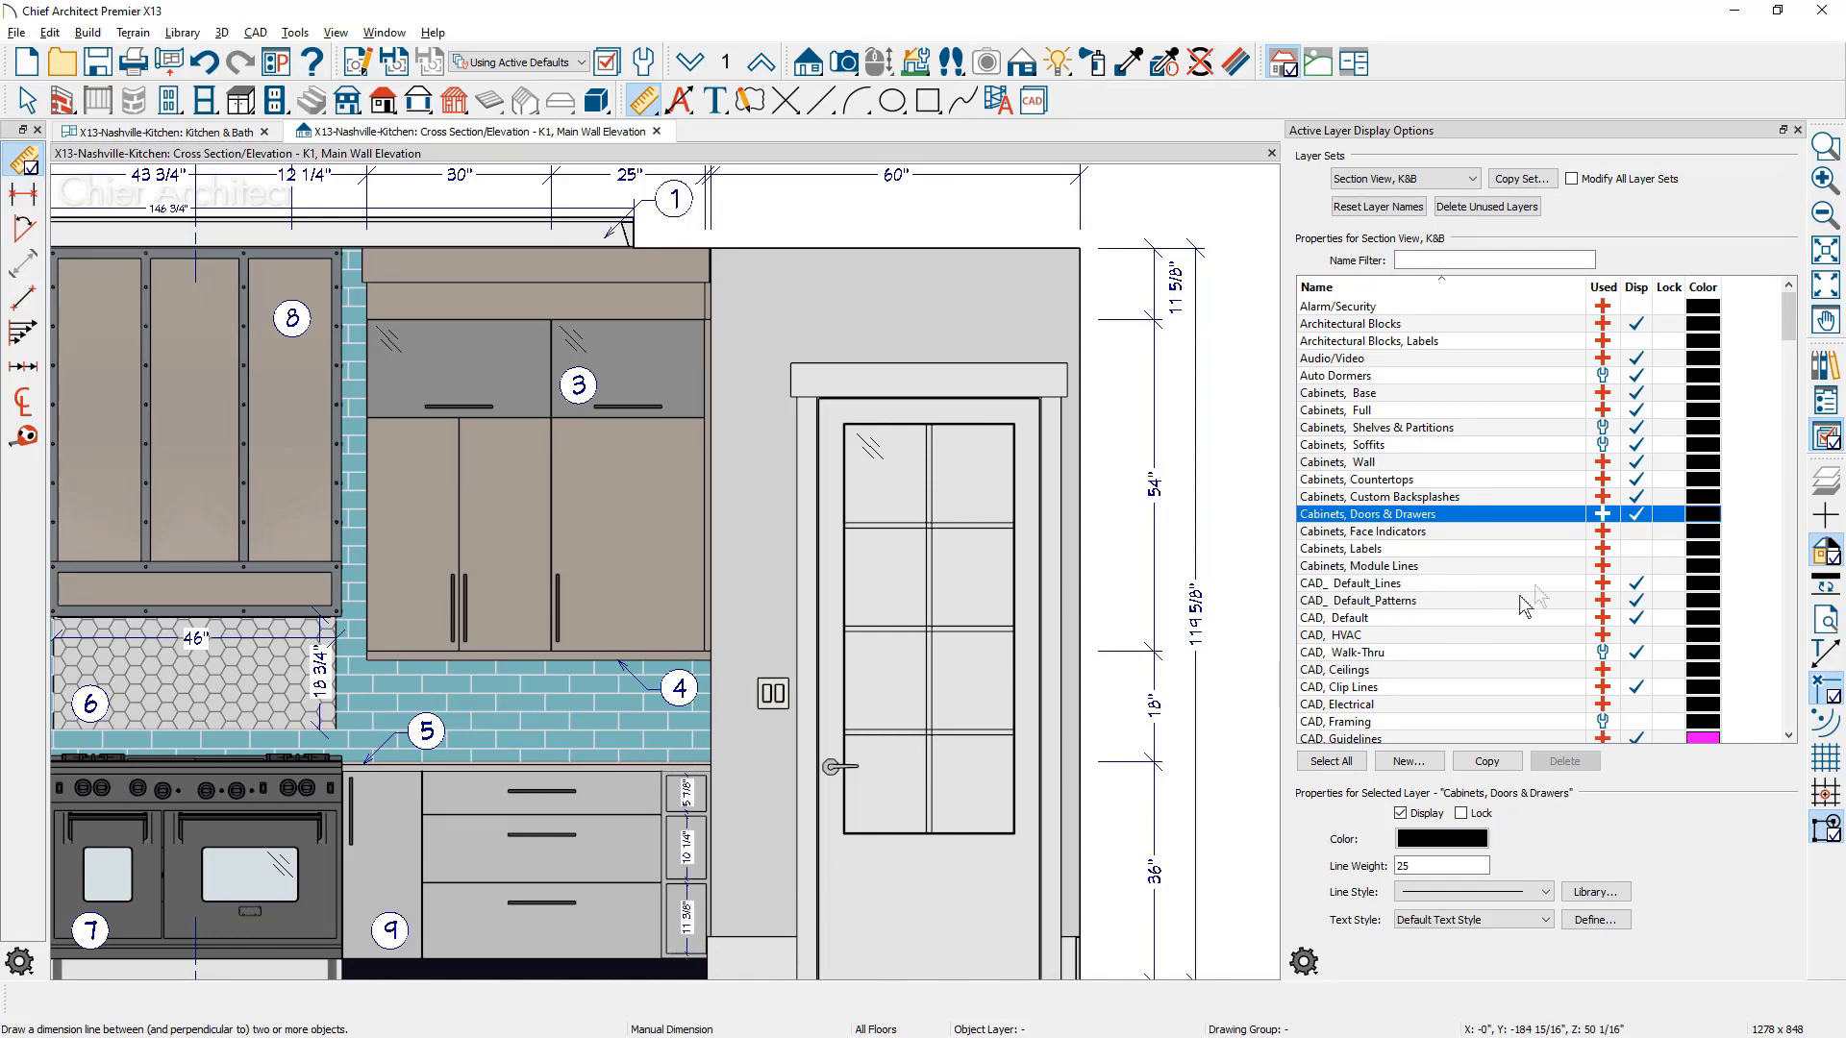
left_click(1637, 519)
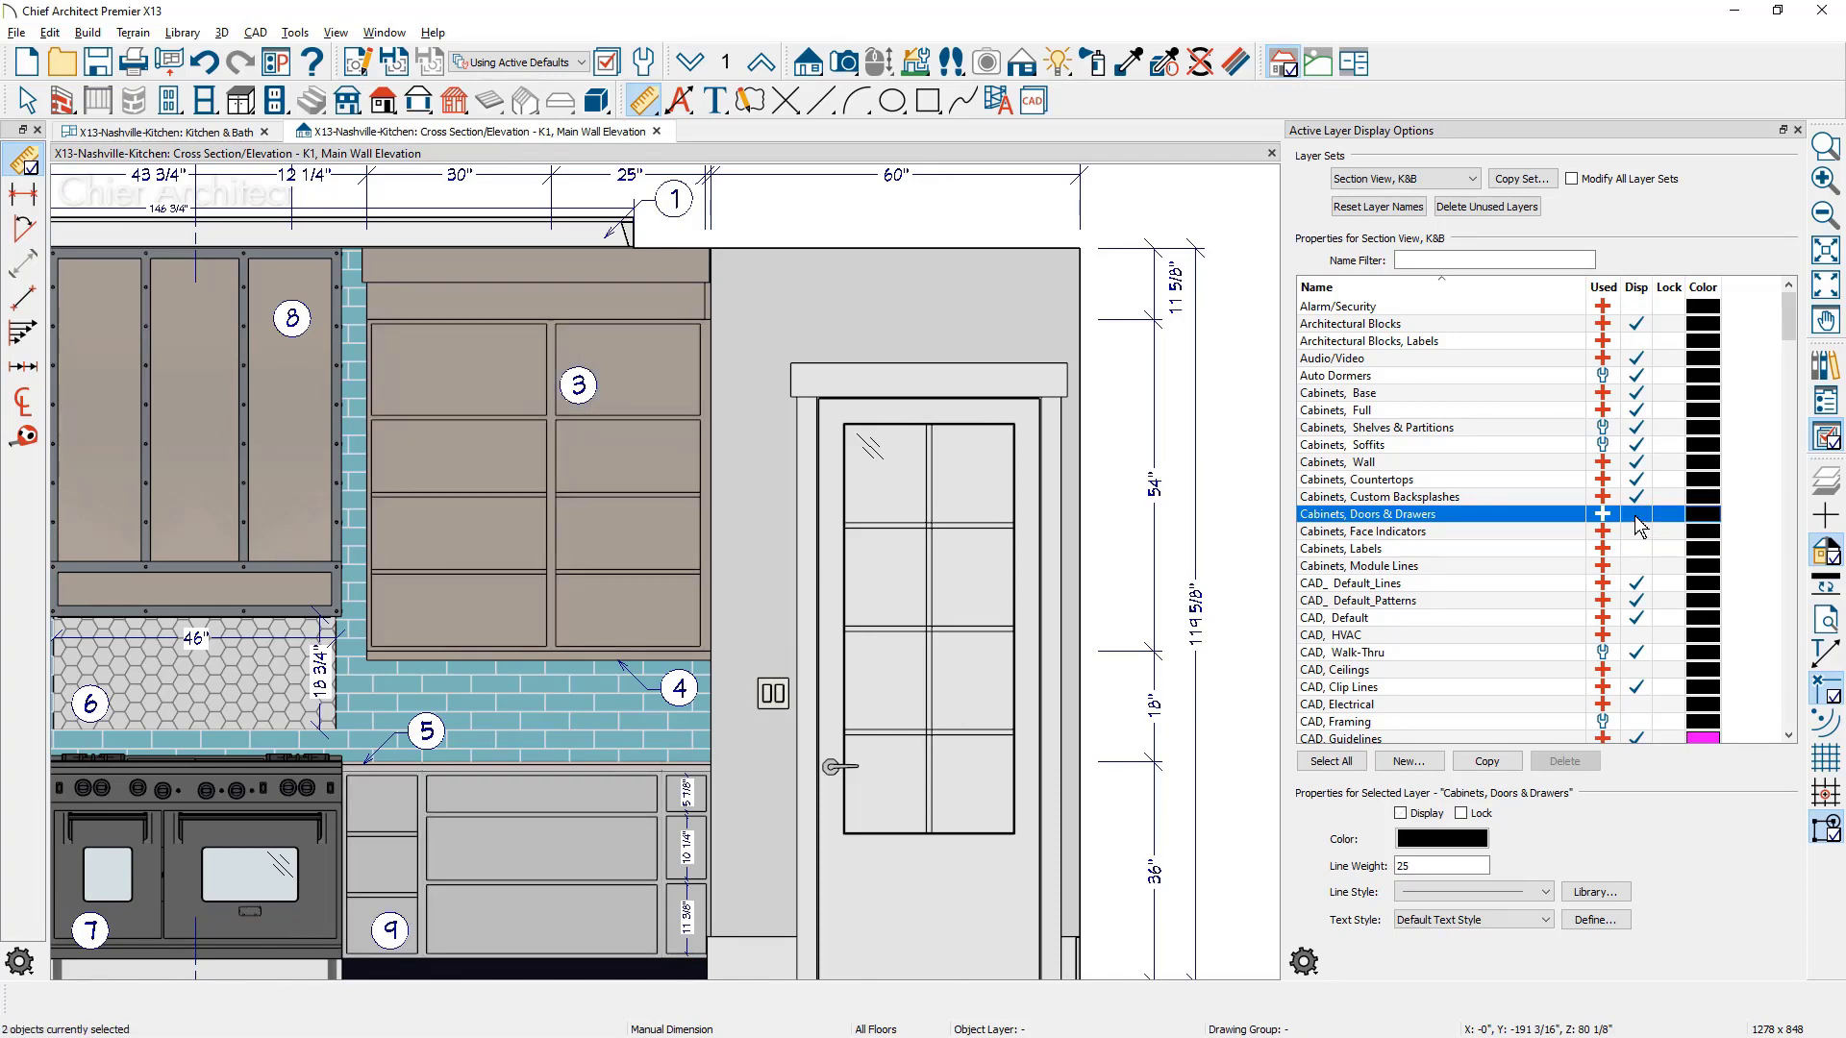
left_click_drag(480, 325, 450, 642)
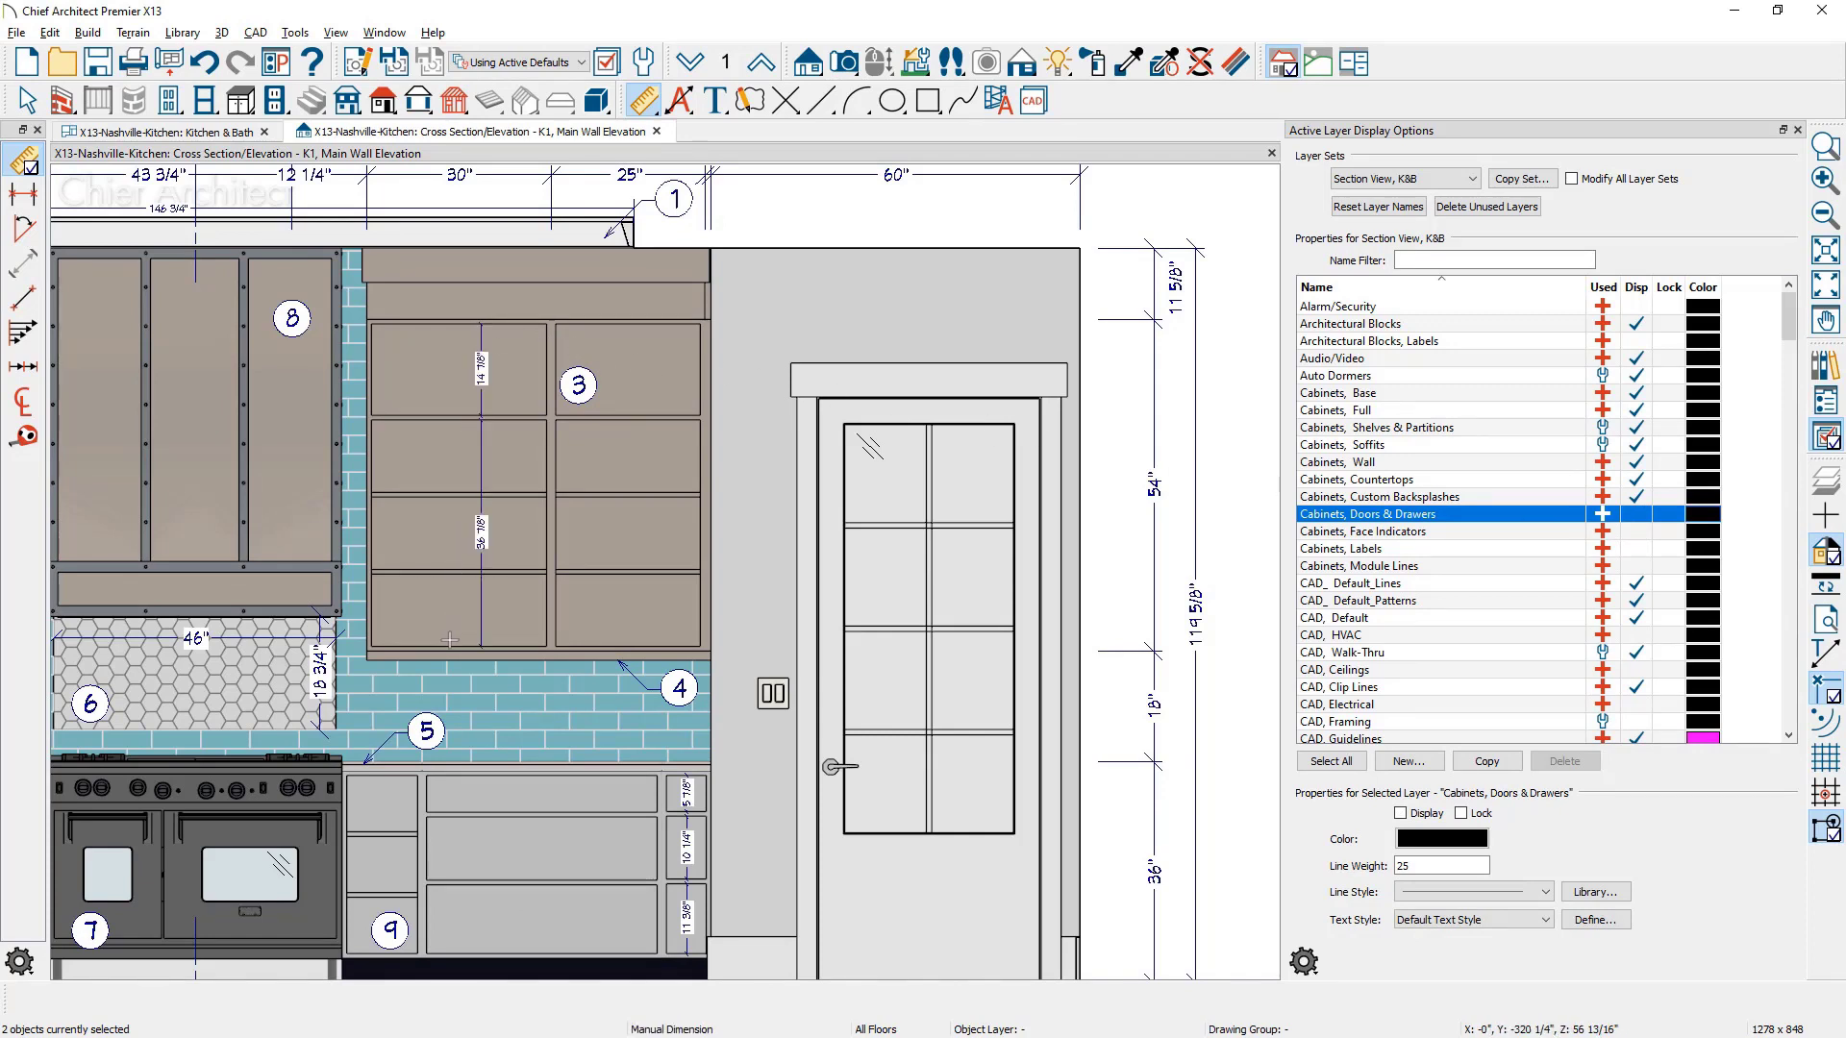
left_click(1632, 519)
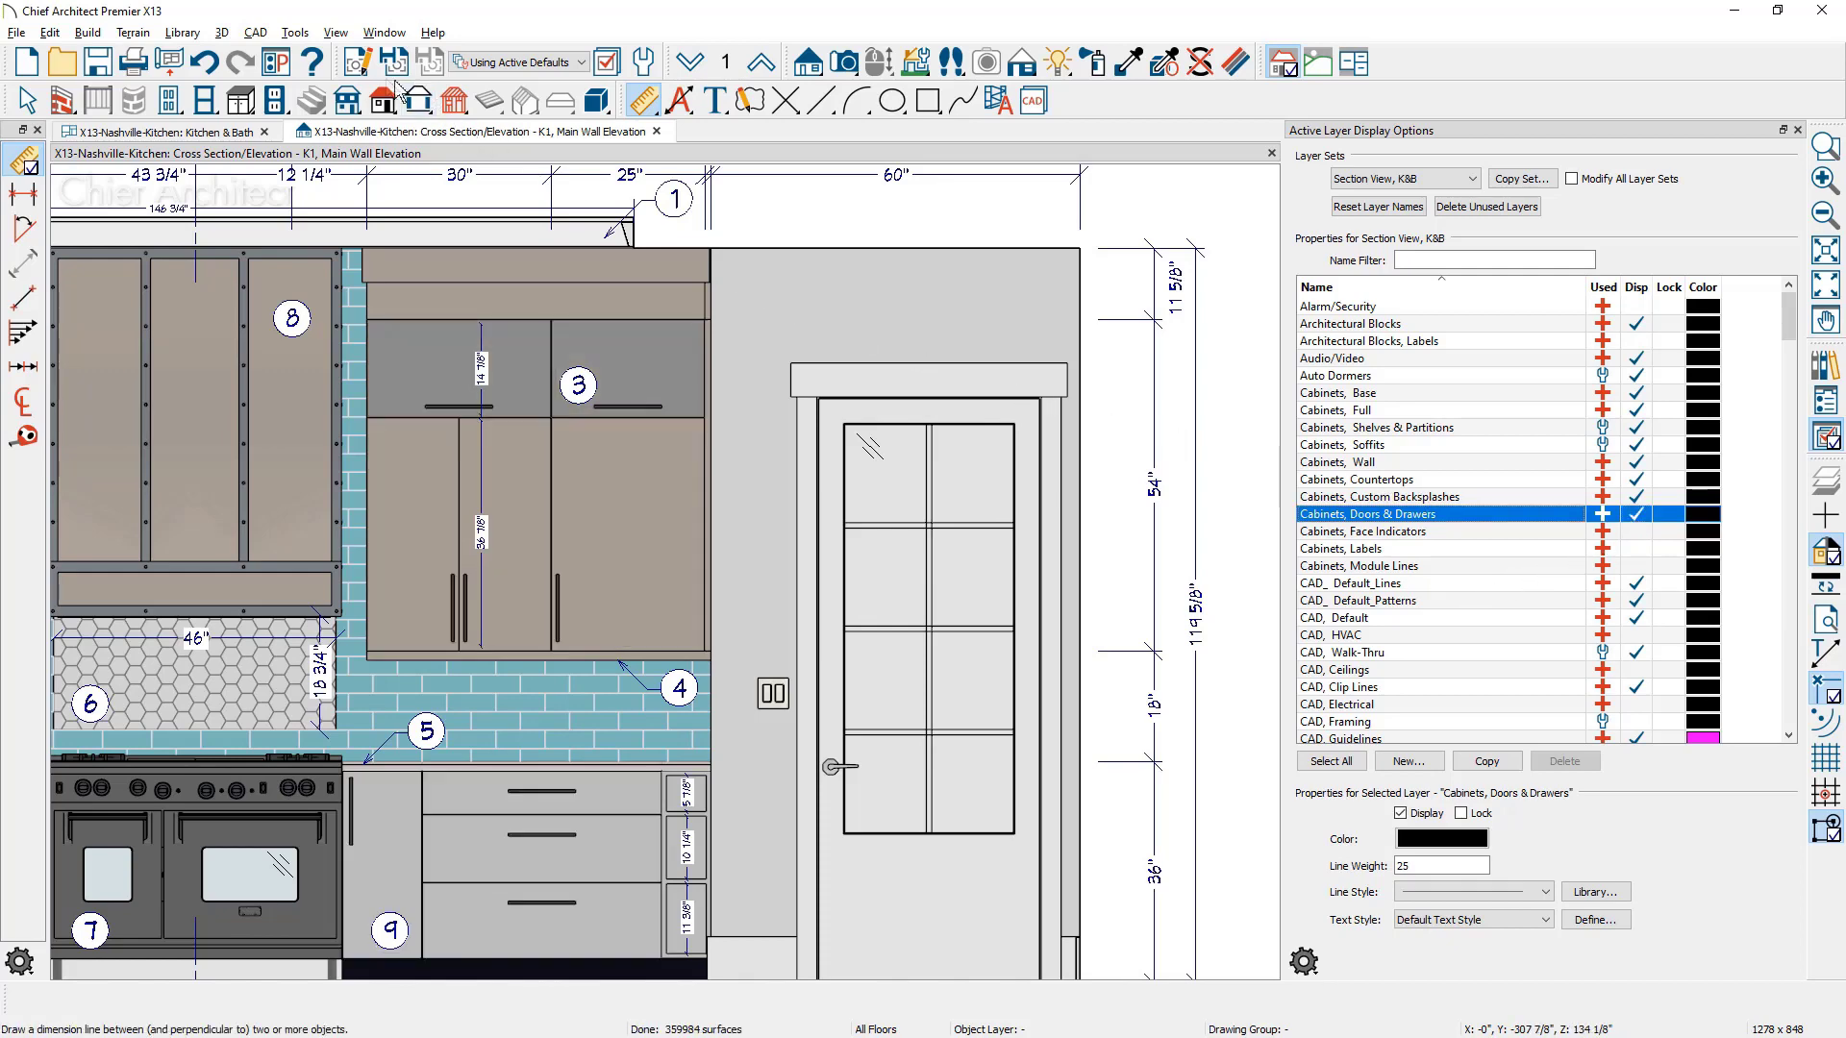
Switch the elevation view's dimension defaults to Cabinet Faces.
left_click(357, 63)
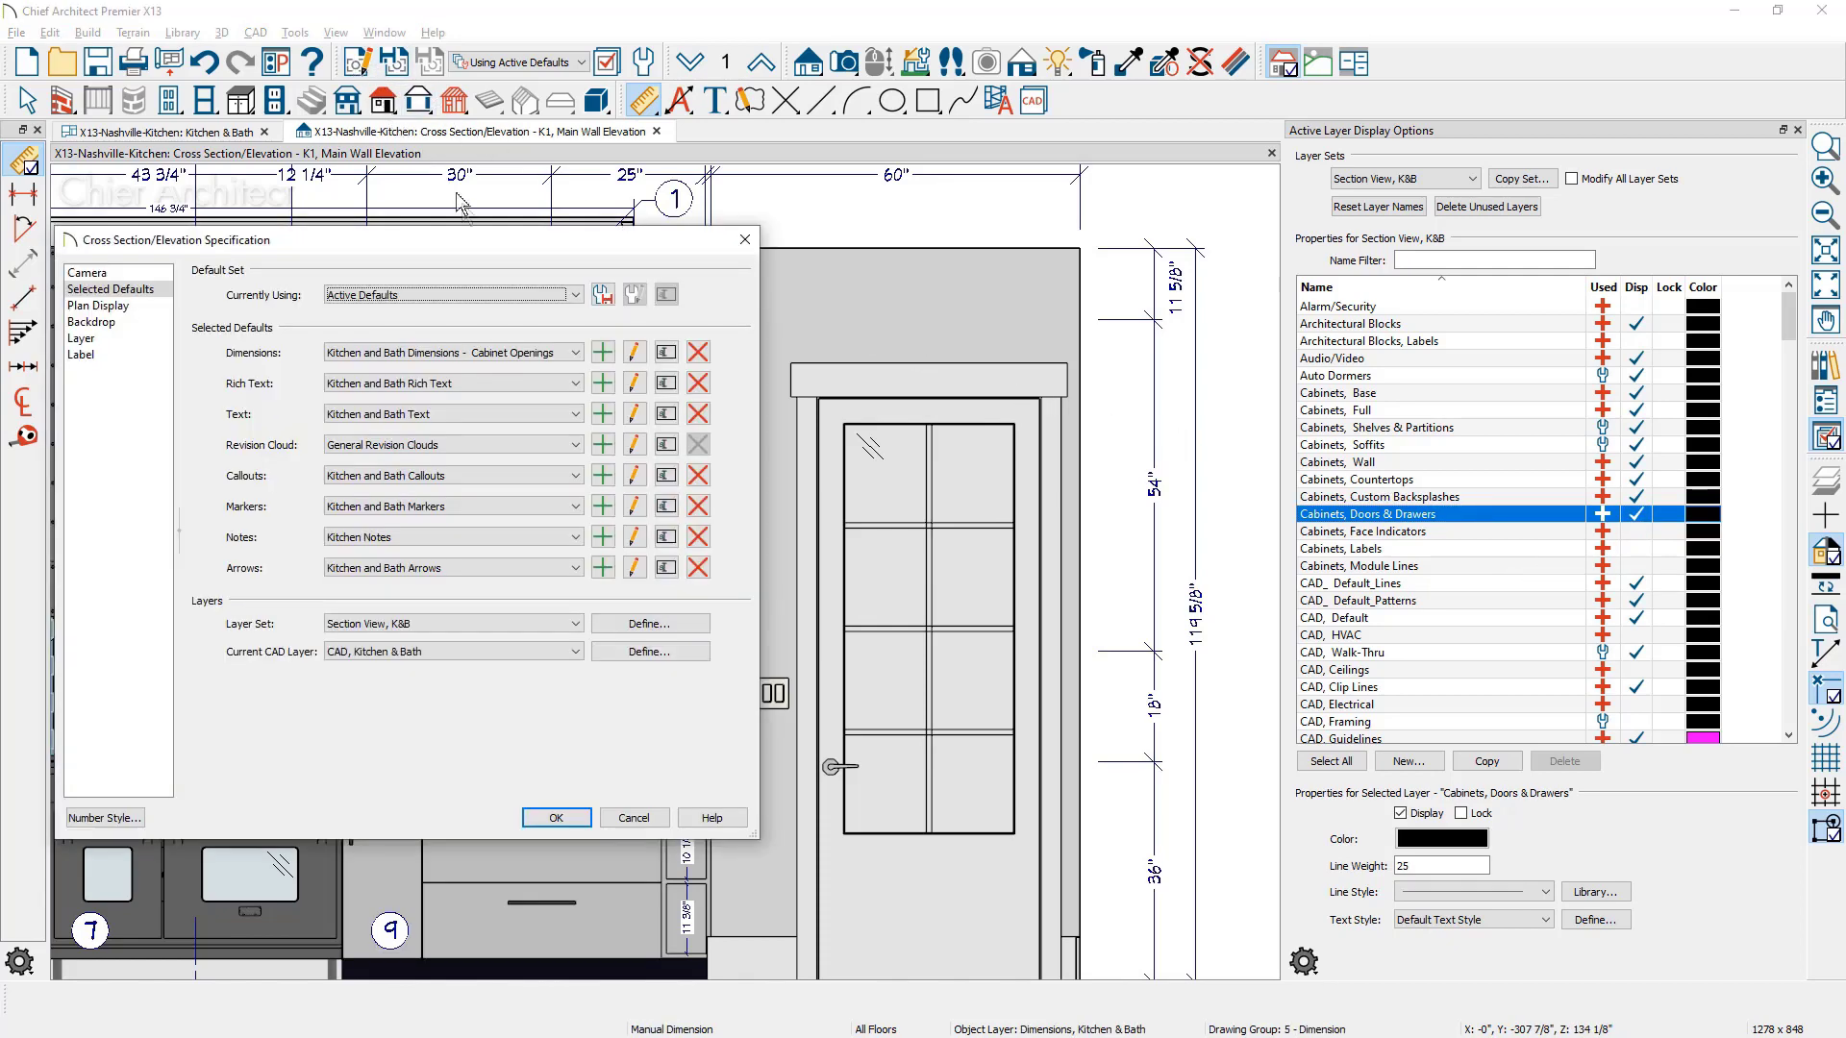
left_click(567, 352)
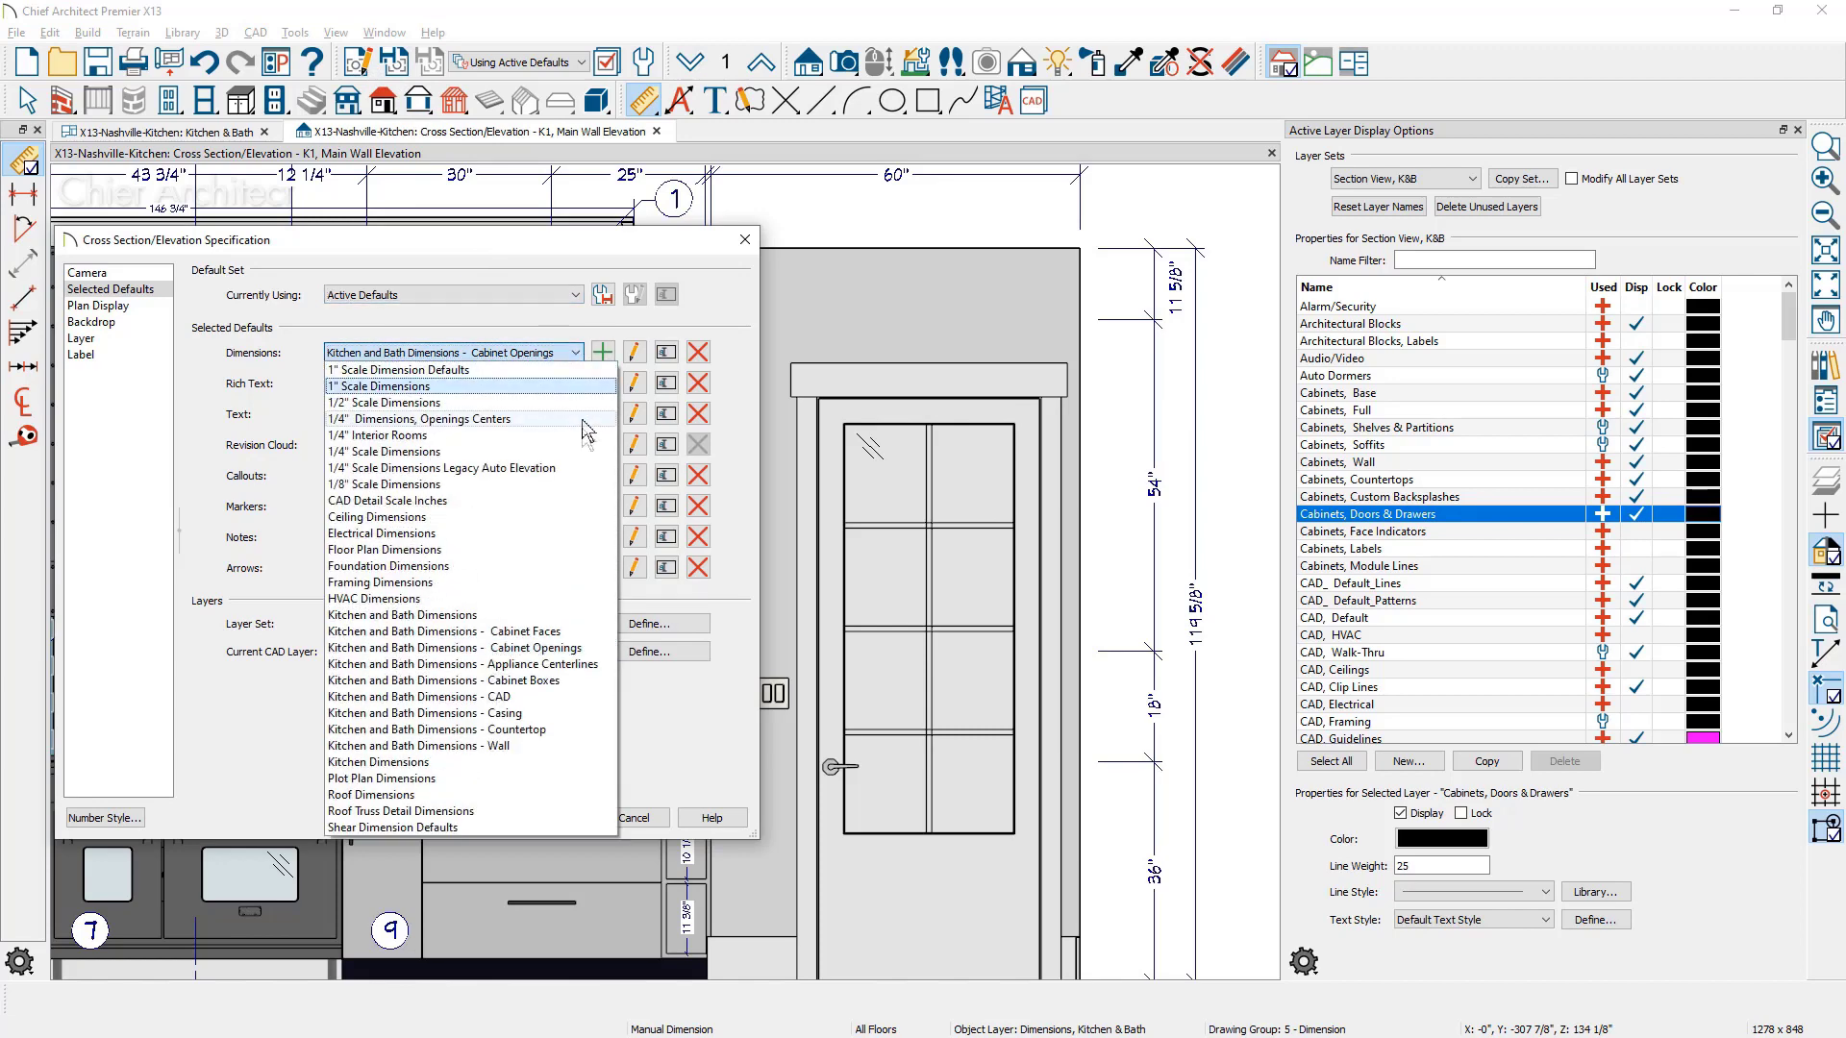
left_click(579, 633)
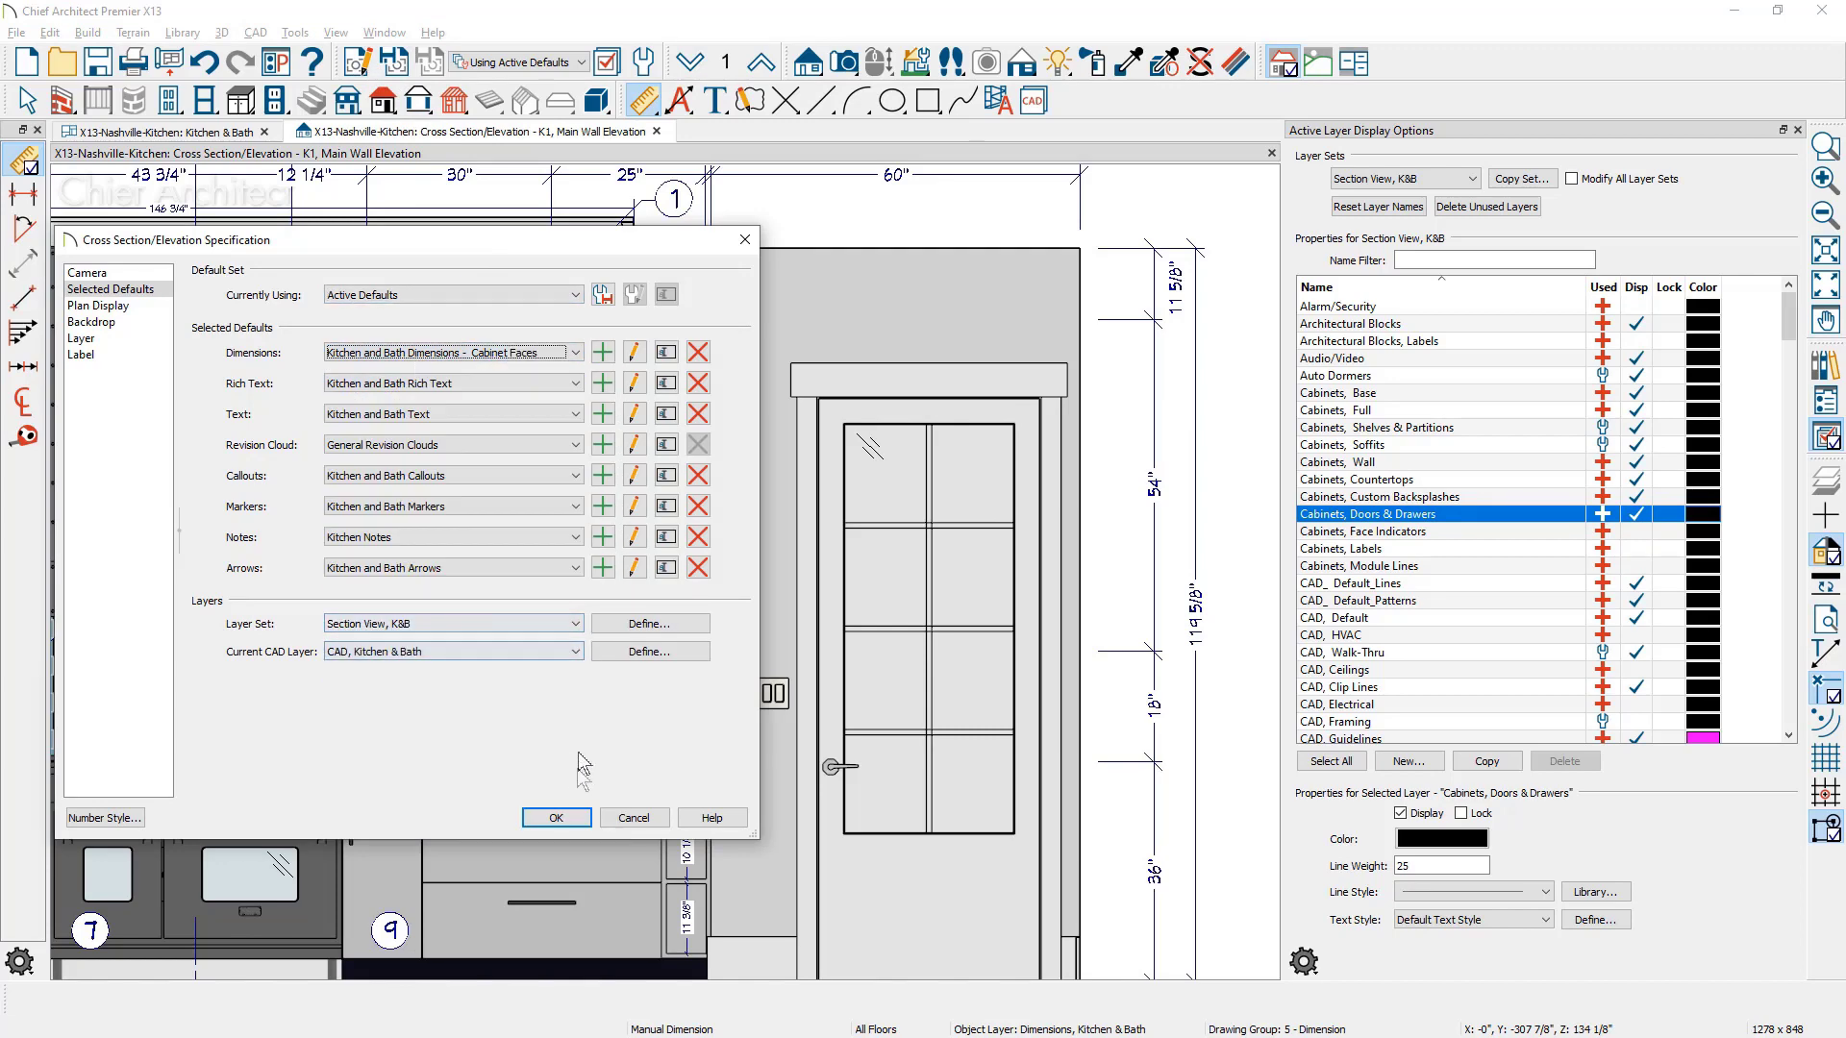
left_click(556, 818)
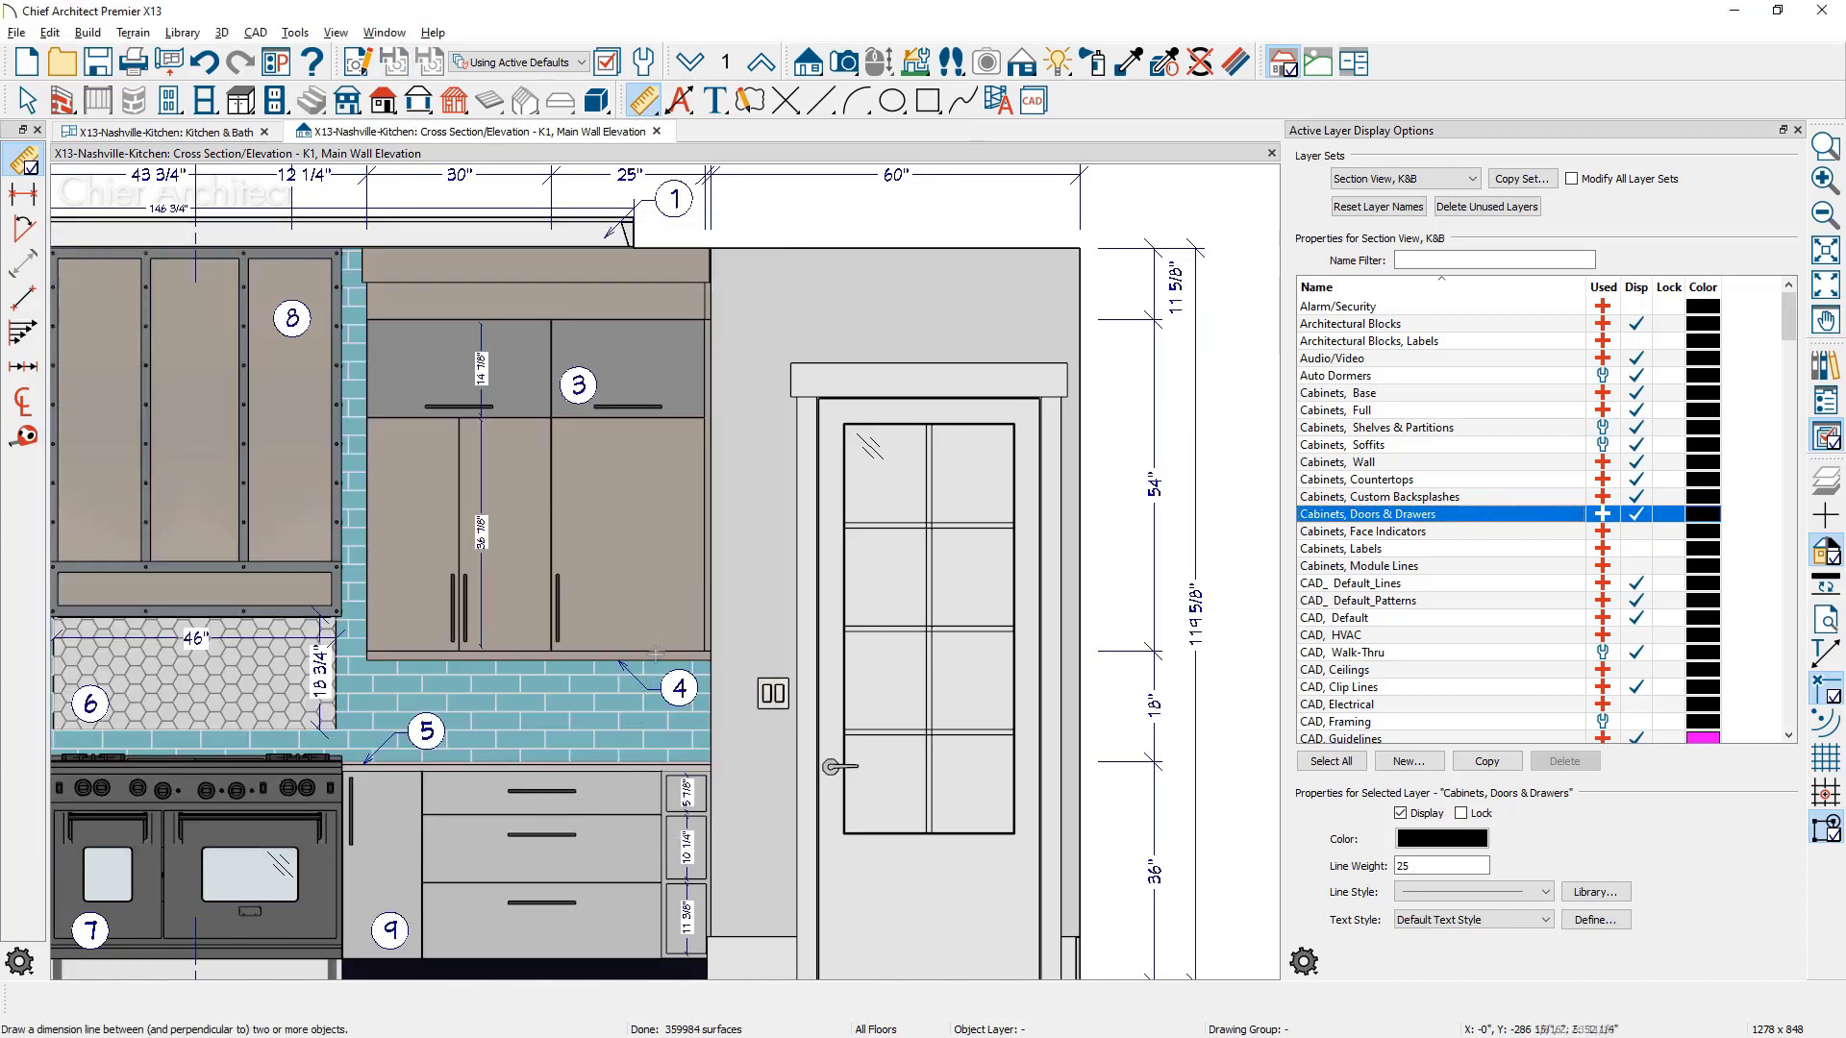
Dimension the upper cabinet faces vertically with gaps between face items displayed.
left_click_drag(657, 492, 733, 353)
key("space")
left_click(658, 346)
double_click(734, 353)
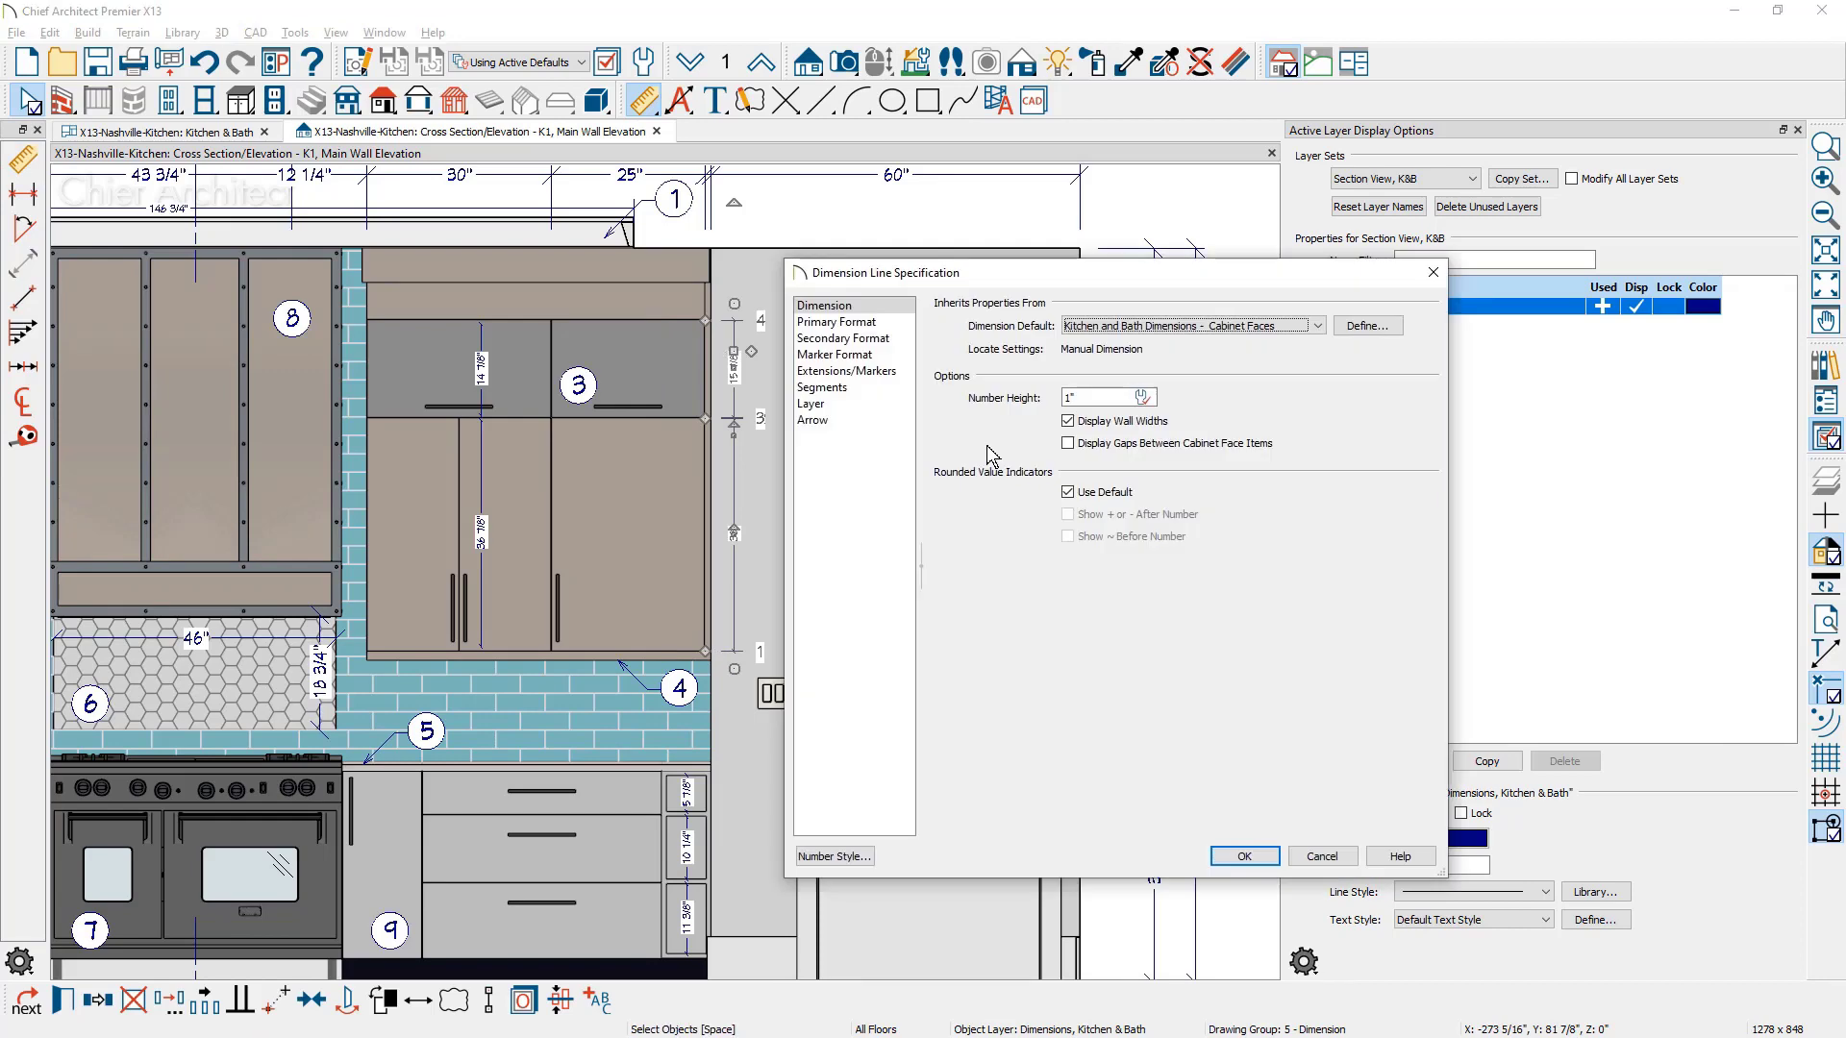
left_click(1069, 447)
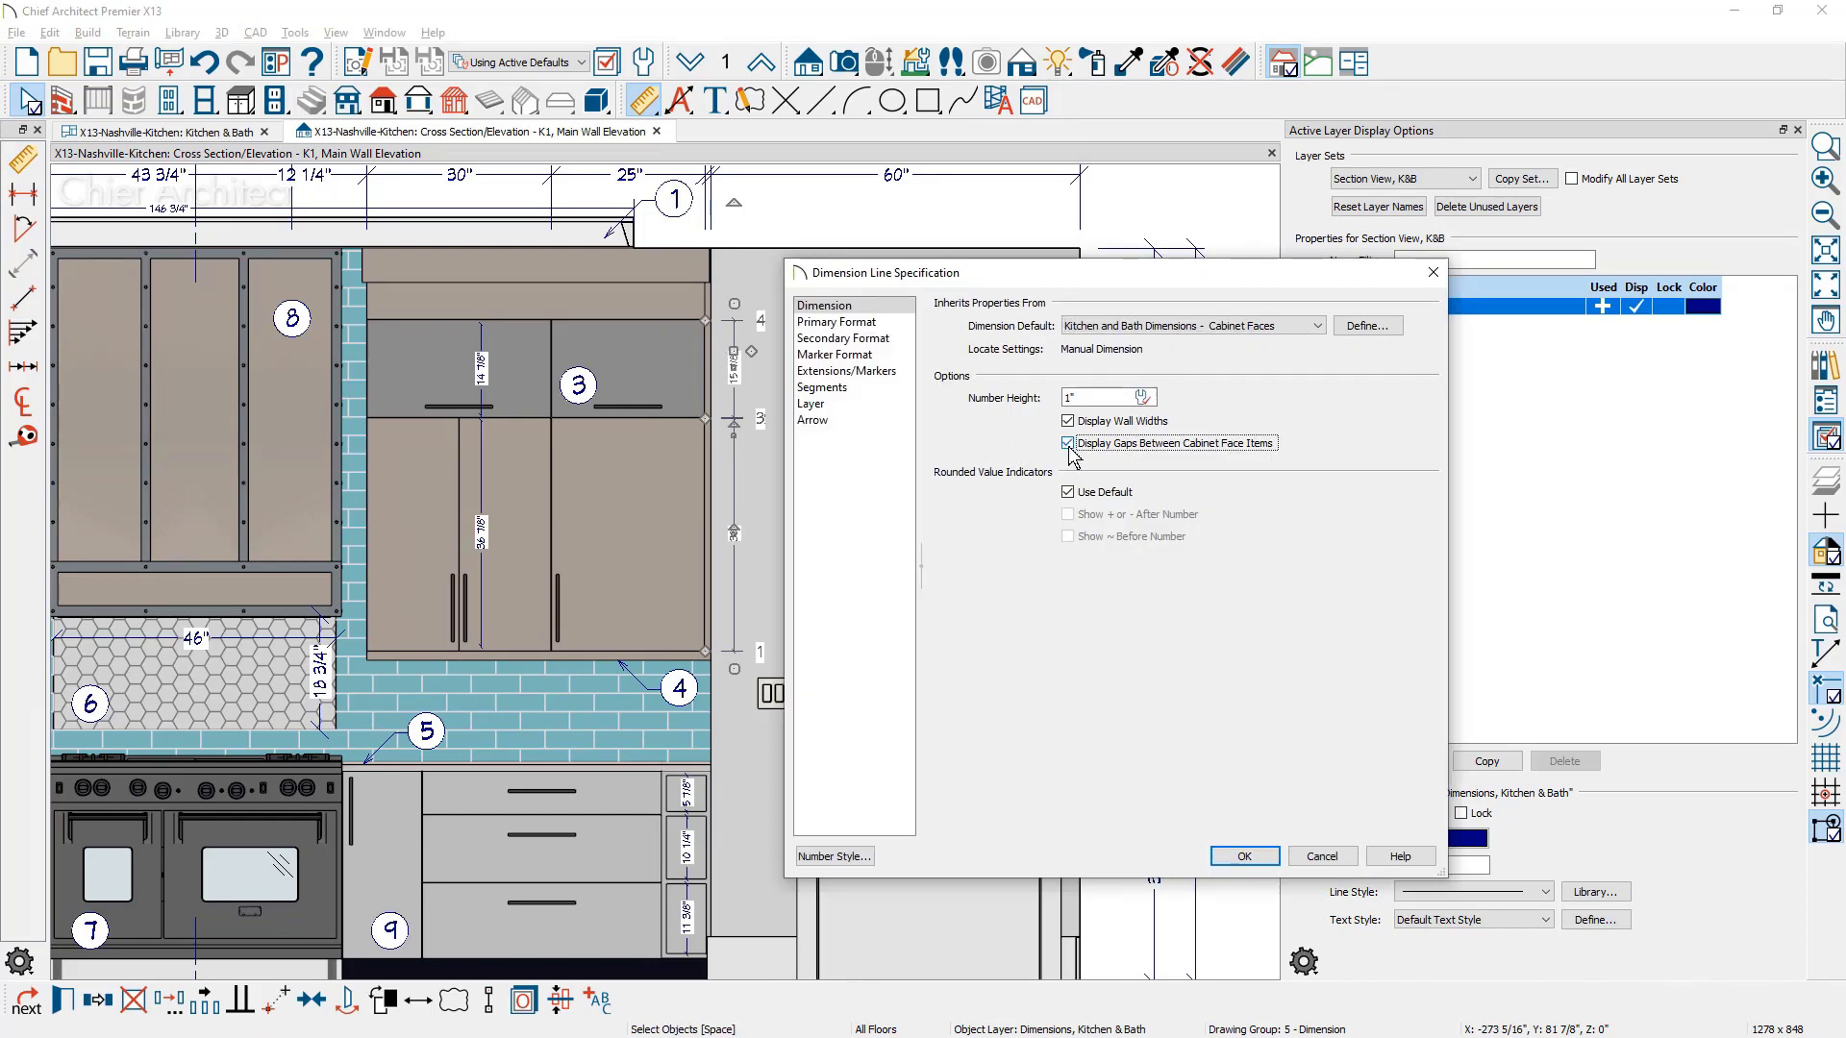
left_click(1240, 859)
left_click_drag(744, 435, 758, 421)
left_click(772, 452)
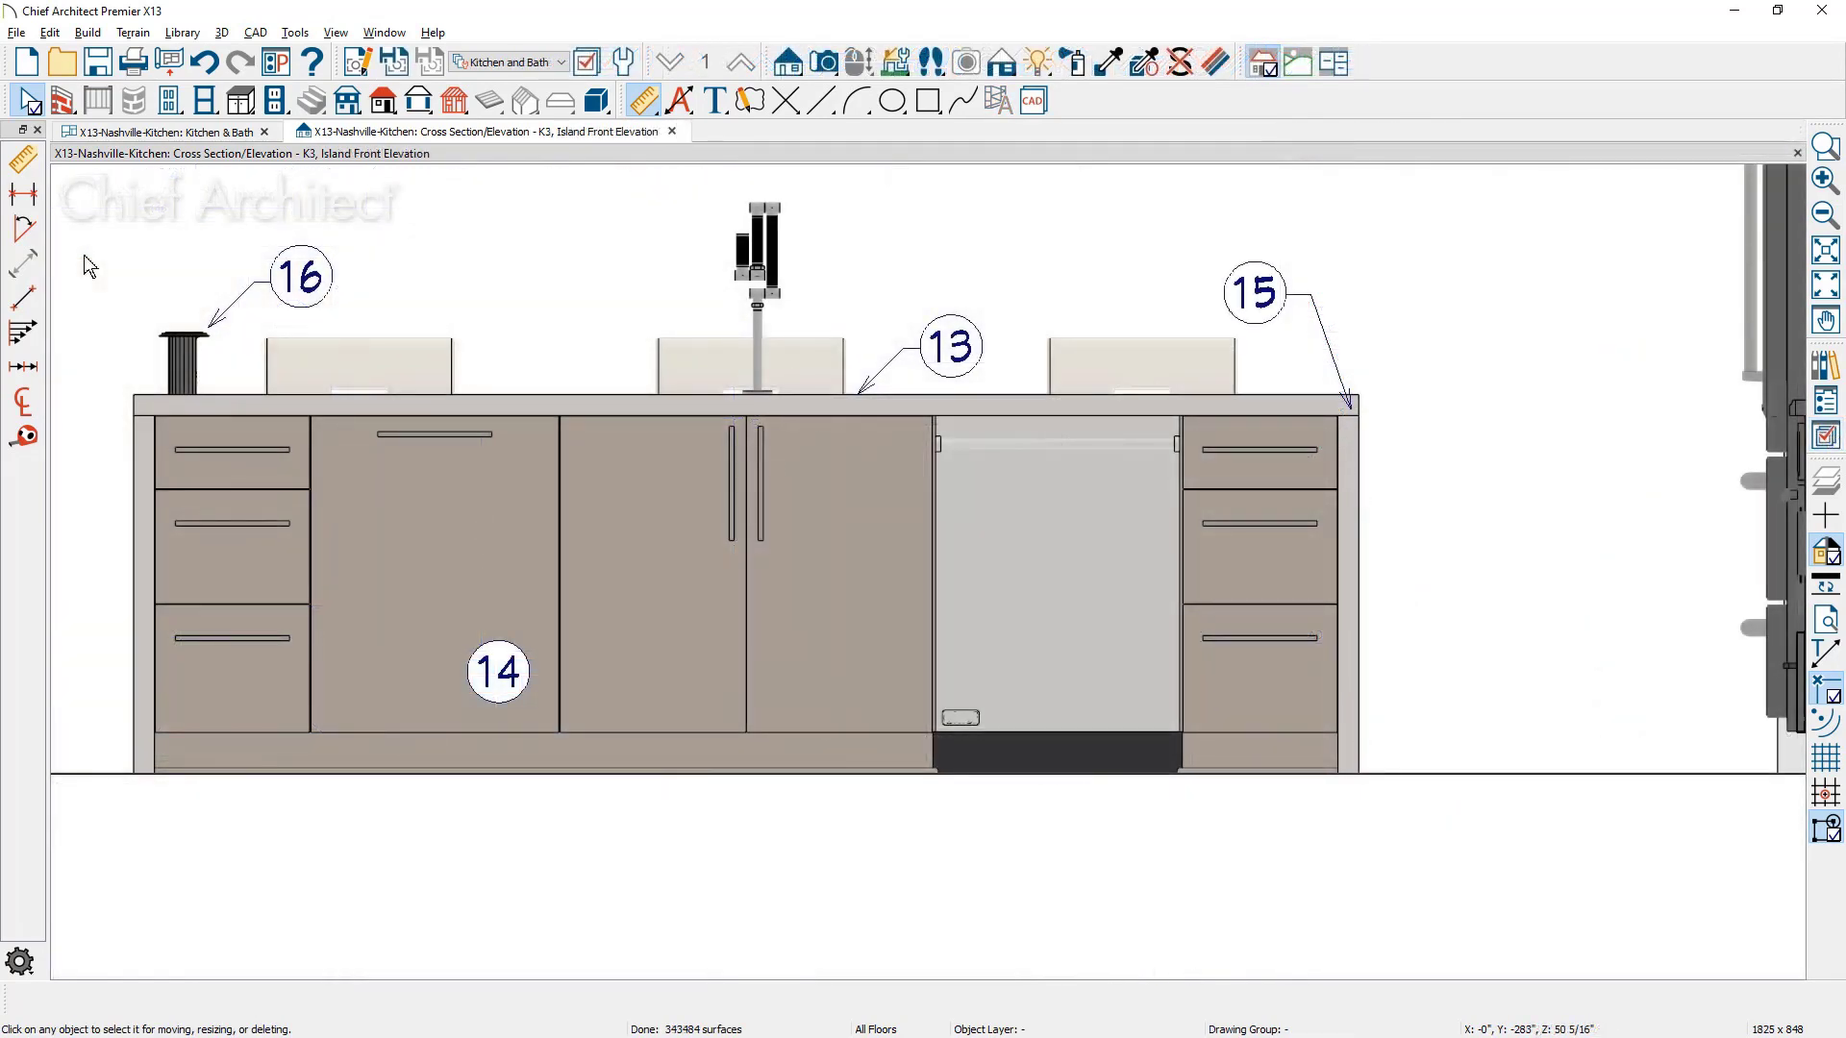
Dimension the island base cabinet widths and place the string below the floor line.
left_click(24, 158)
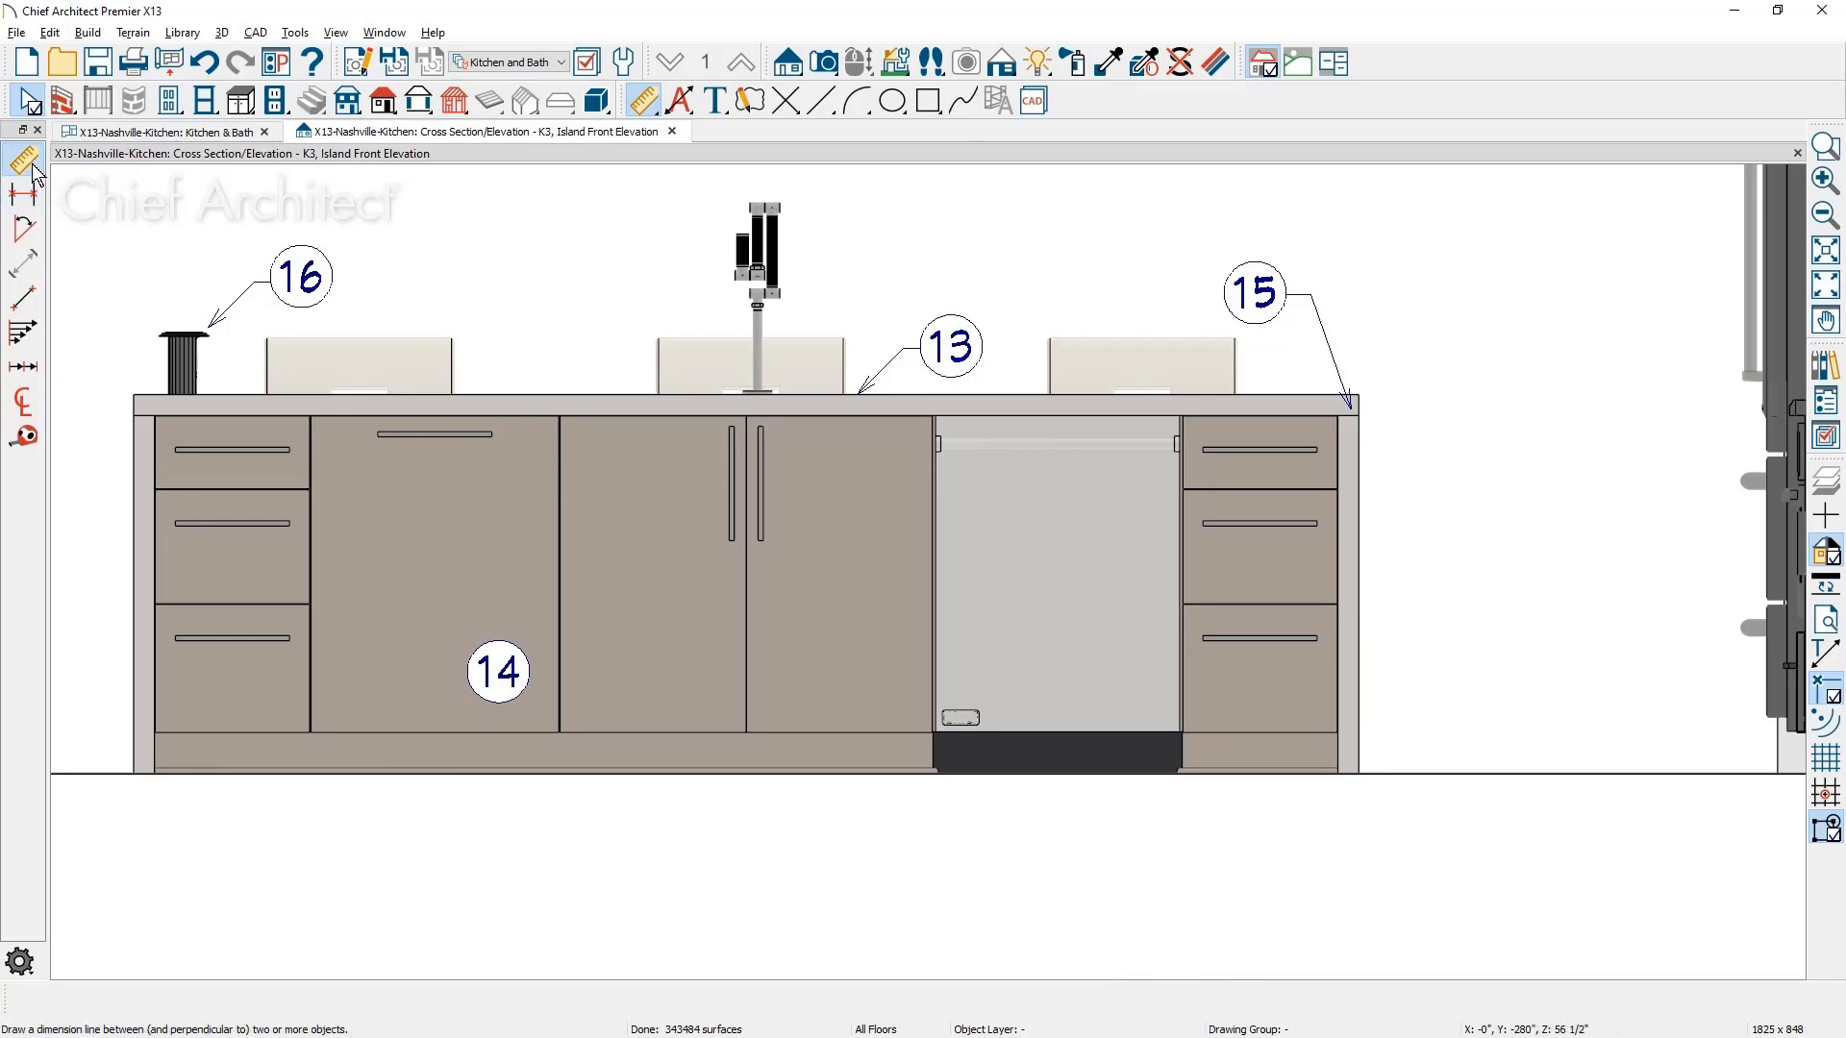
left_click_drag(121, 723, 1372, 738)
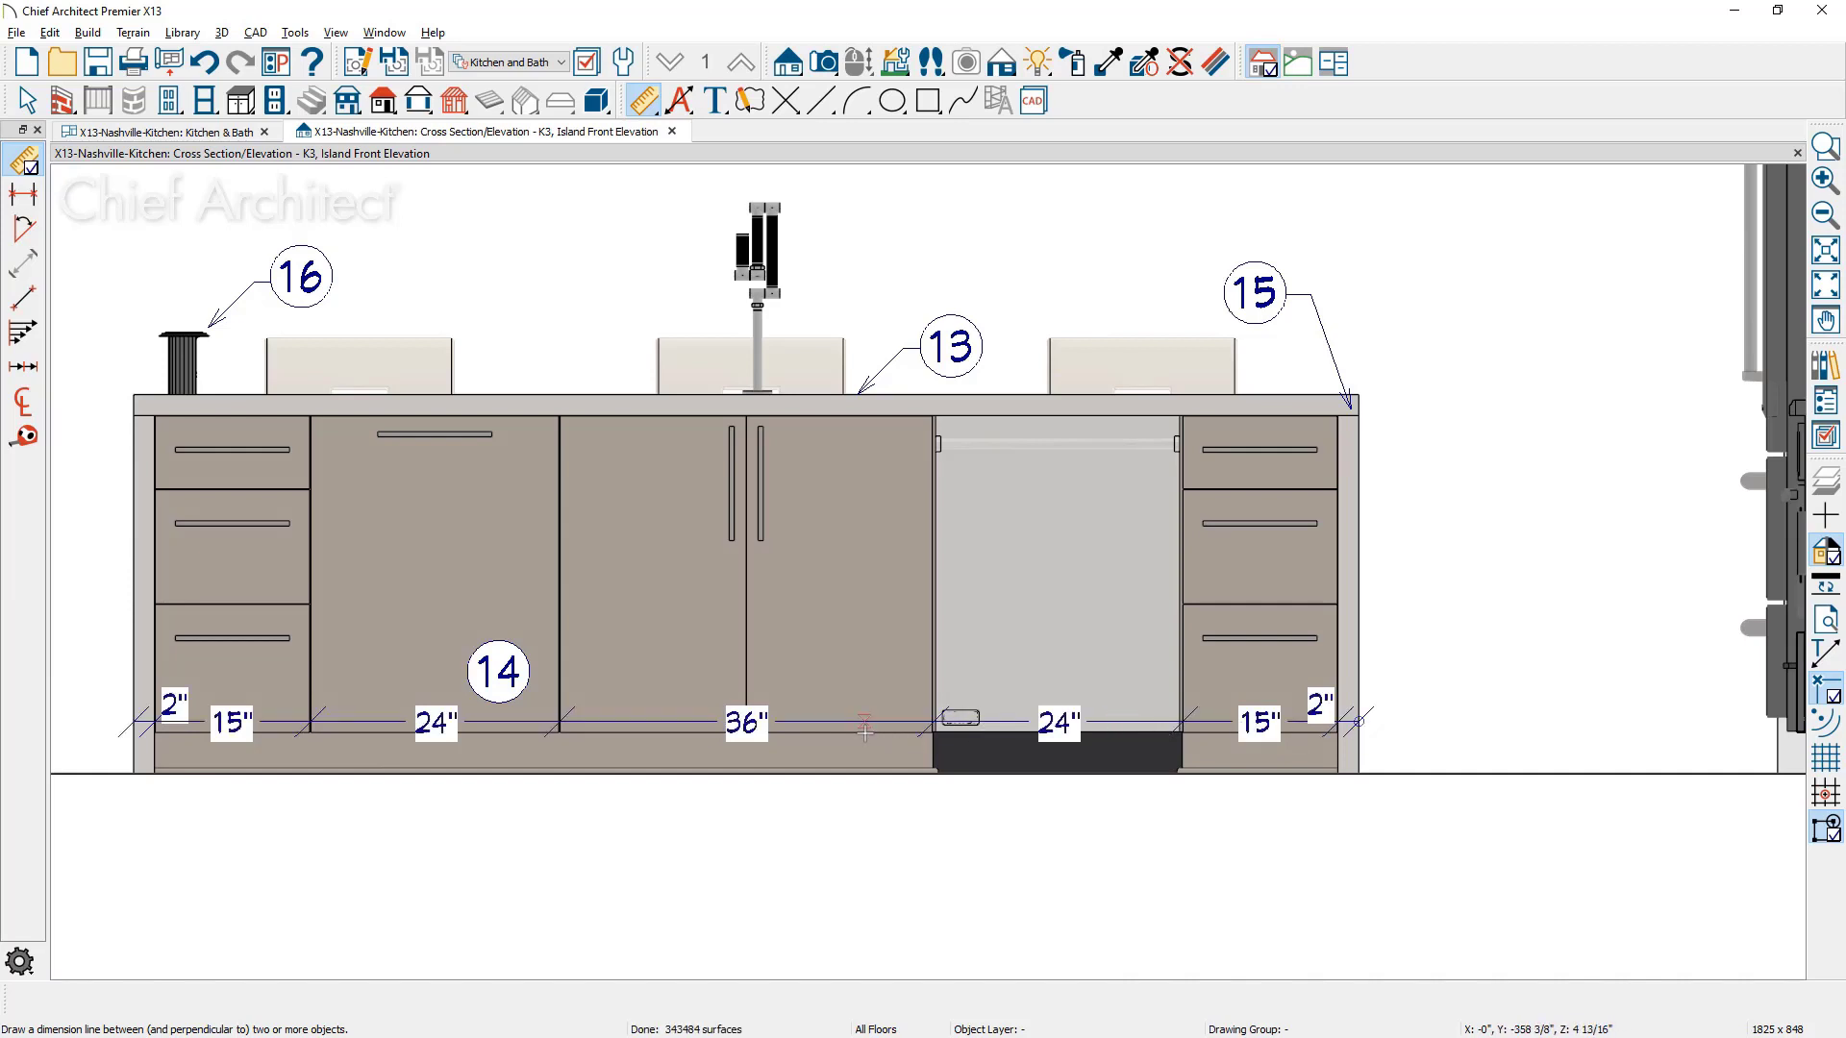
key("space")
left_click_drag(863, 722, 863, 887)
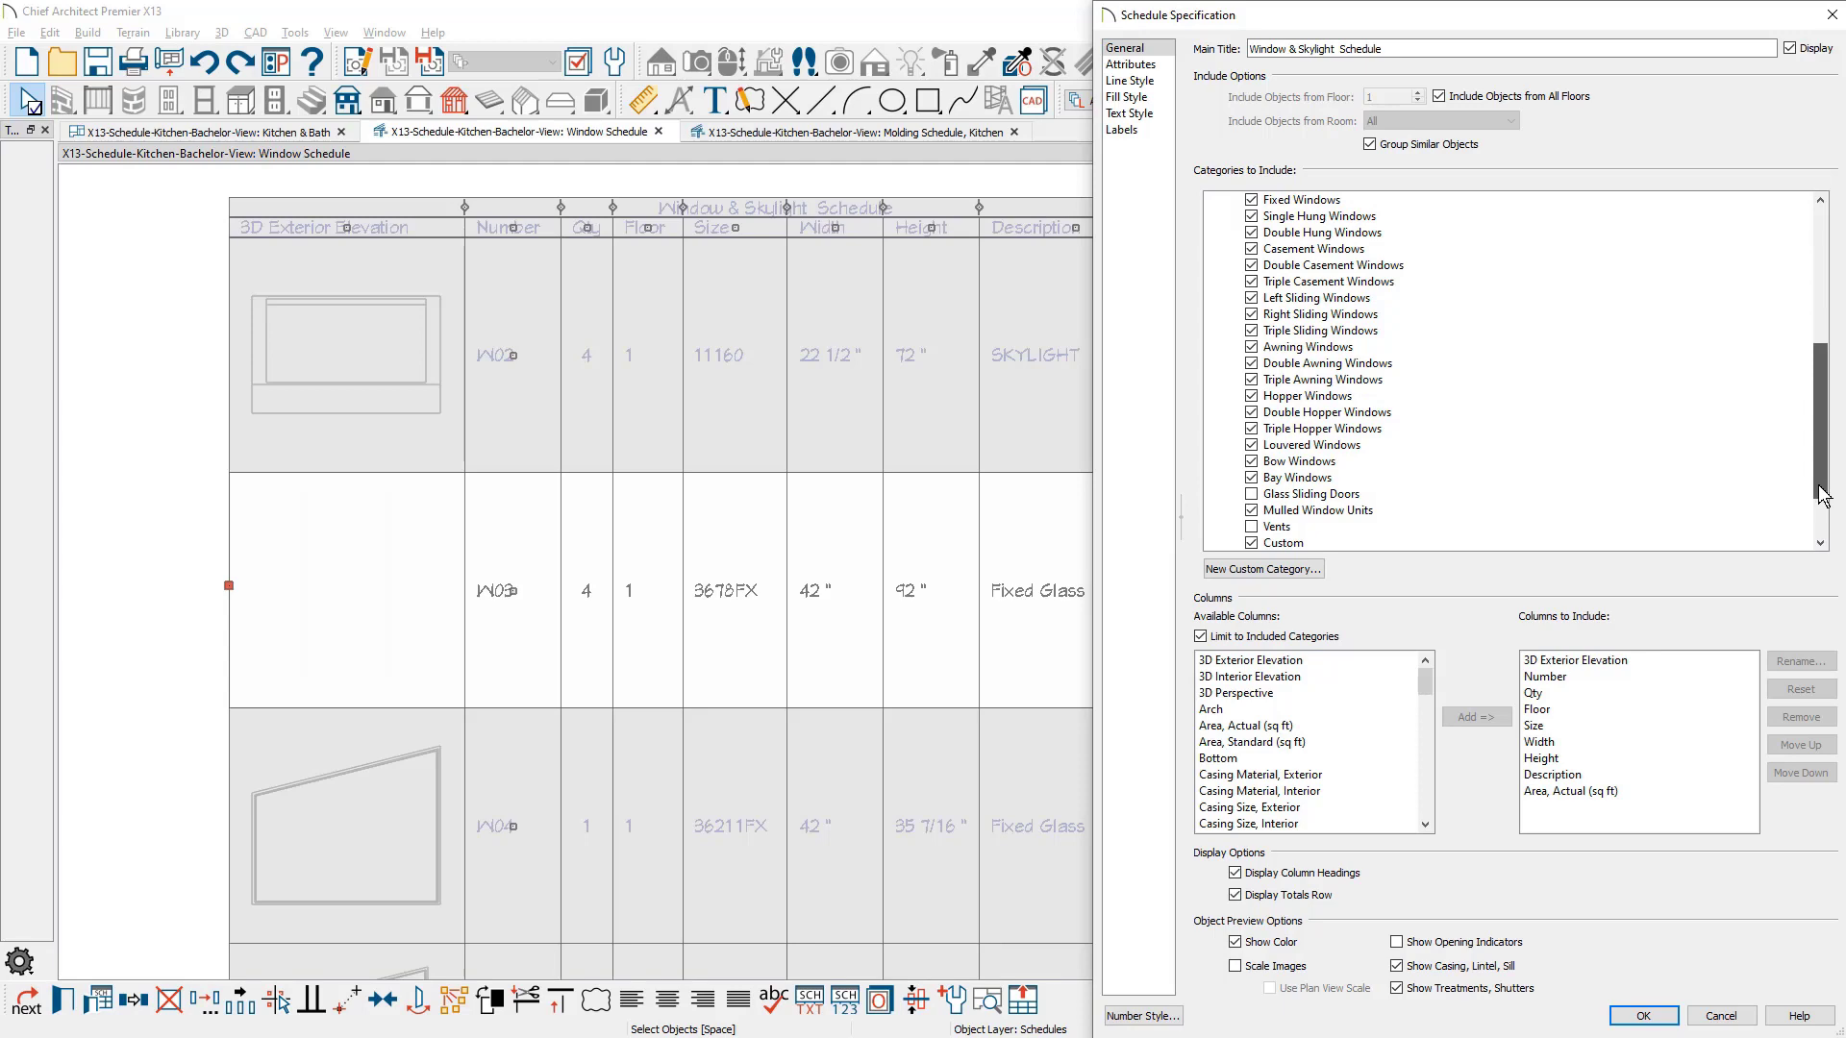
Scroll through the window and roof plane Schedule Specification settings.
left_click_drag(1823, 493, 1820, 521)
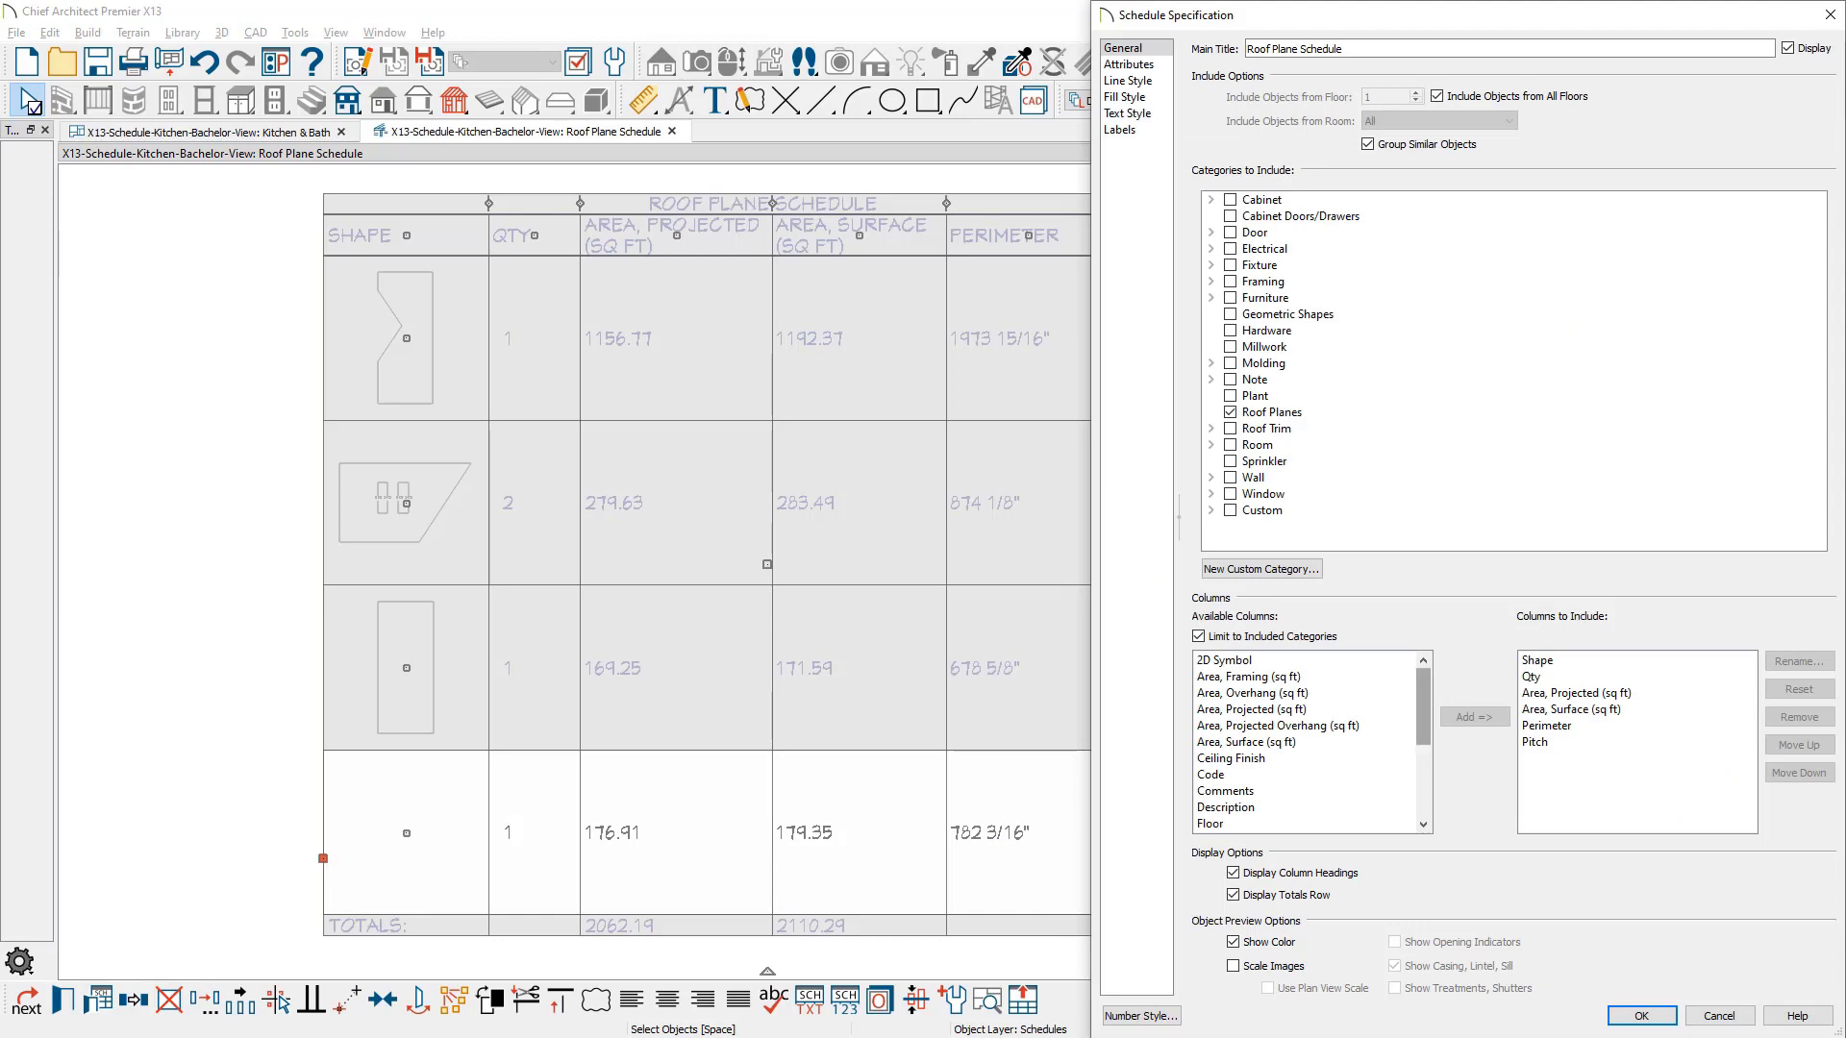
left_click_drag(1425, 731, 1419, 819)
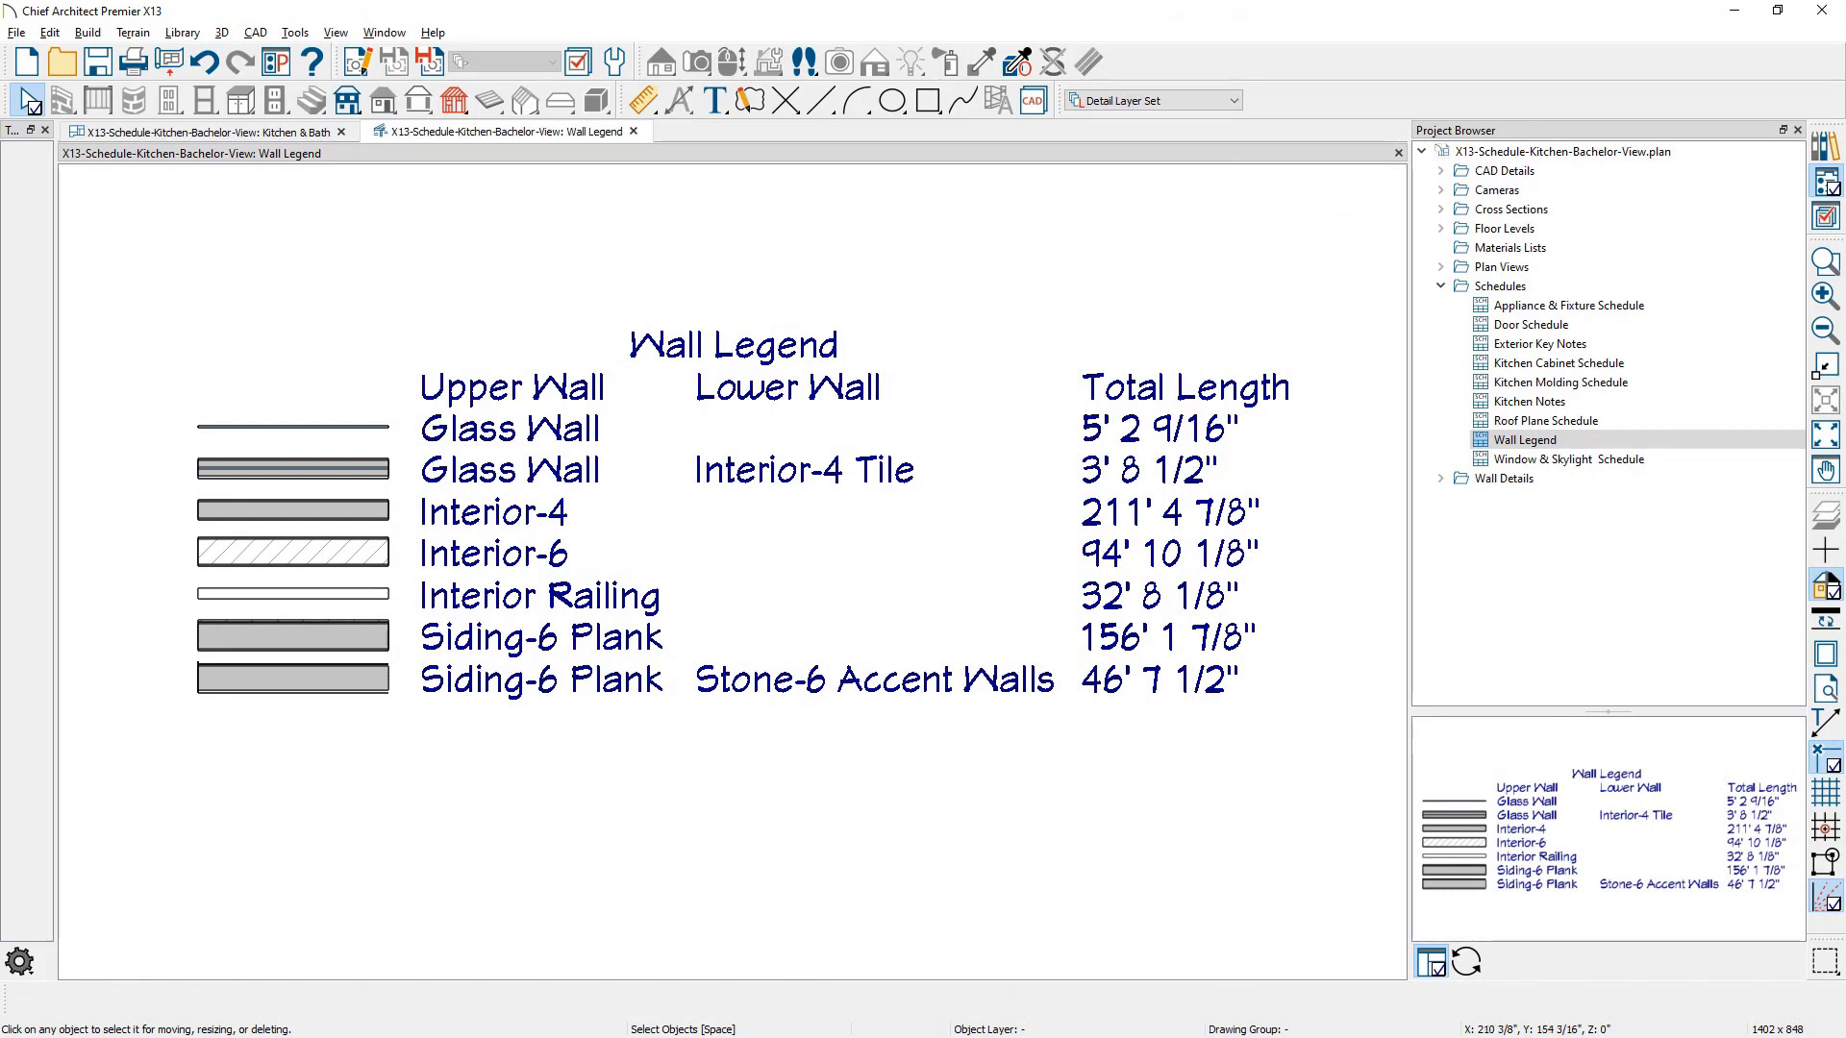
Select the Wall Legend schedule and export it as text.
left_click(833, 690)
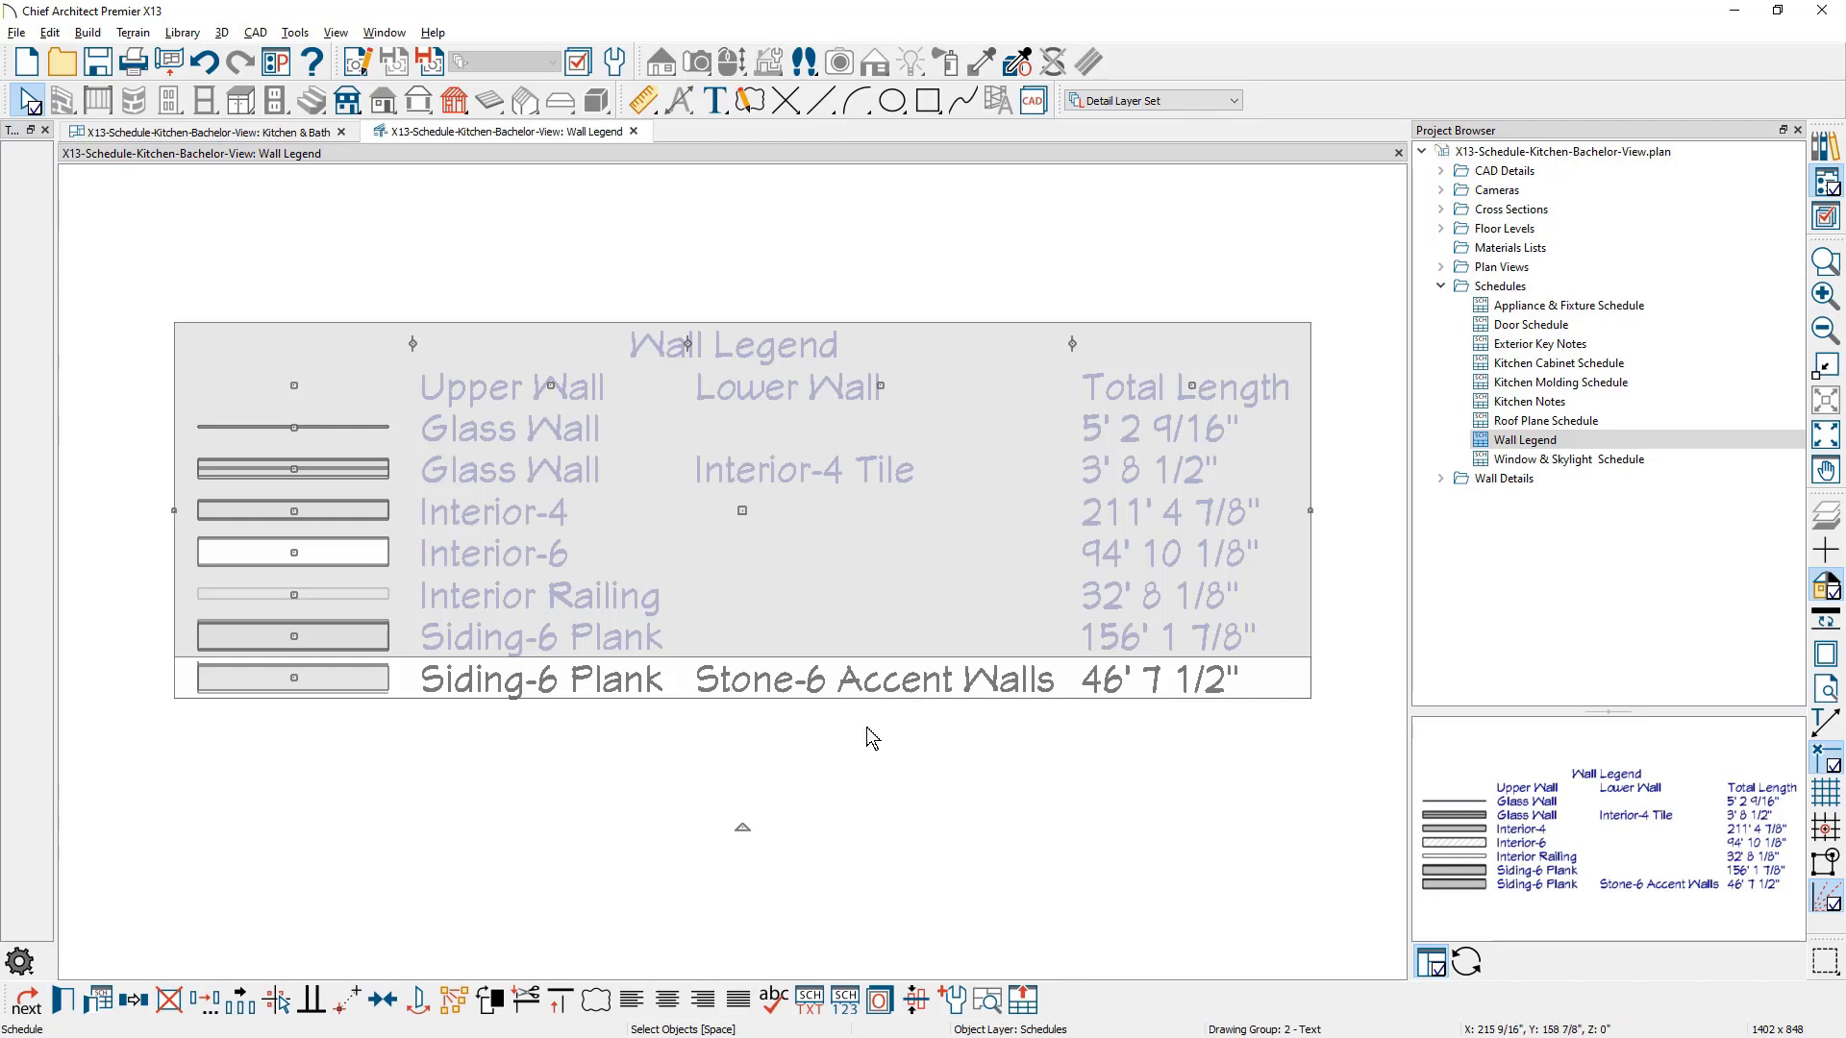
left_click(1014, 1000)
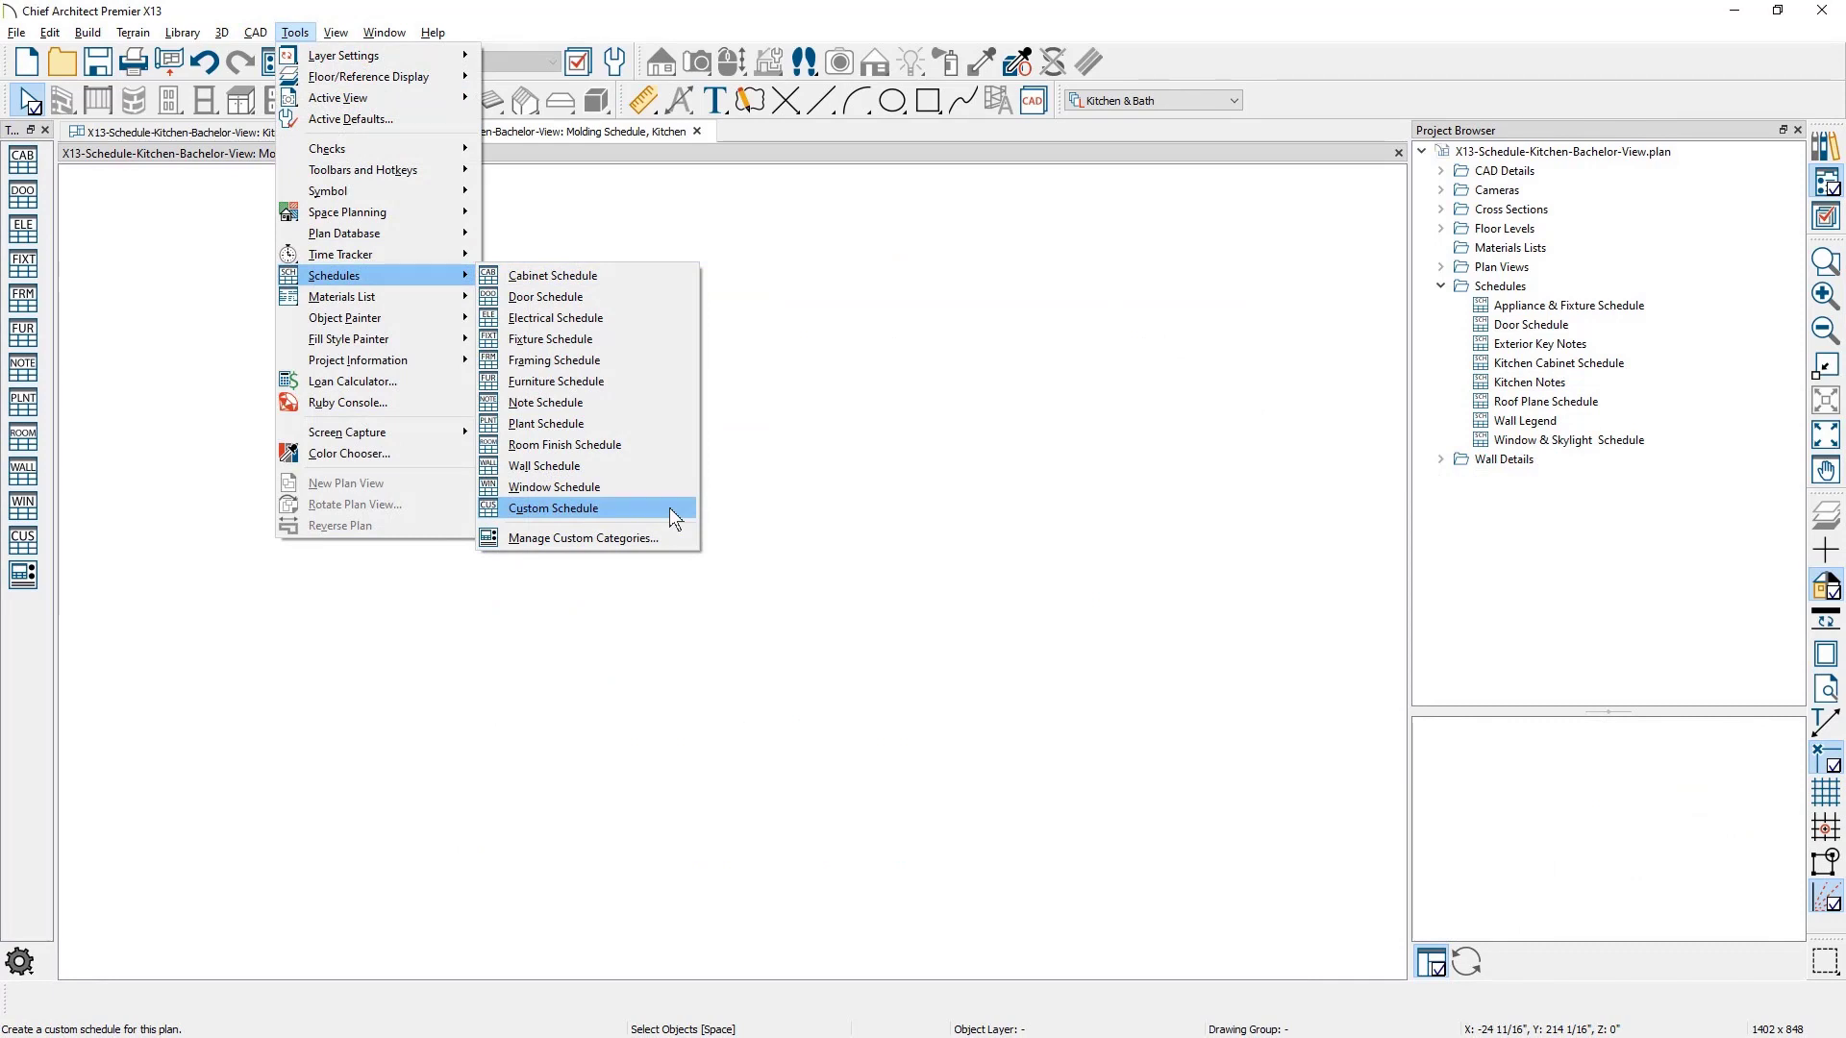
Create a custom schedule titled 'Kitchen Molding Schedule' including Cabinet and Countertop Moldings.
left_click(672, 511)
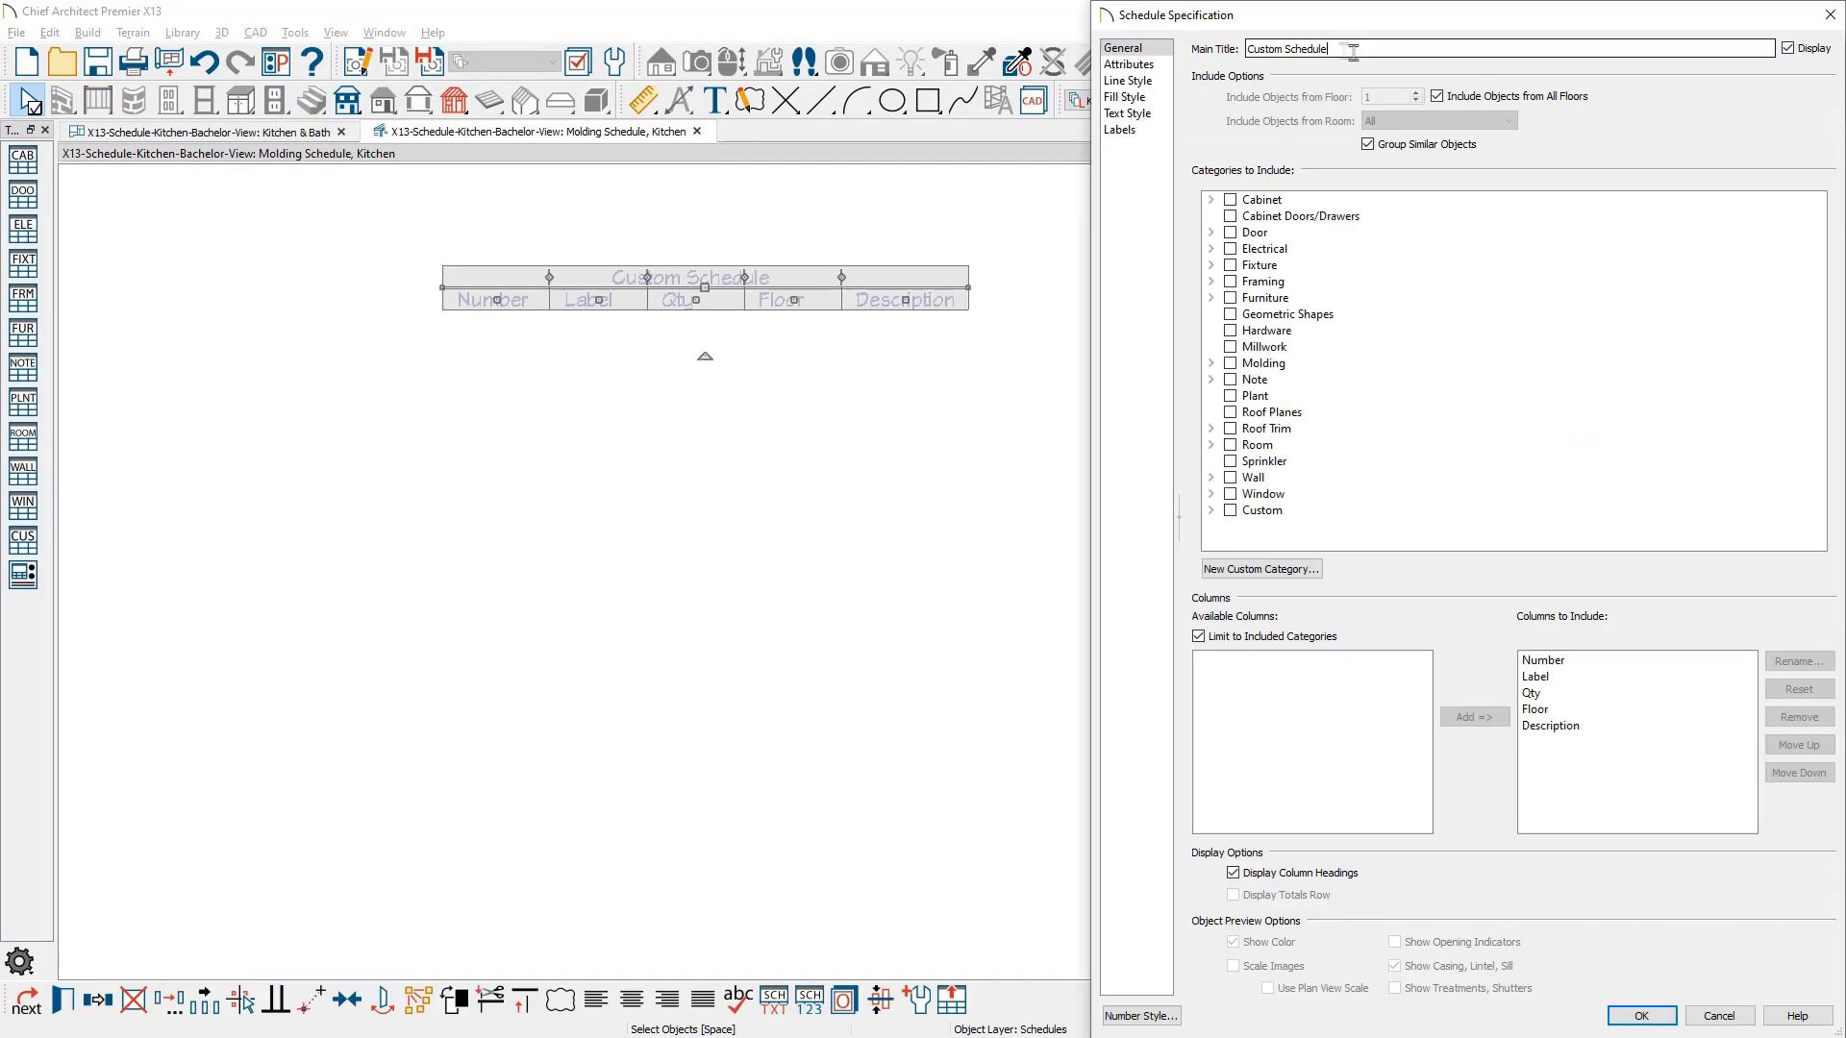
left_click_drag(1338, 49, 1235, 43)
type("Kitchen Molding Schedule")
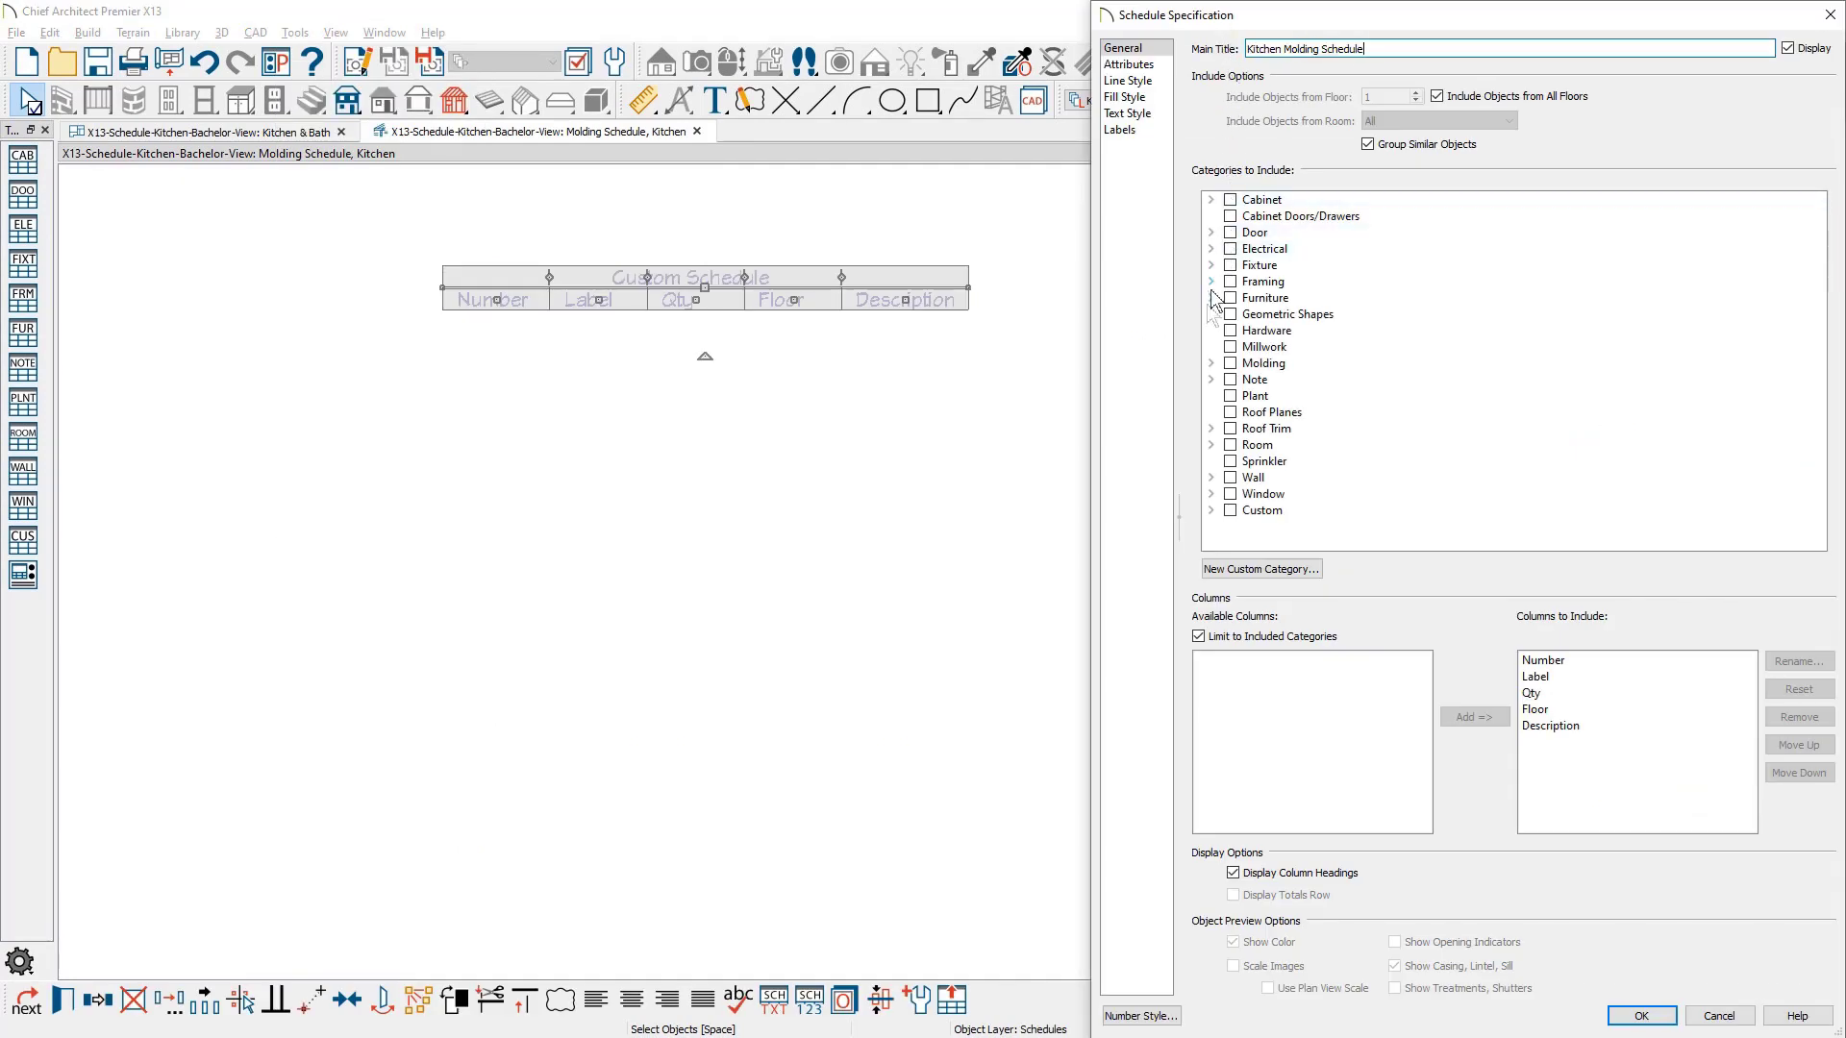
left_click(1211, 363)
left_click(1249, 379)
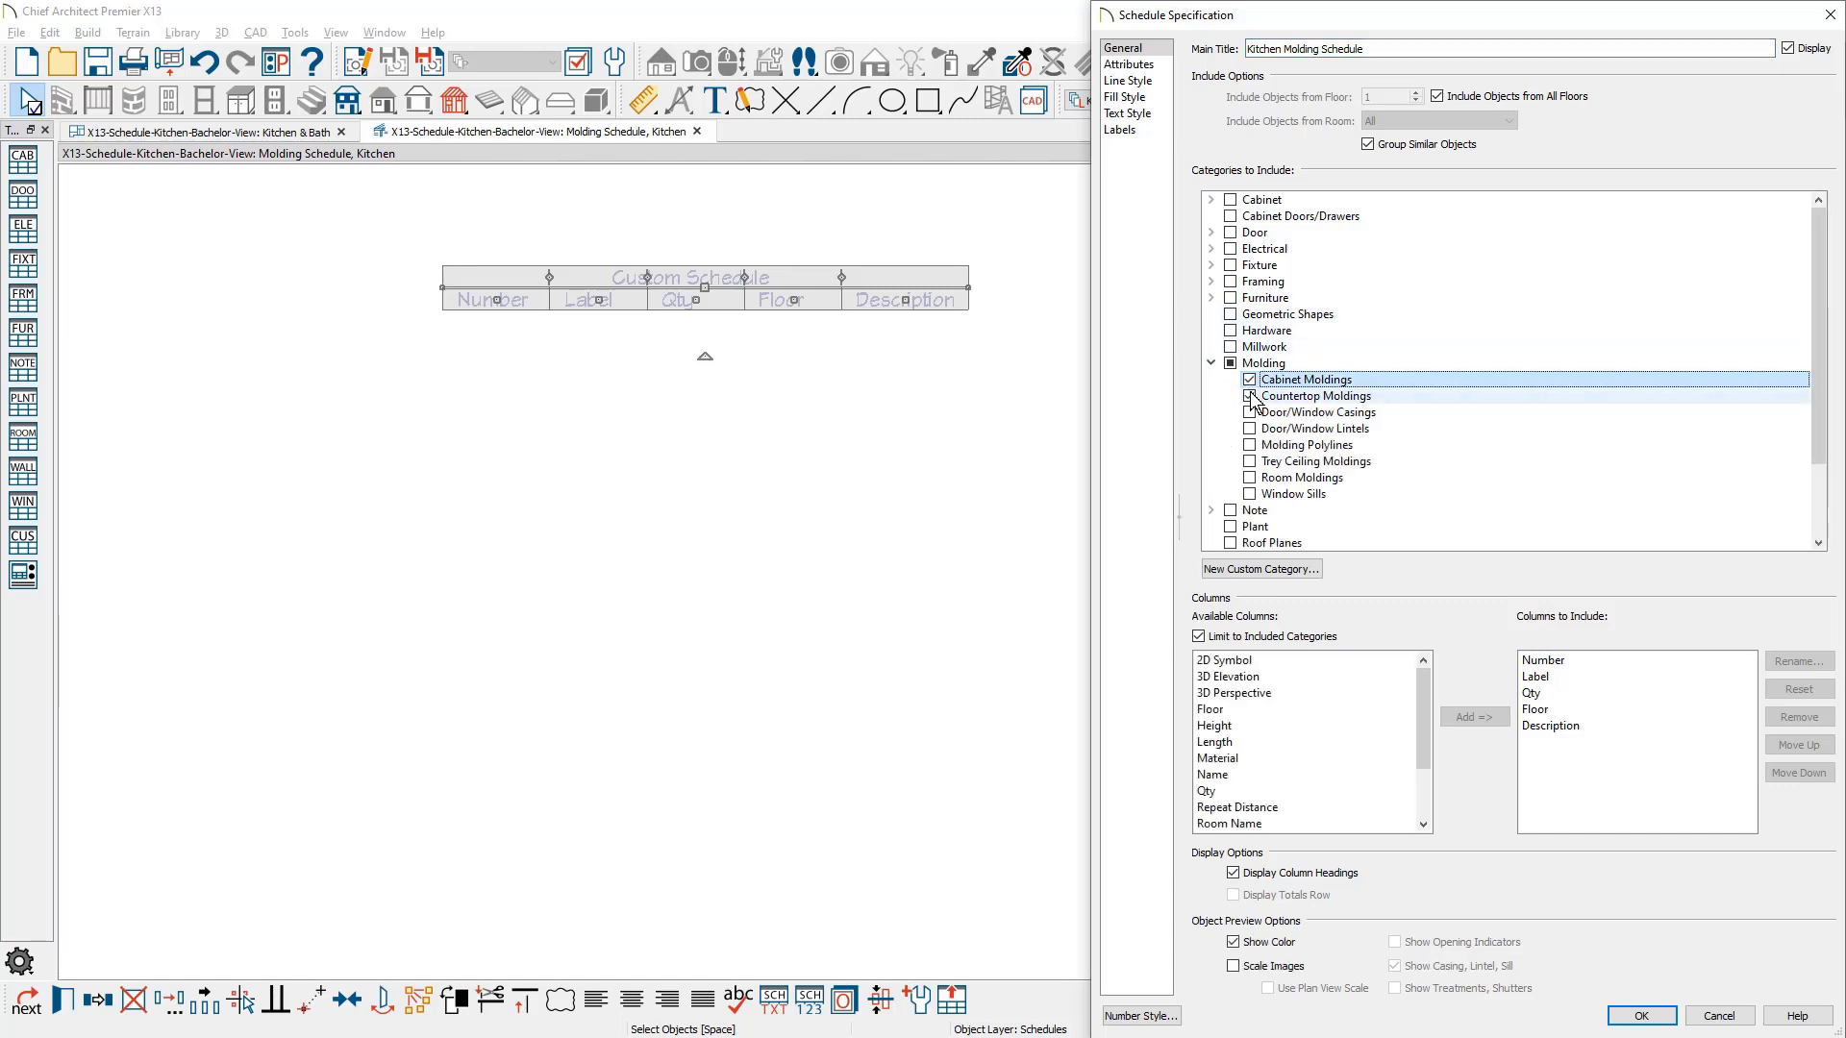
left_click(1249, 396)
Use 2D Symbol, Material, Total Length, Type and Width columns, removing the default Number-through-Description columns.
left_click(1254, 660)
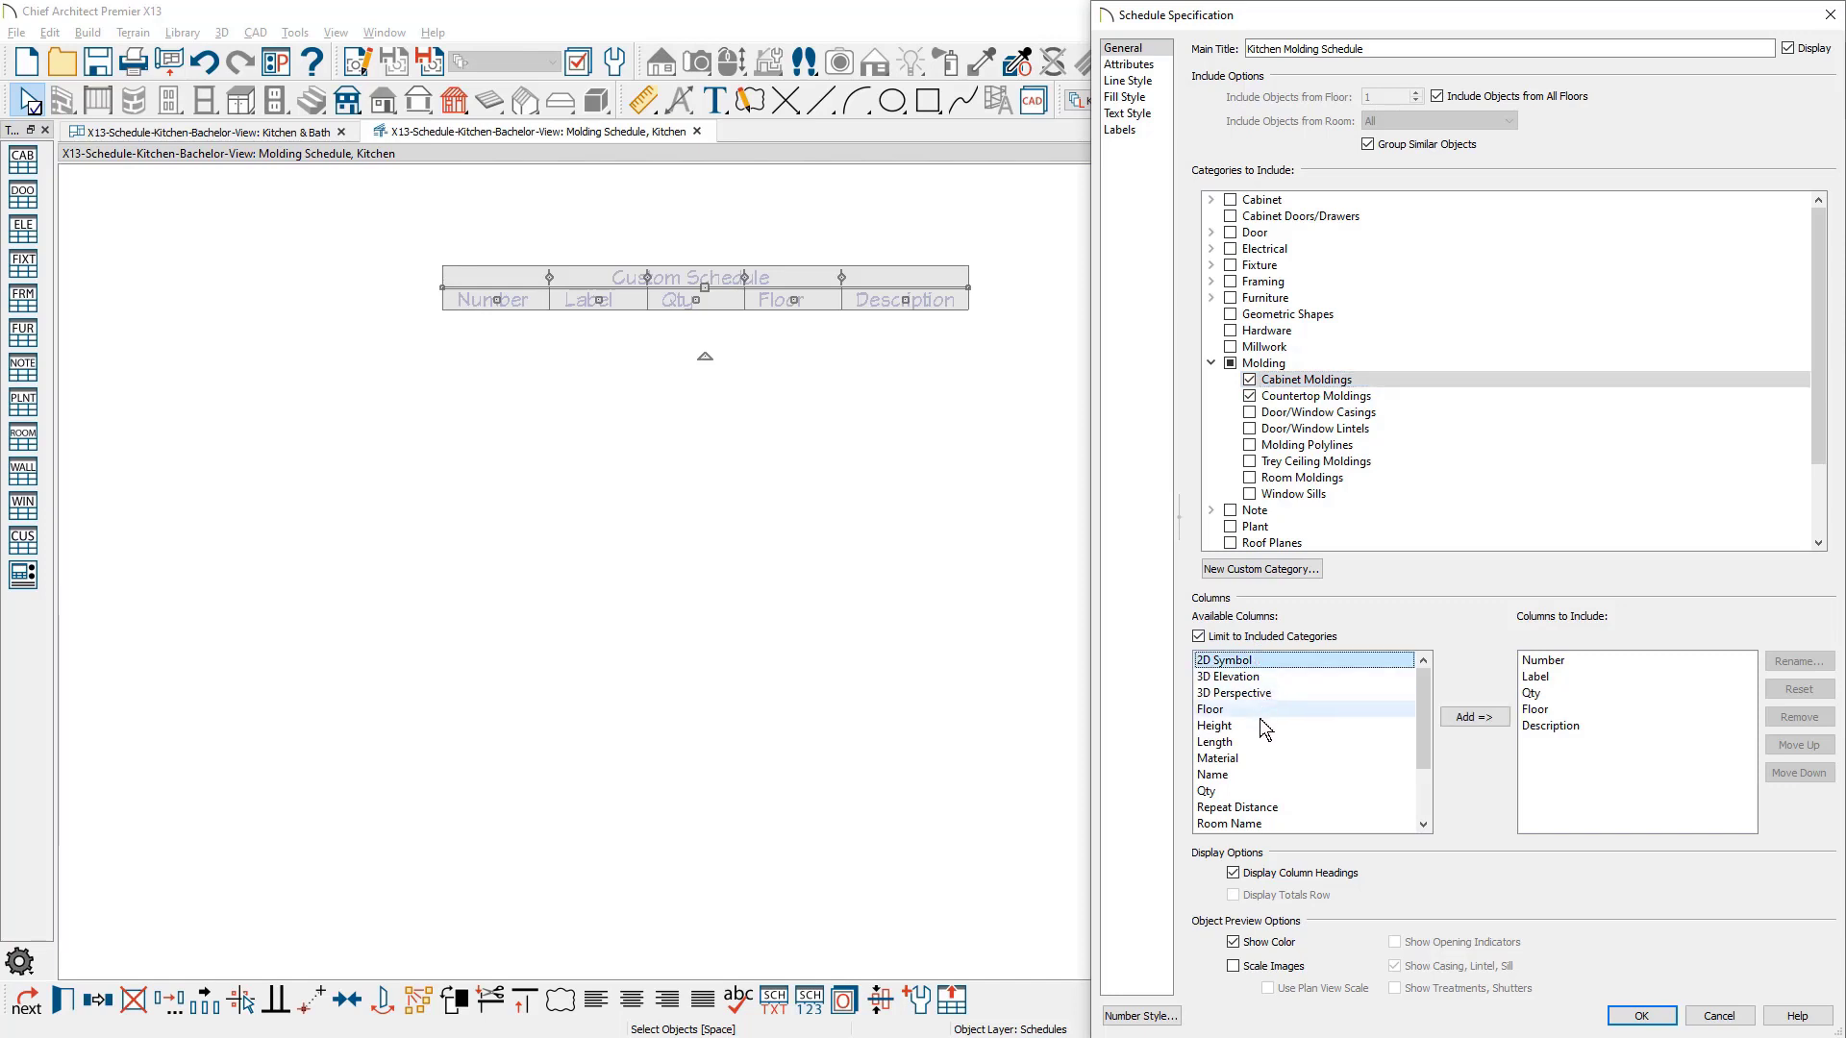
left_click(1259, 758)
left_click_drag(1421, 763, 1417, 819)
left_click(1250, 791, "ctrl")
left_click(1249, 808, "ctrl")
left_click(1249, 823, "ctrl")
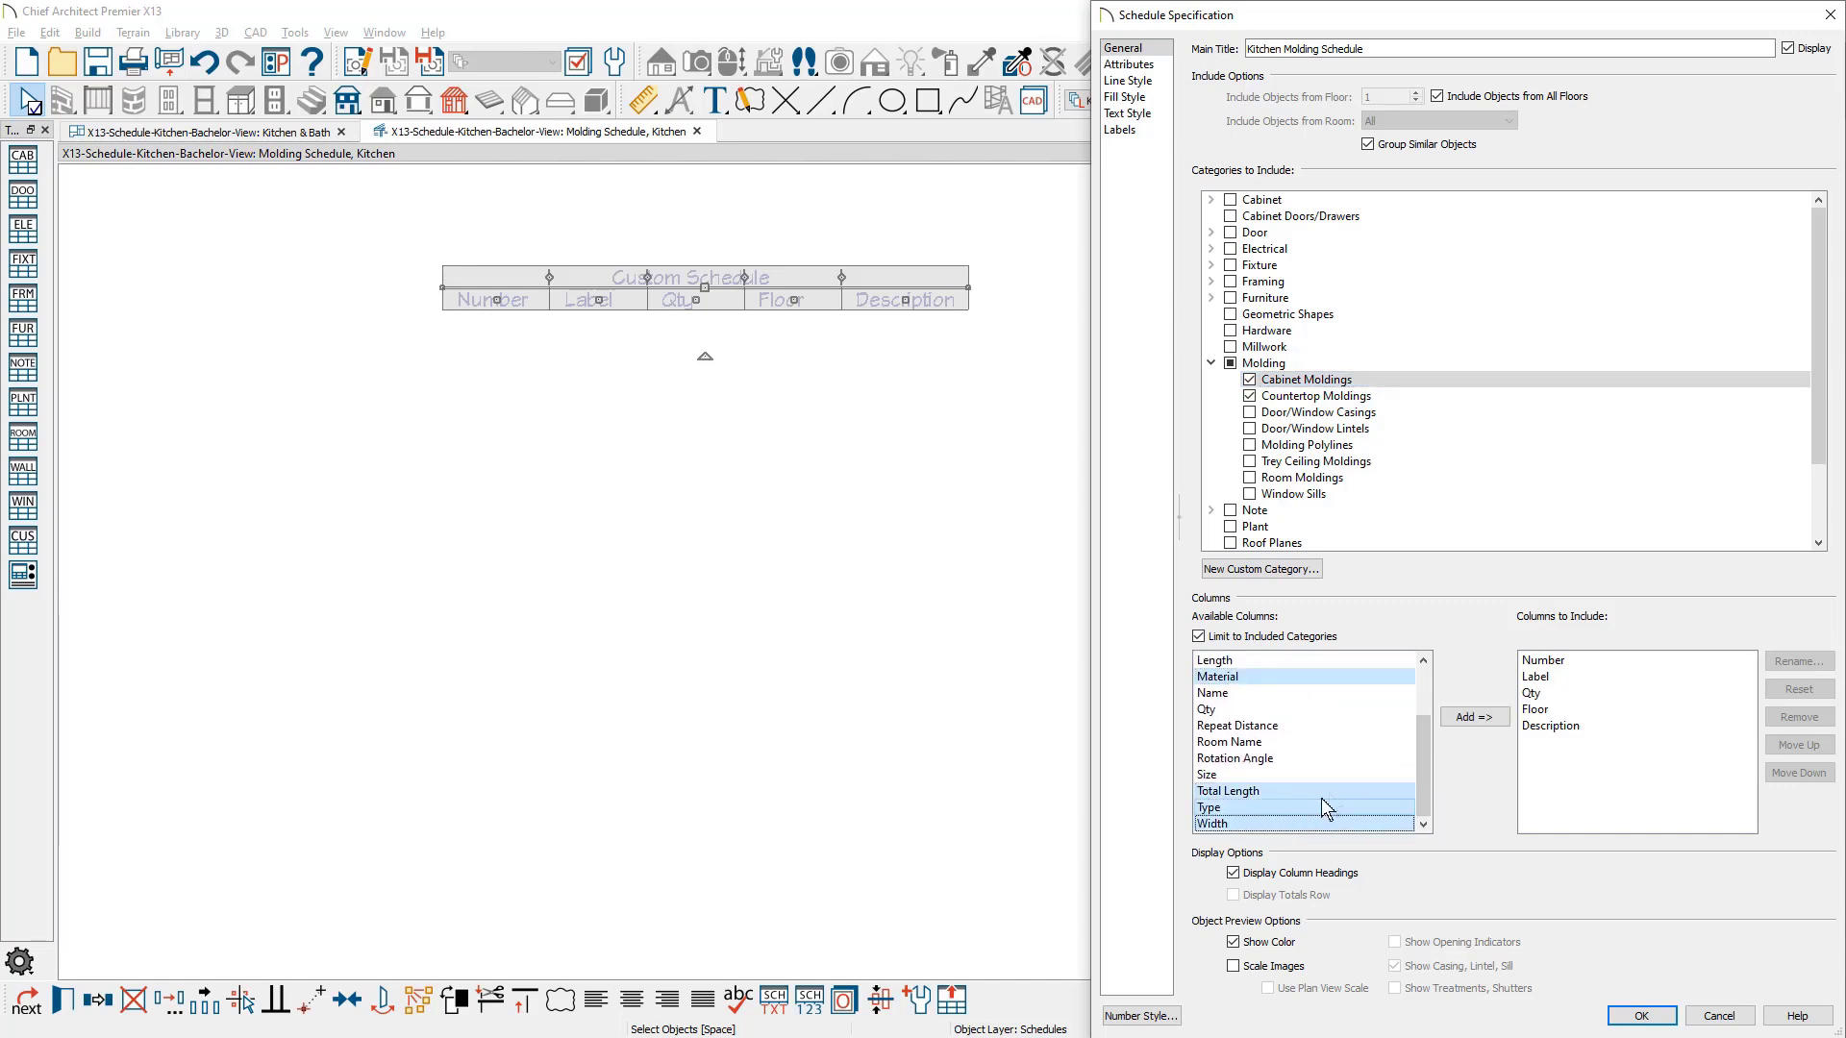
left_click(1455, 720)
left_click(1550, 726)
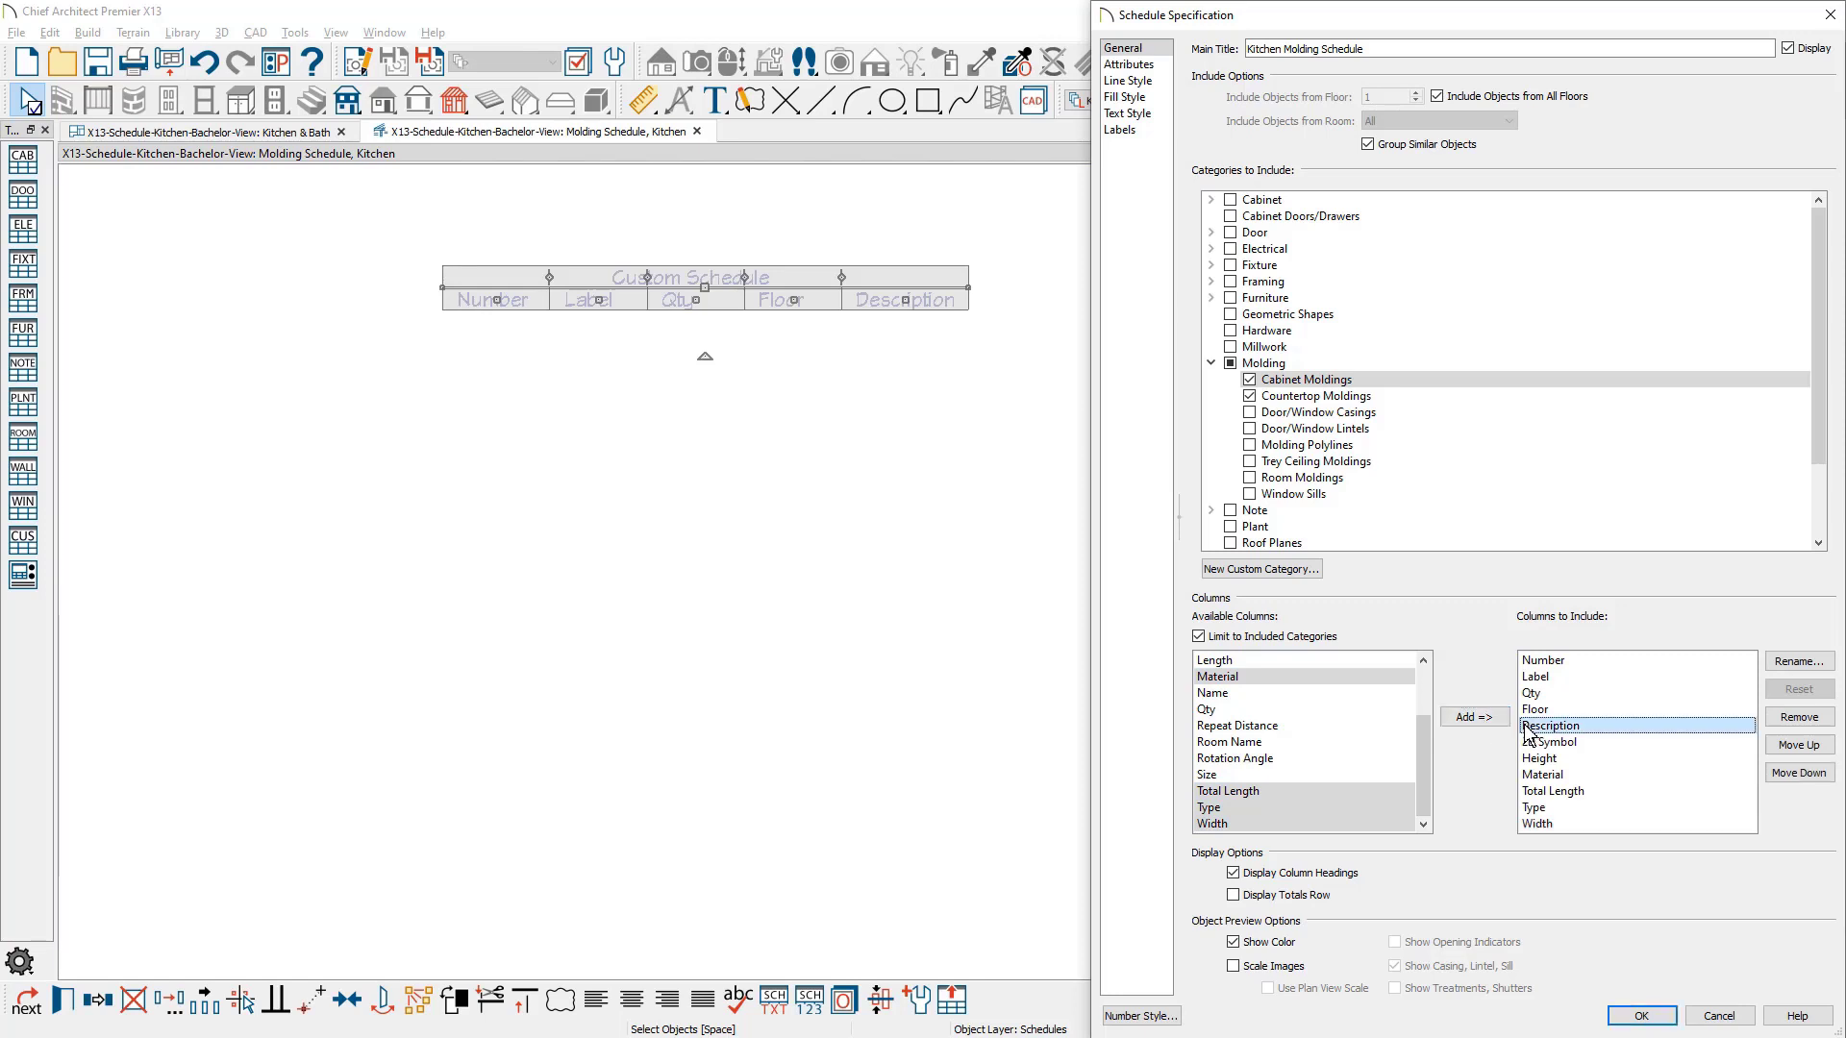
left_click(1554, 661, "shift")
left_click(1799, 717)
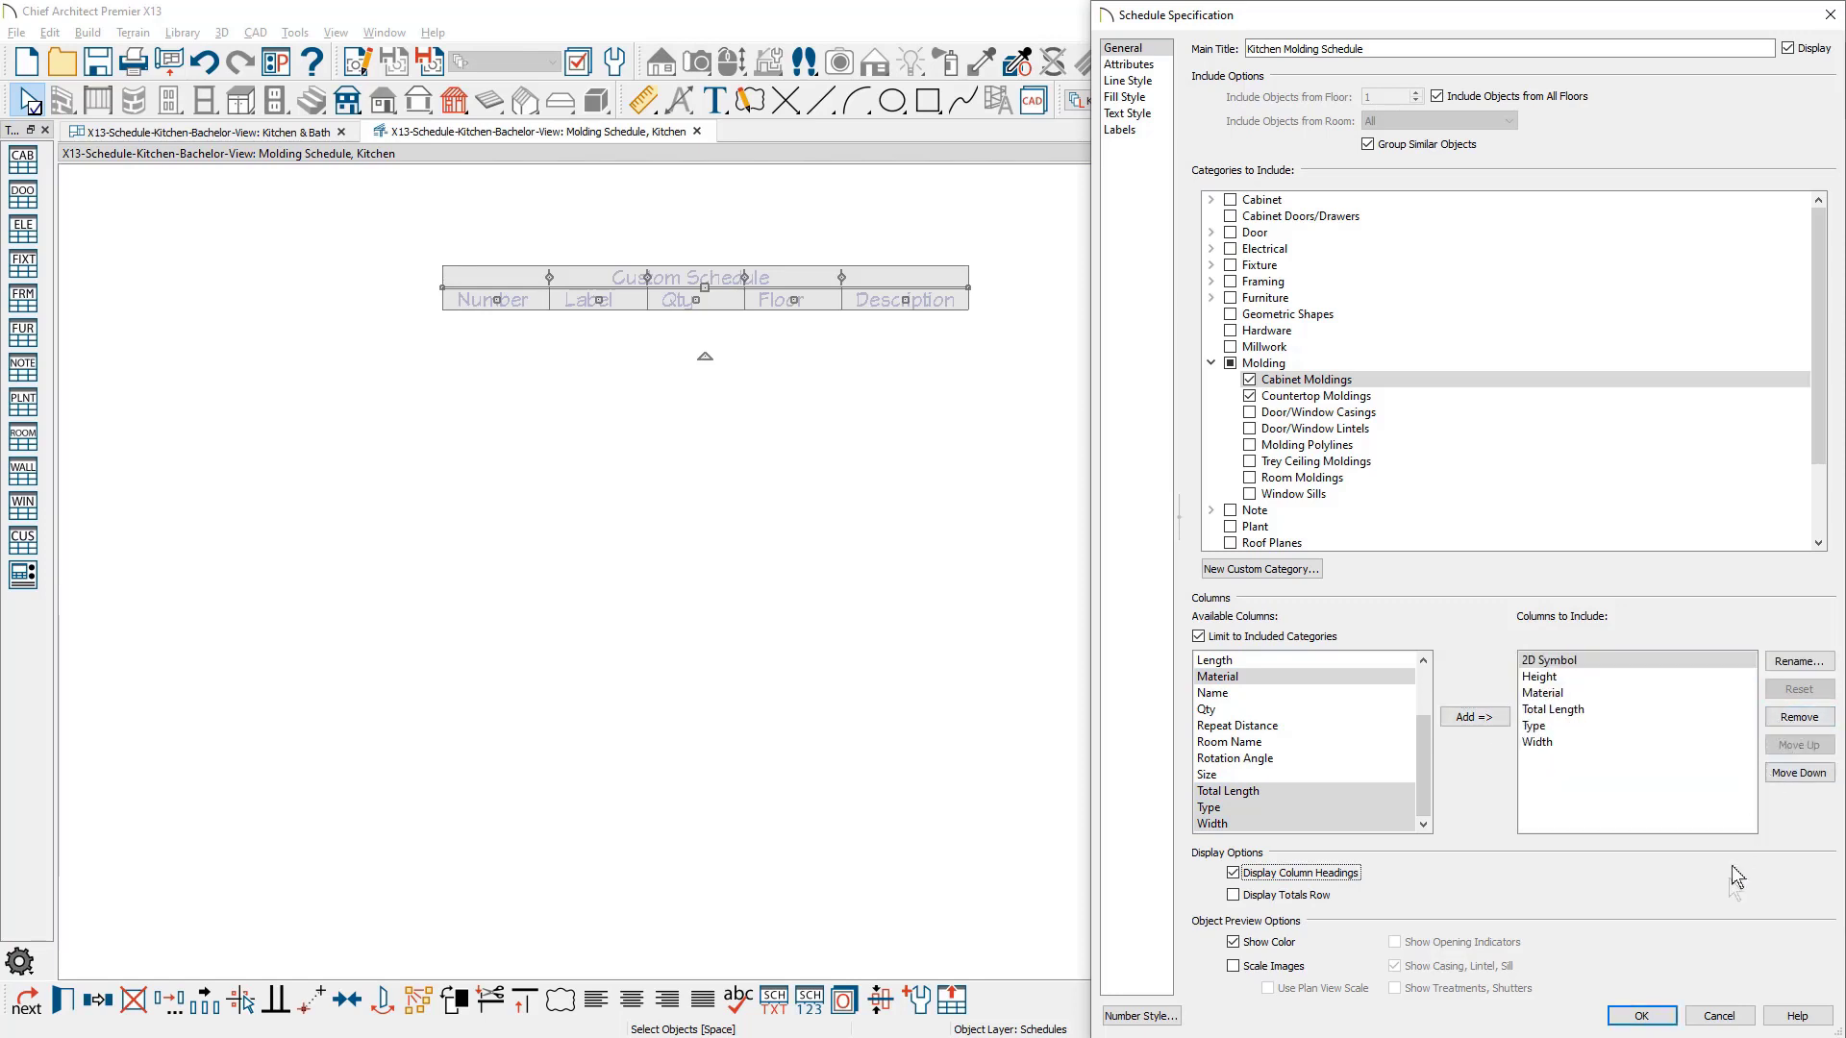
left_click(1645, 1015)
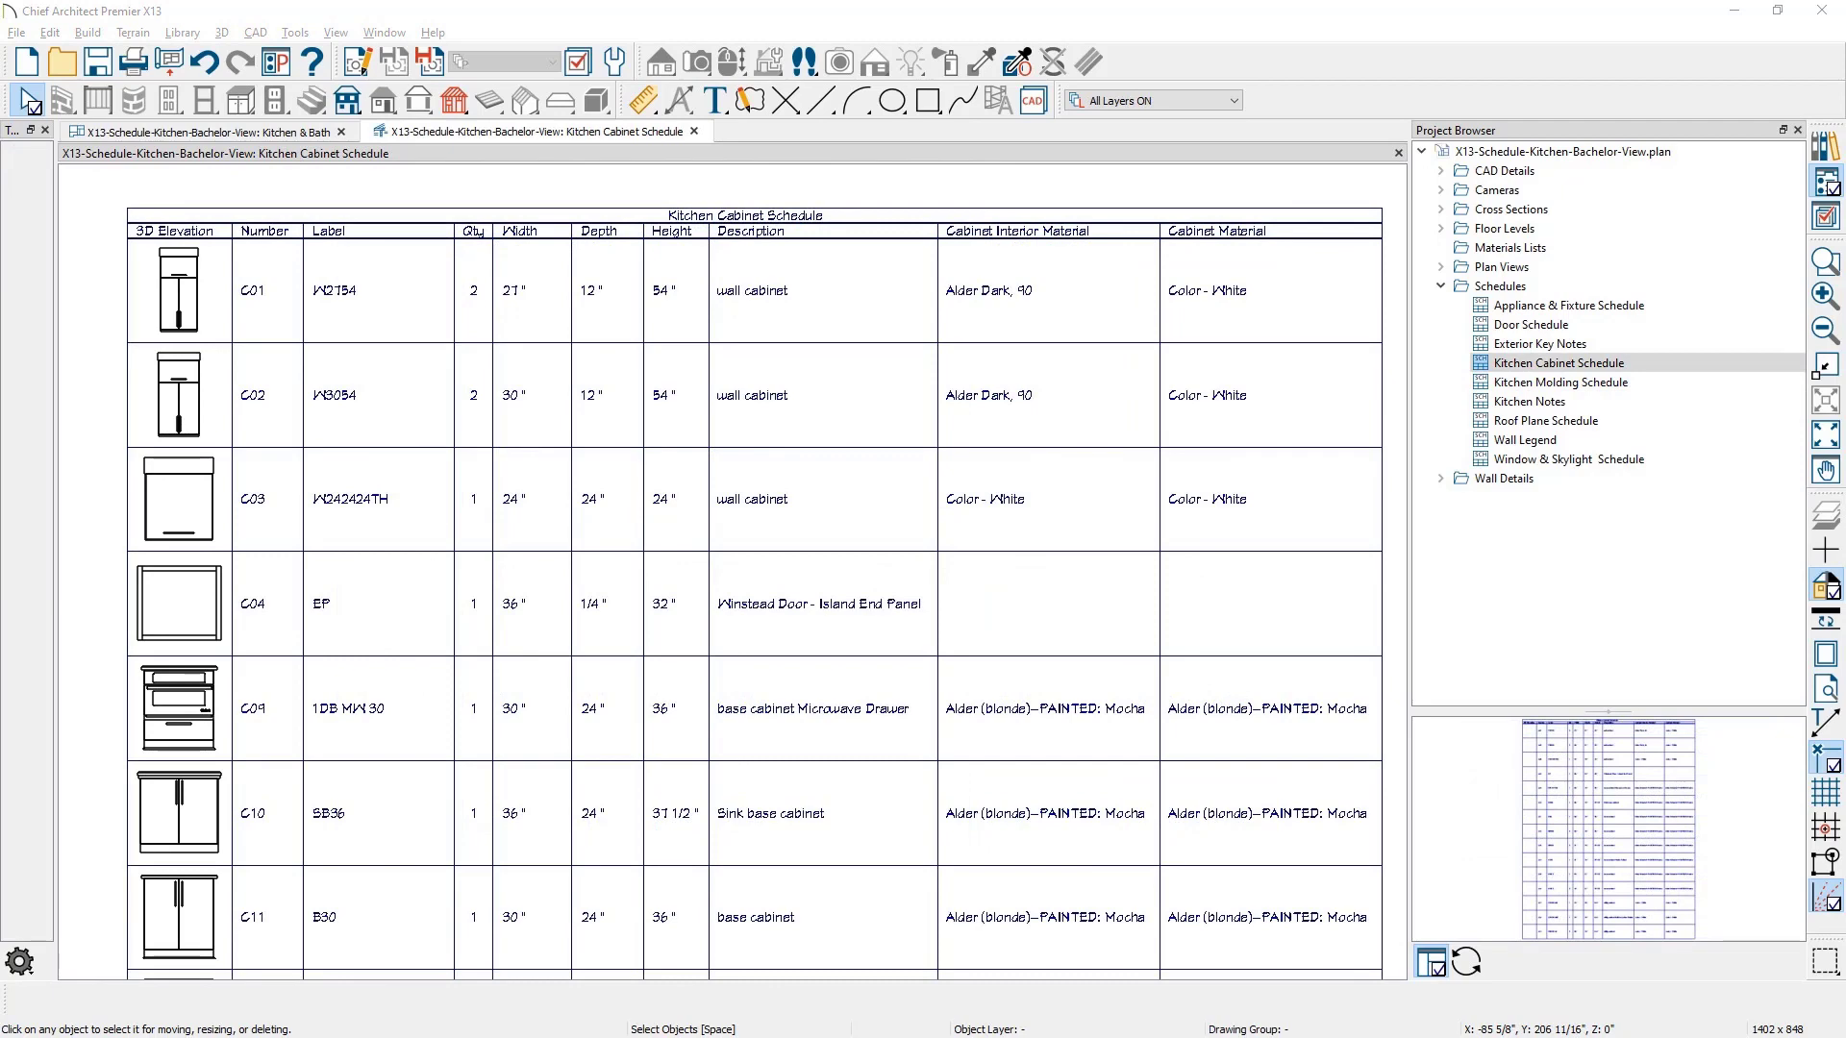
double_click(179, 499)
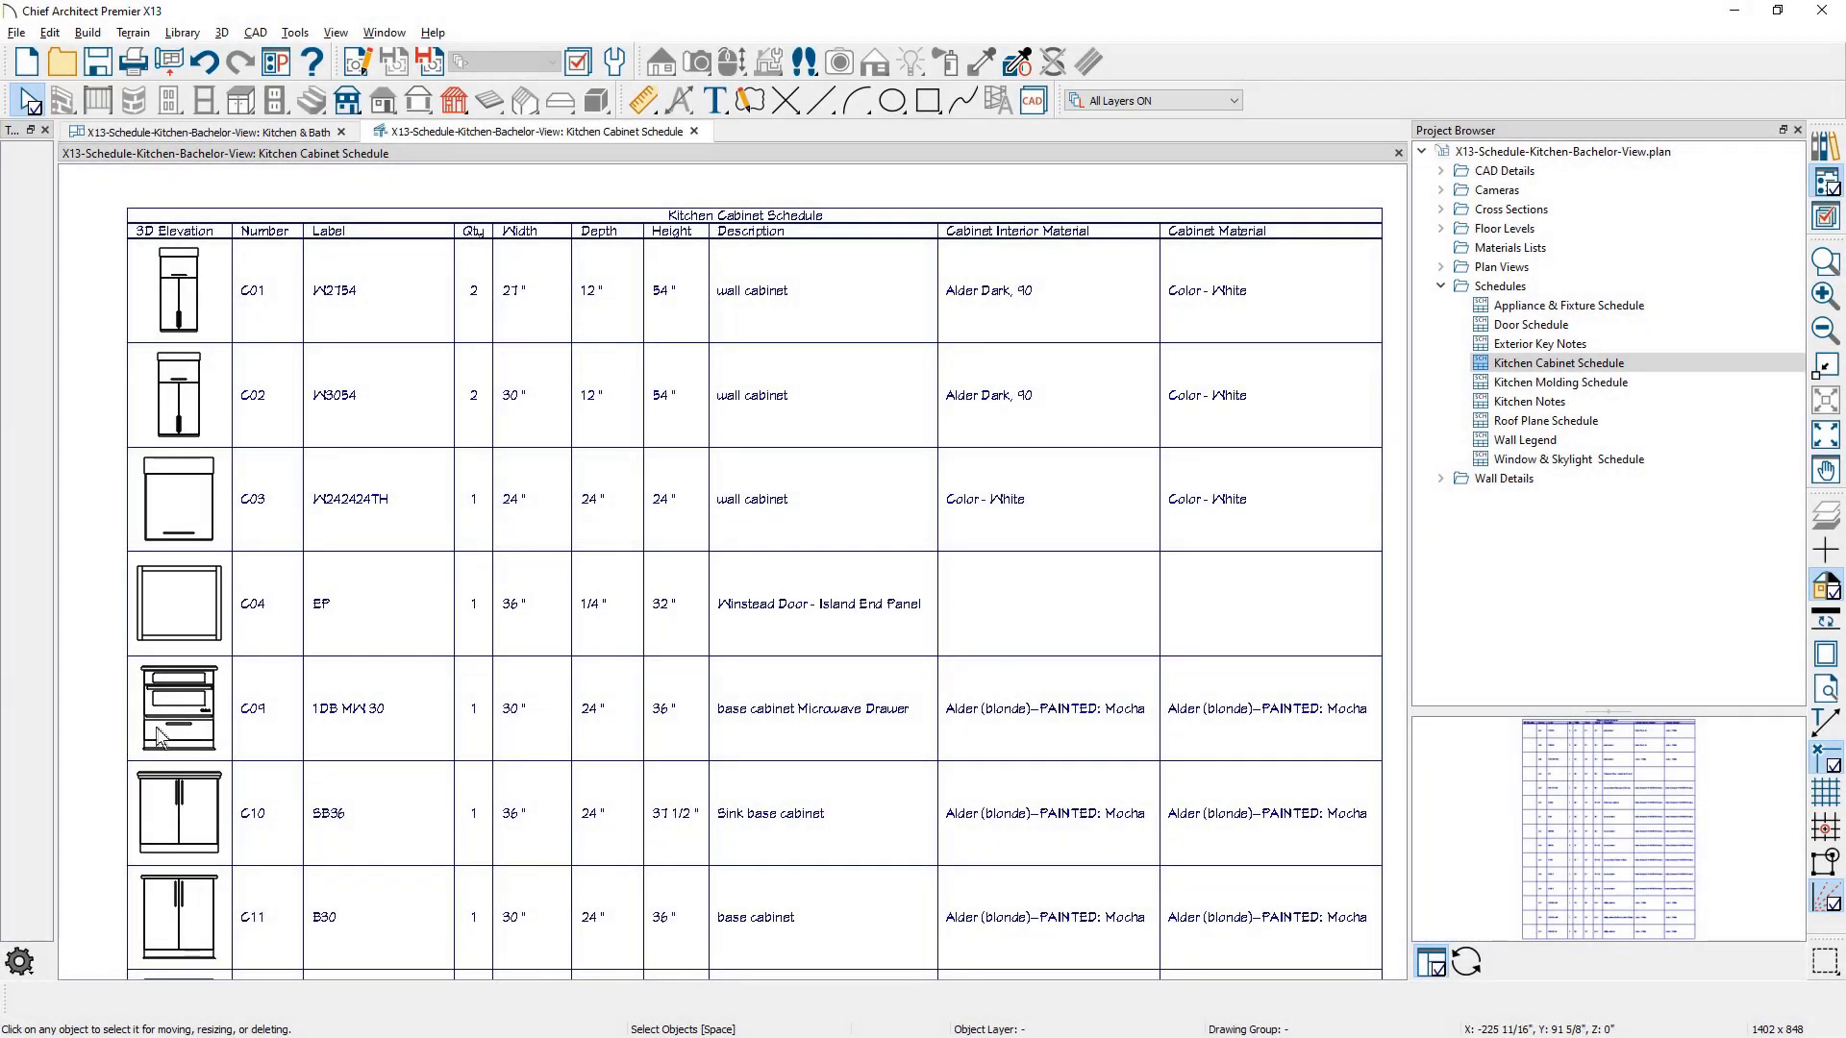
Inspect cabinet C09's specification and its built-in appliance's schedule settings.
left_click(169, 728)
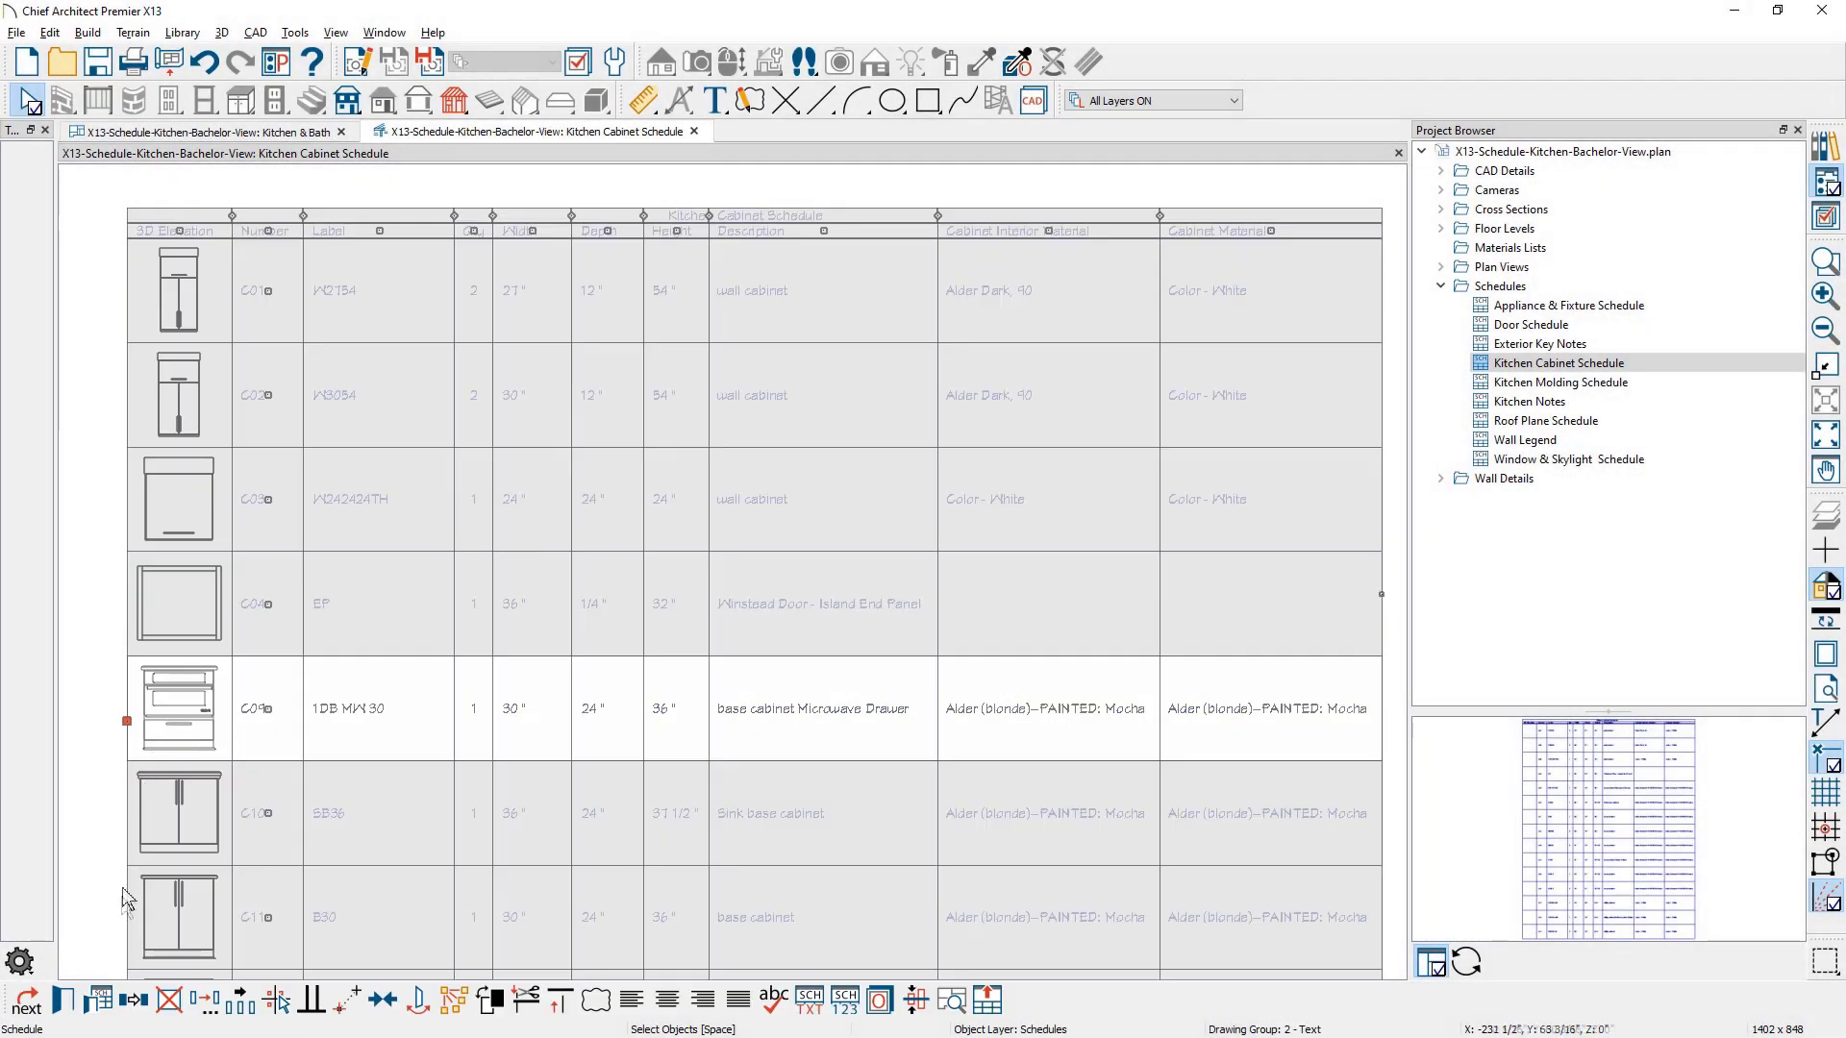
left_click(100, 1000)
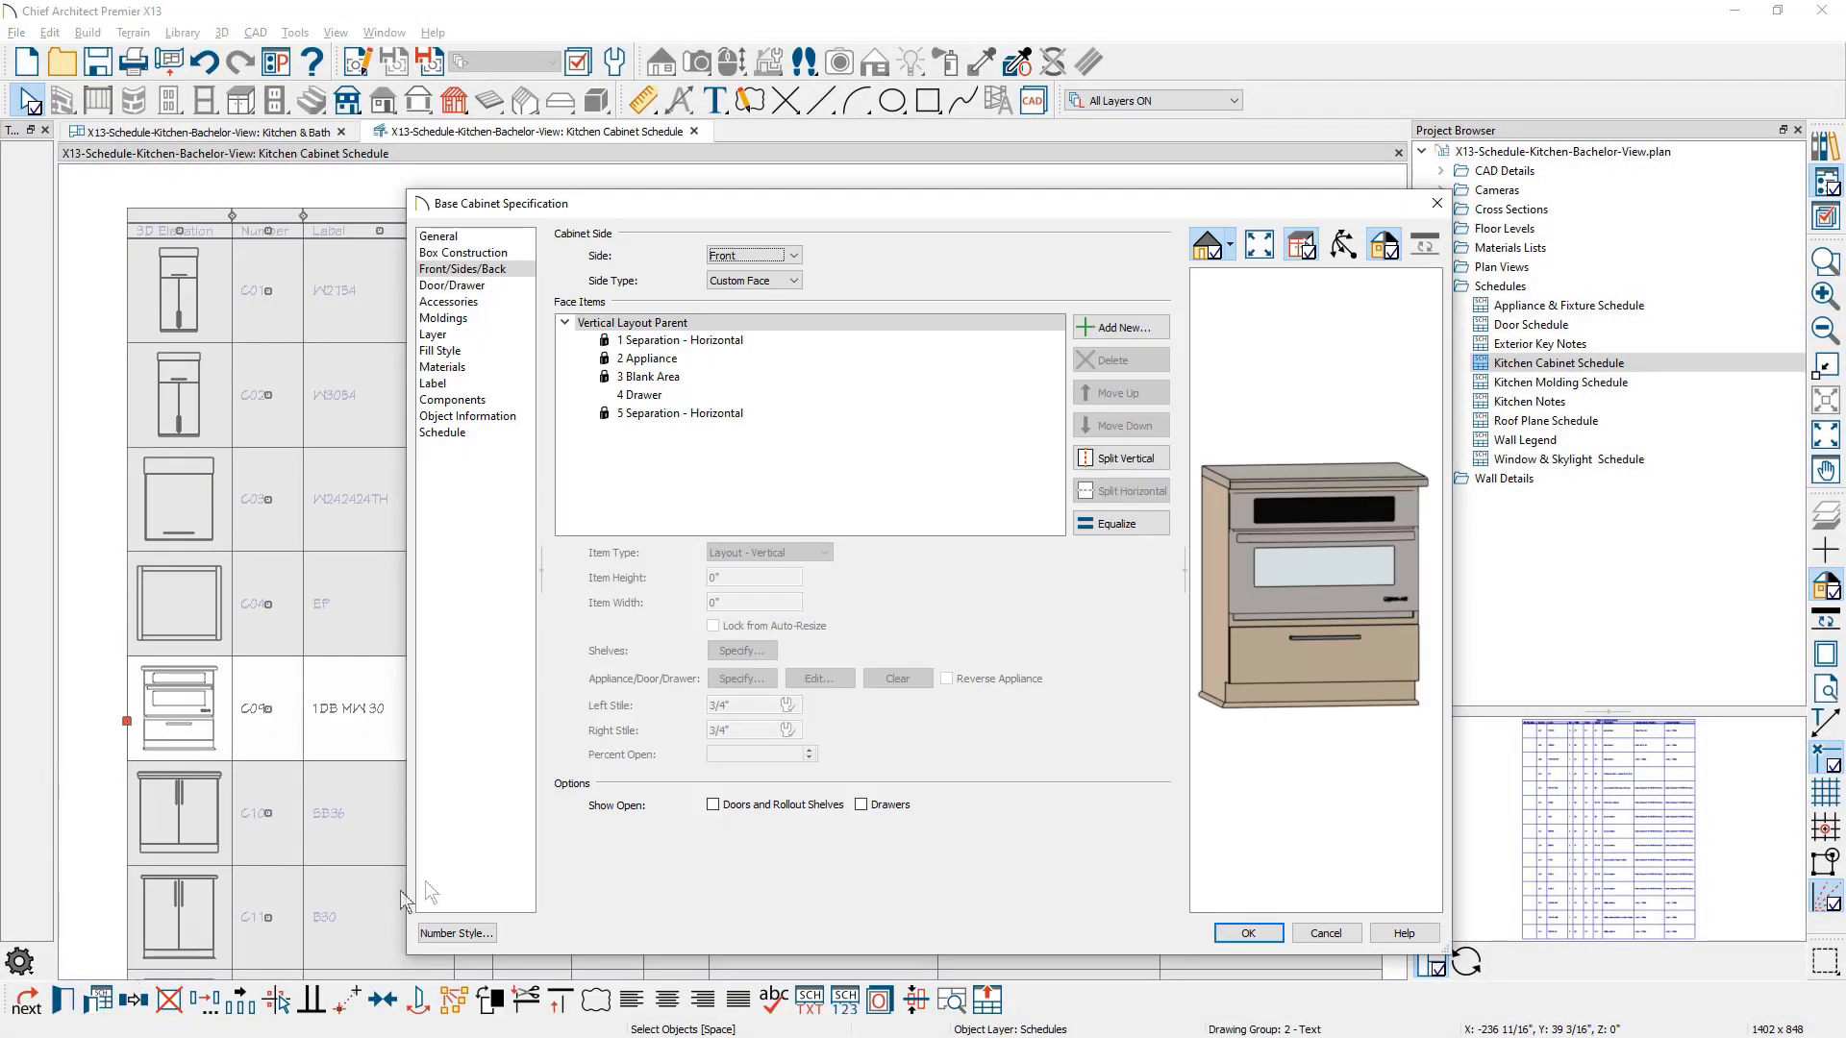
left_click(1271, 565)
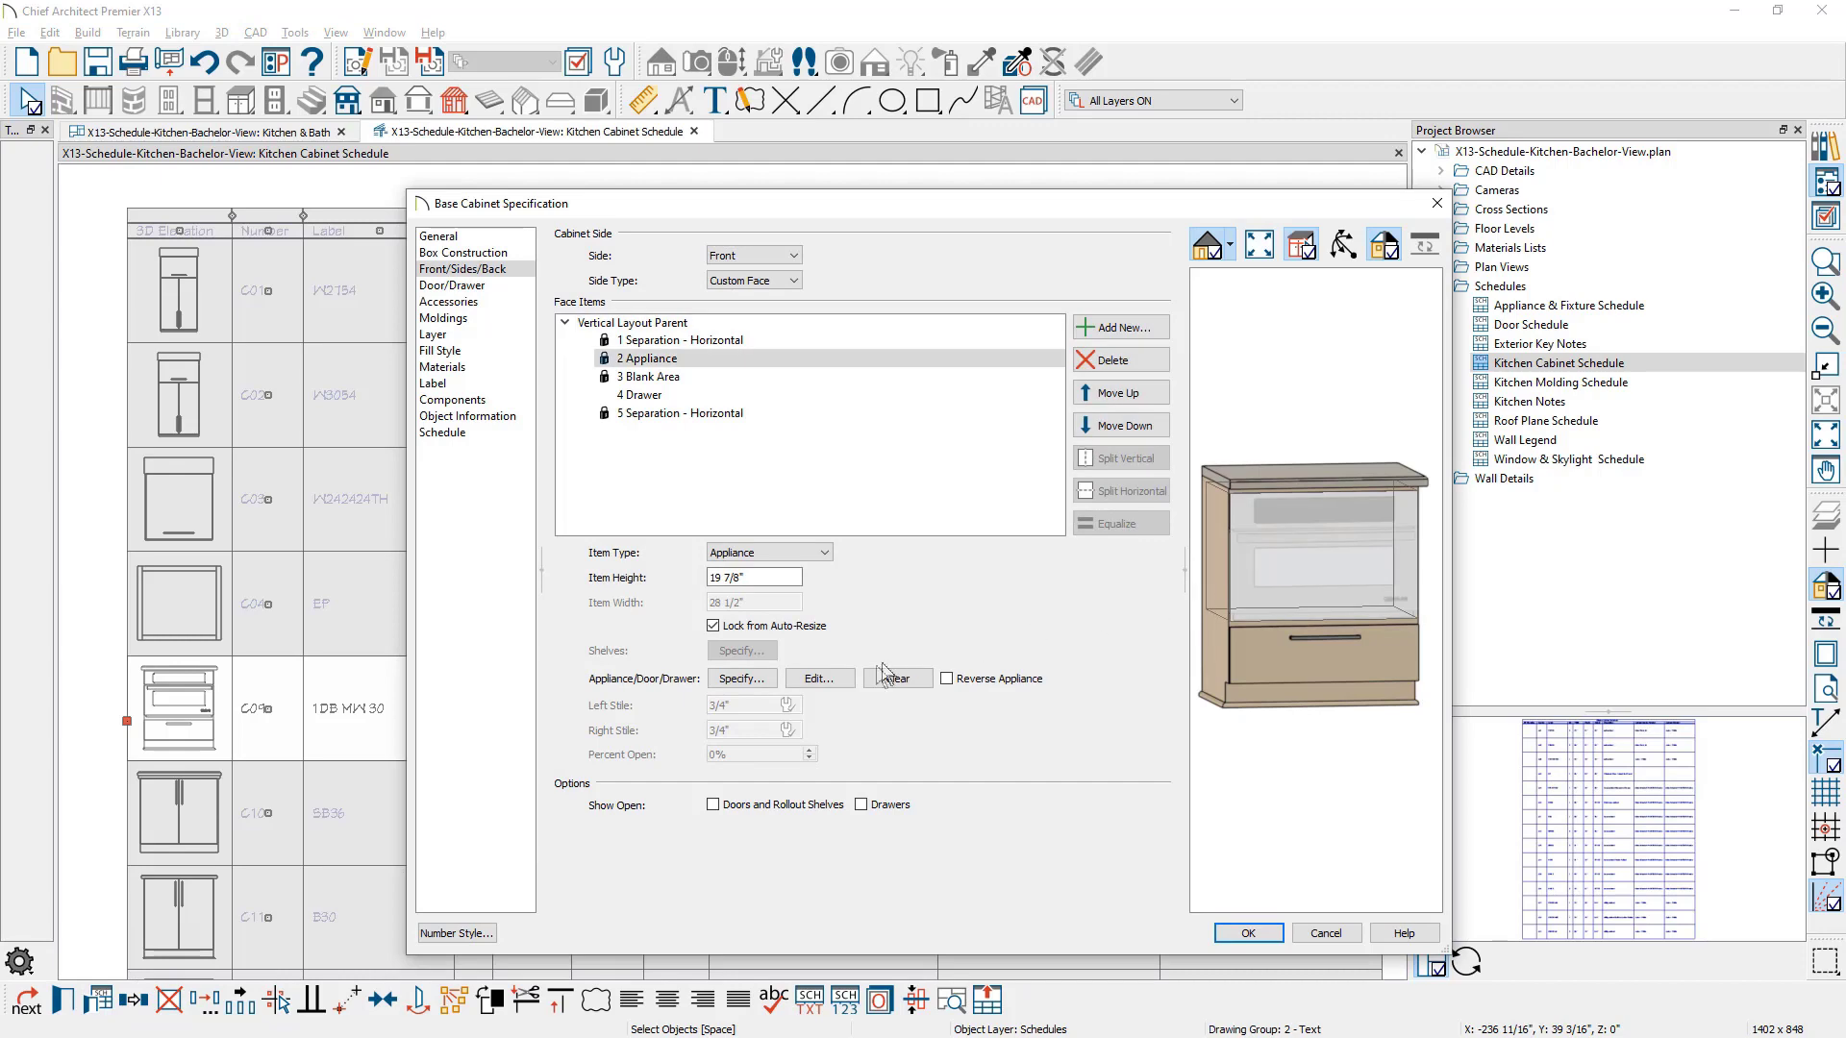
left_click(818, 678)
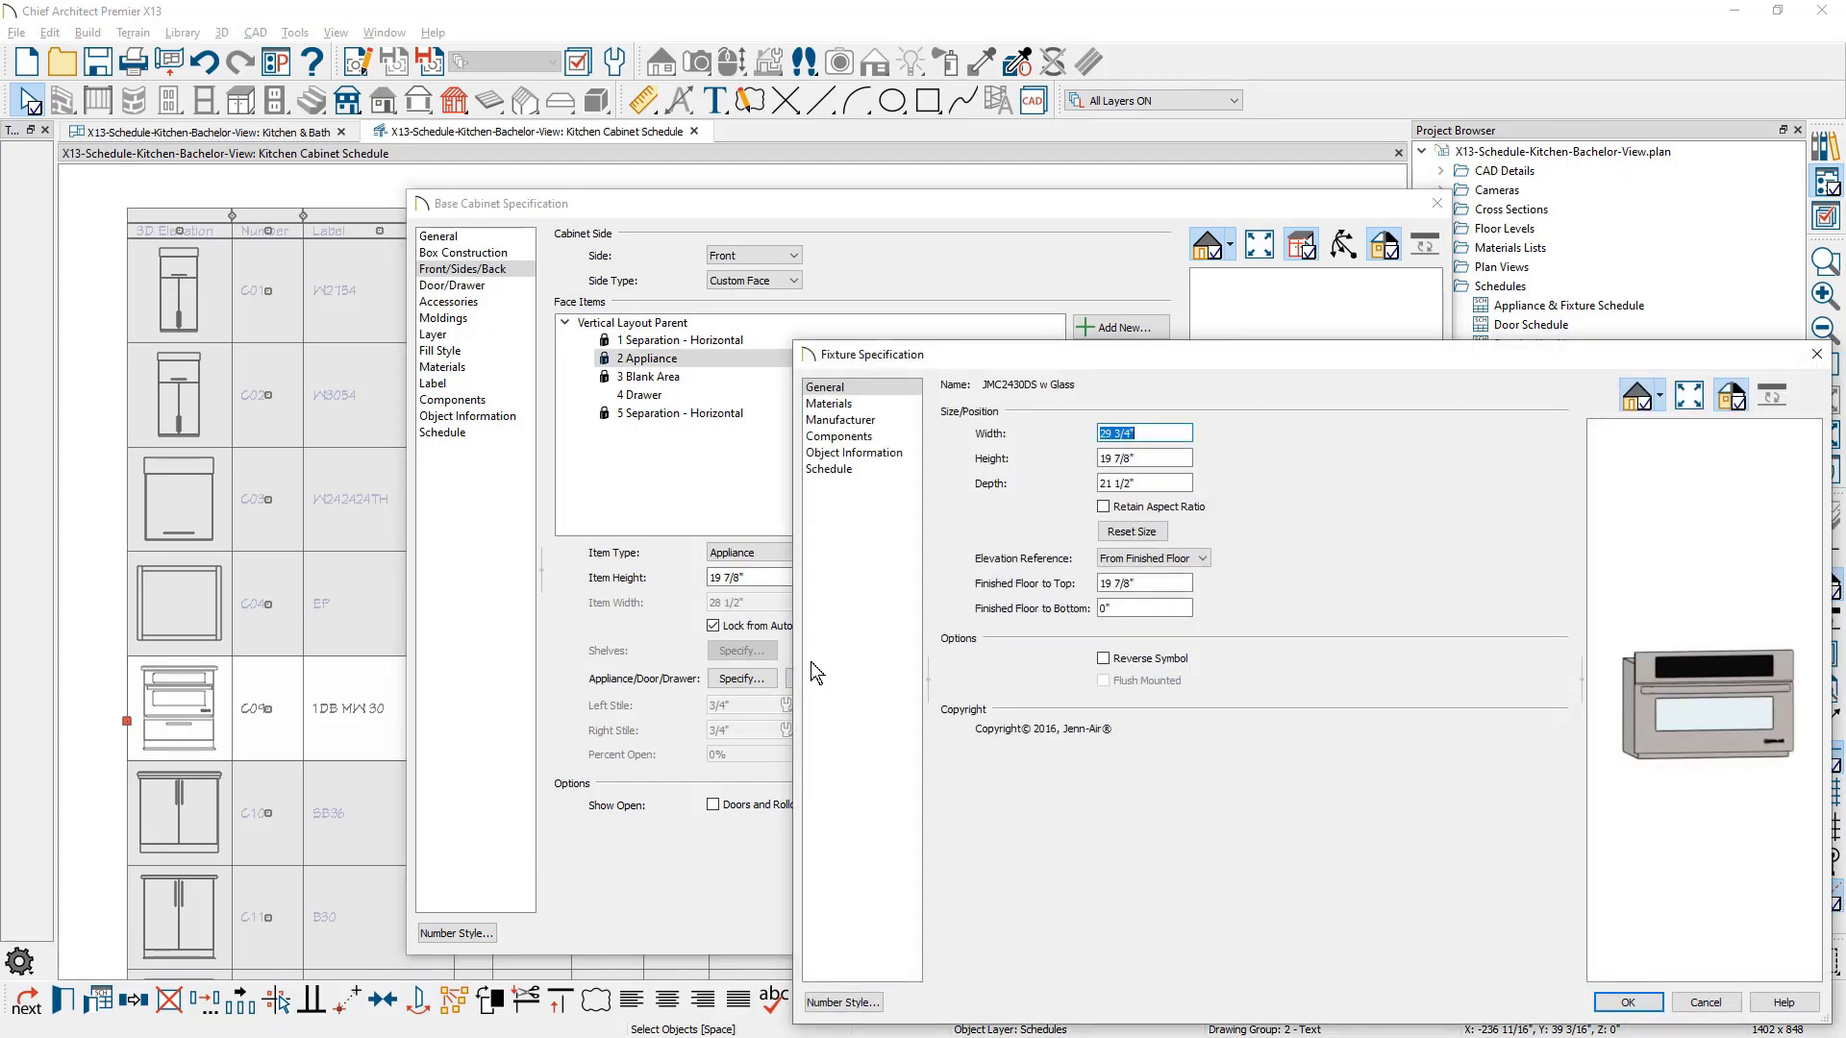
left_click(860, 473)
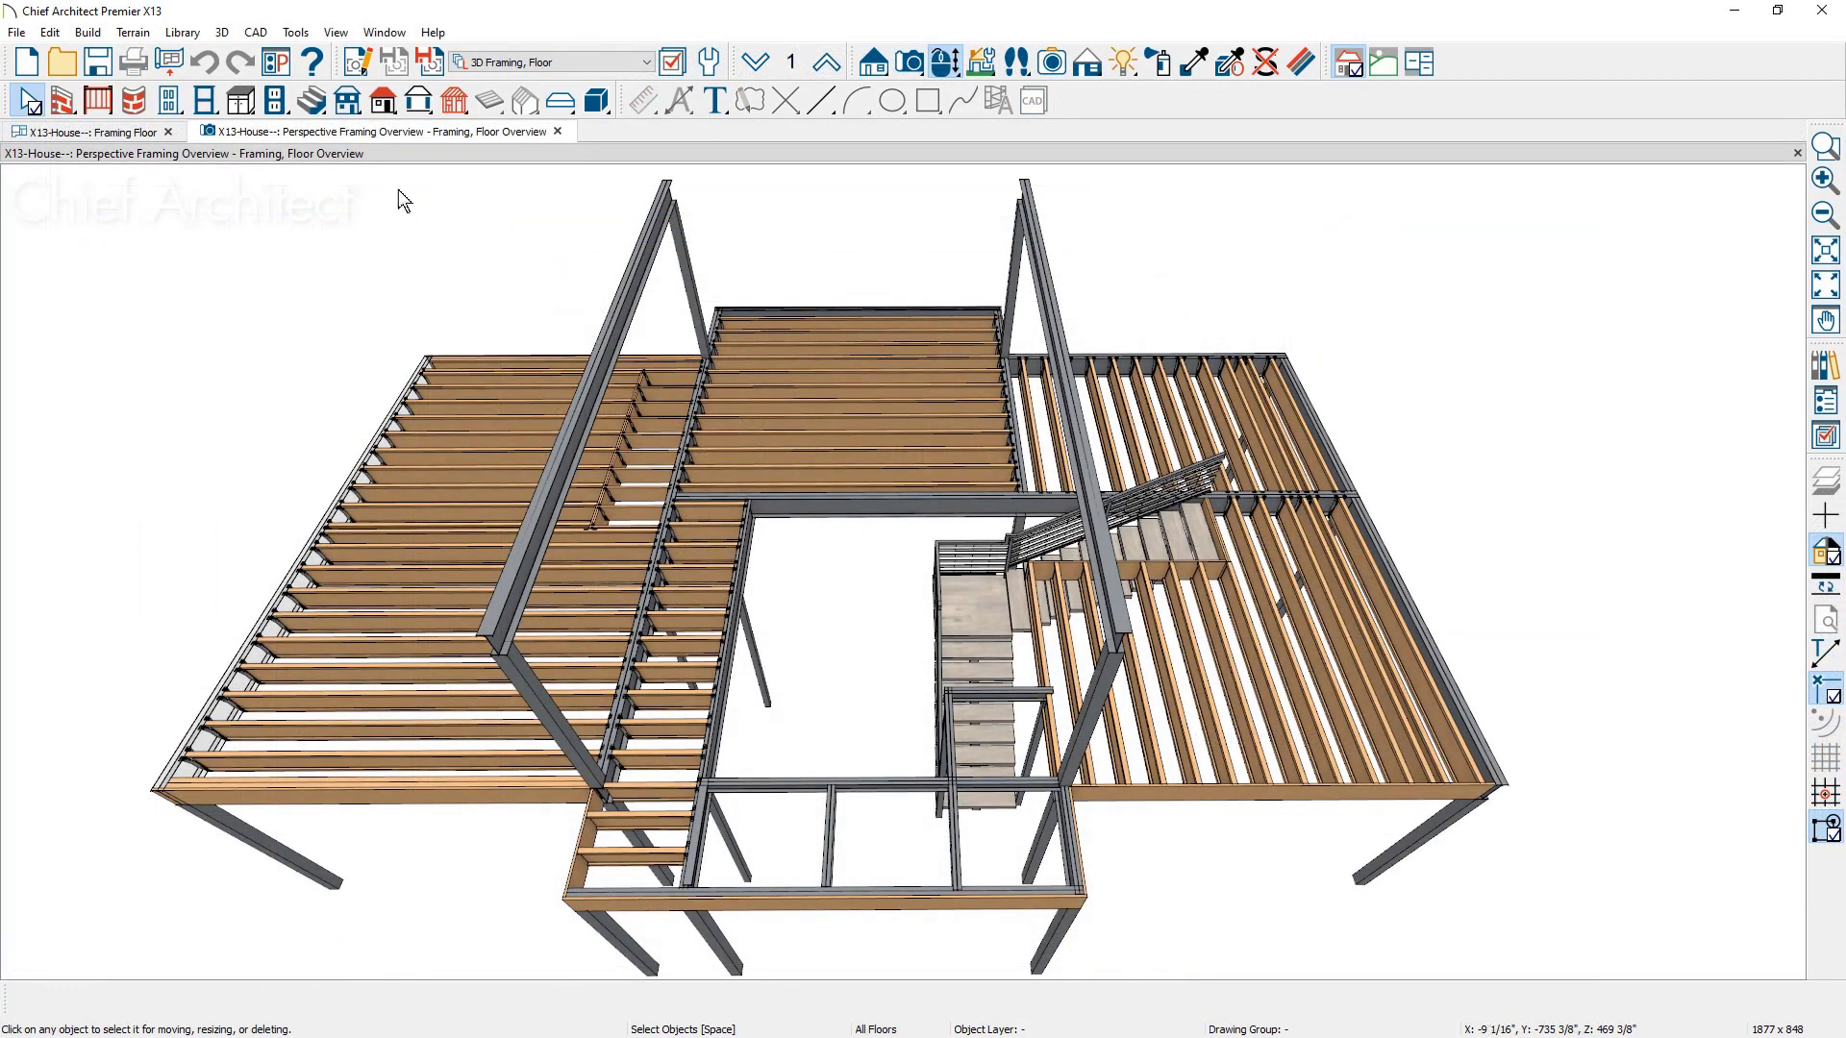
Calculate a materials list for all floors of the house.
left_click(297, 32)
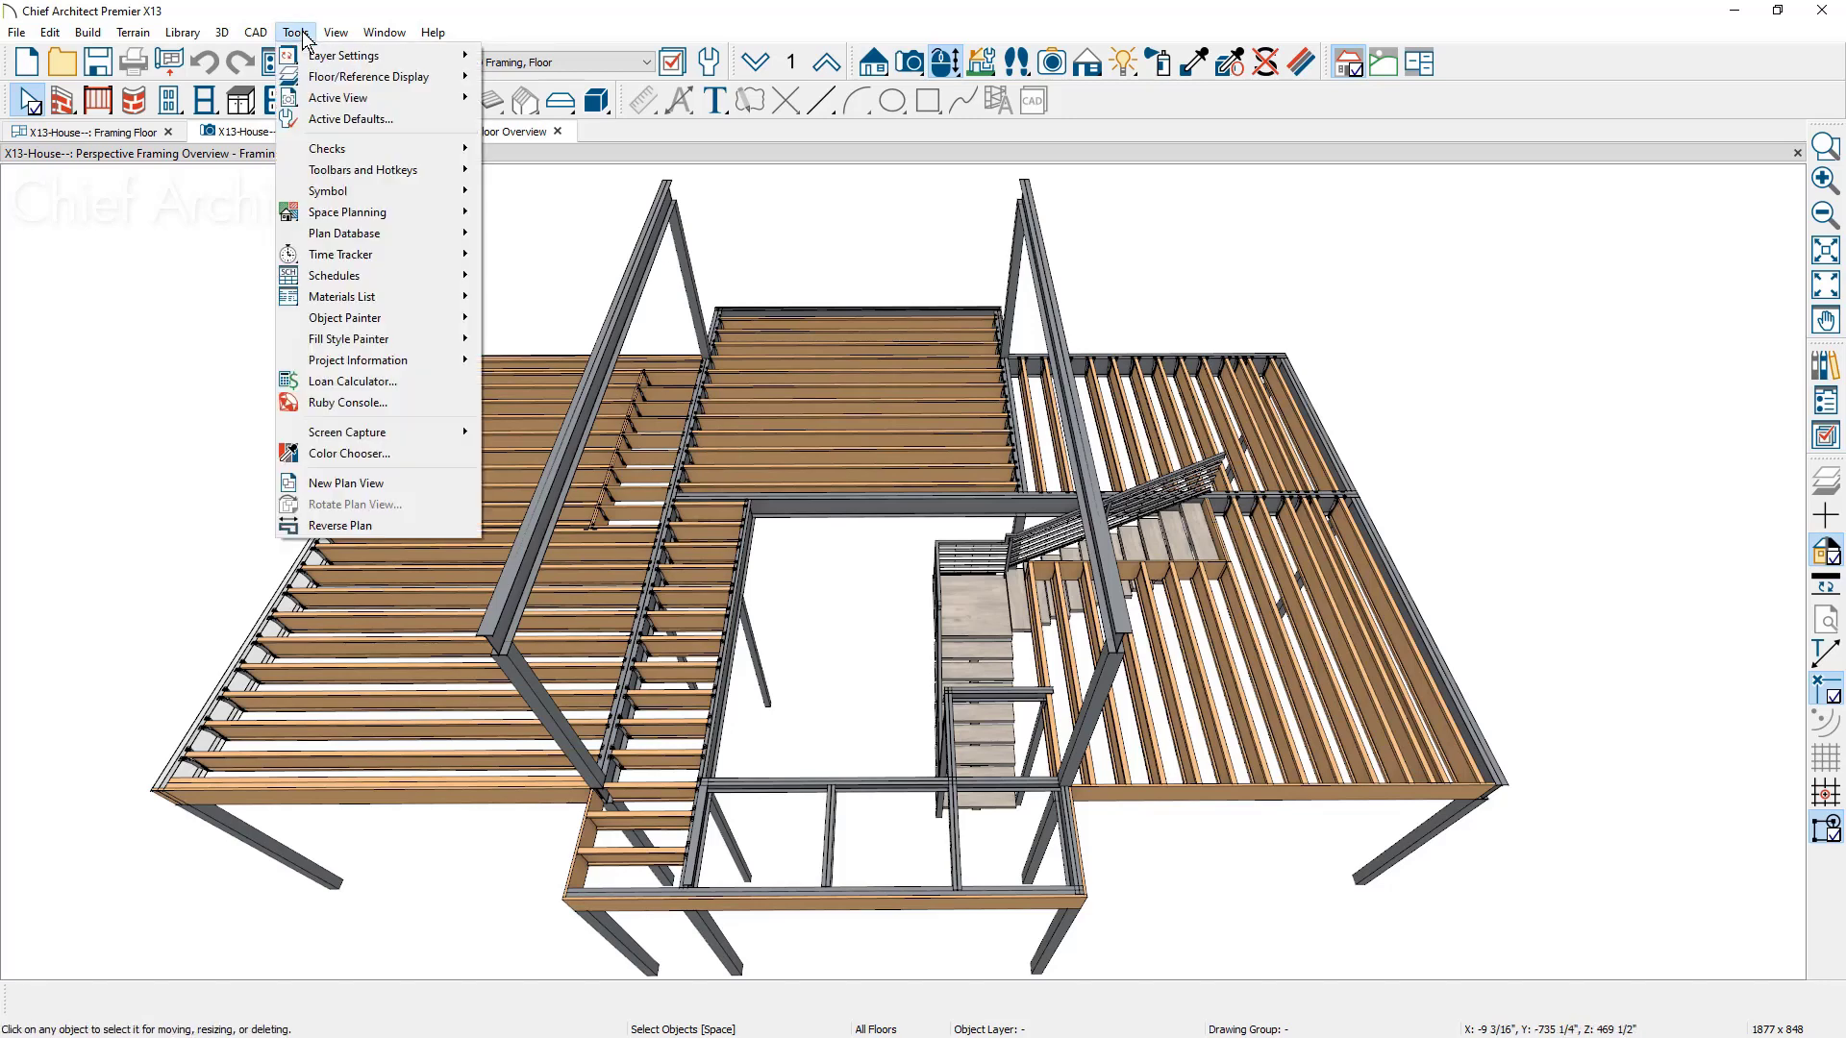
mouse_move(389, 297)
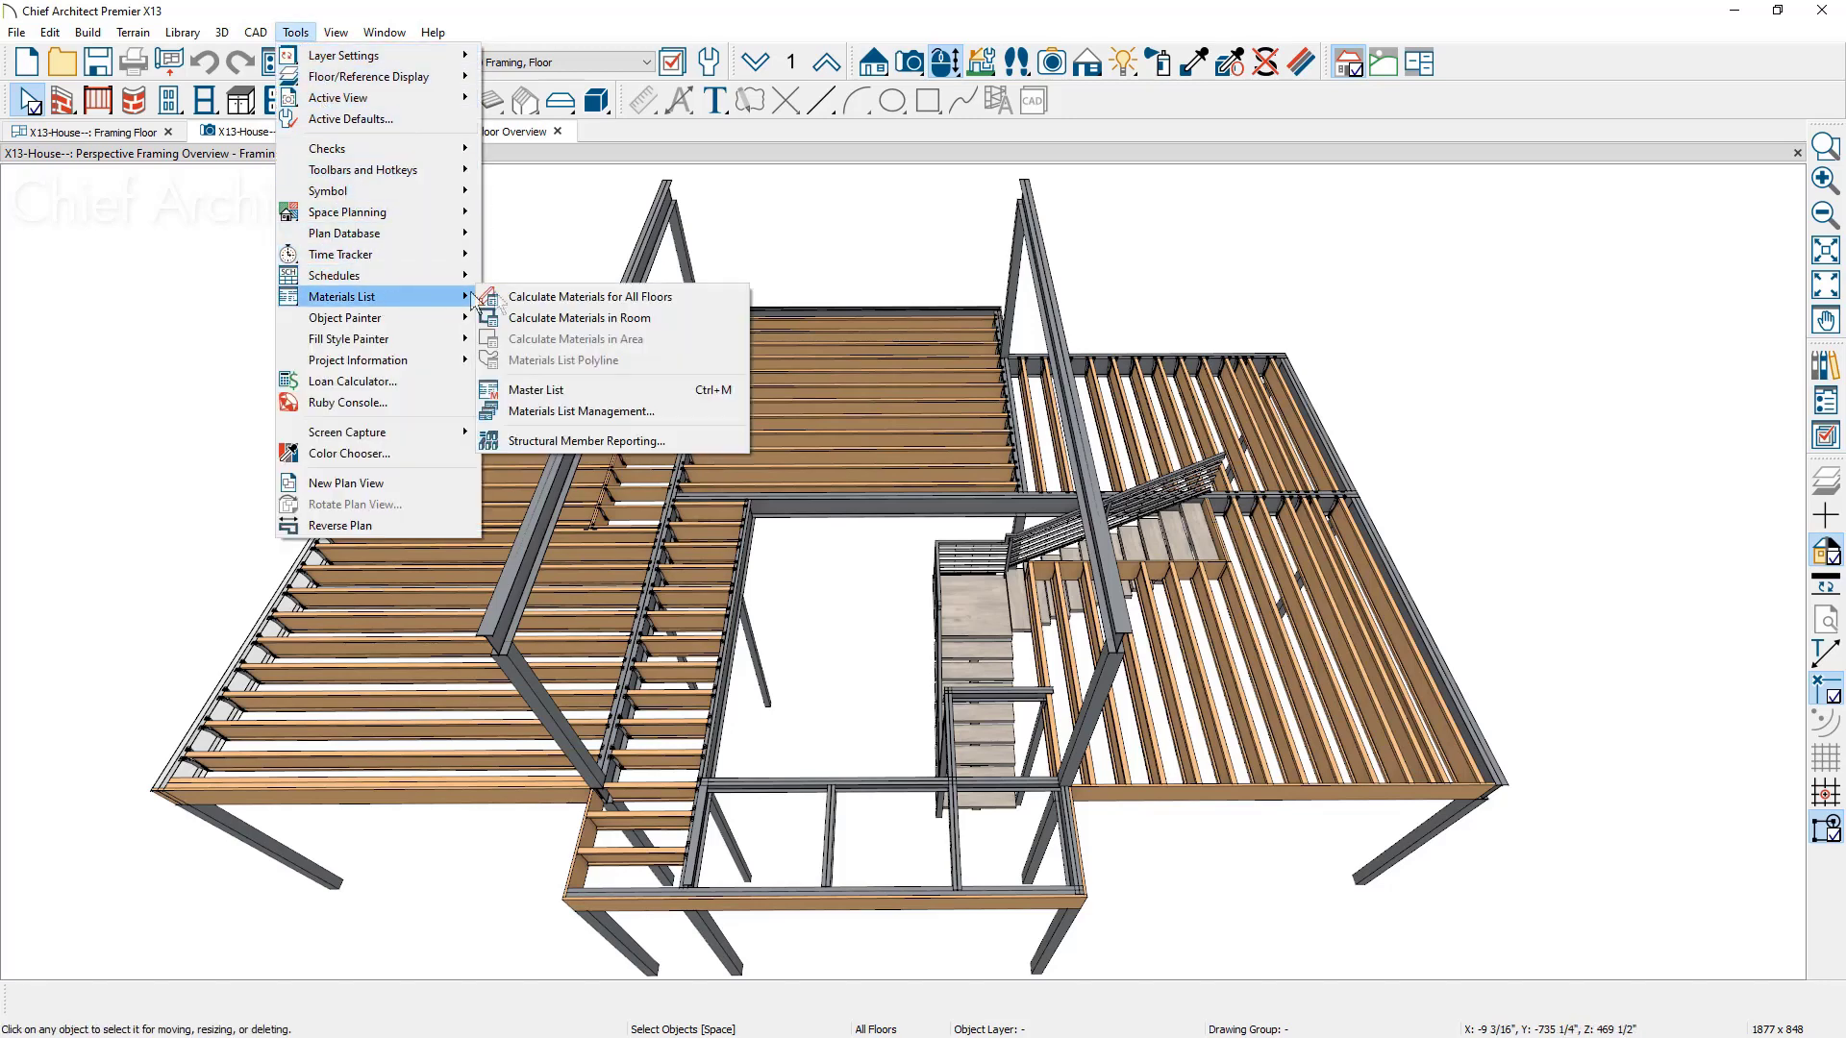
left_click(688, 309)
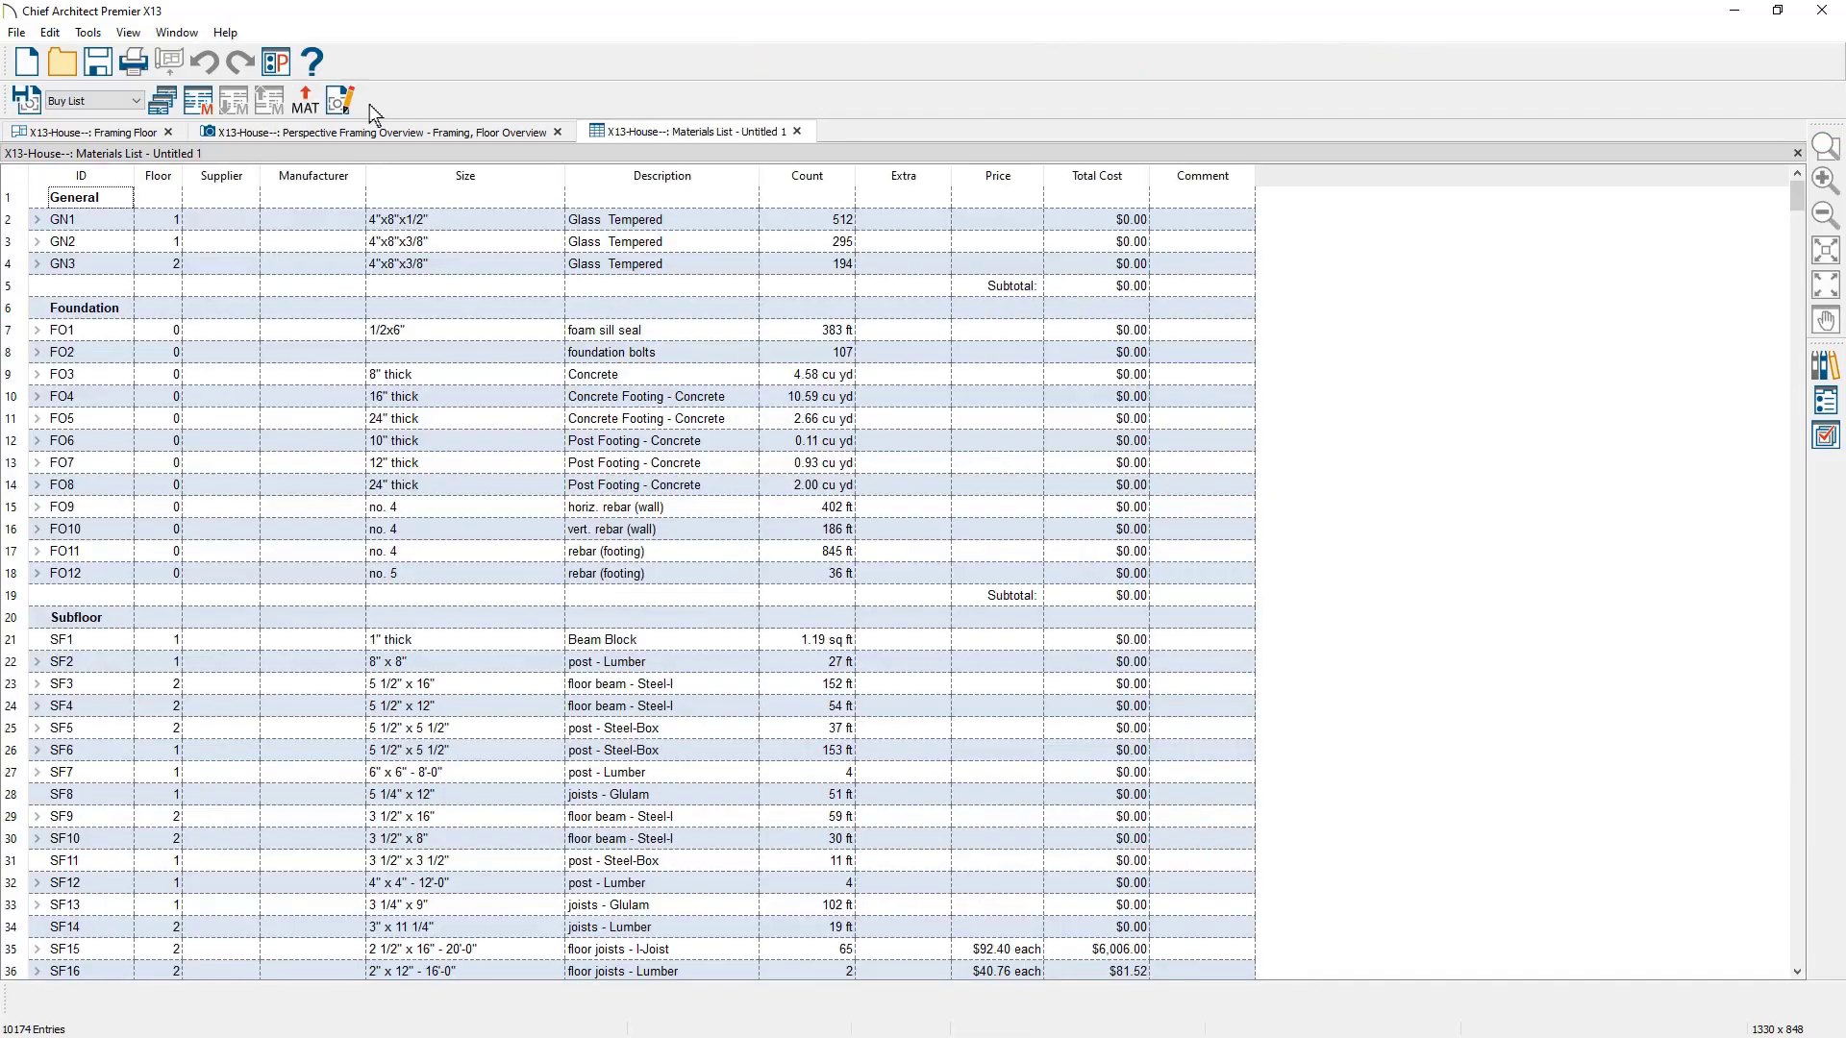
Copy the materials list layer set as a new set named 'Materials List Floor Framing 2'.
left_click(347, 108)
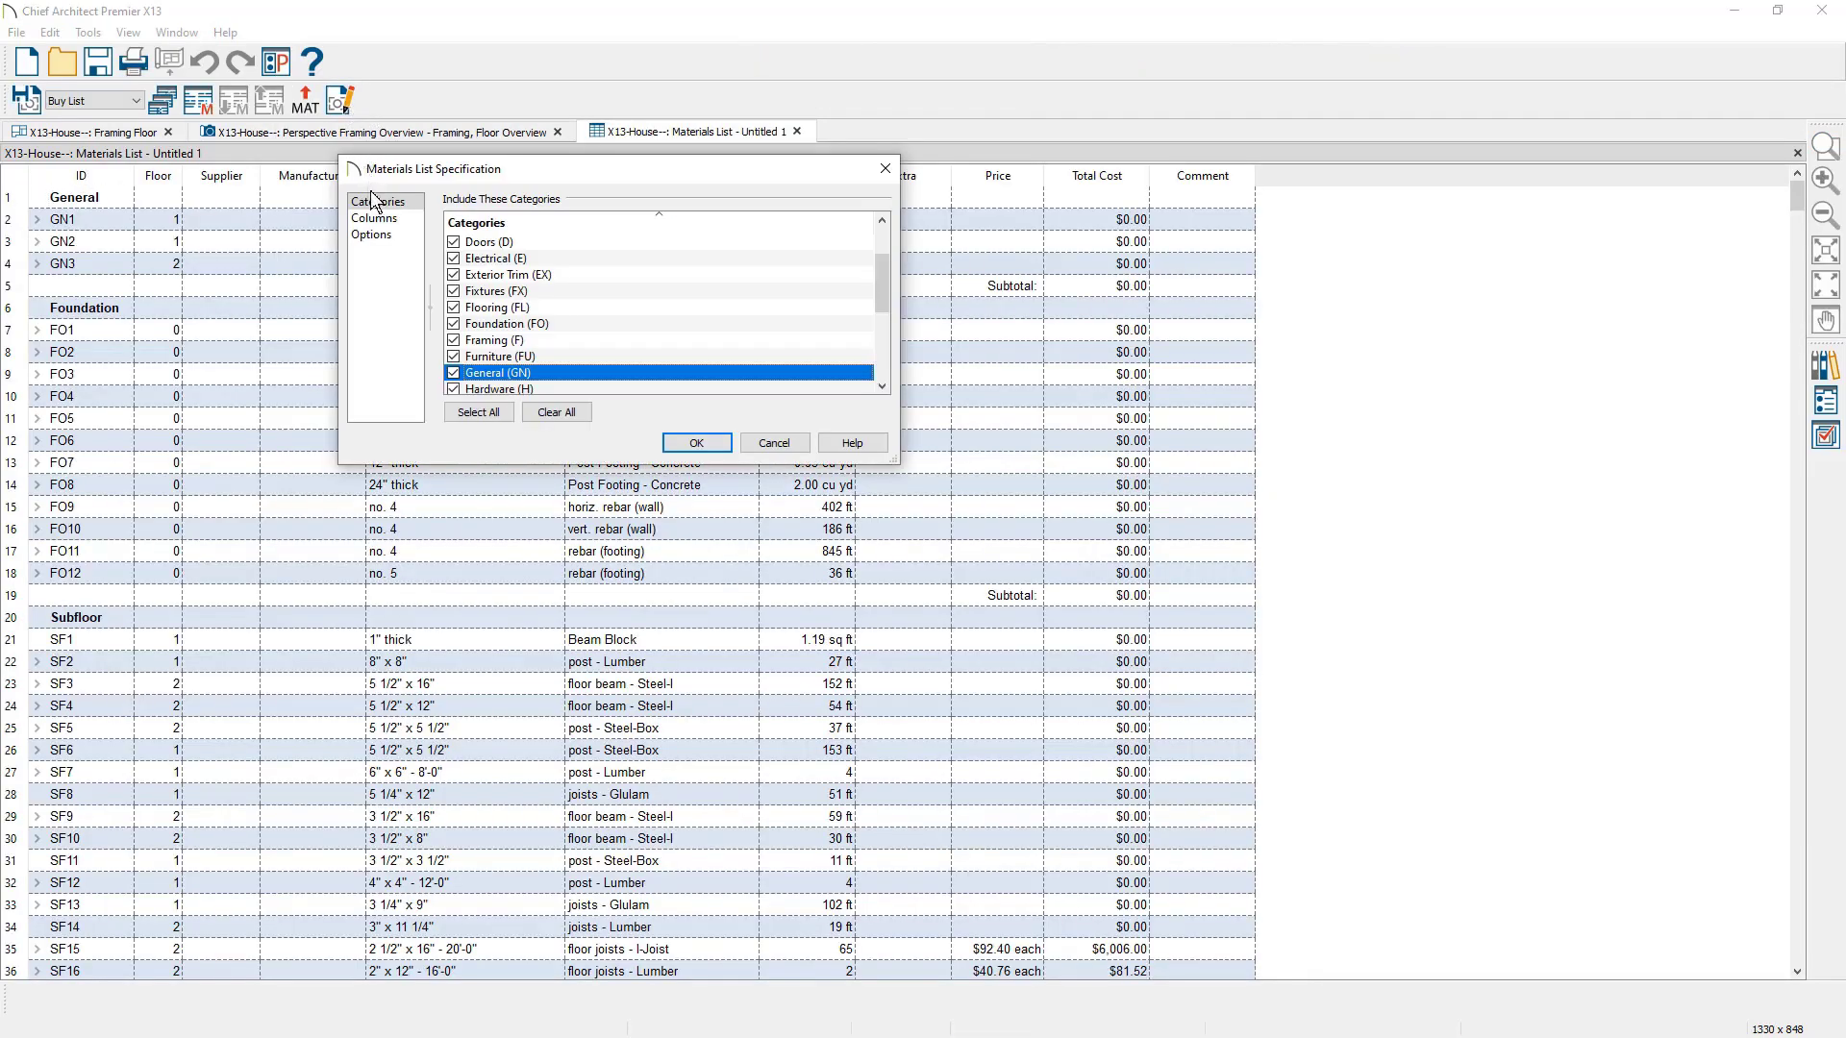
left_click(378, 235)
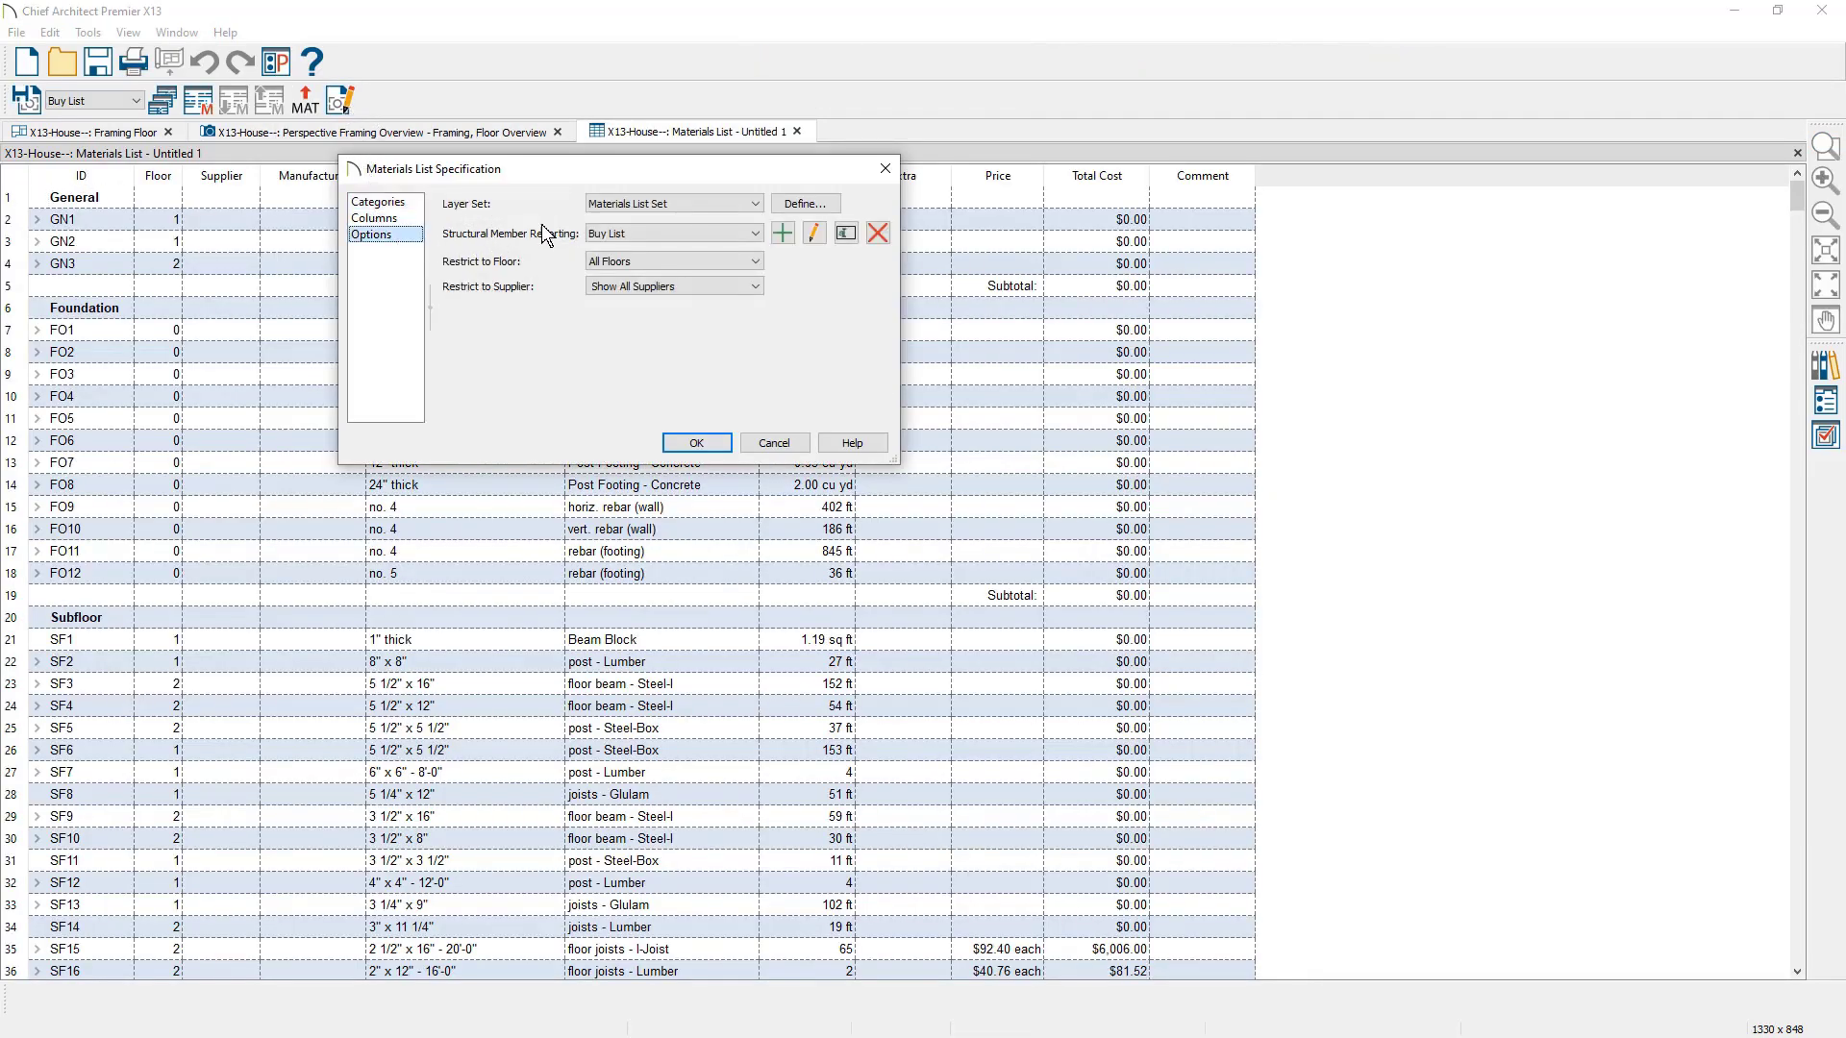
left_click(832, 208)
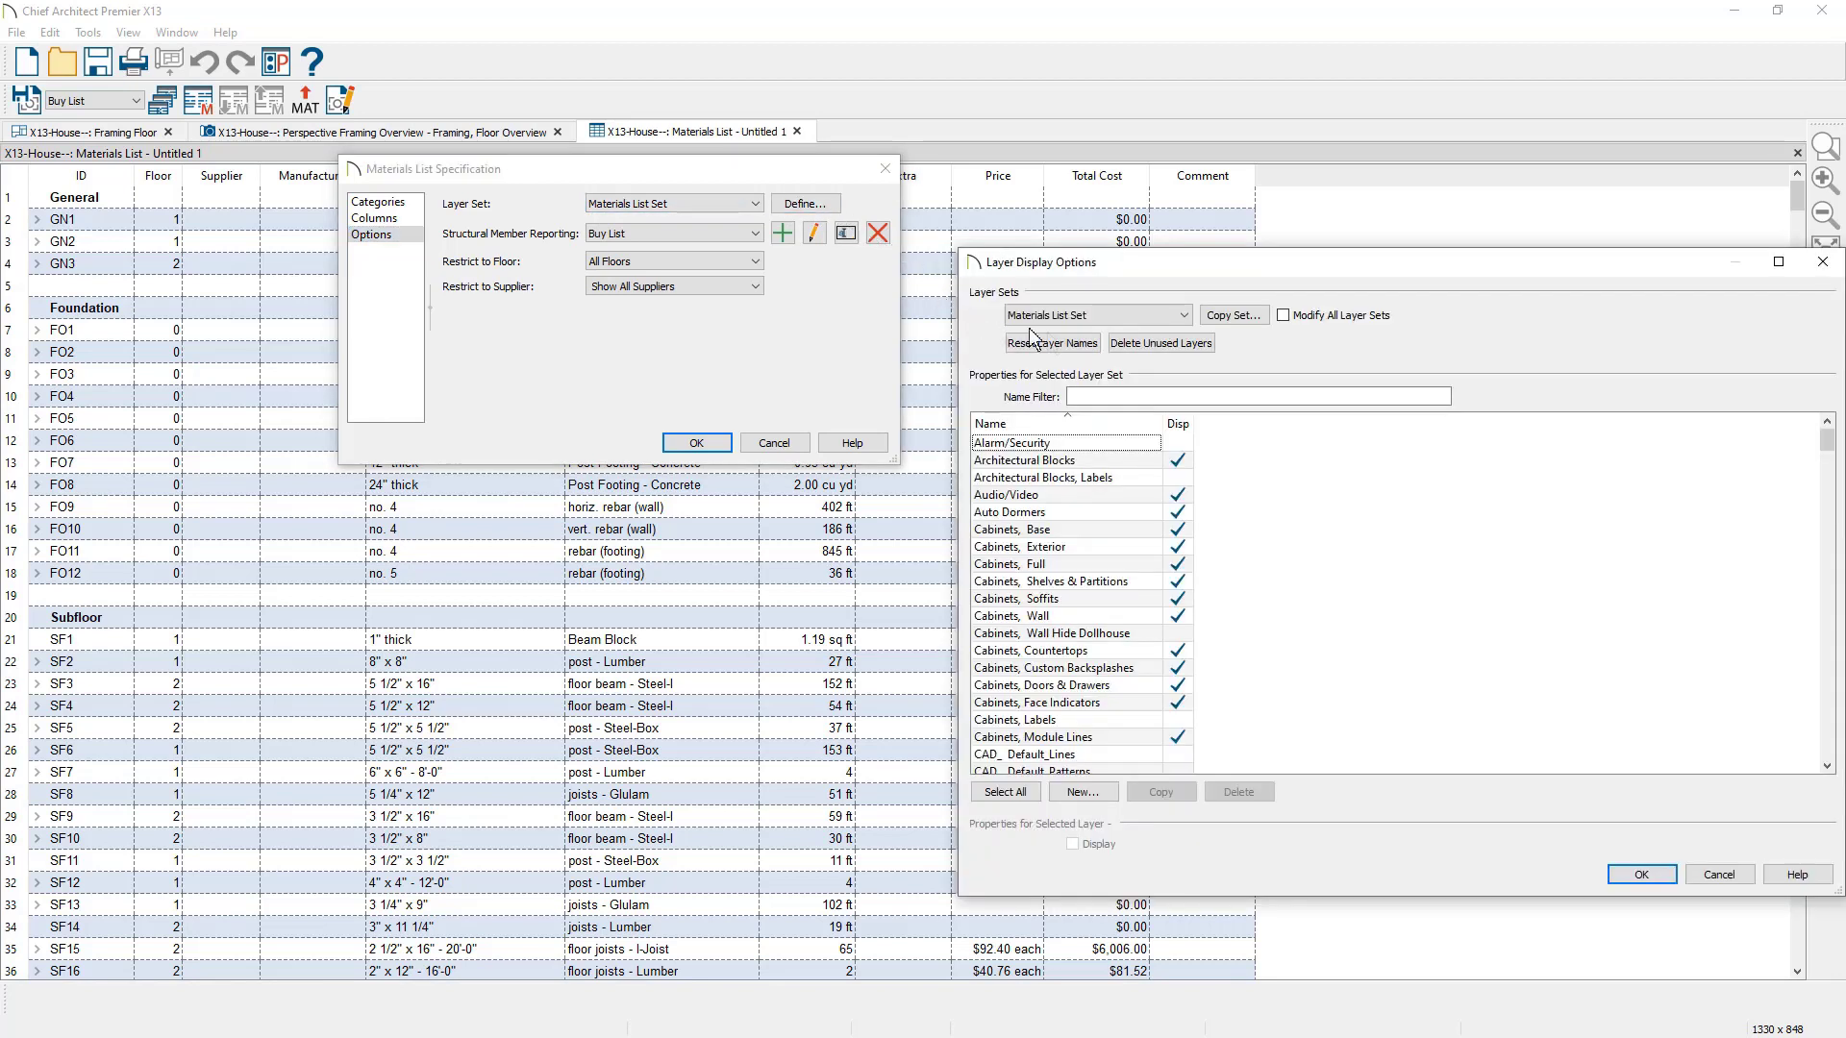
left_click(1240, 317)
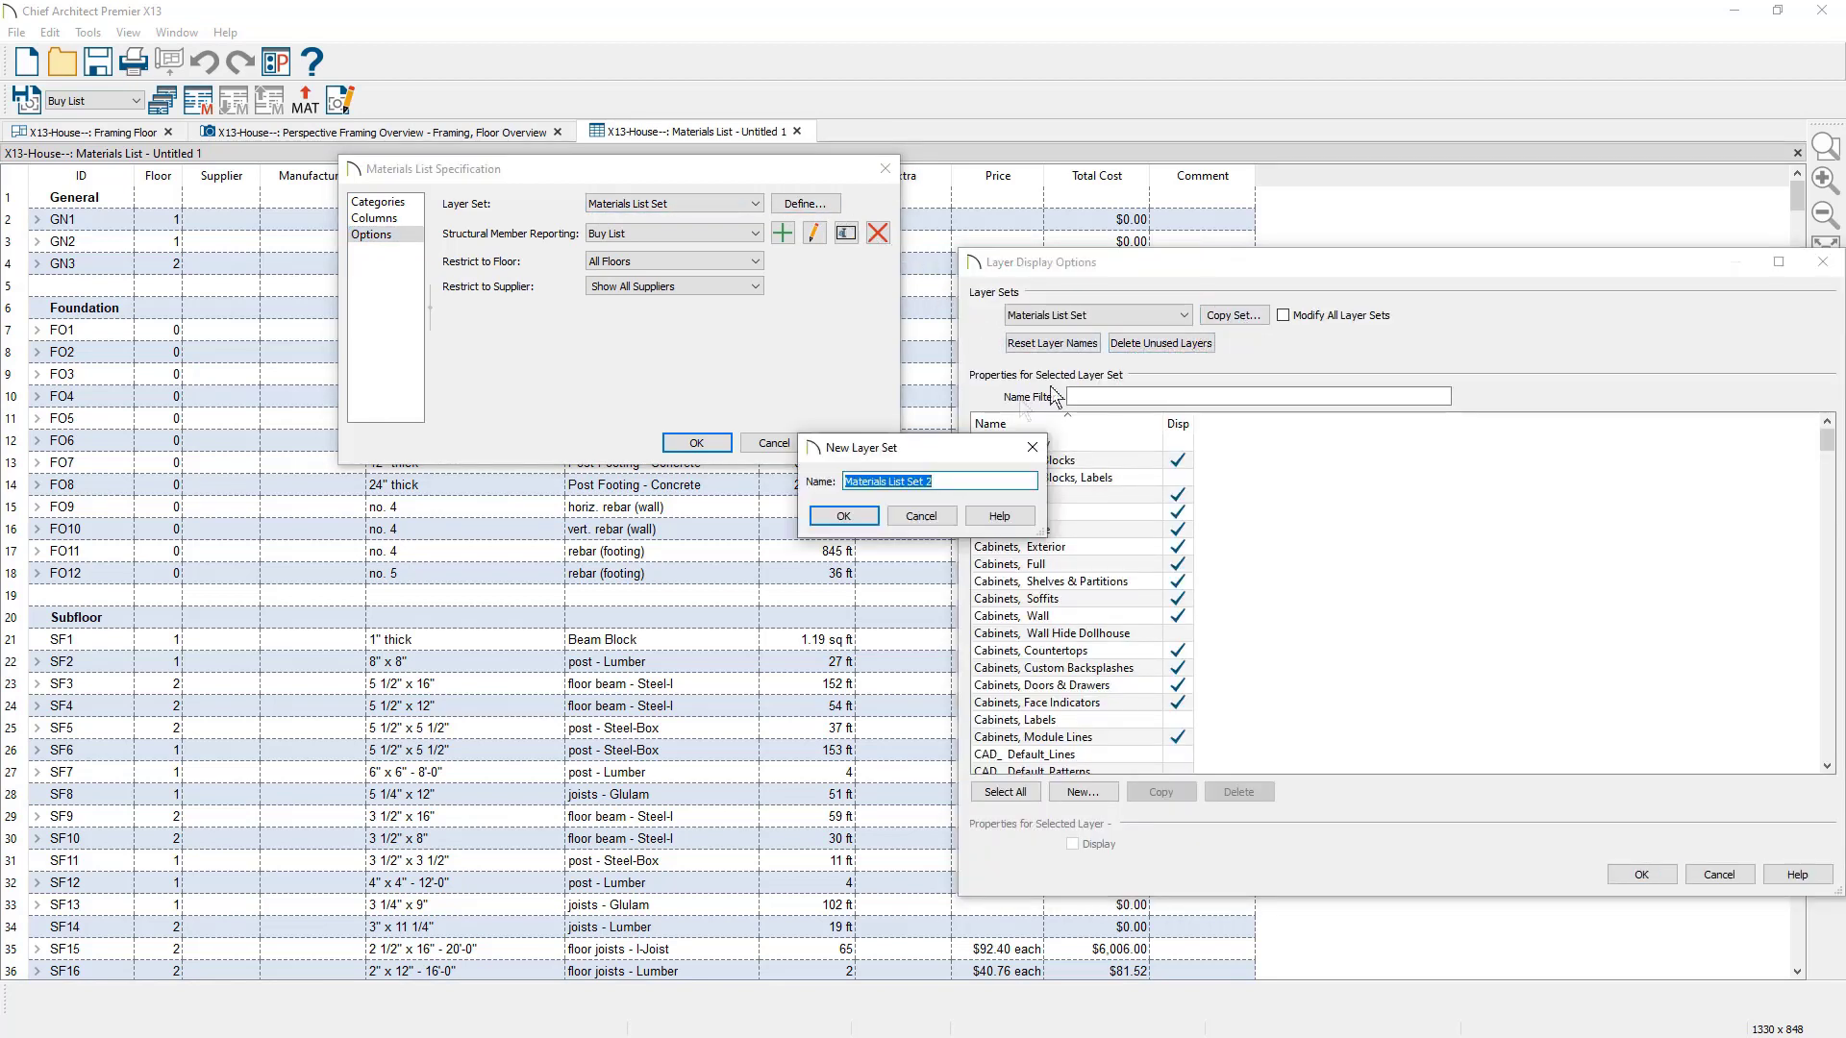
left_click(970, 481)
key("ctrl+shift+Left")
key("ctrl+shift+Left")
type("Floor Framing 2")
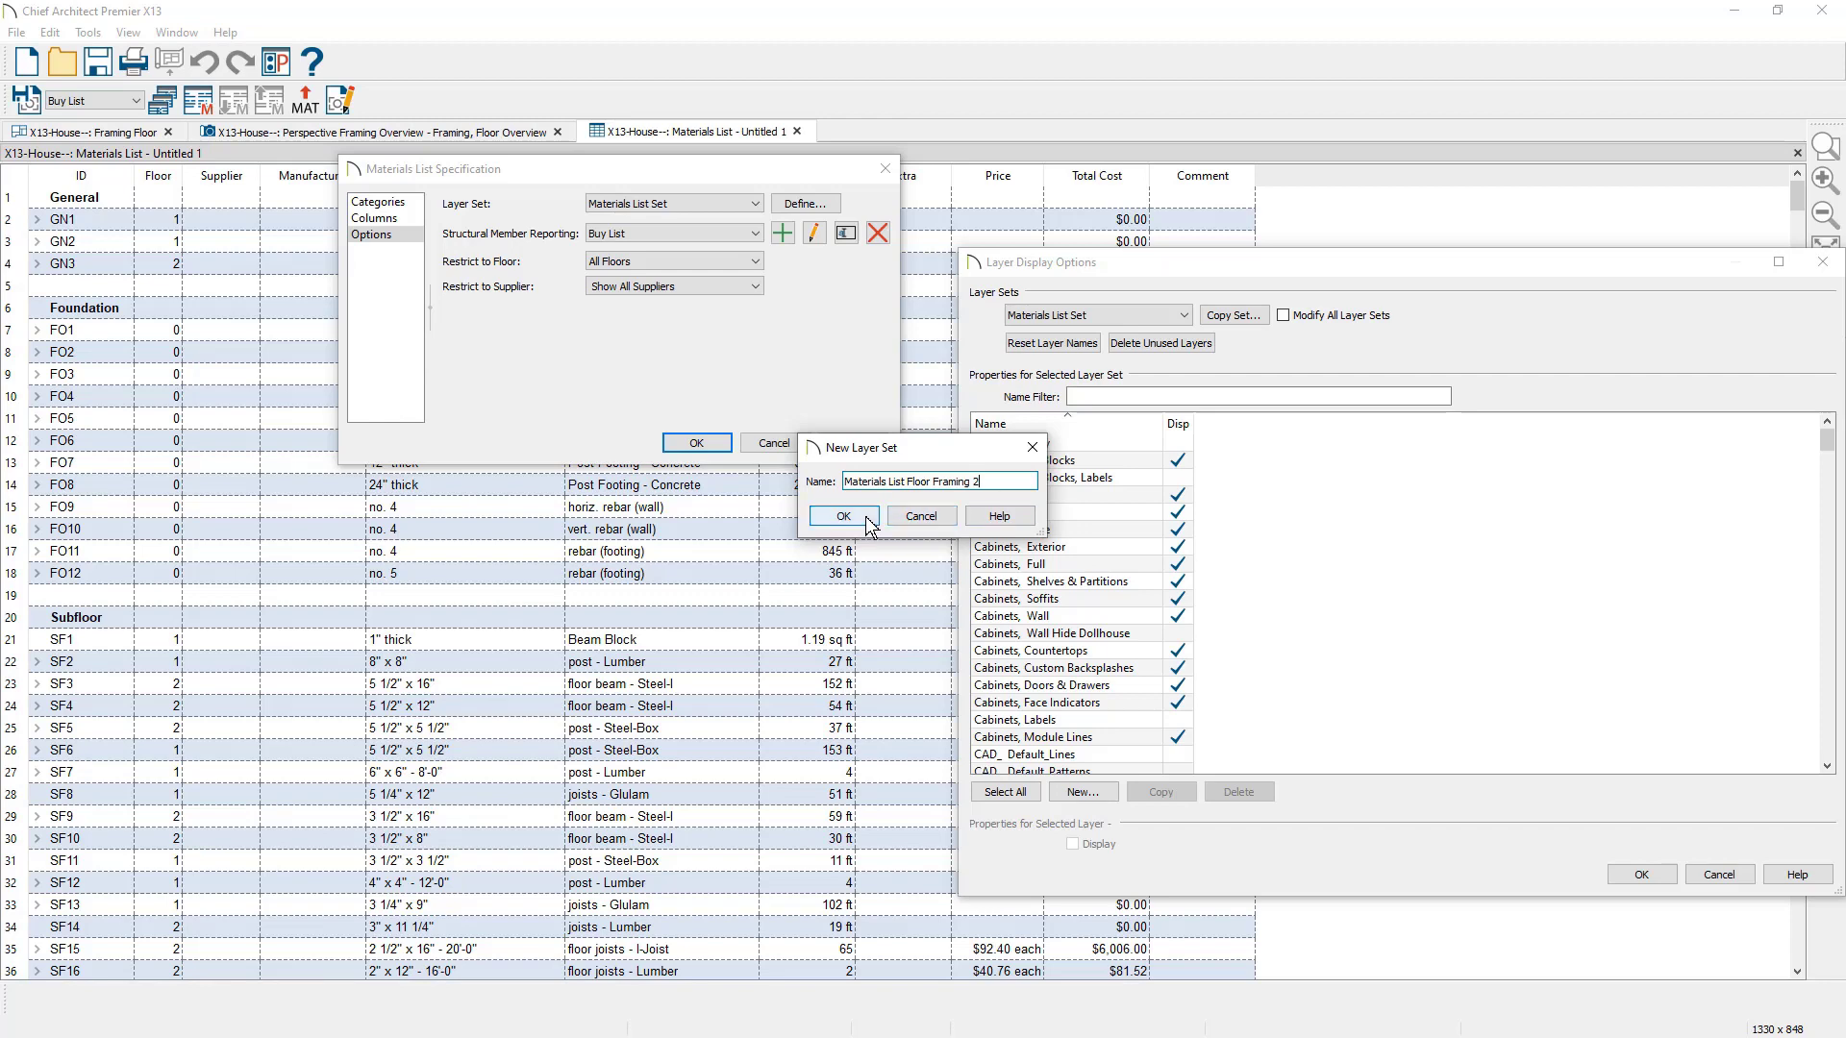
left_click(865, 519)
Turn off all layers except the floor framing ones (beams, posts, blocking, joists, trusses, sill plates, rim joists) and apply.
left_click(1011, 794)
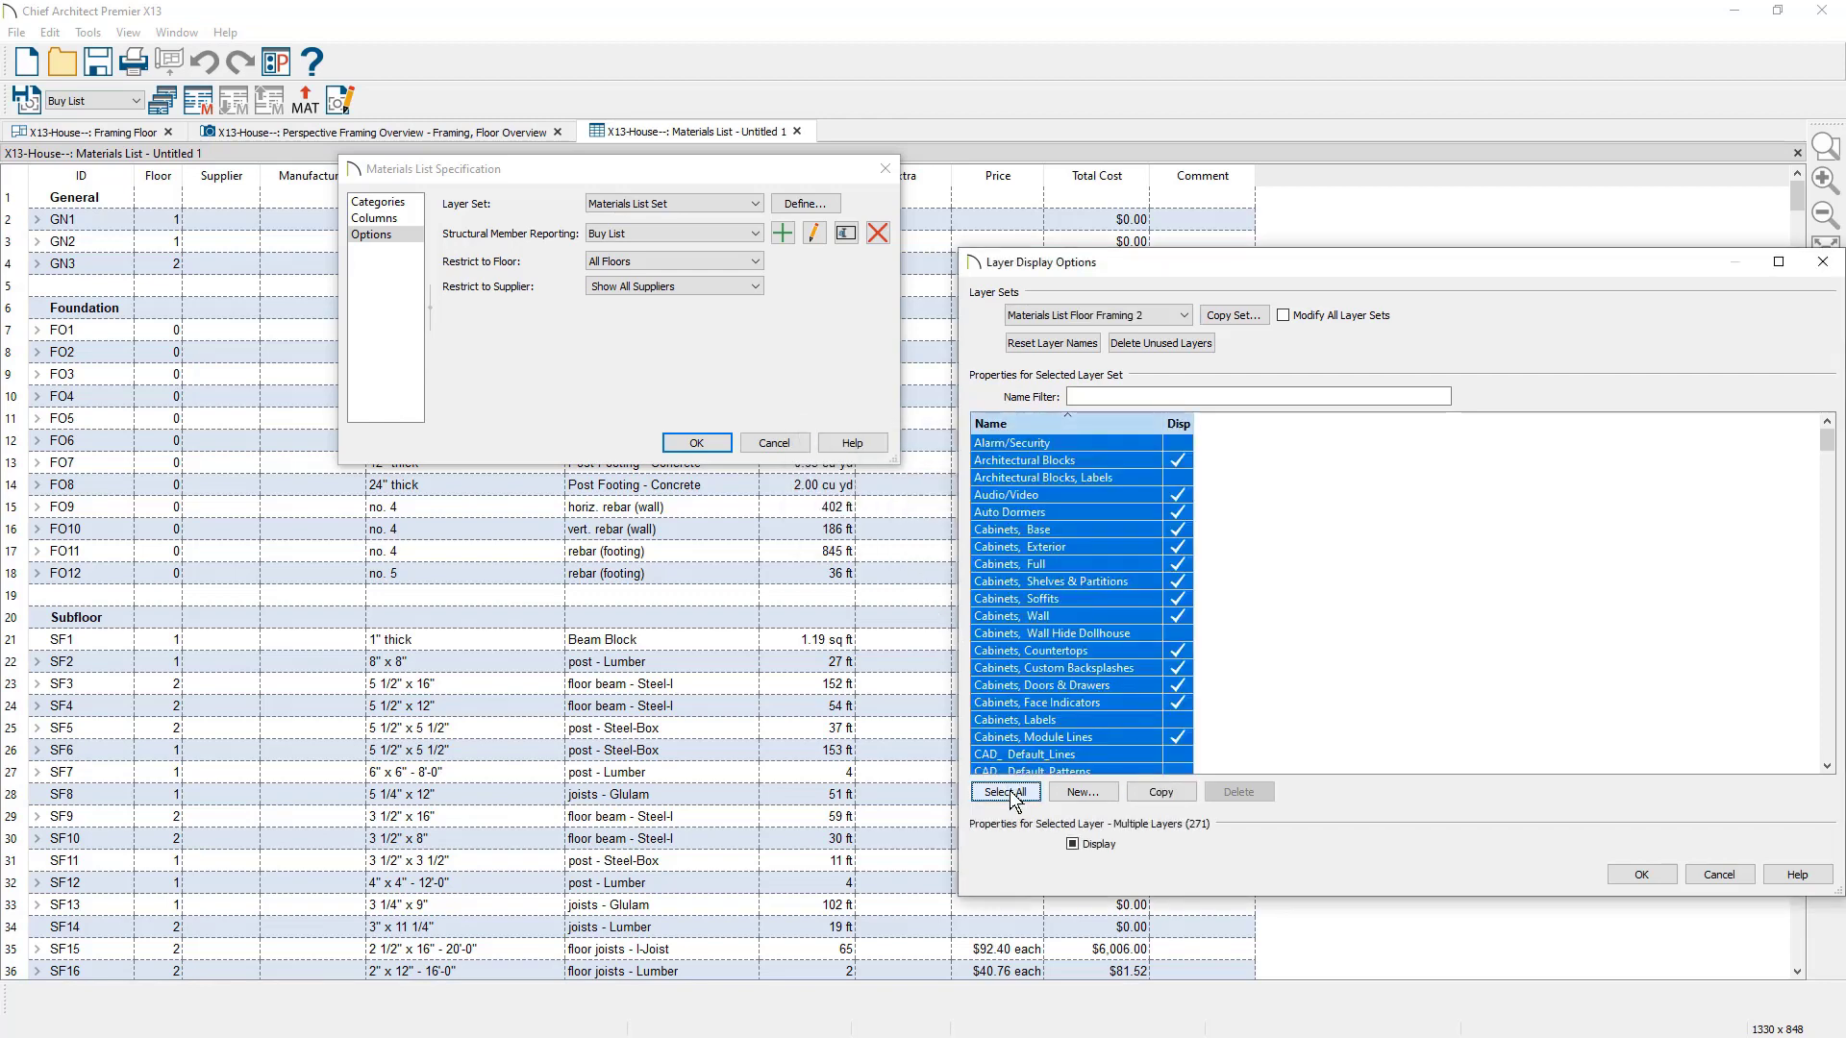
left_click(1072, 844)
left_click(1073, 843)
left_click(1144, 398)
type("framing")
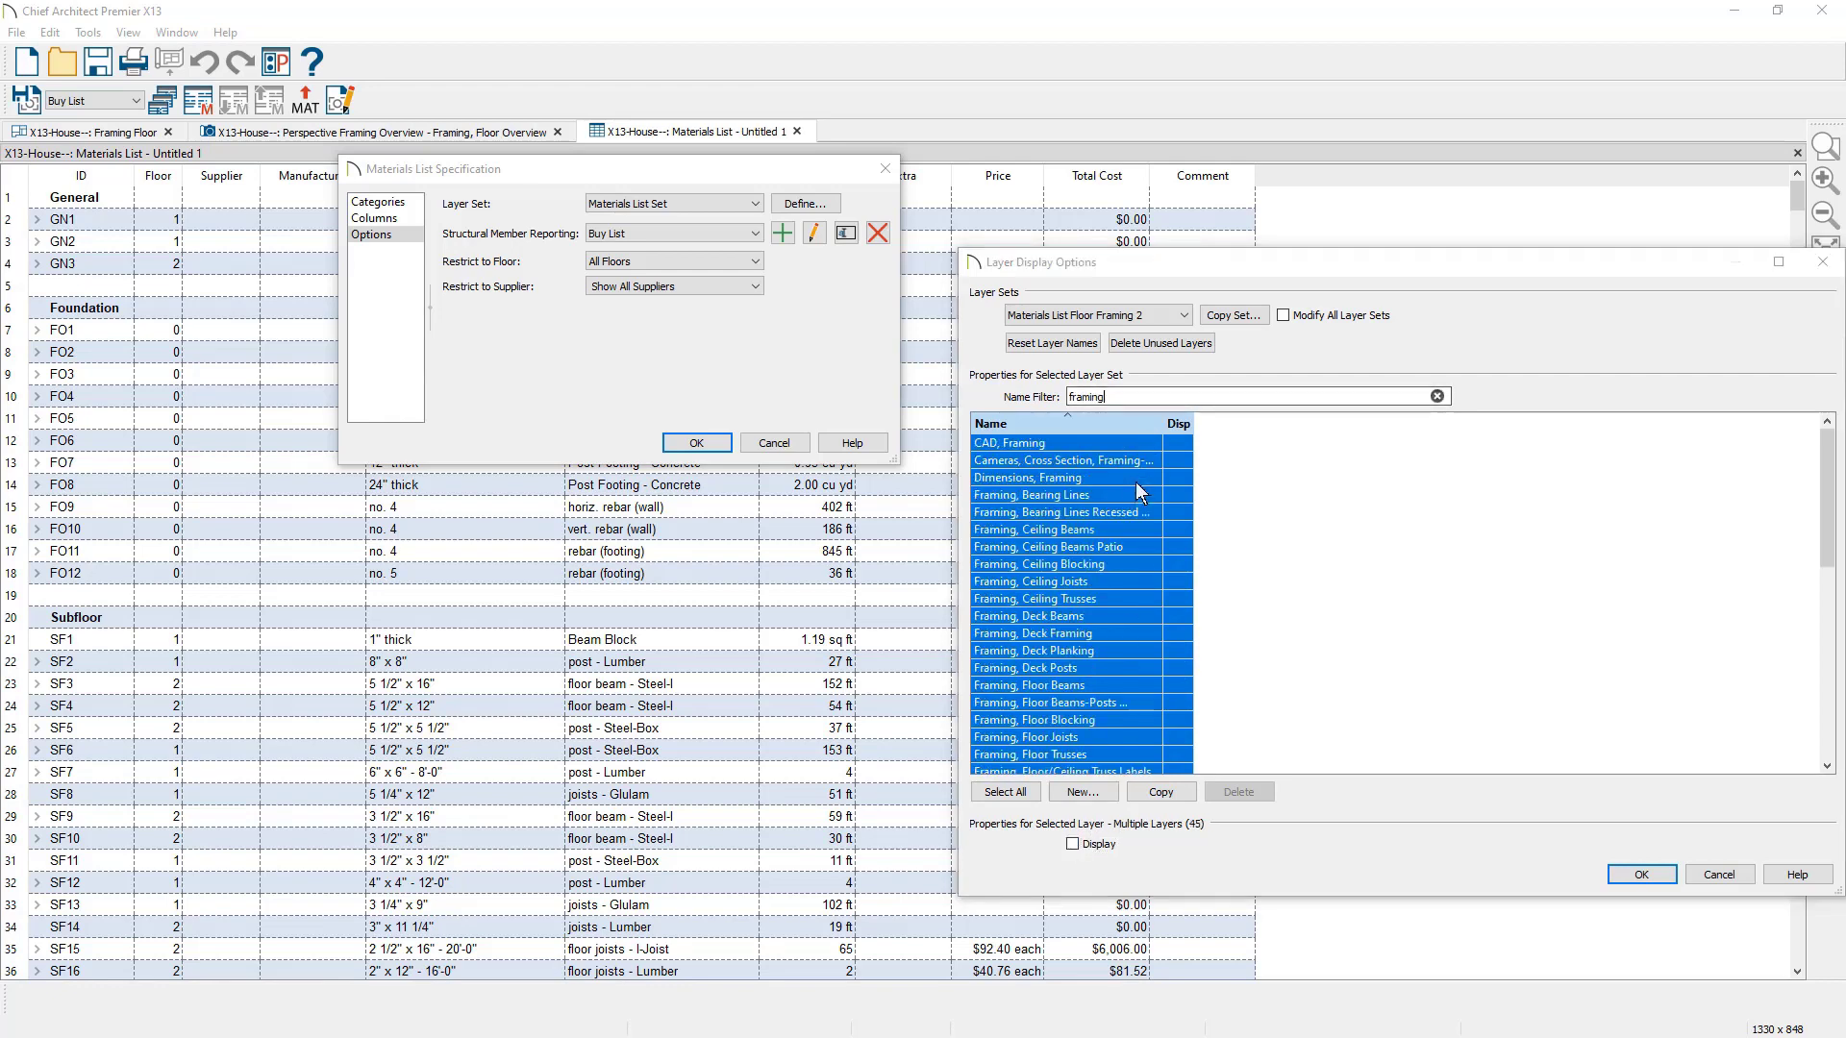
left_click(1178, 684)
left_click(1178, 702)
left_click(1179, 720)
left_click(1179, 737)
left_click(1179, 755)
scroll(1176, 754, "down", 8)
left_click(1179, 685)
left_click(1174, 582)
left_click(1611, 875)
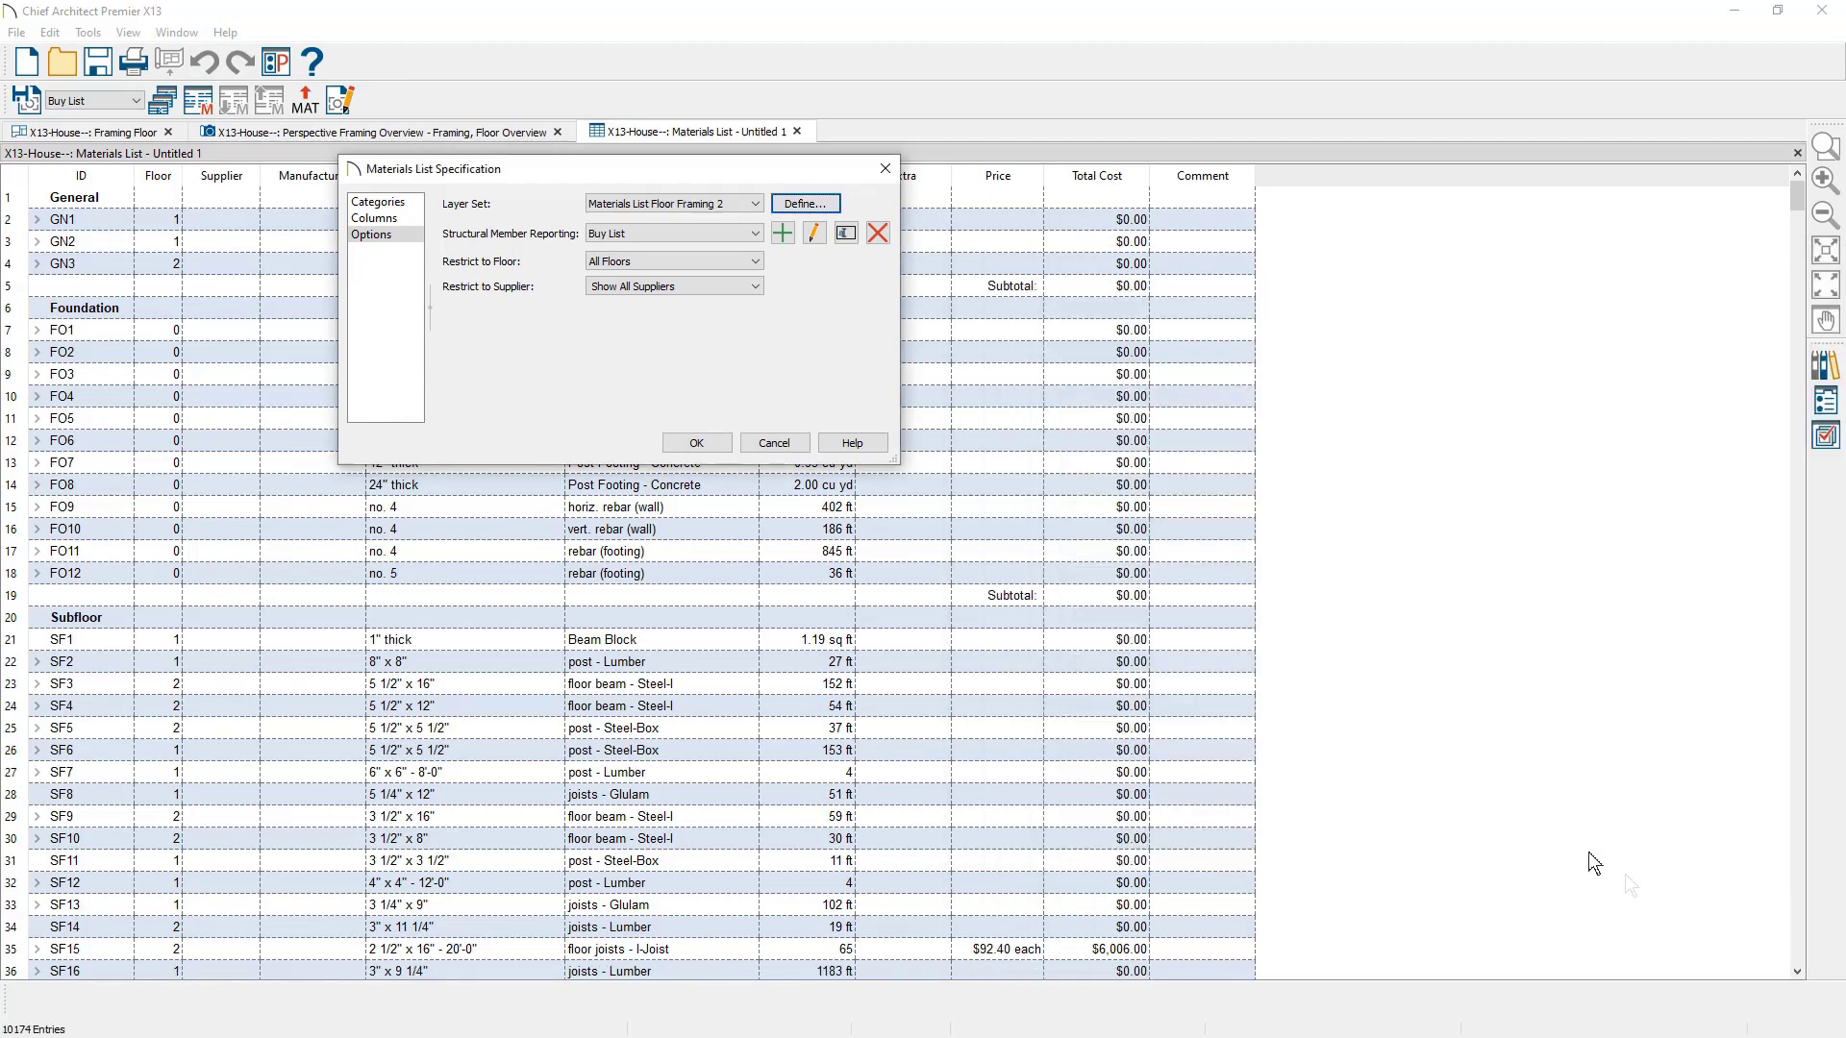
left_click(724, 441)
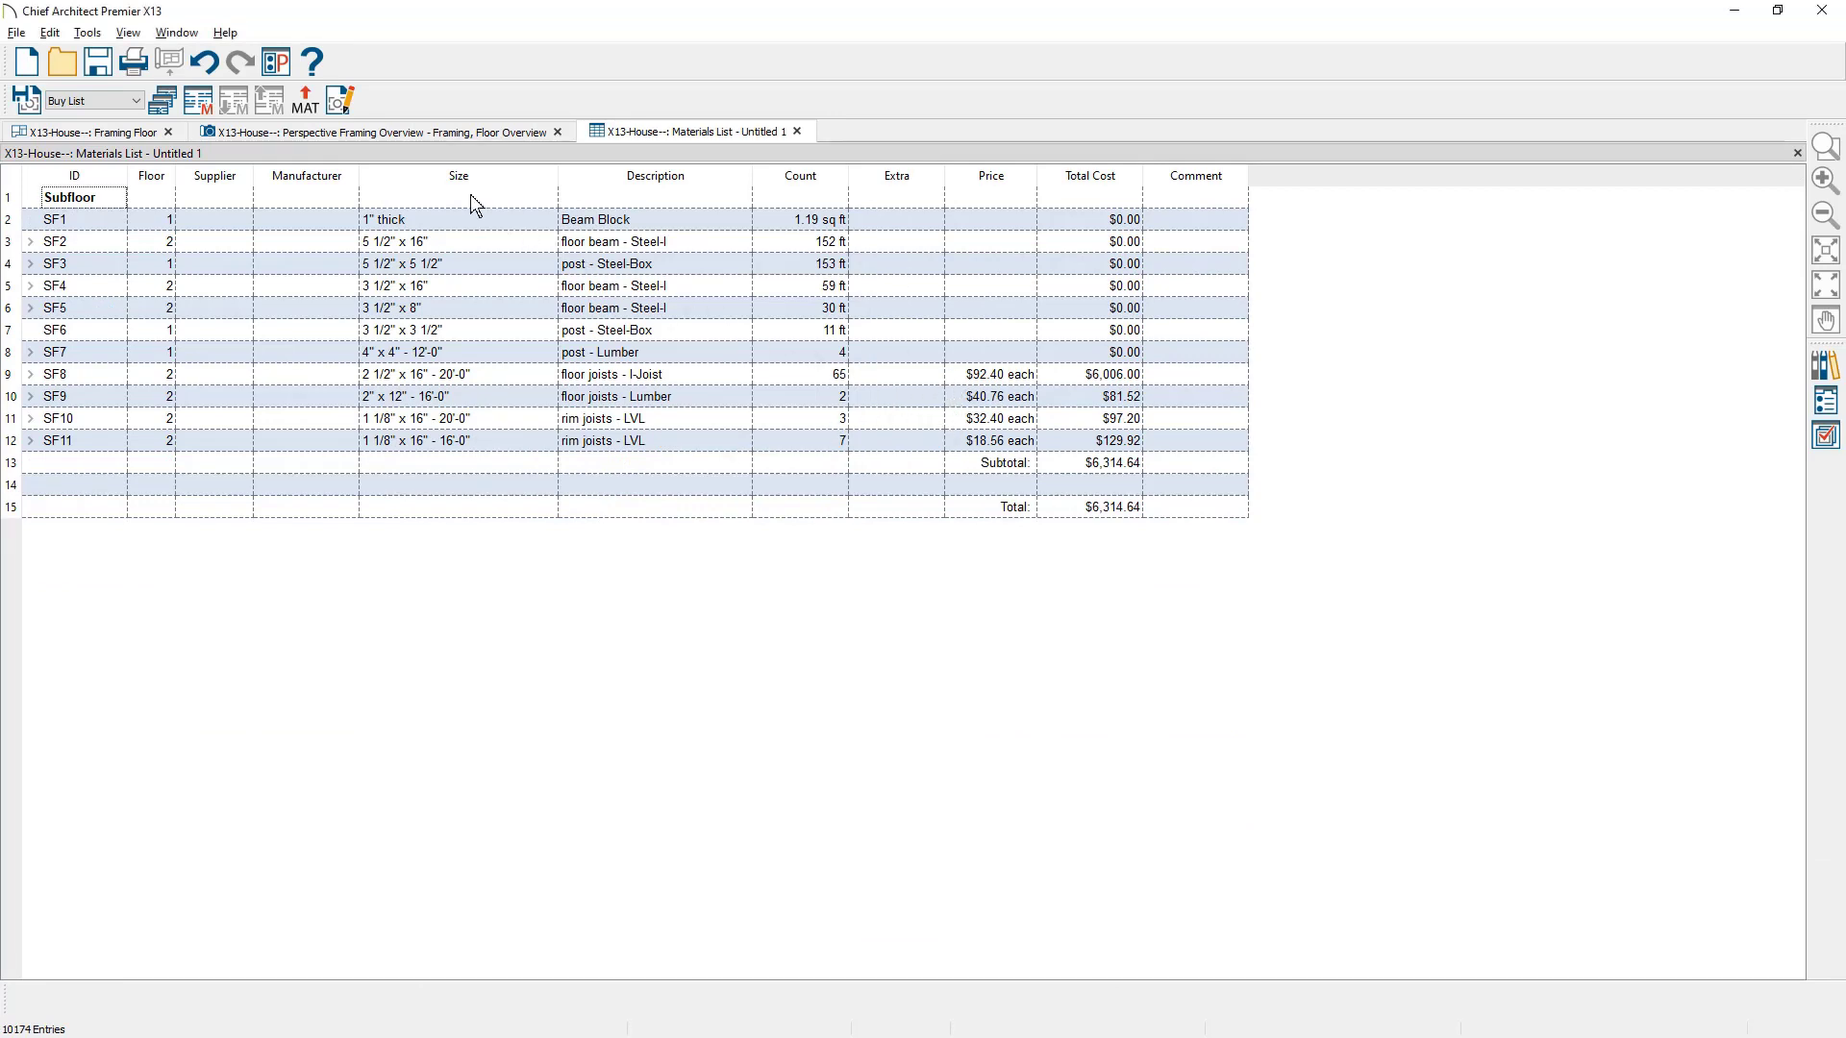
Review the buy list board sizes in the materials list specification.
left_click(348, 108)
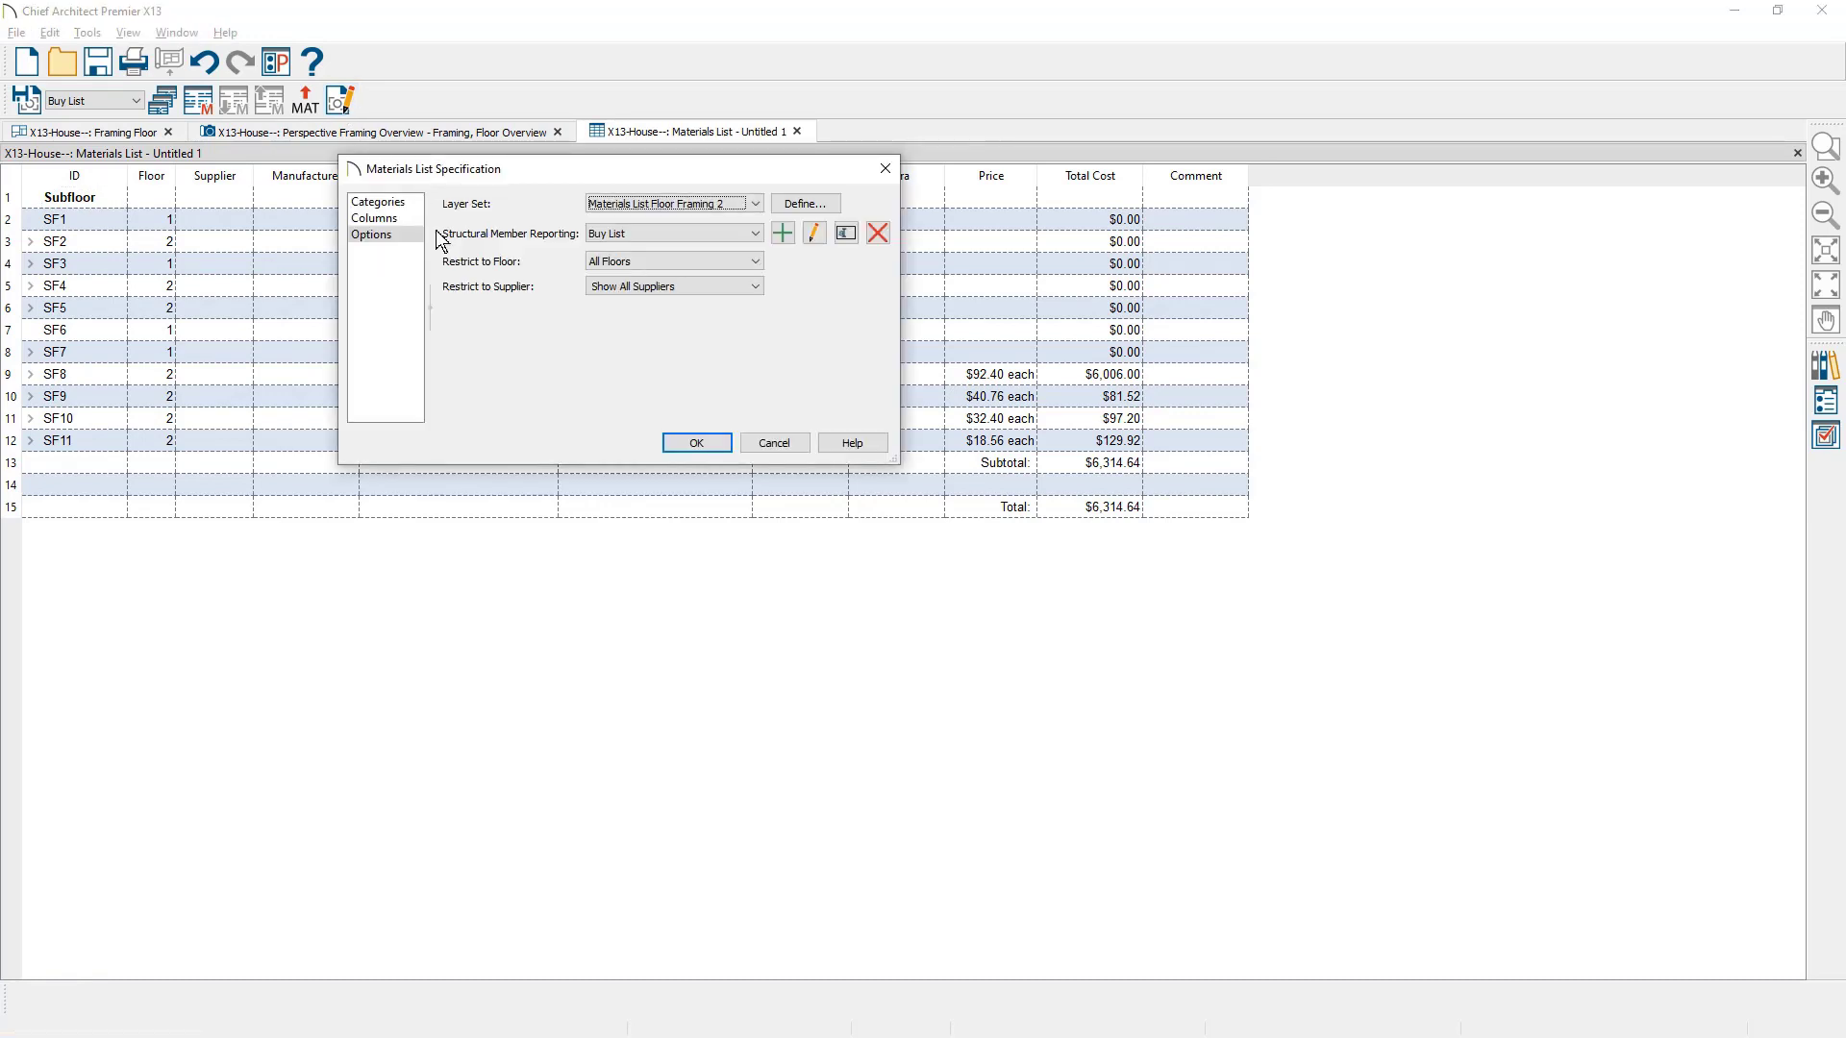
left_click(815, 241)
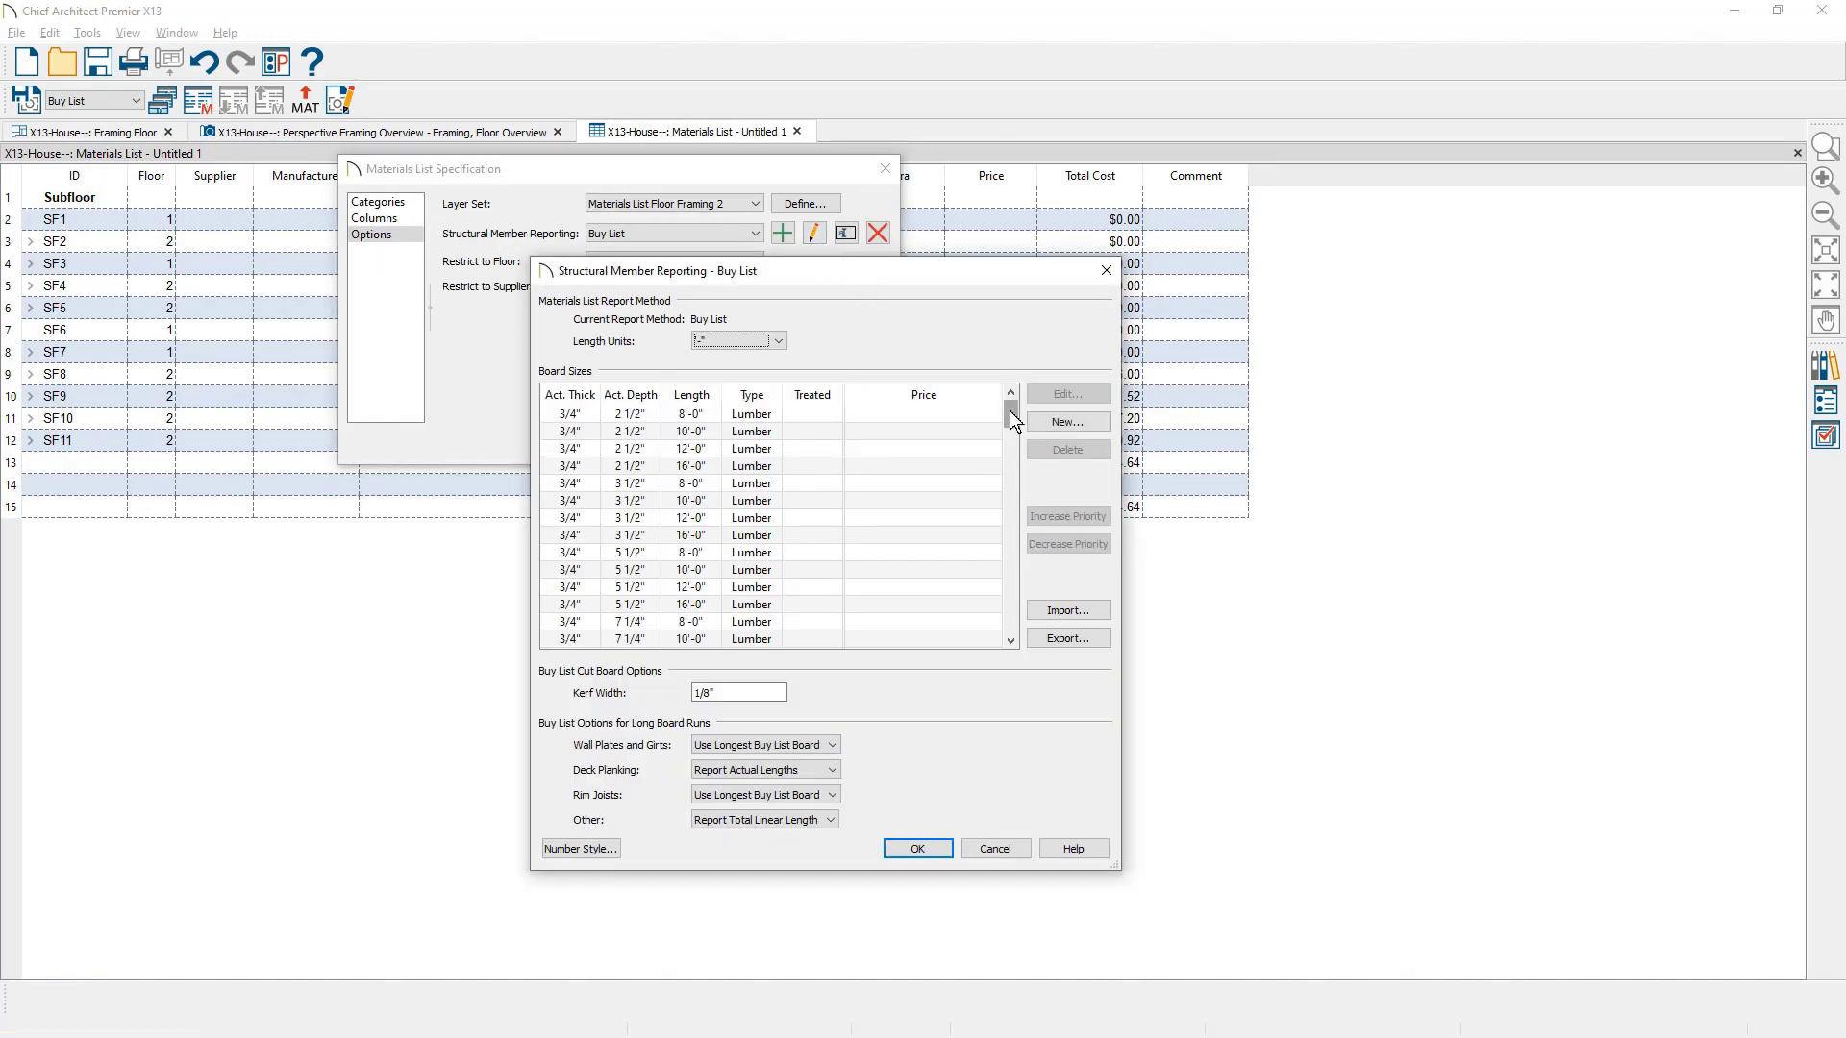
left_click_drag(1010, 411, 1011, 454)
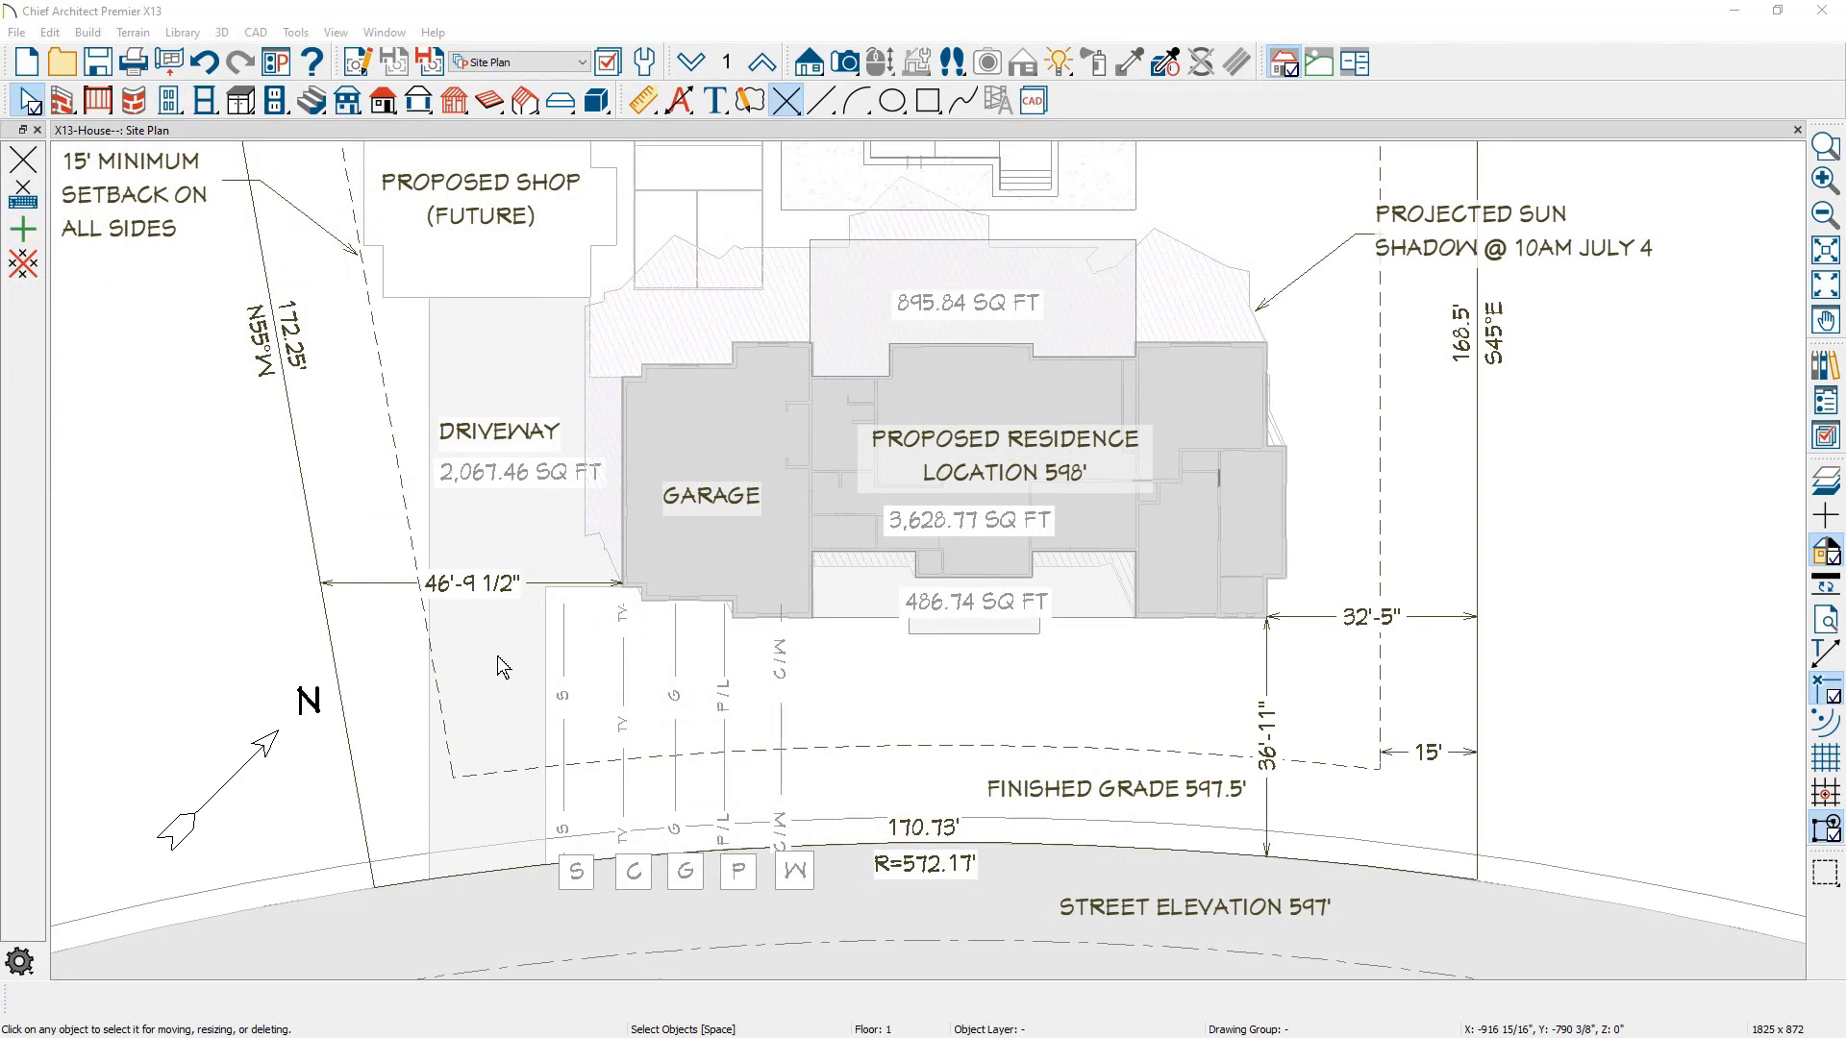
Check the driveway's area and volume in its polyline specification.
double_click(498, 656)
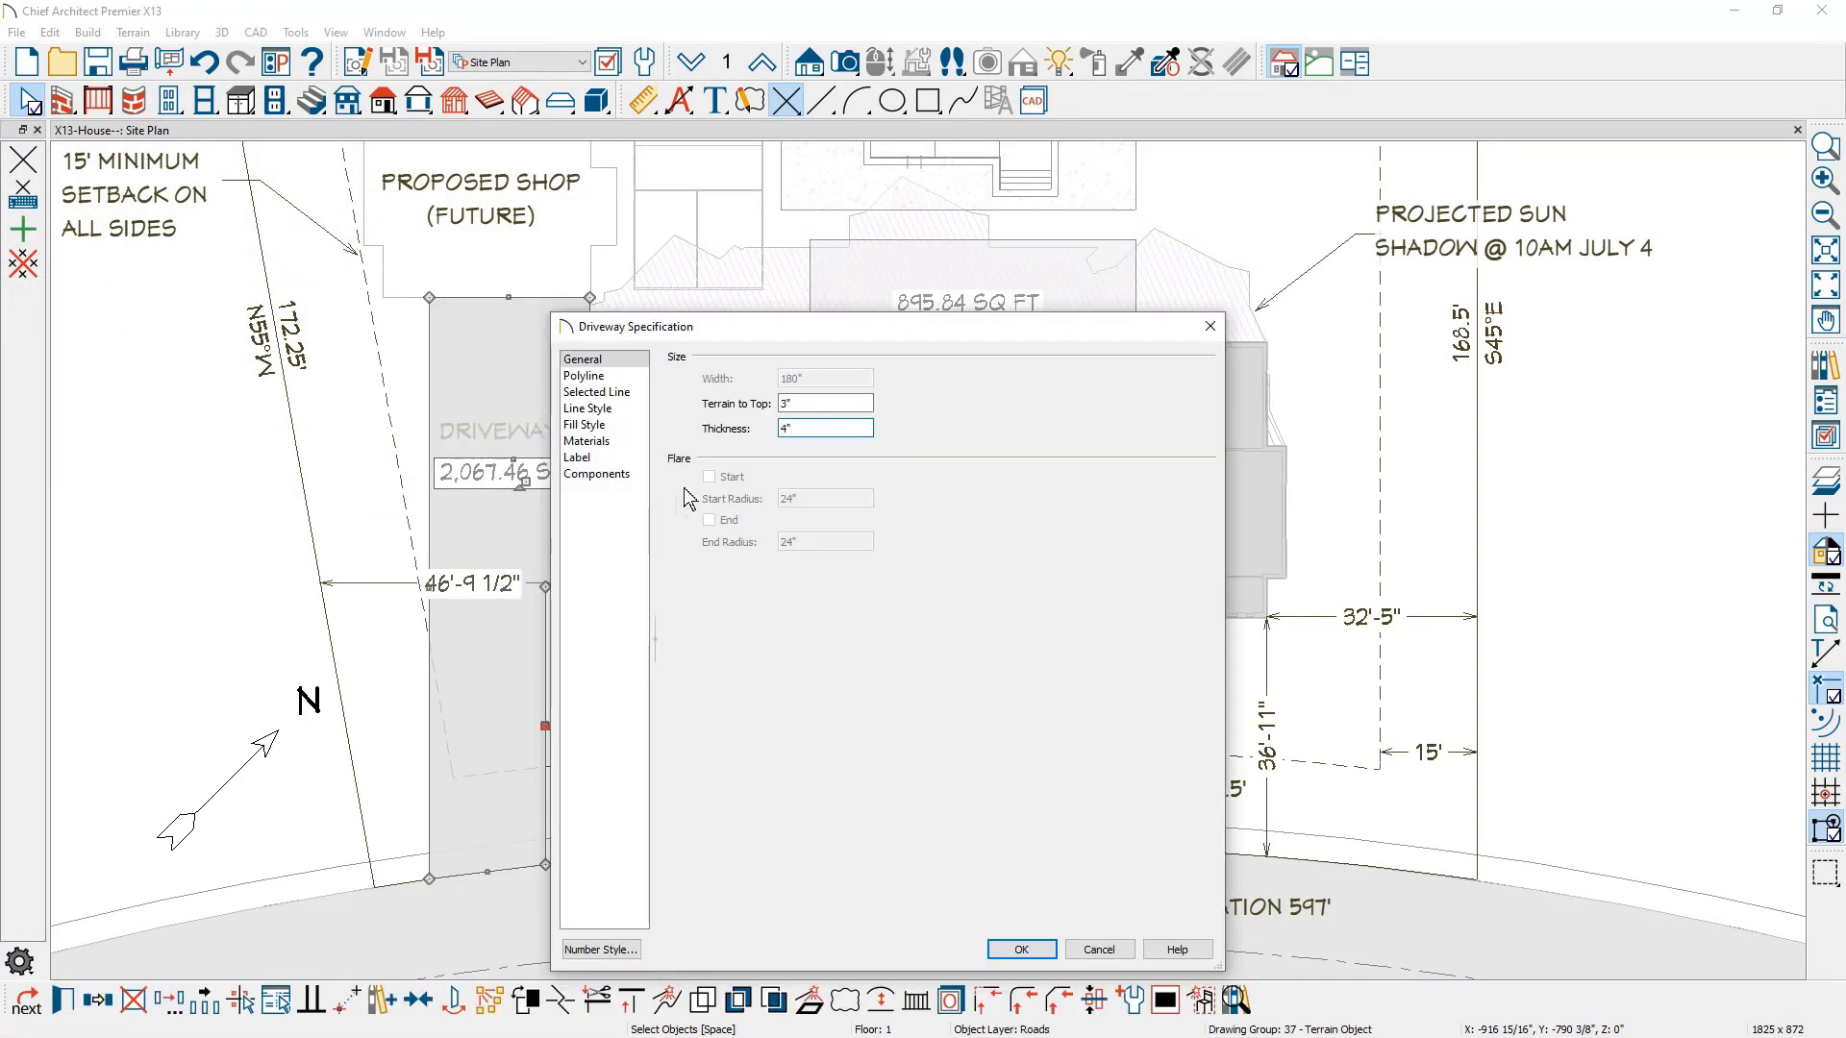
left_click(583, 375)
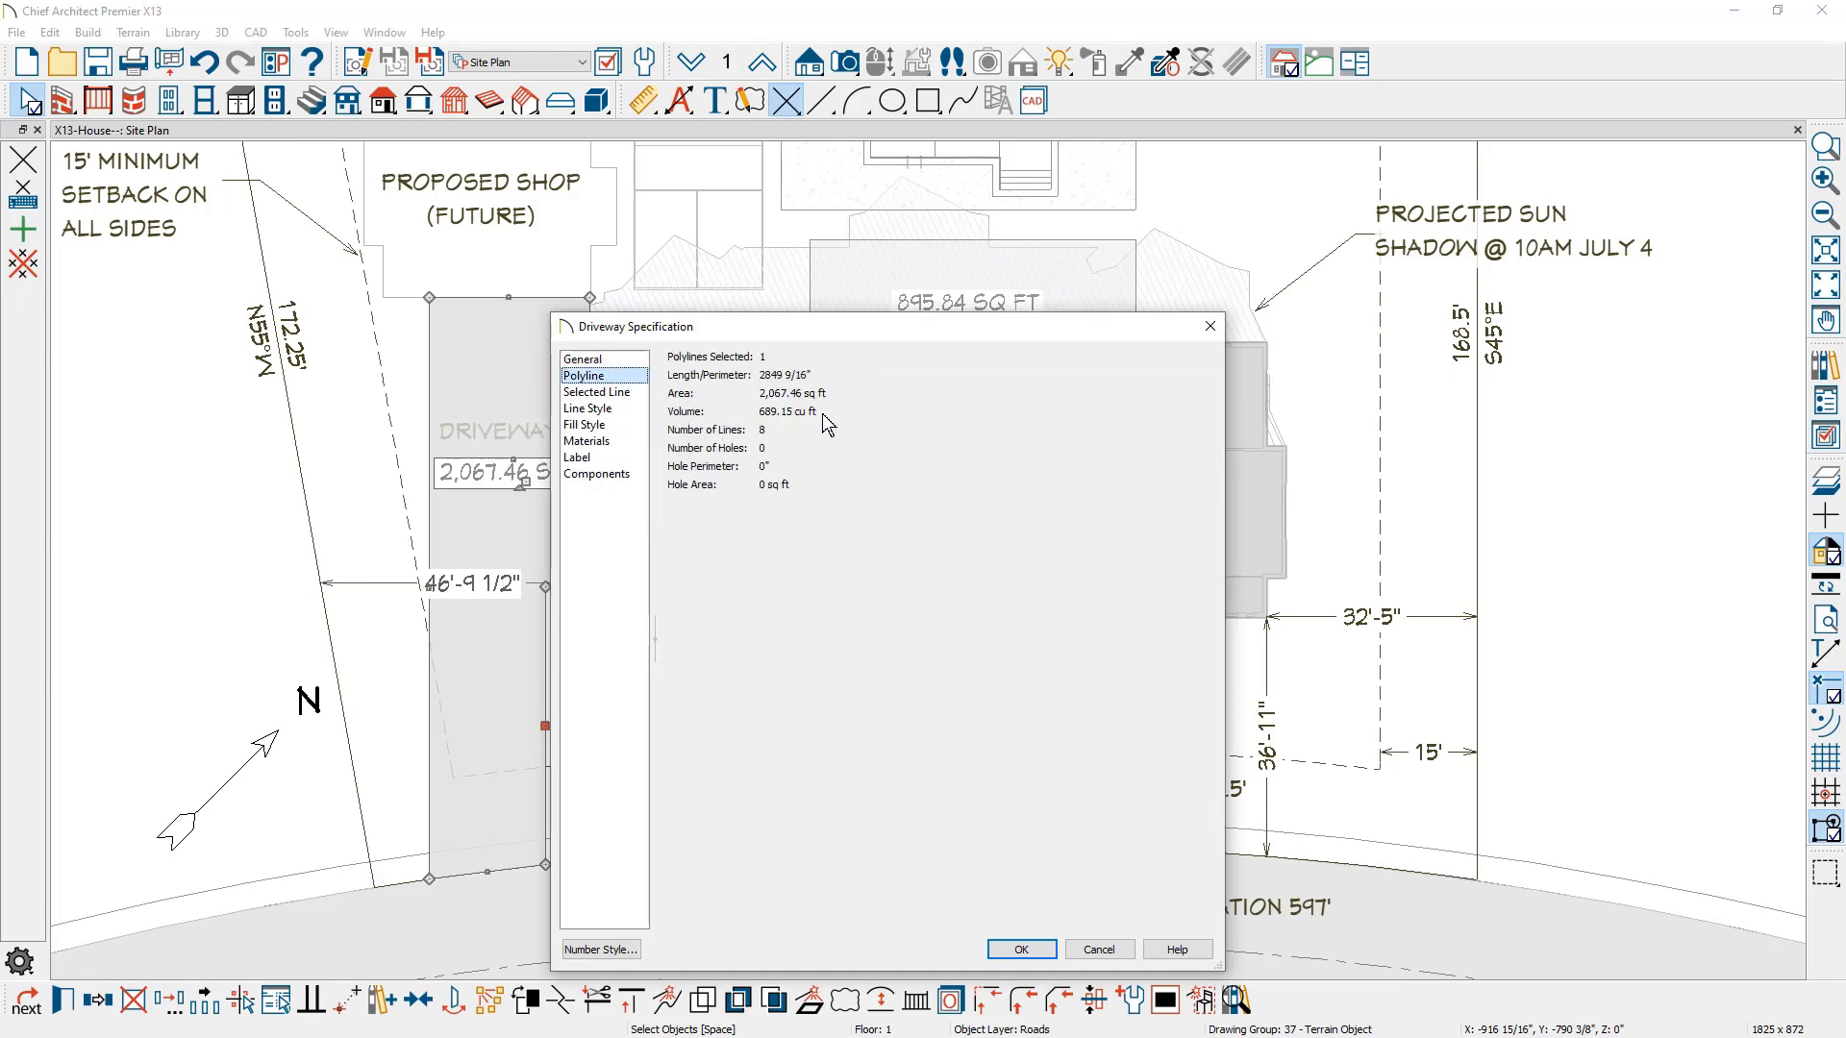
key("Escape")
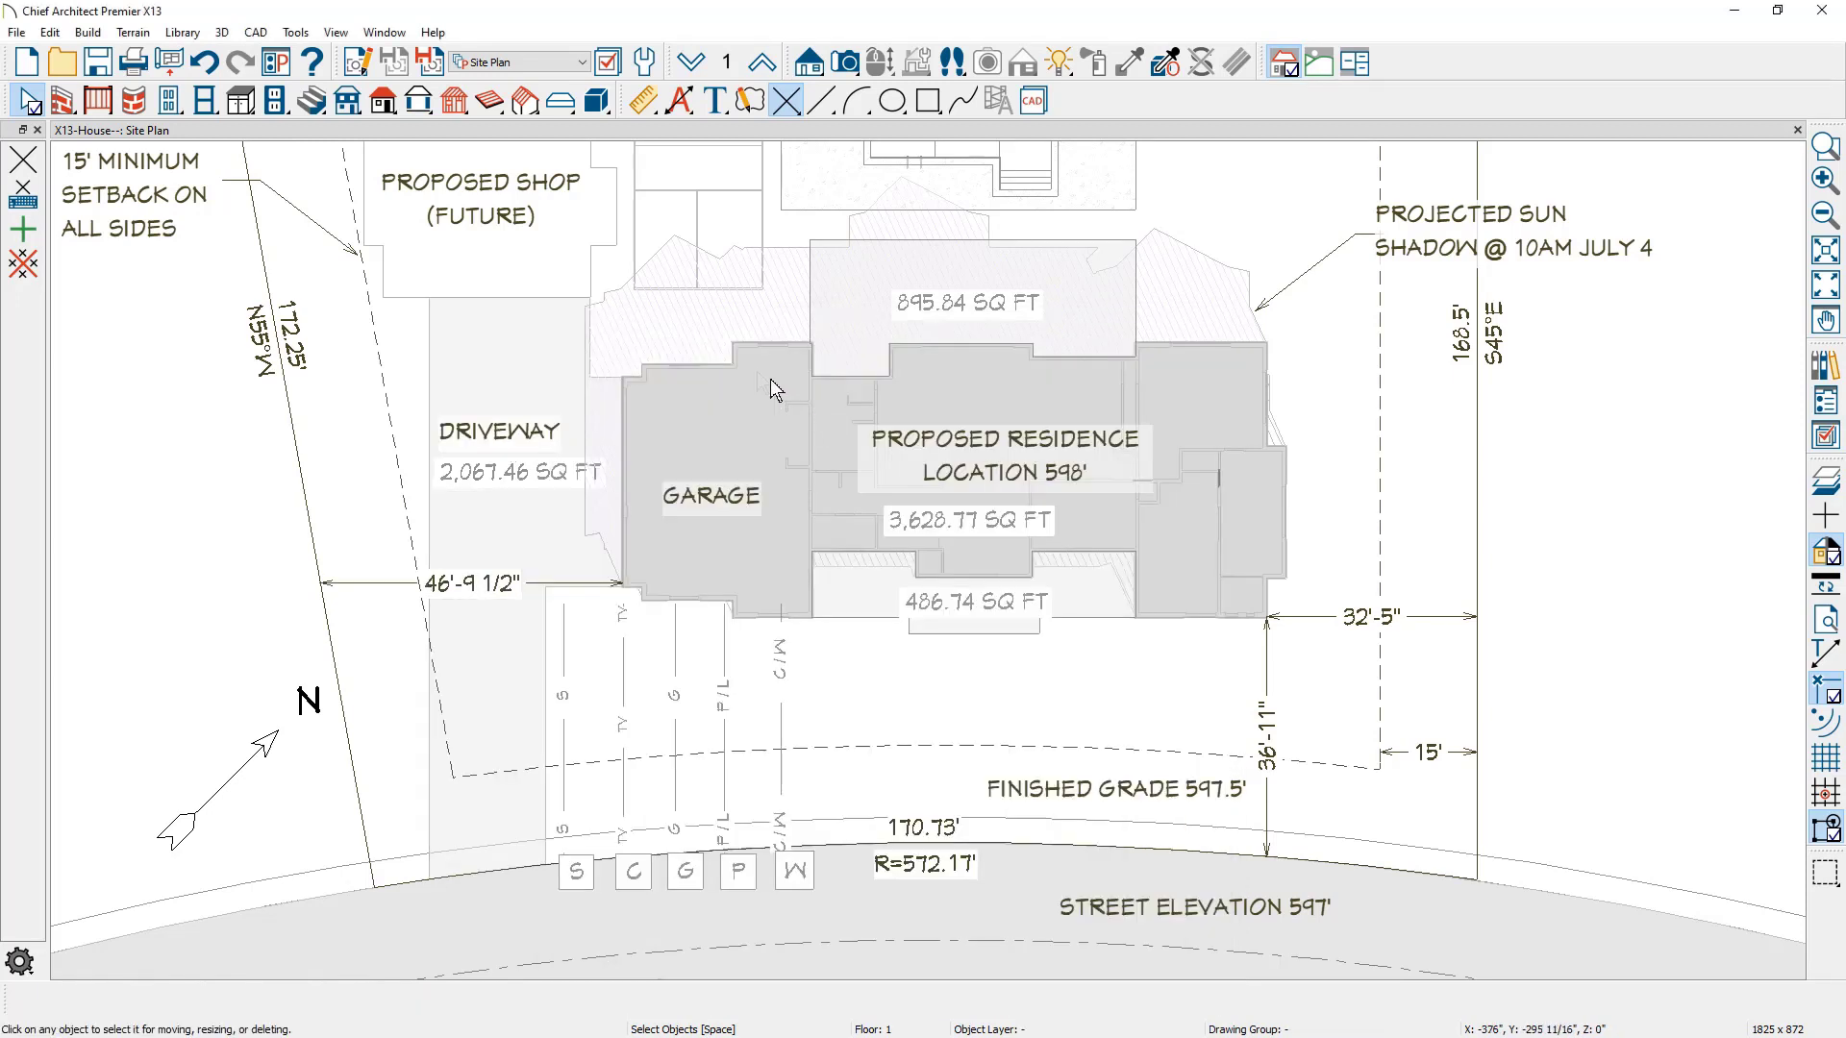
Calculate the site materials list for all floors.
left_click(295, 33)
mouse_move(362, 296)
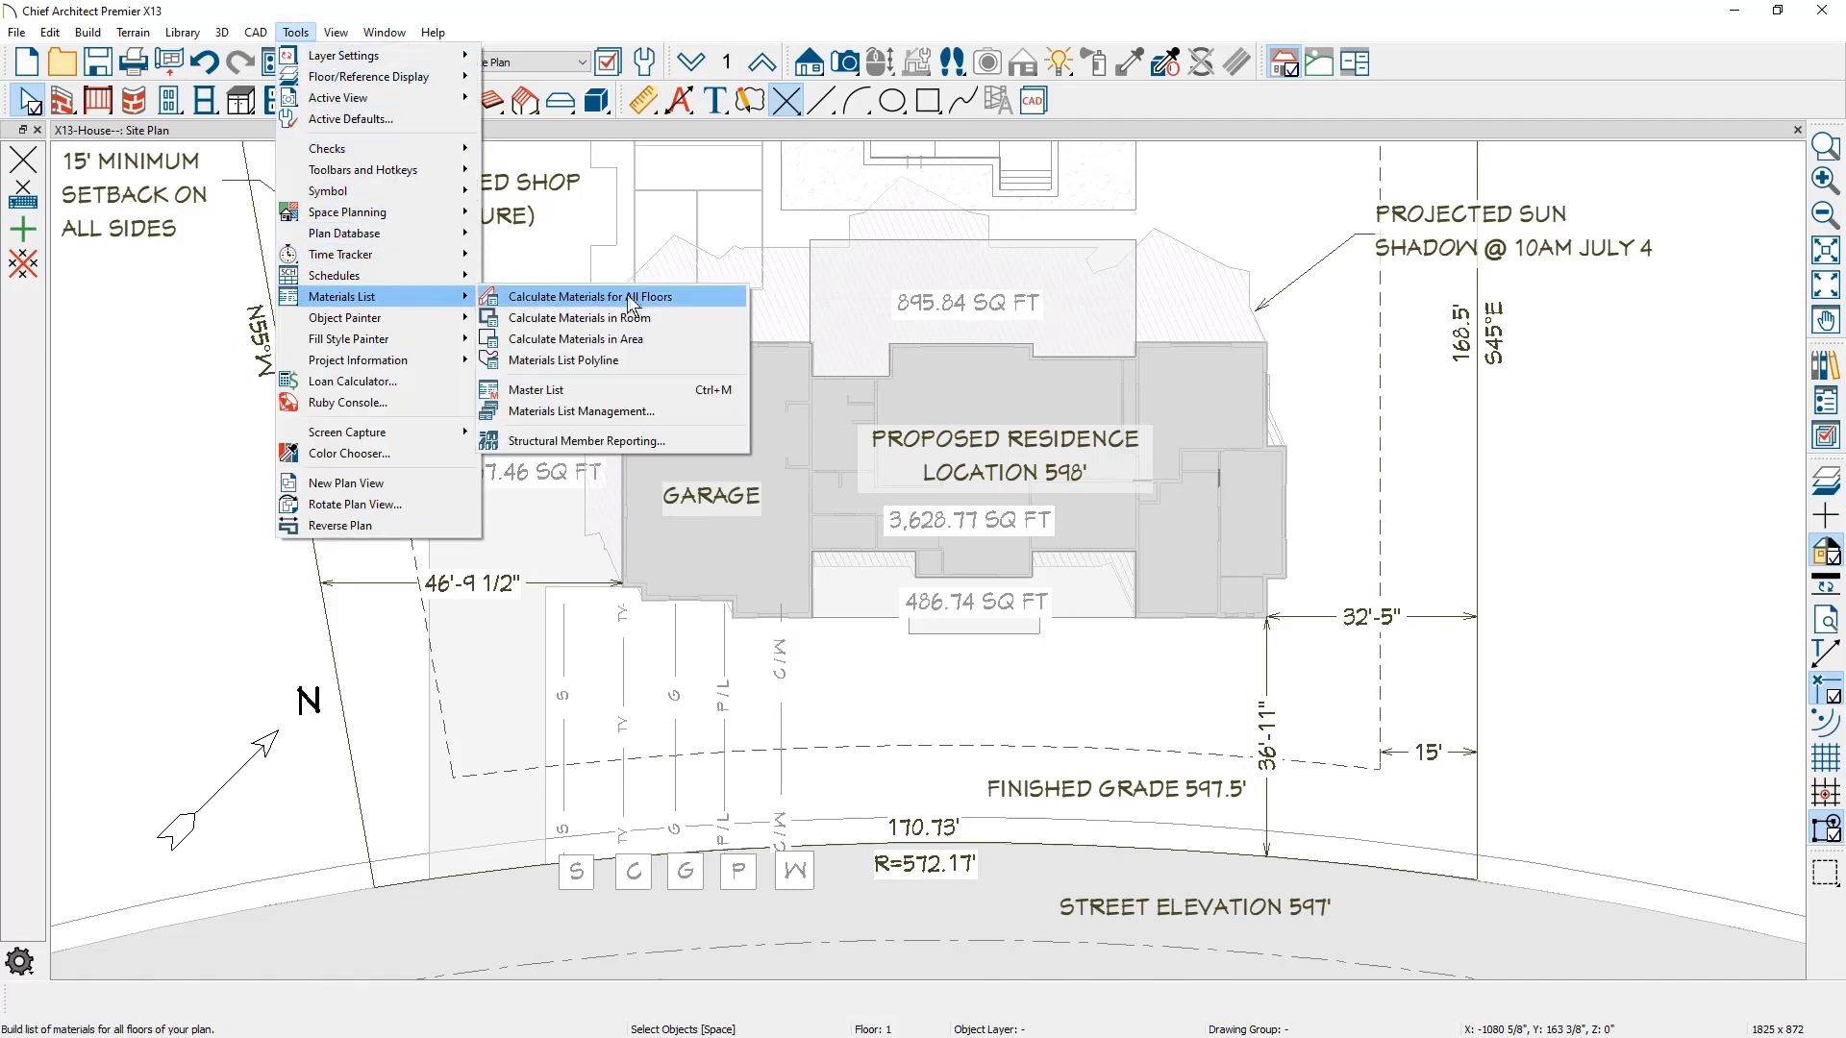
left_click(688, 300)
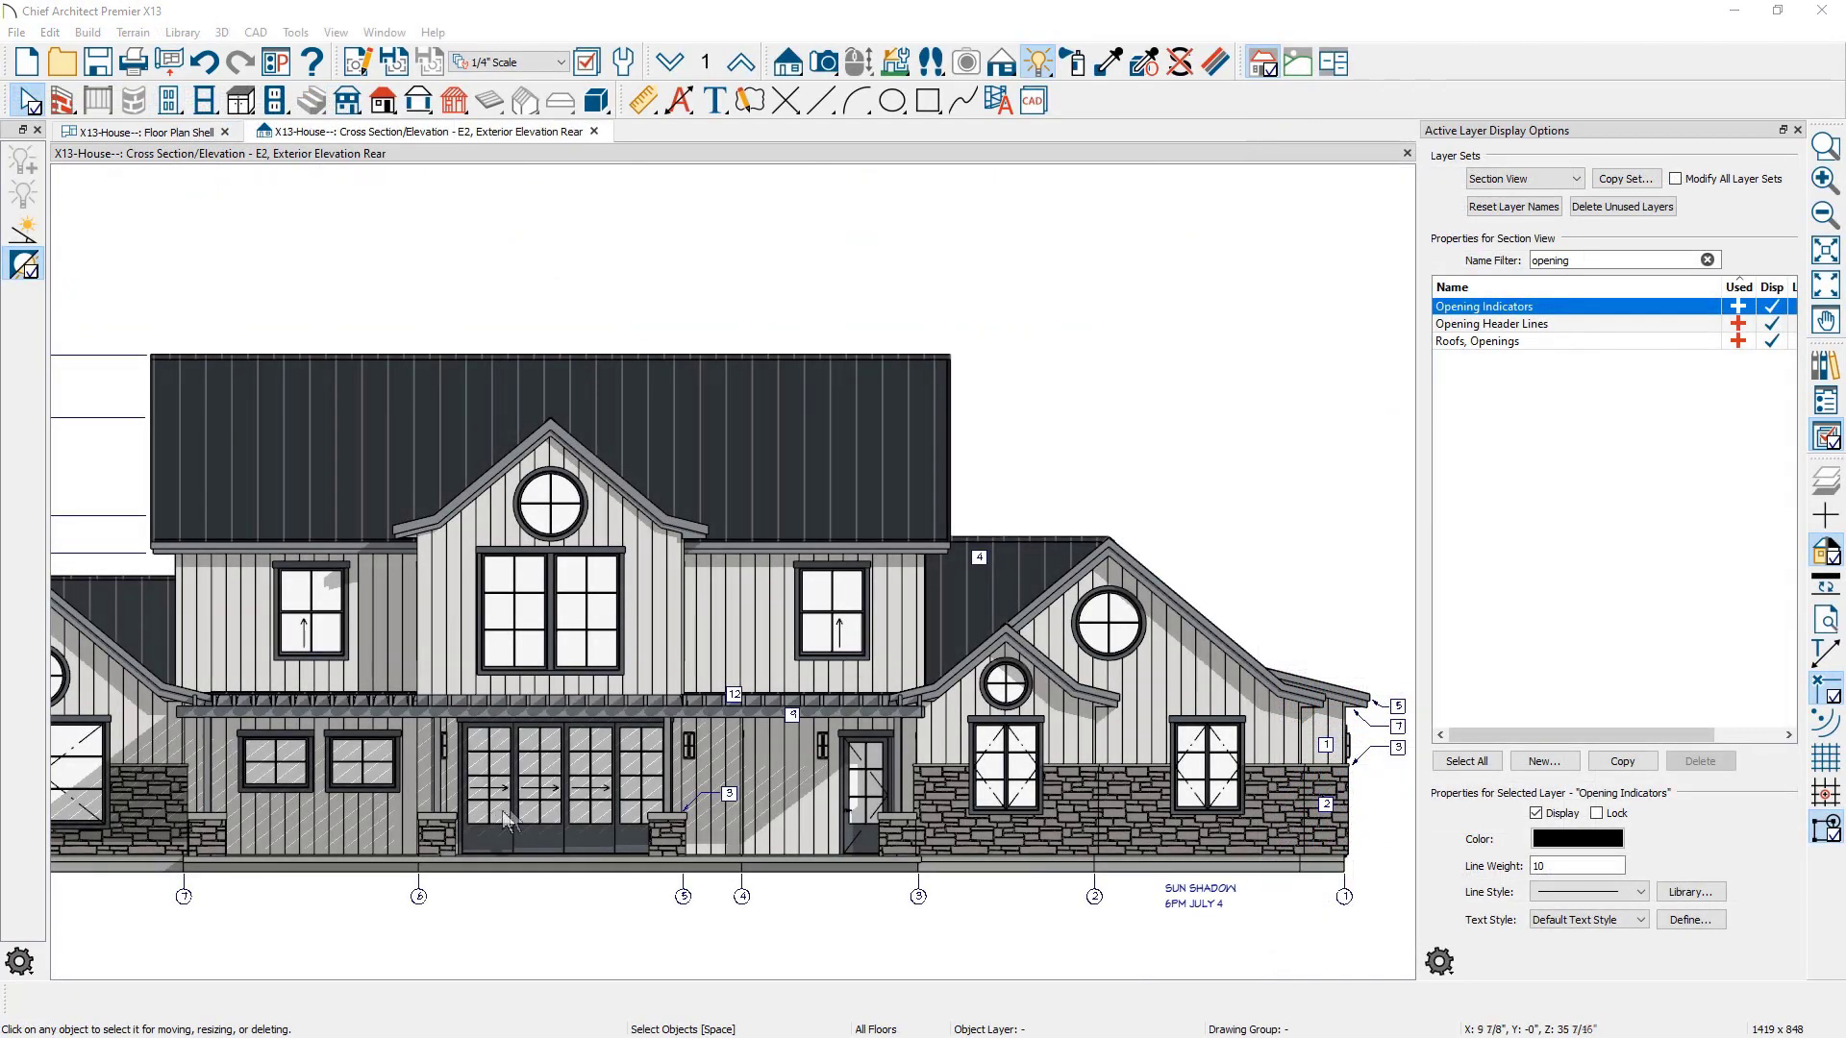
Show the rear sliding door's opening indicator settings: Show, with a 6" relative inset.
double_click(632, 804)
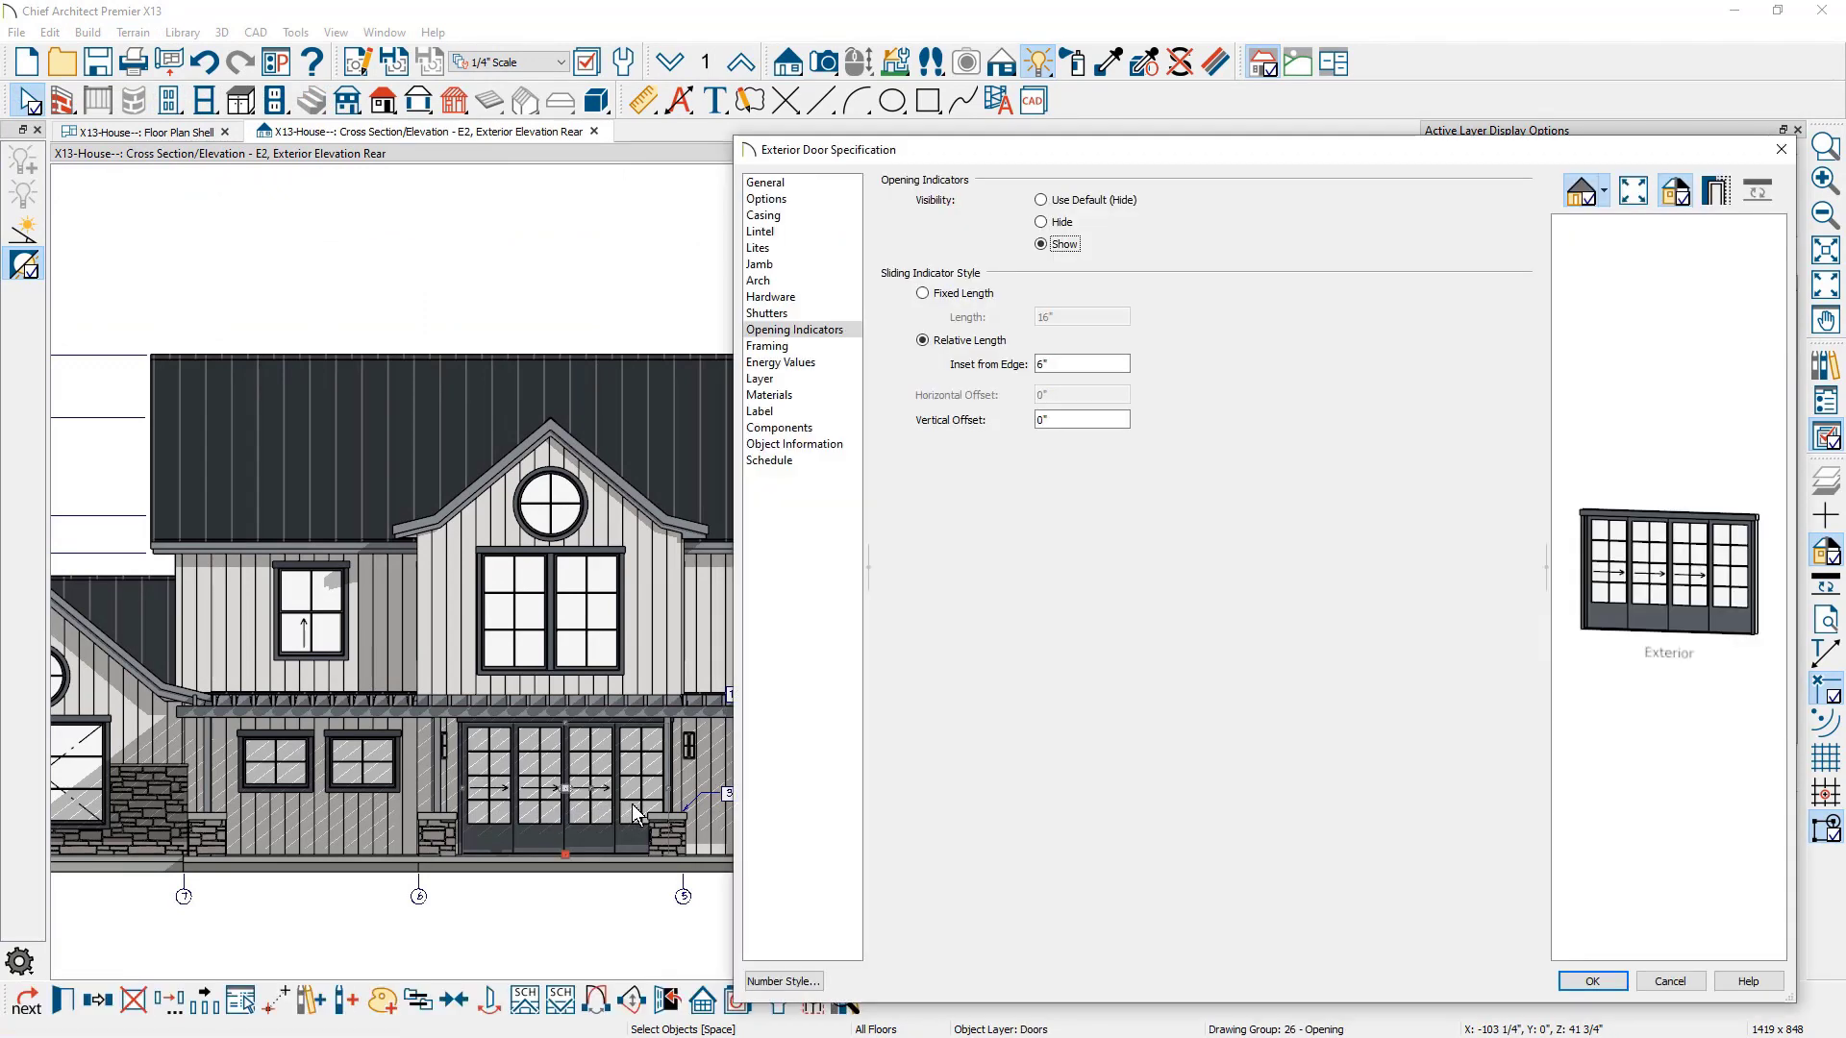
left_click(850, 330)
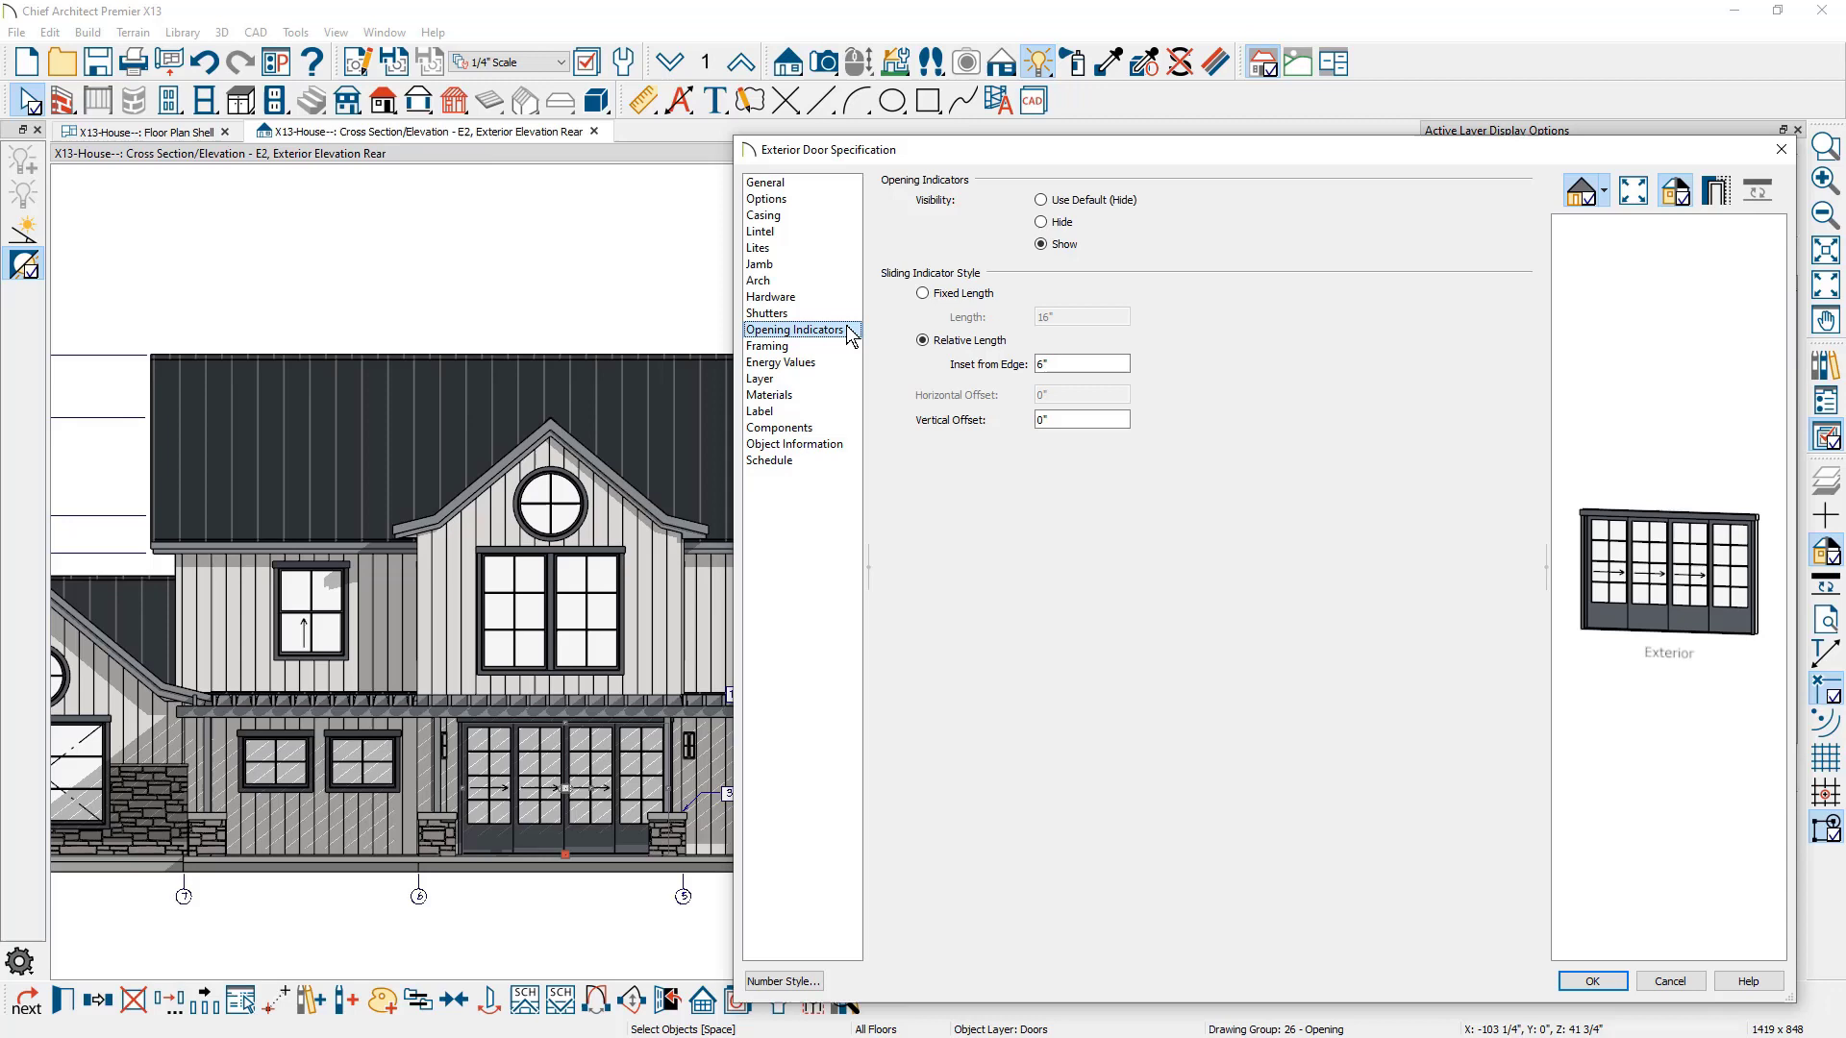
Put the Nanawall HSW60 door label on the custom Doors layer with a border displayed.
left_click(852, 415)
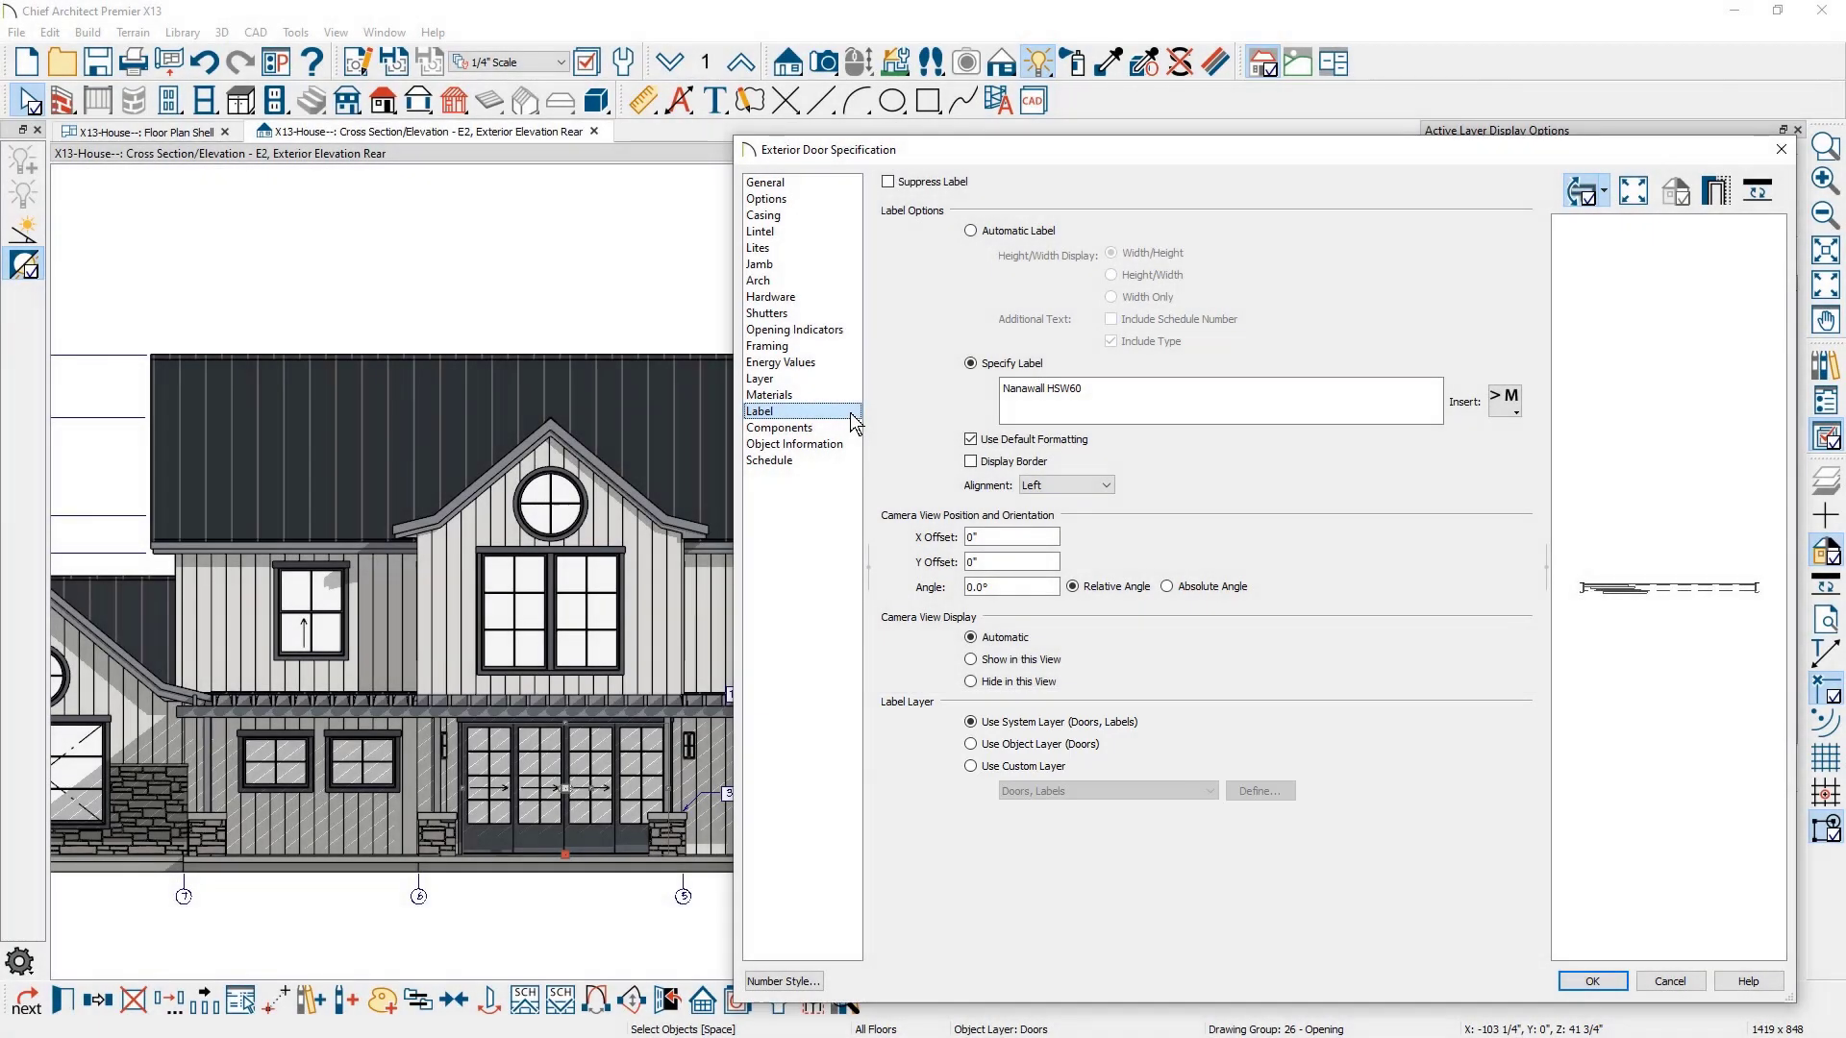
left_click(970, 745)
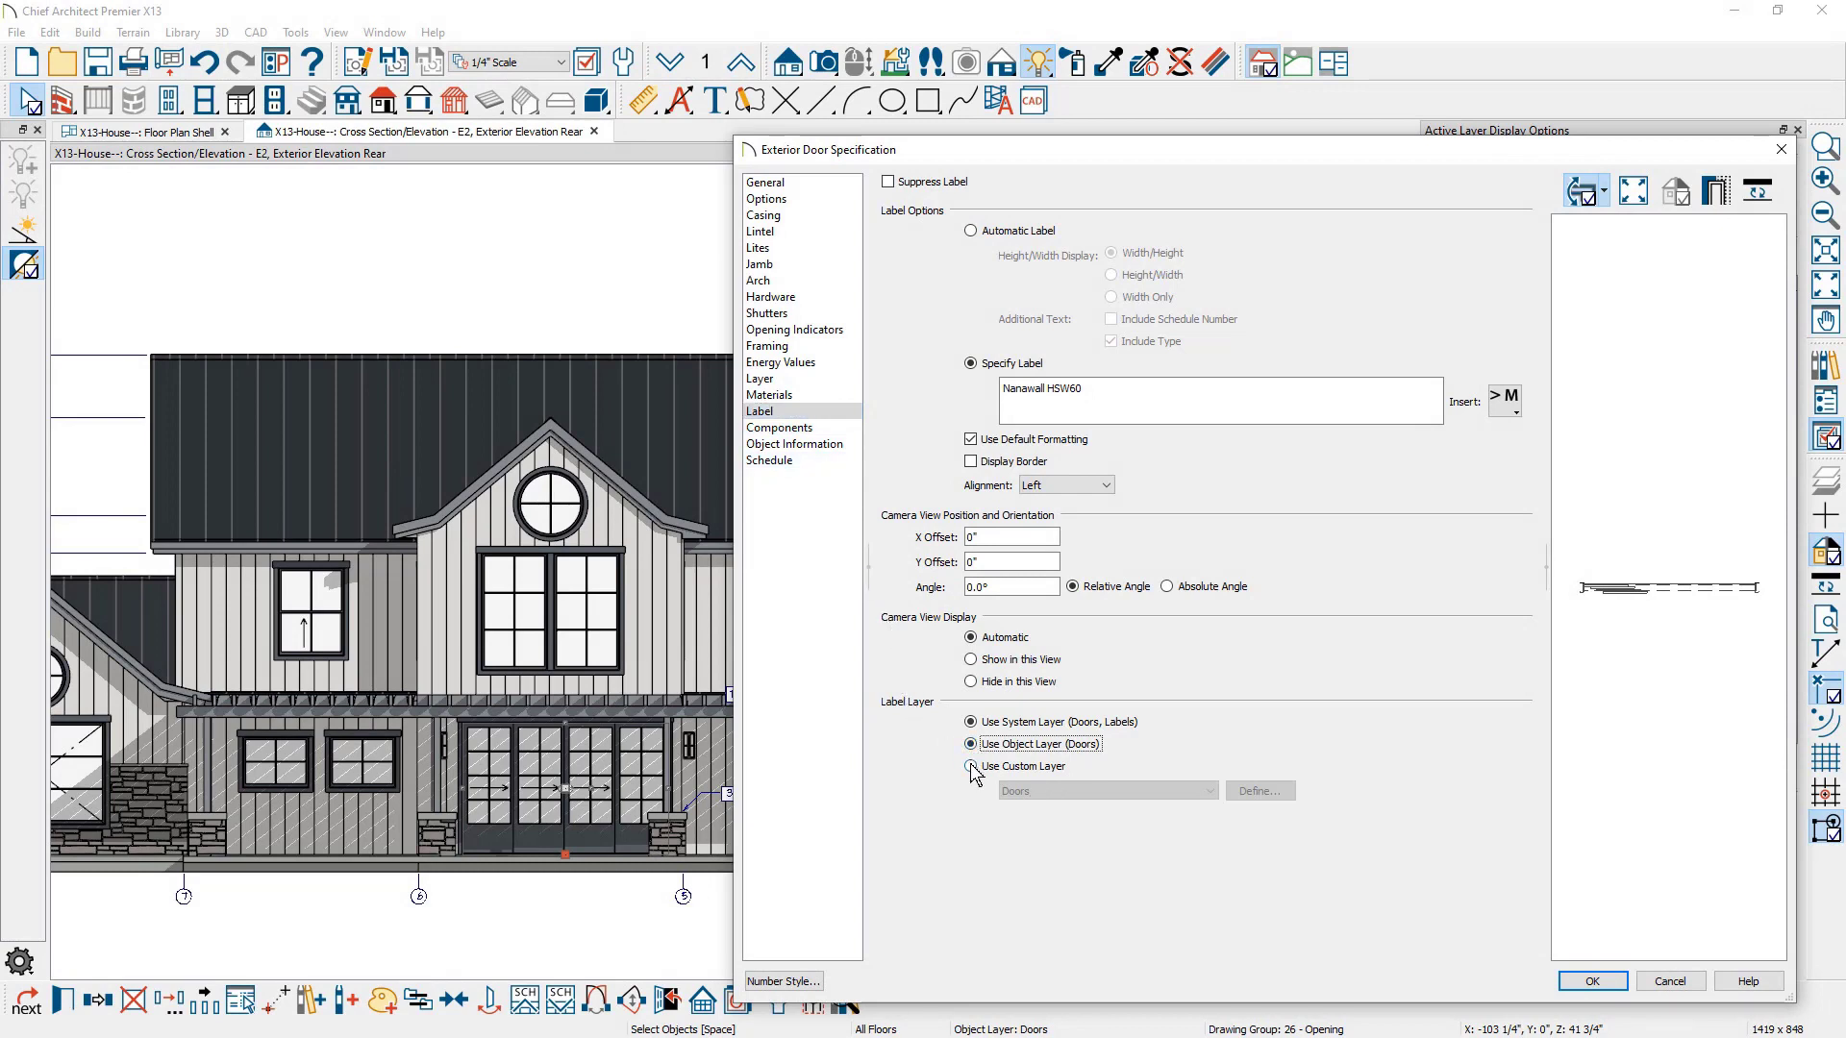
left_click(971, 767)
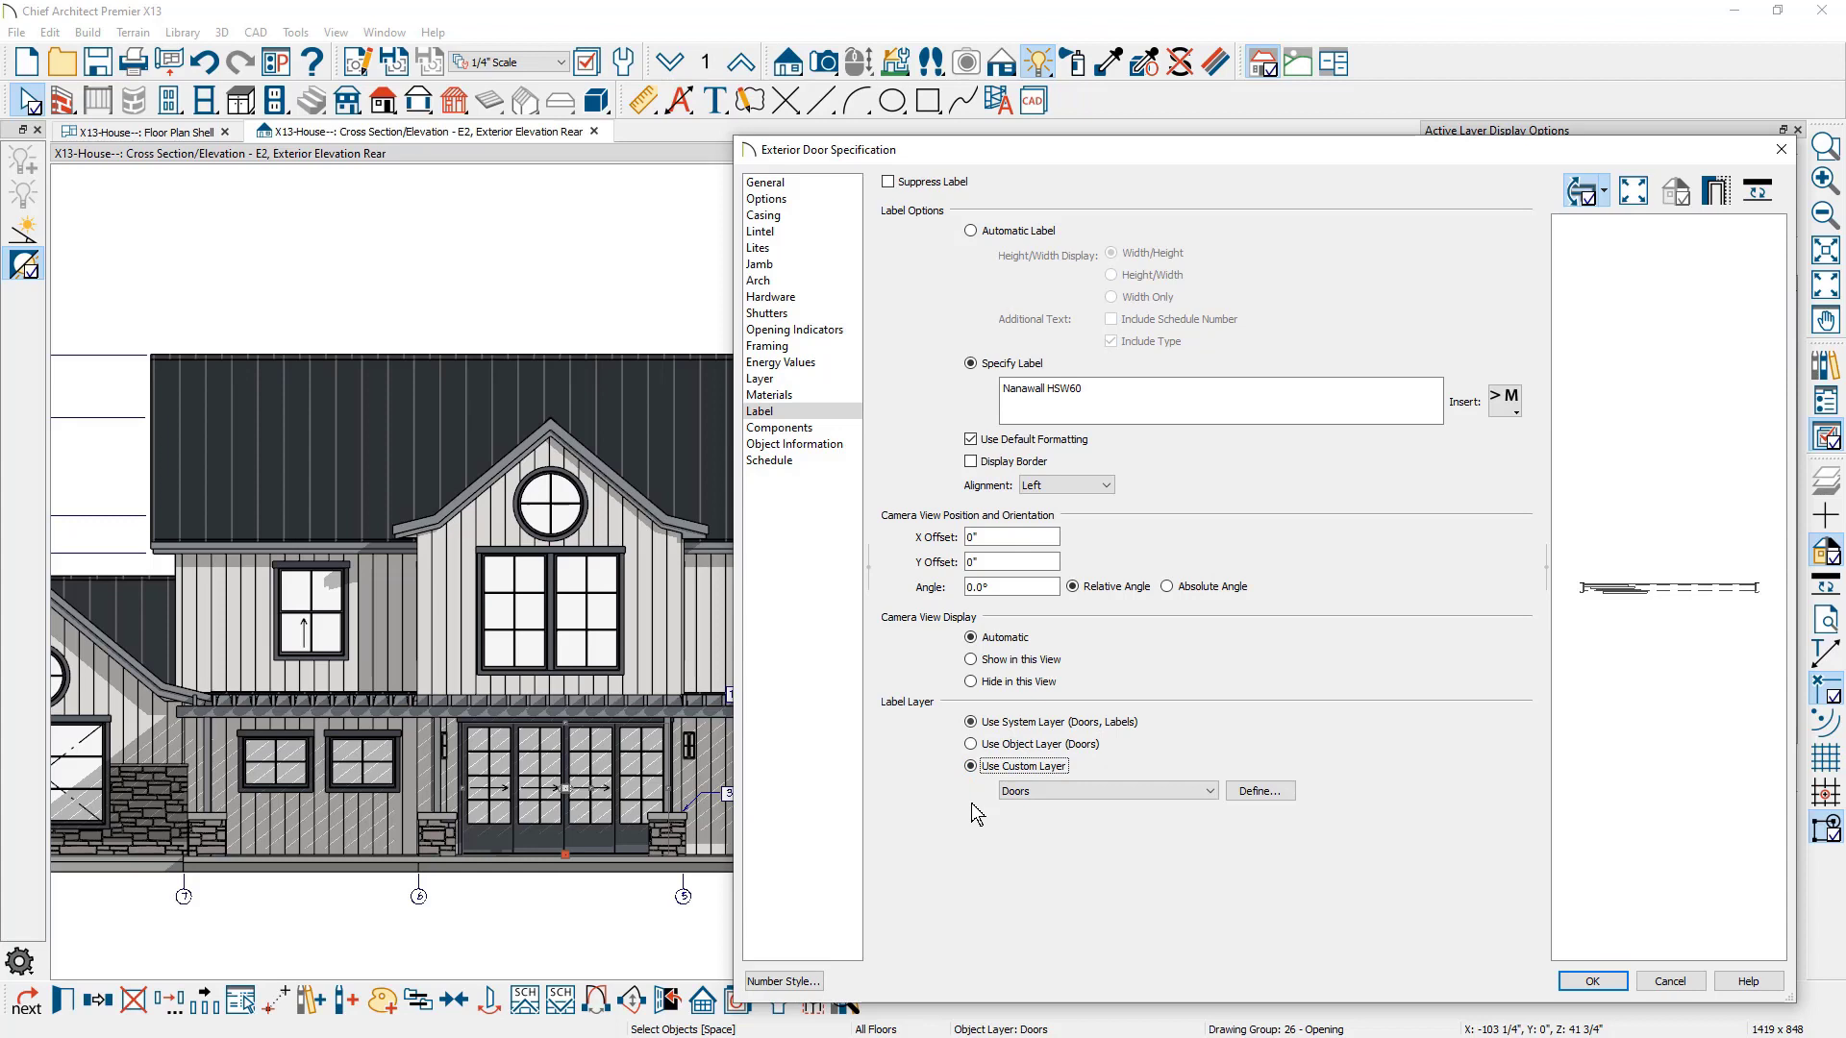
left_click(973, 463)
left_click(1109, 487)
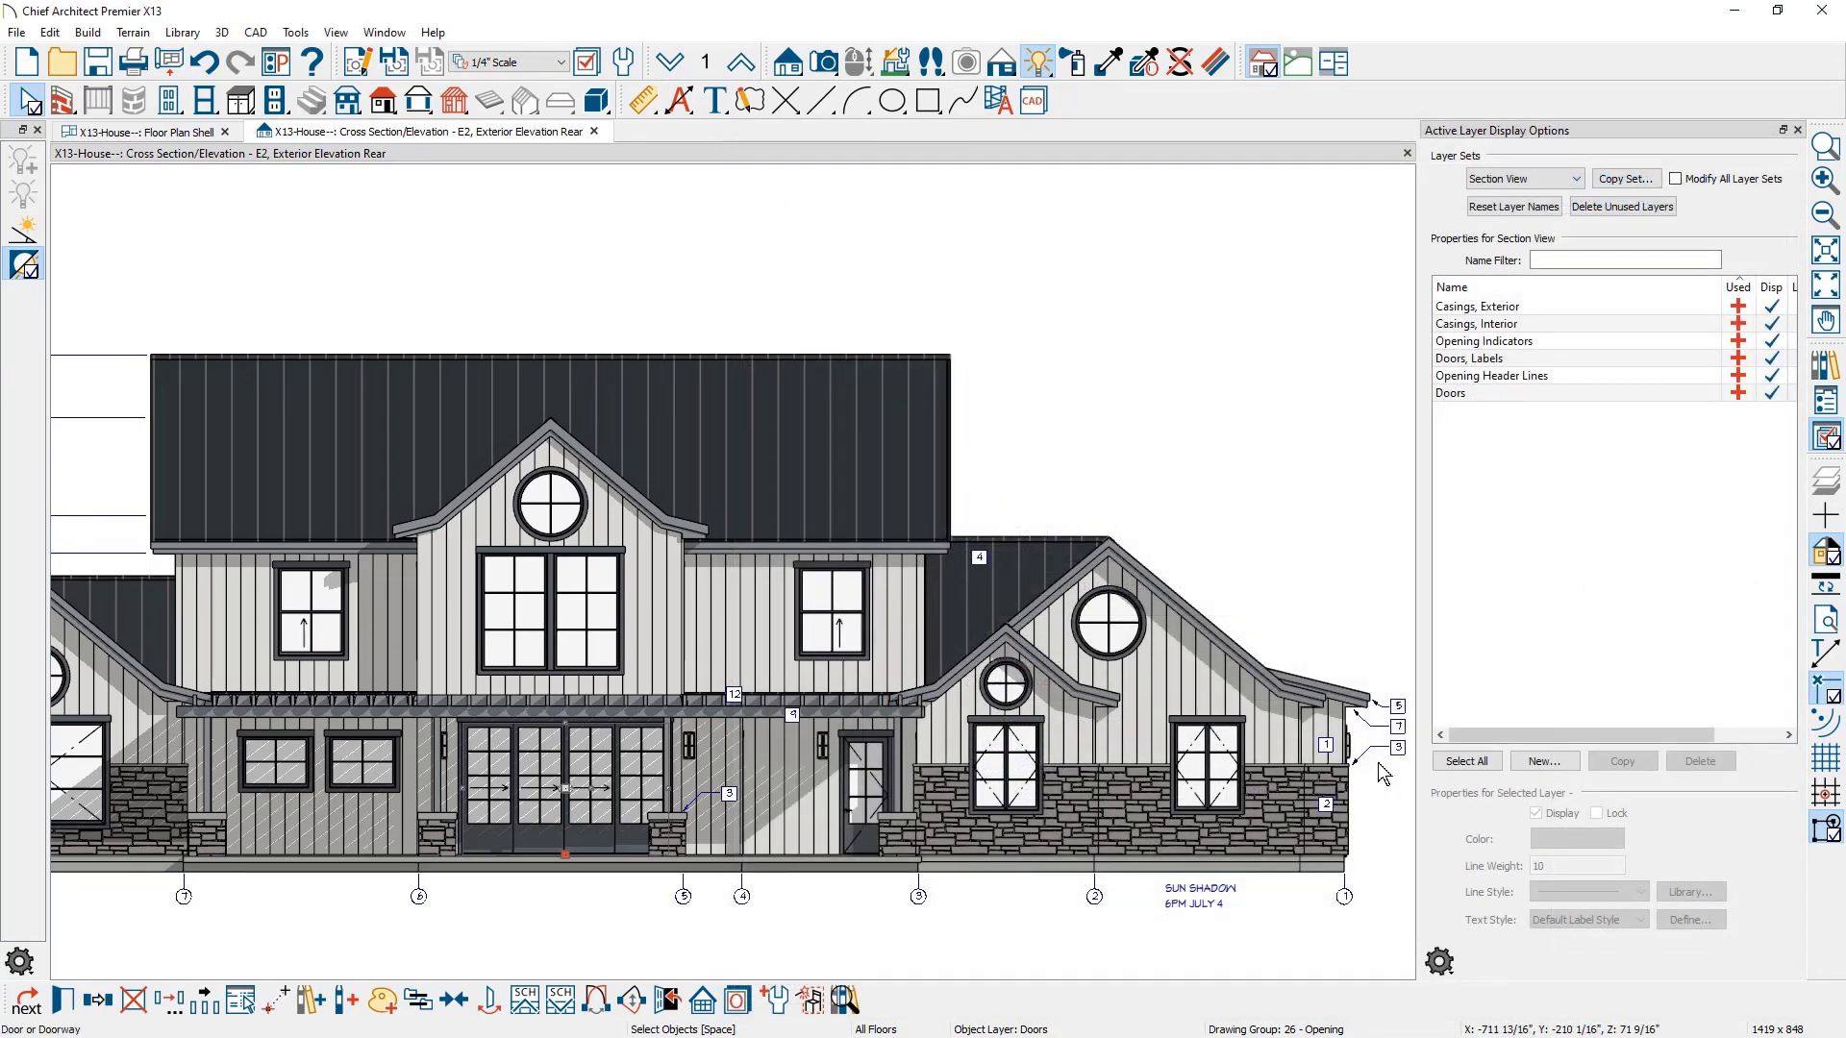
Set the arrow callout's arrowhead fill to Match Line Color and apply it.
double_click(1382, 755)
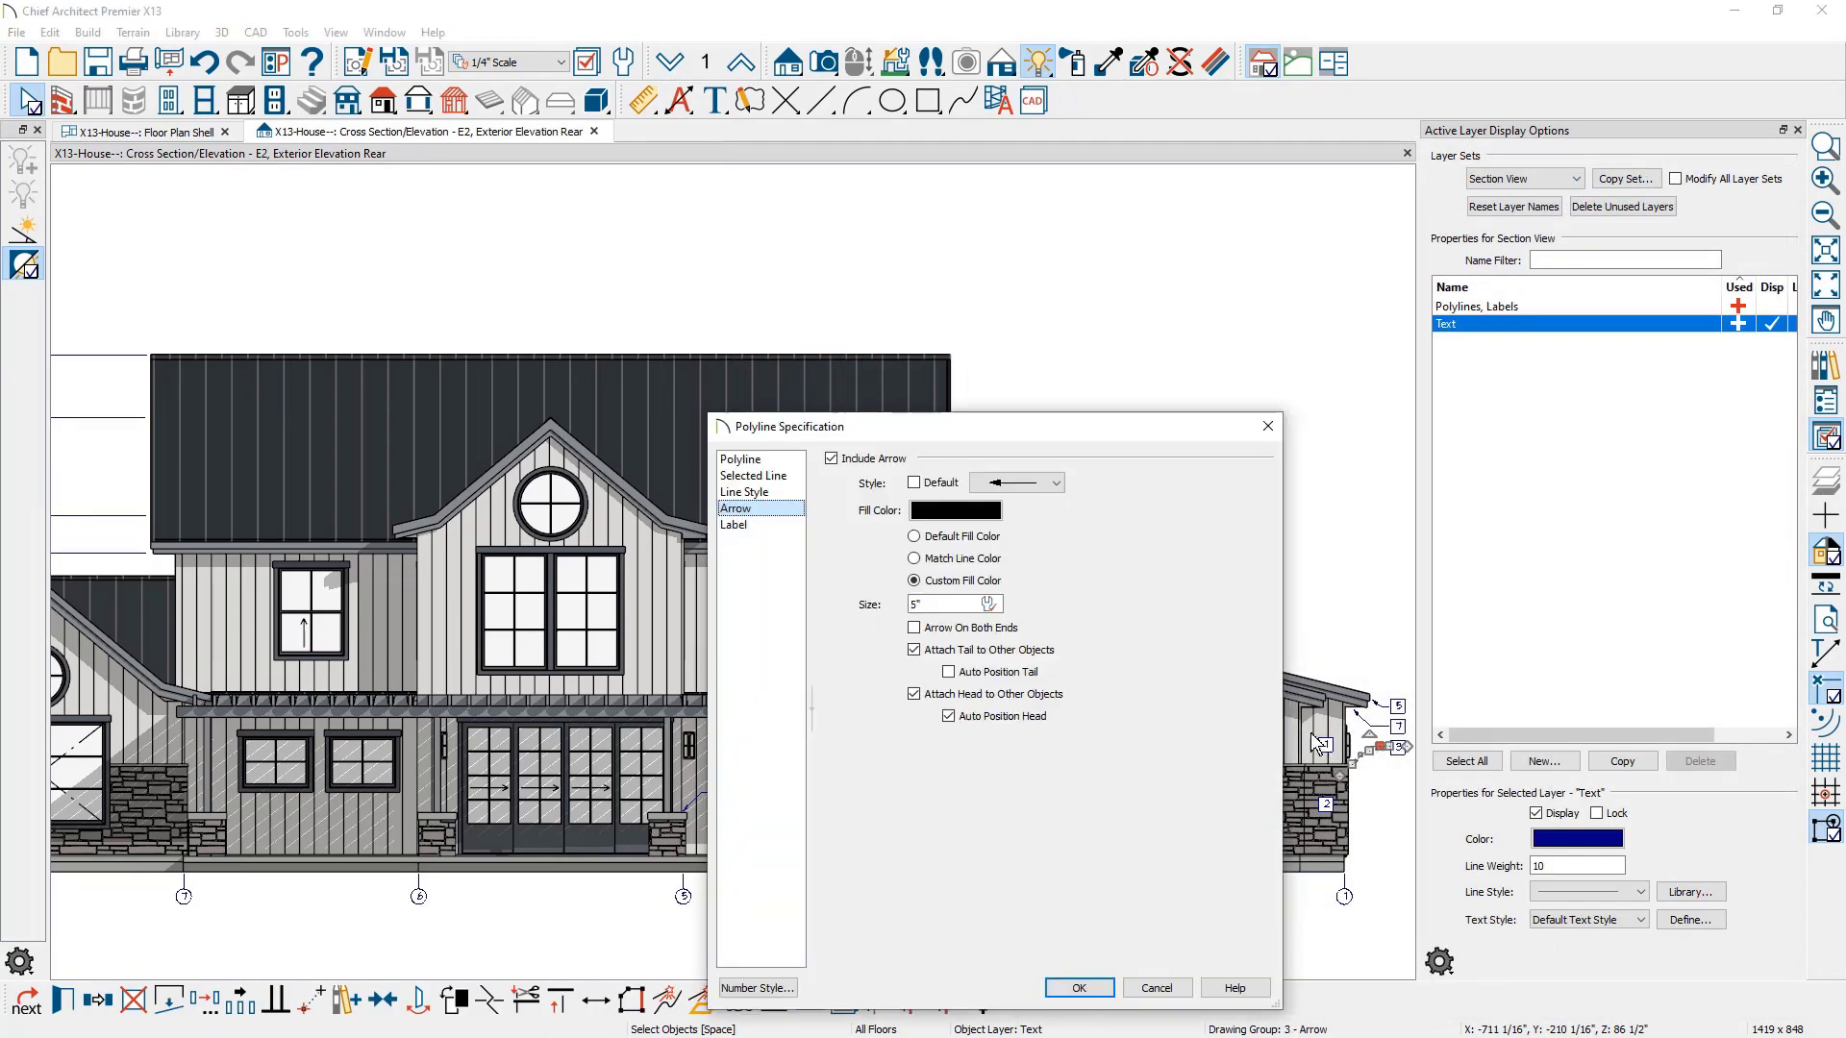
left_click(914, 558)
left_click(1079, 988)
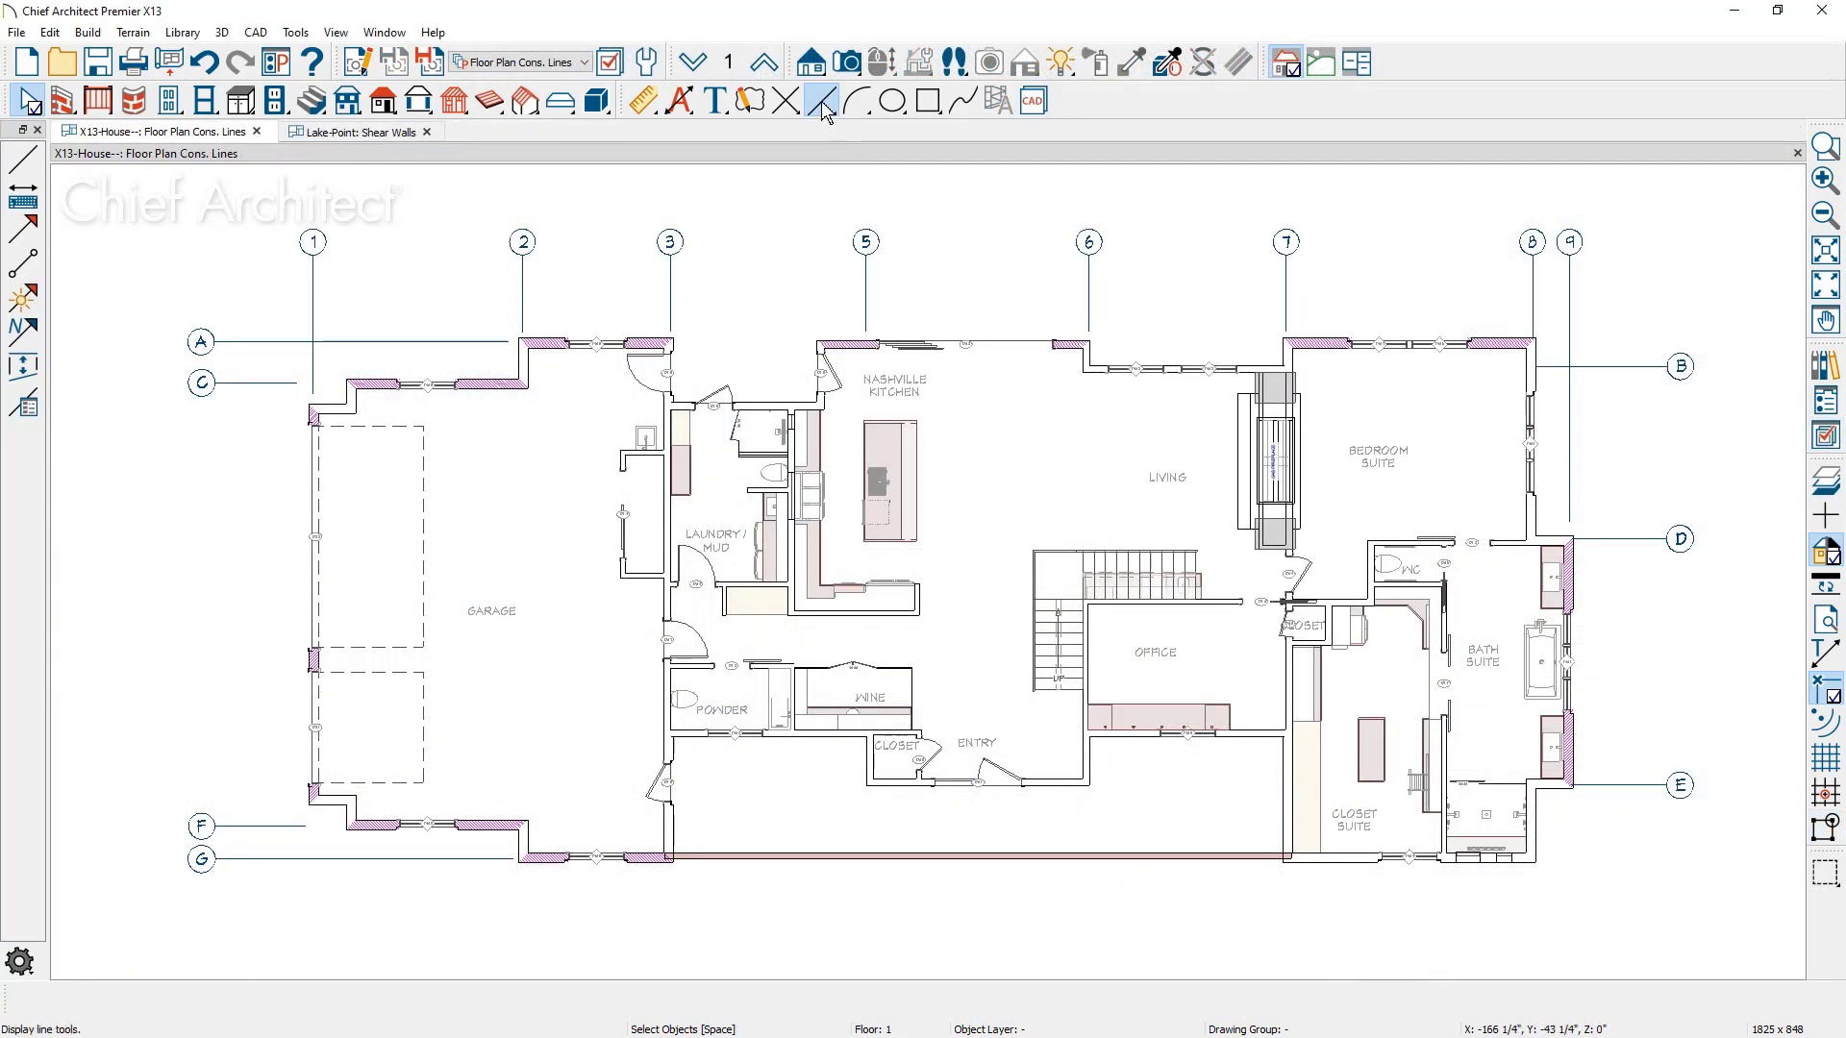
Draw a vertical construction line beside gridline 5 and give it callout label 4.
left_click(36, 273)
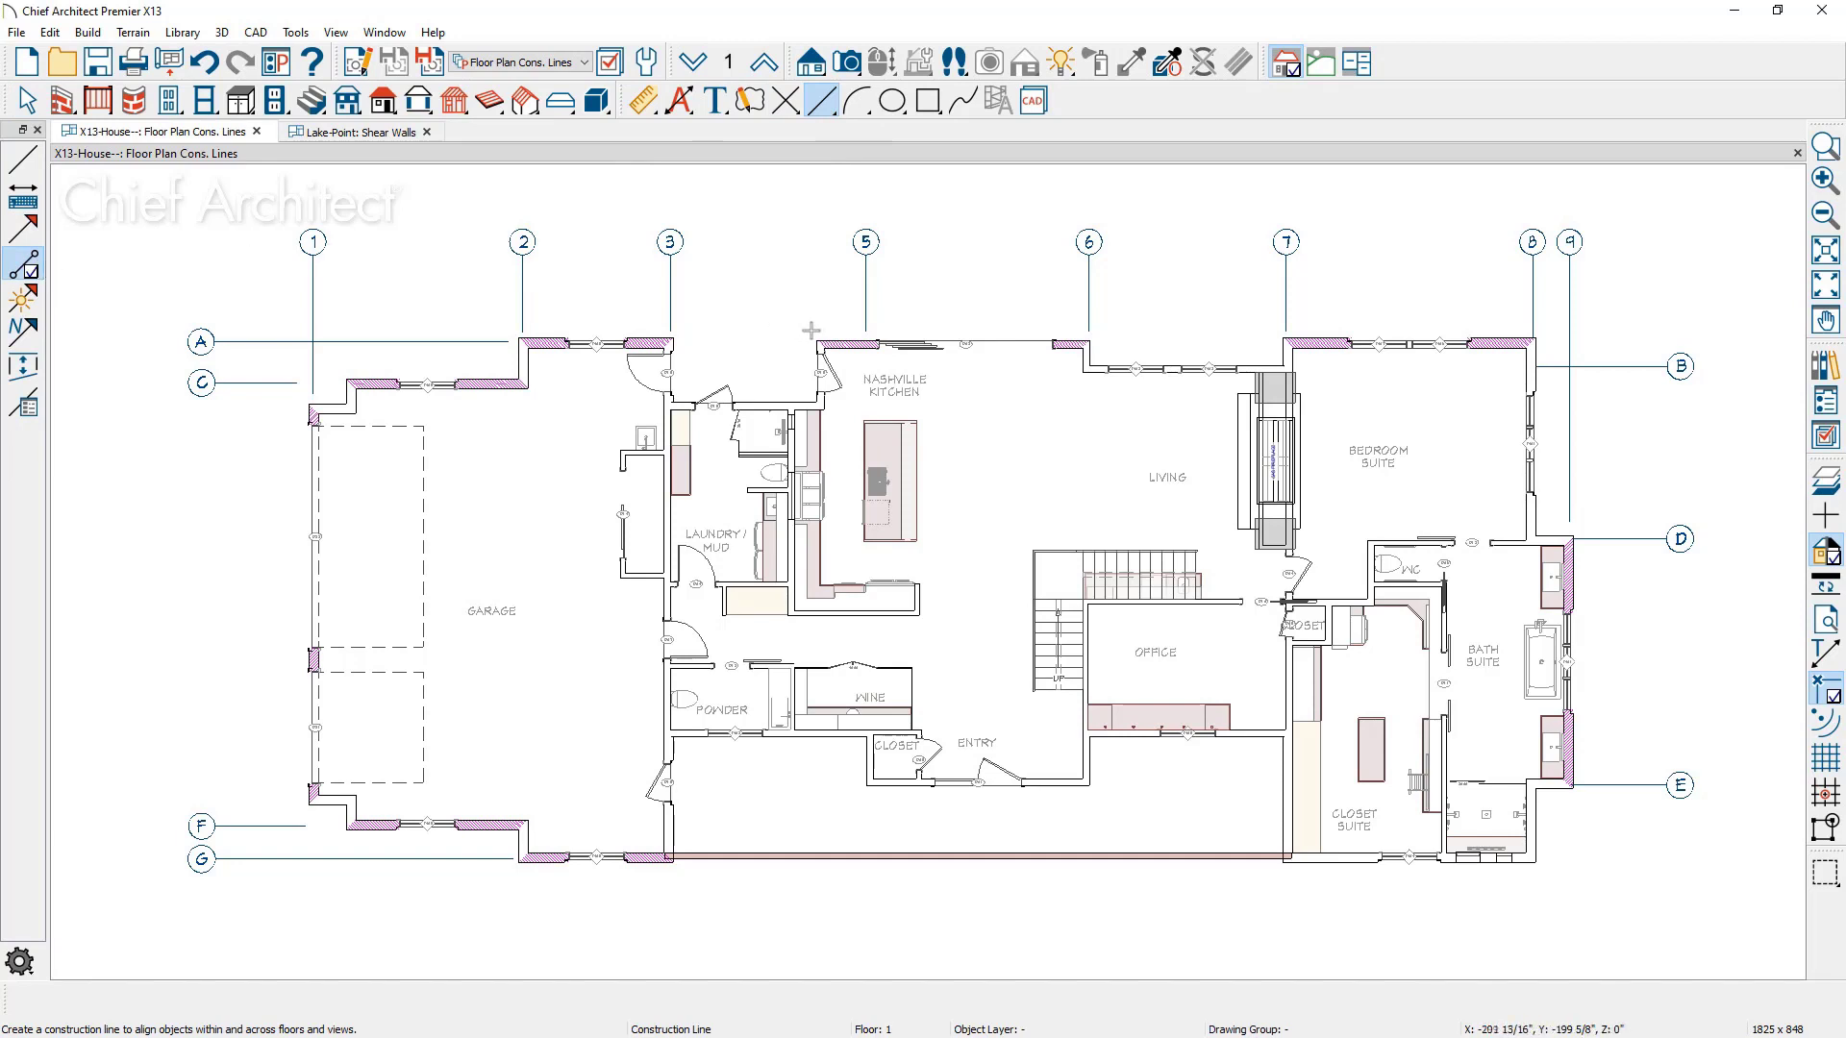
left_click_drag(816, 332, 816, 241)
double_click(828, 252)
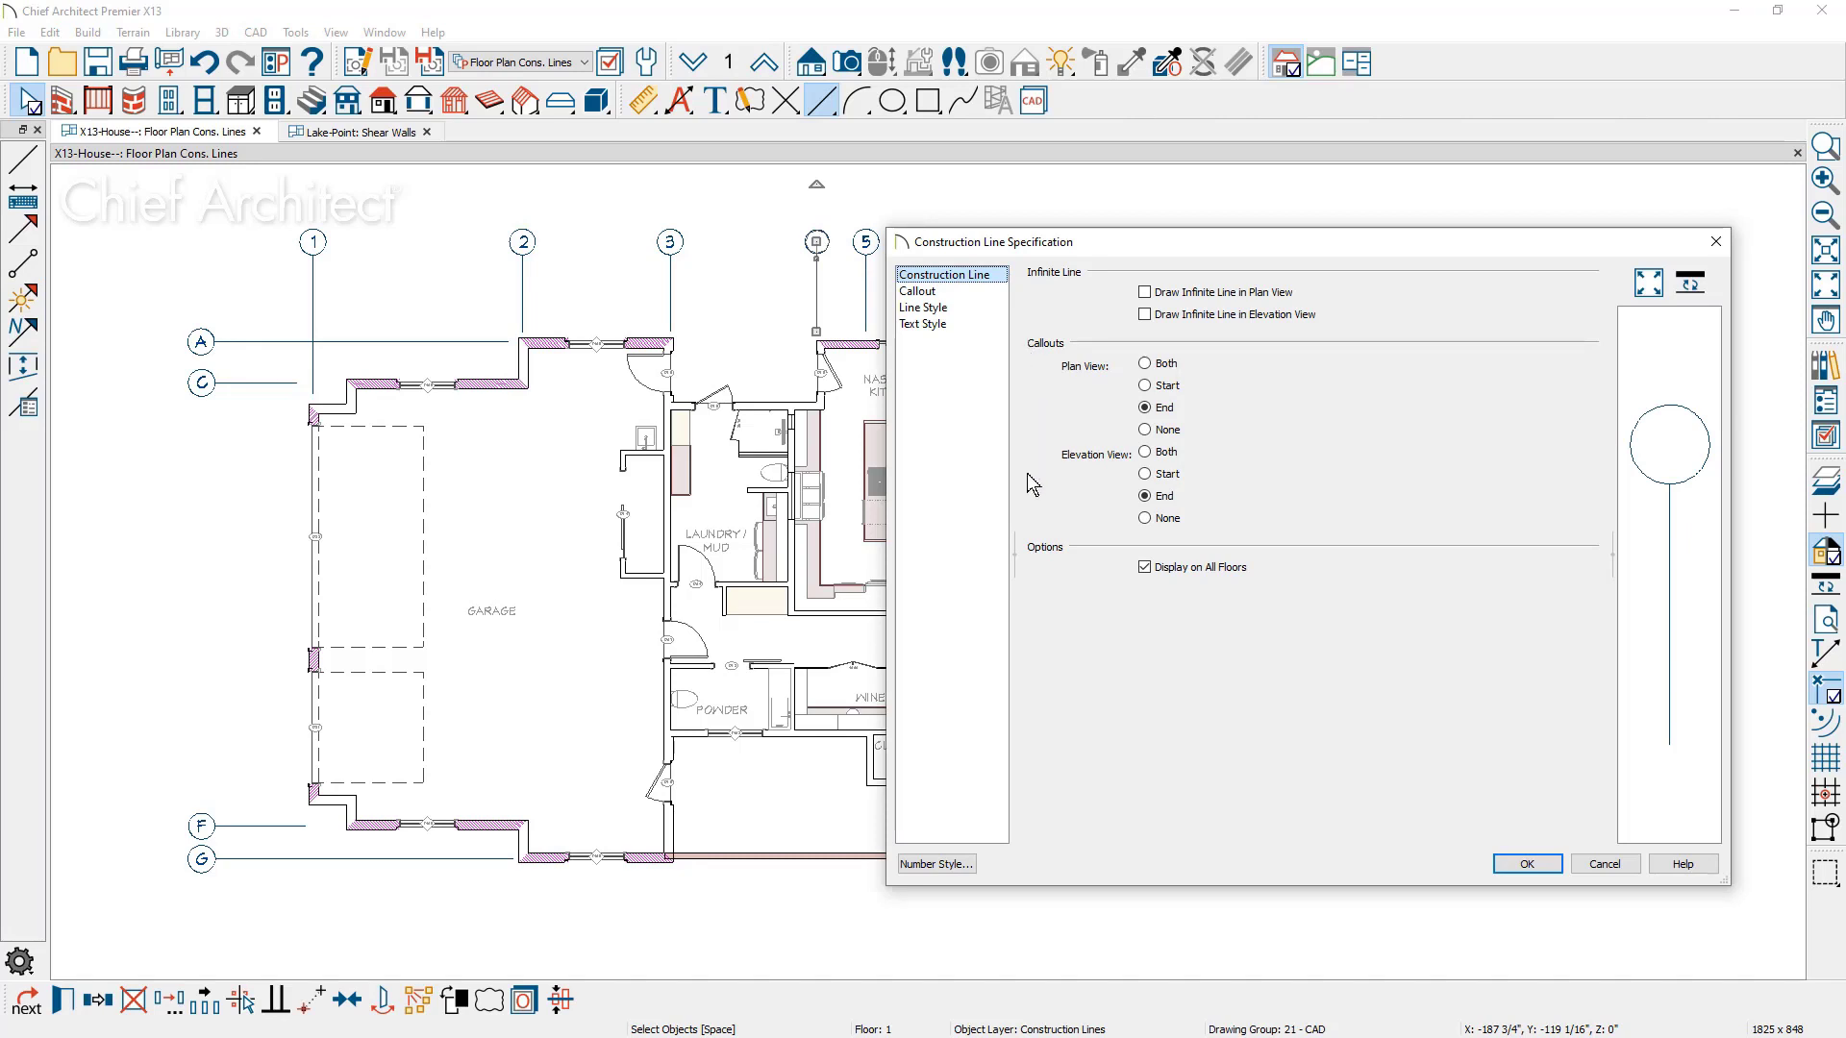
left_click(978, 294)
left_click(1149, 302)
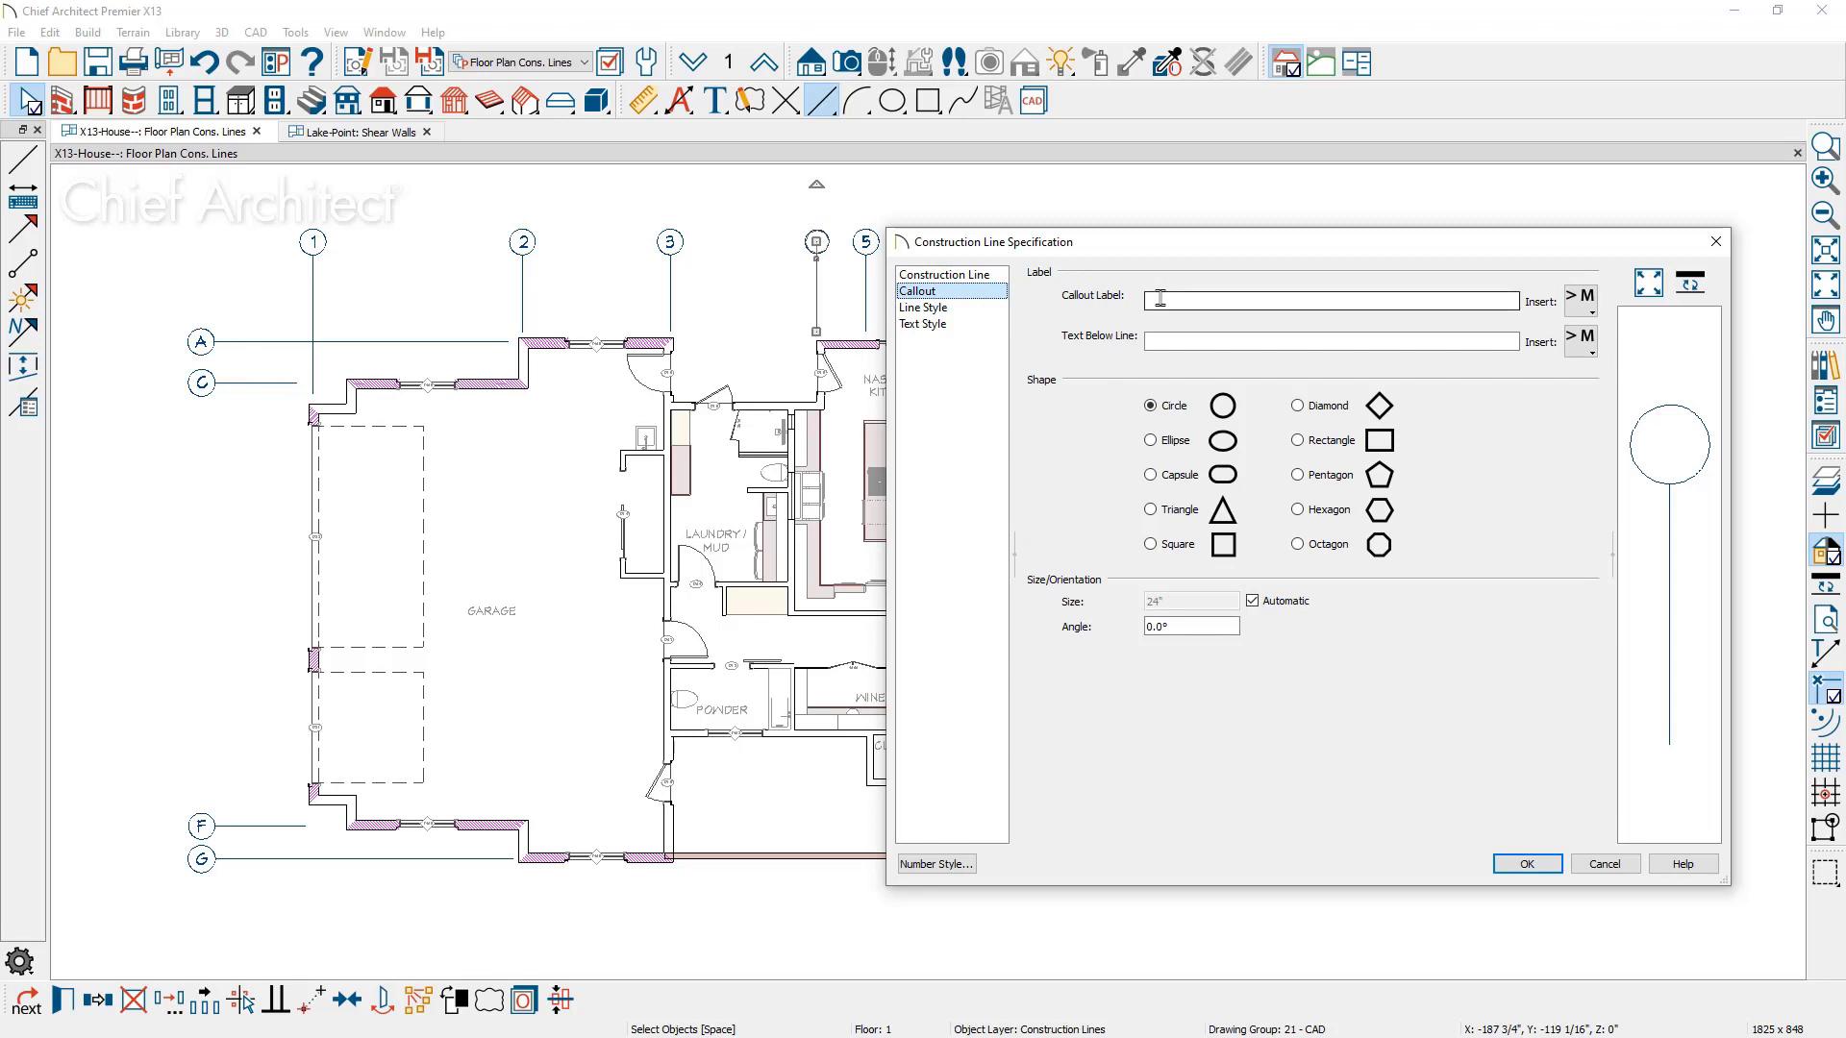
type("4")
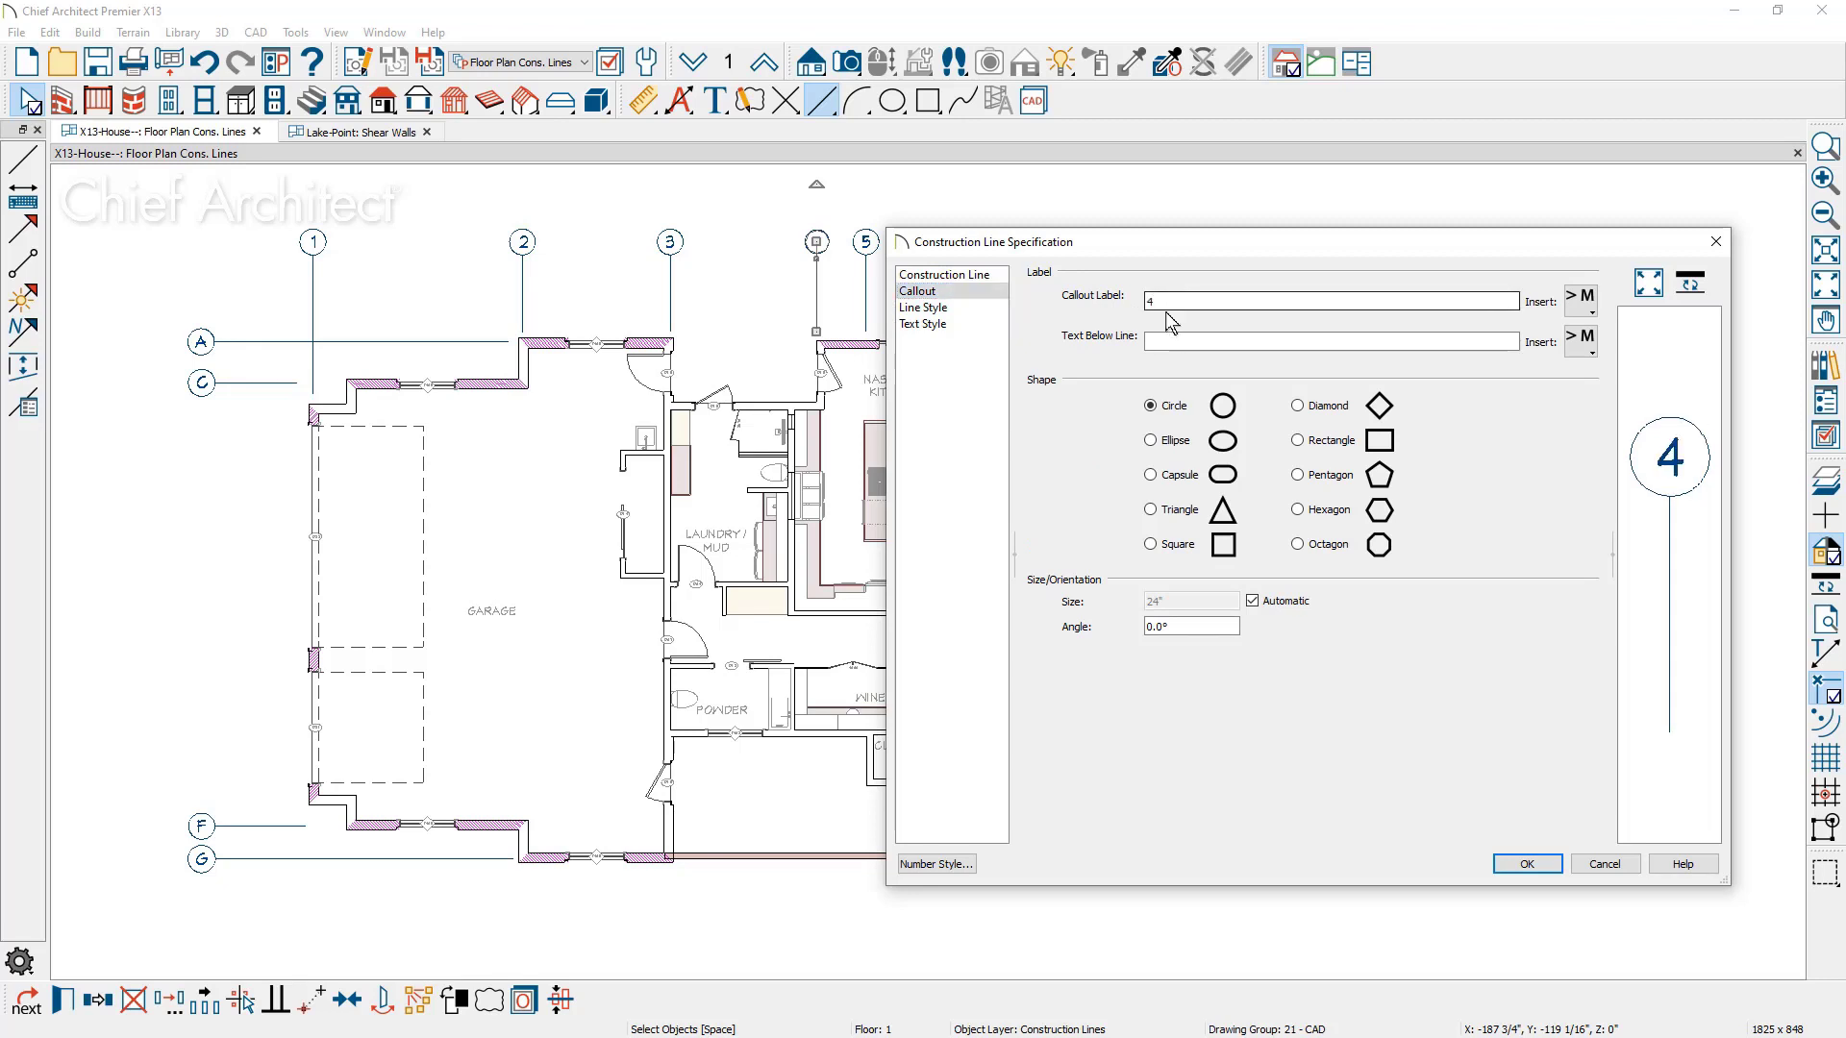
left_click(1530, 868)
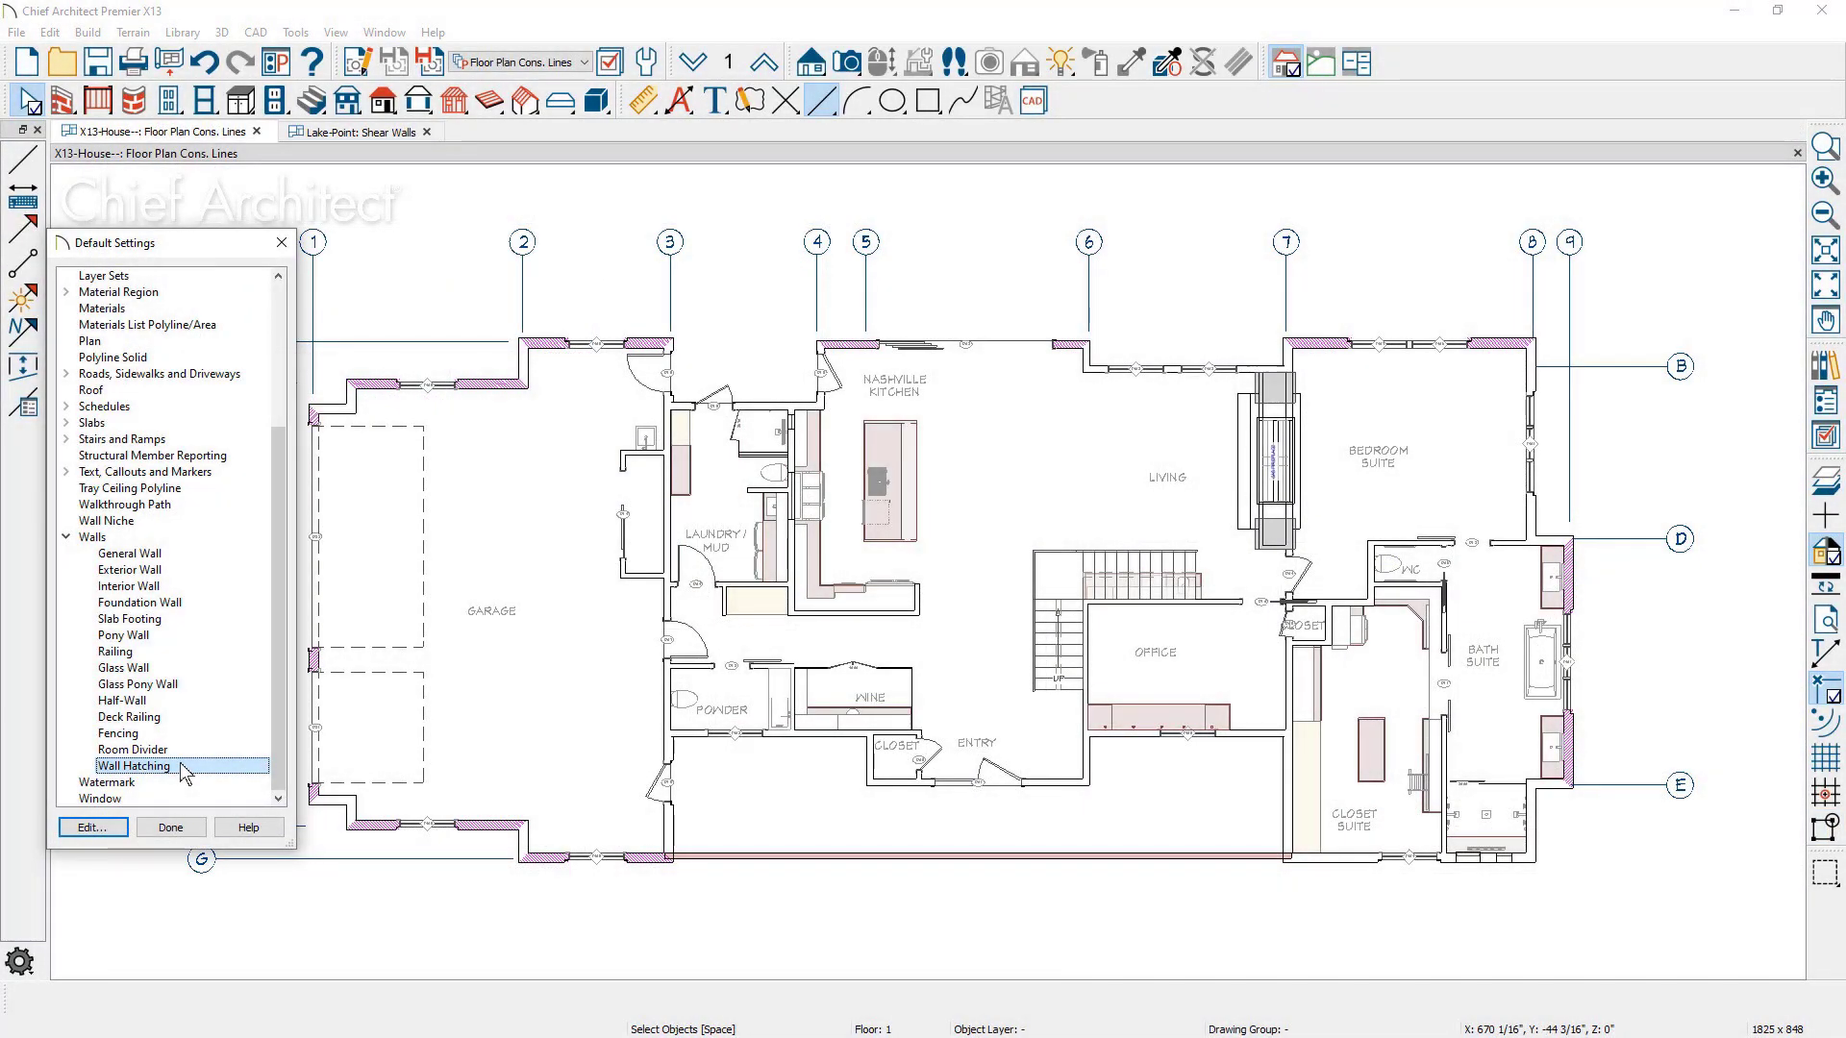
Review the Wall Hatching Defaults fill pattern settings, then close Default Settings.
double_click(183, 766)
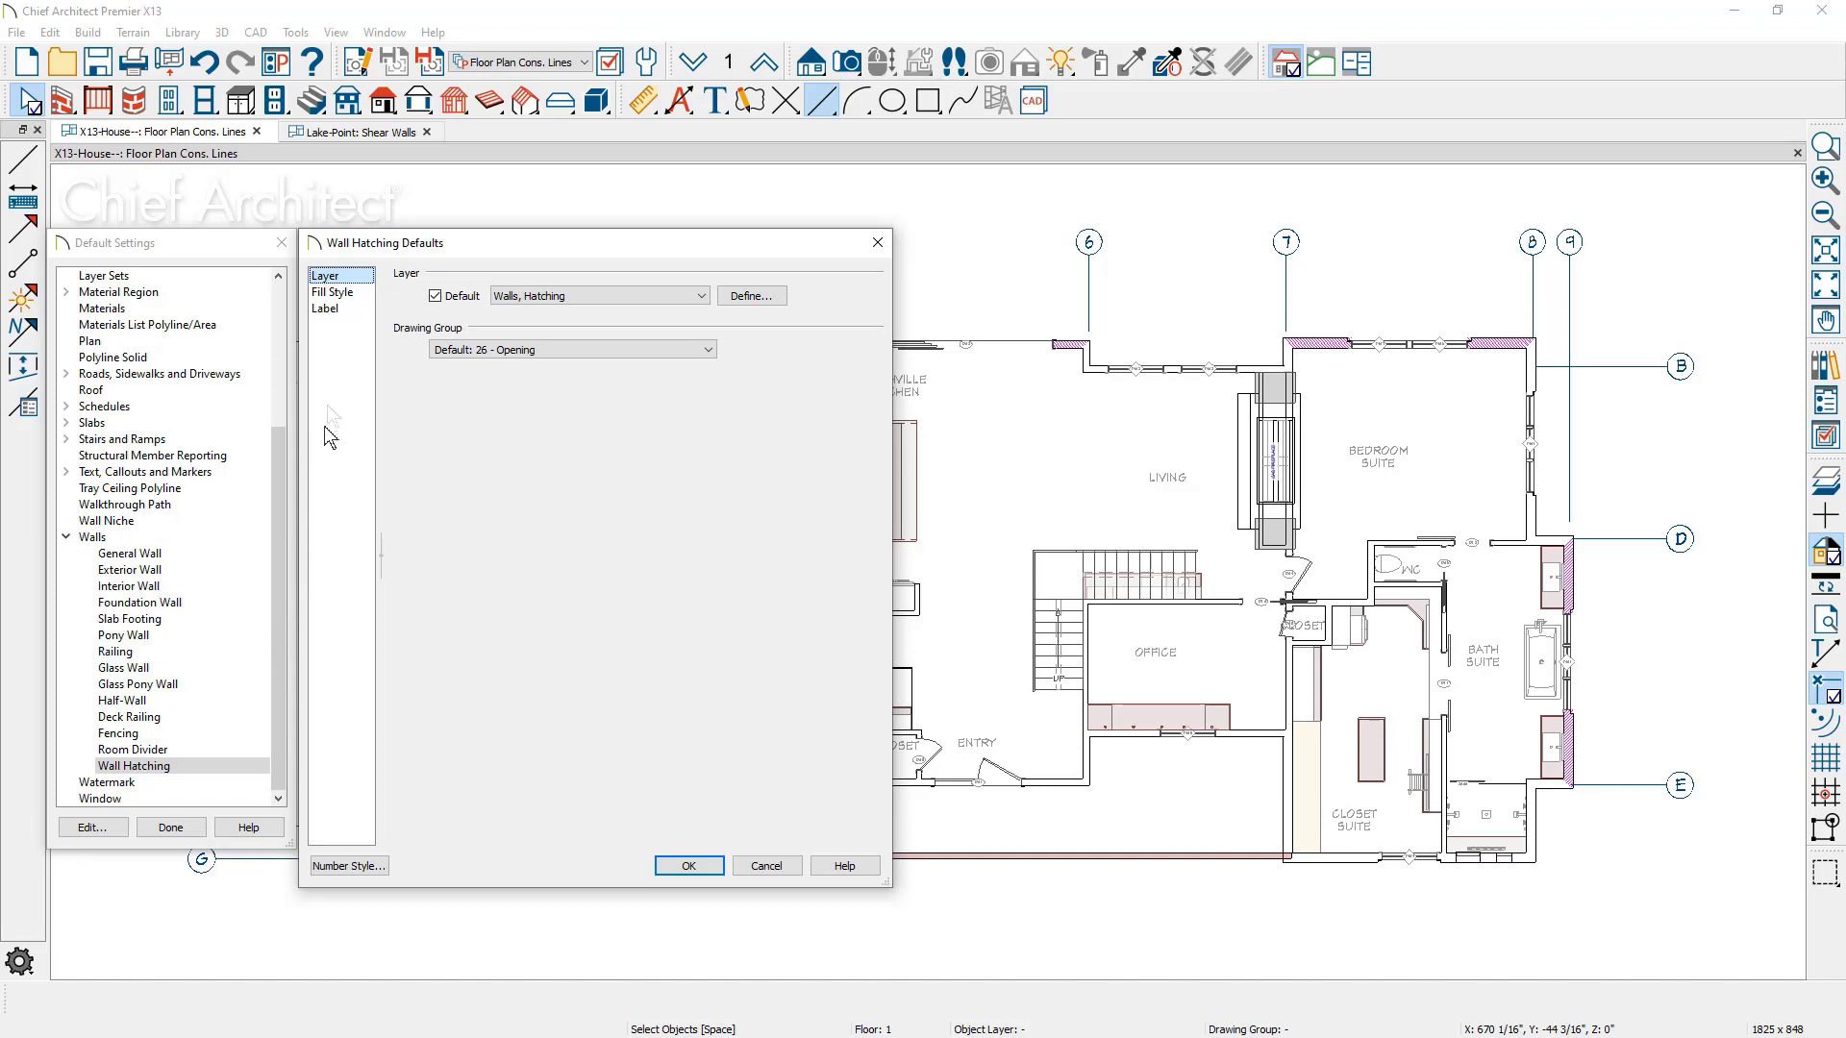
left_click(337, 293)
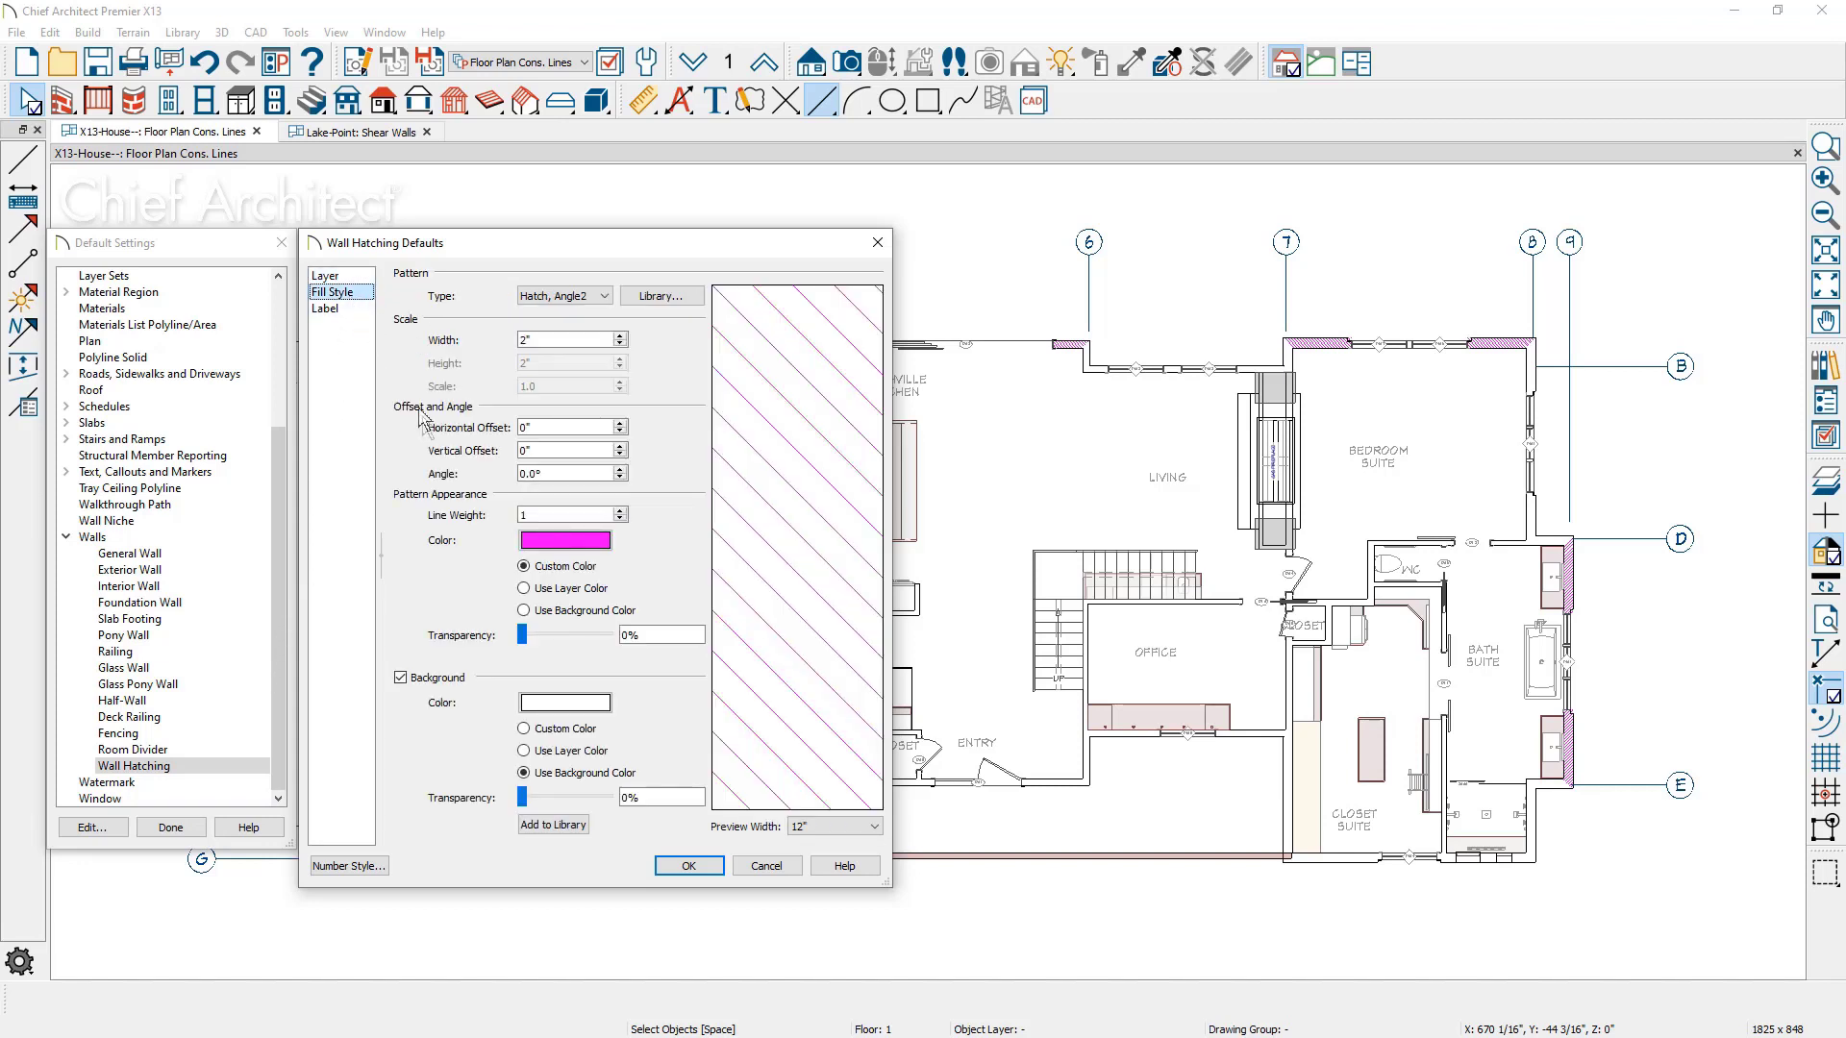
left_click(686, 867)
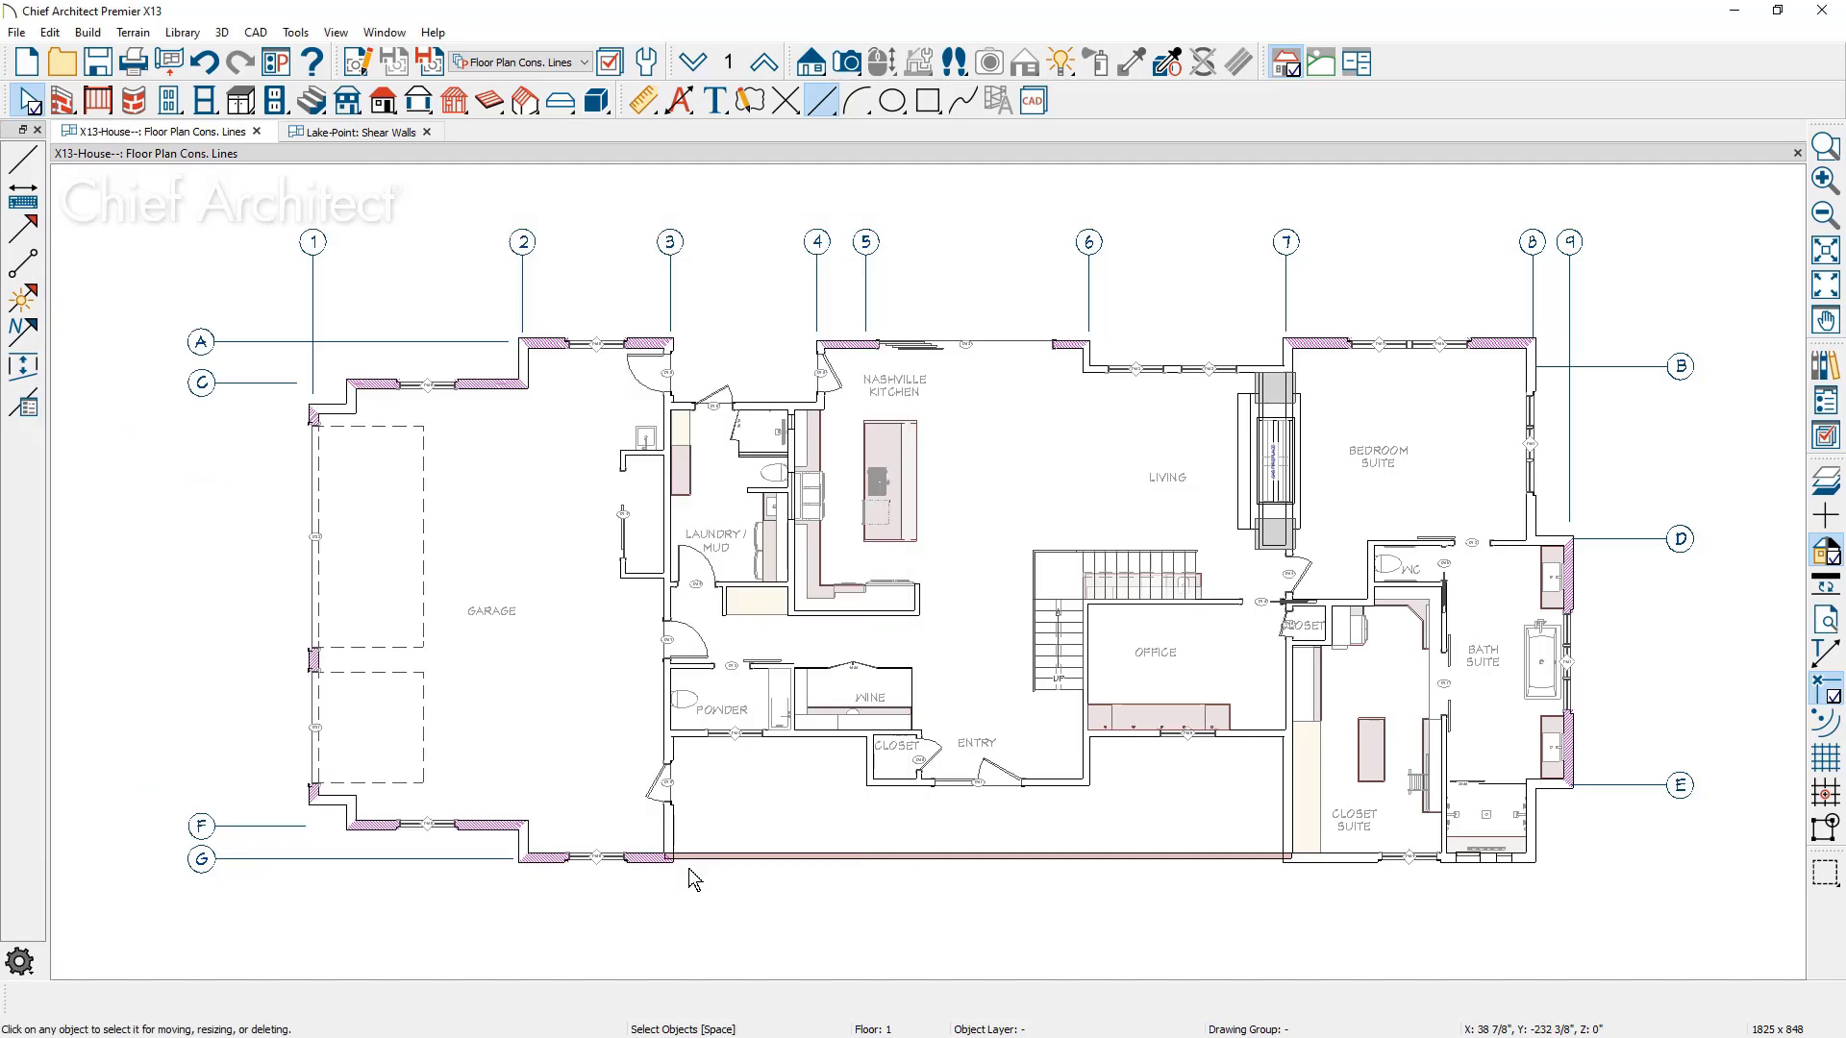
Copy the top wall's hatching onto the entry's bottom wall beside the closet.
left_click(1068, 345)
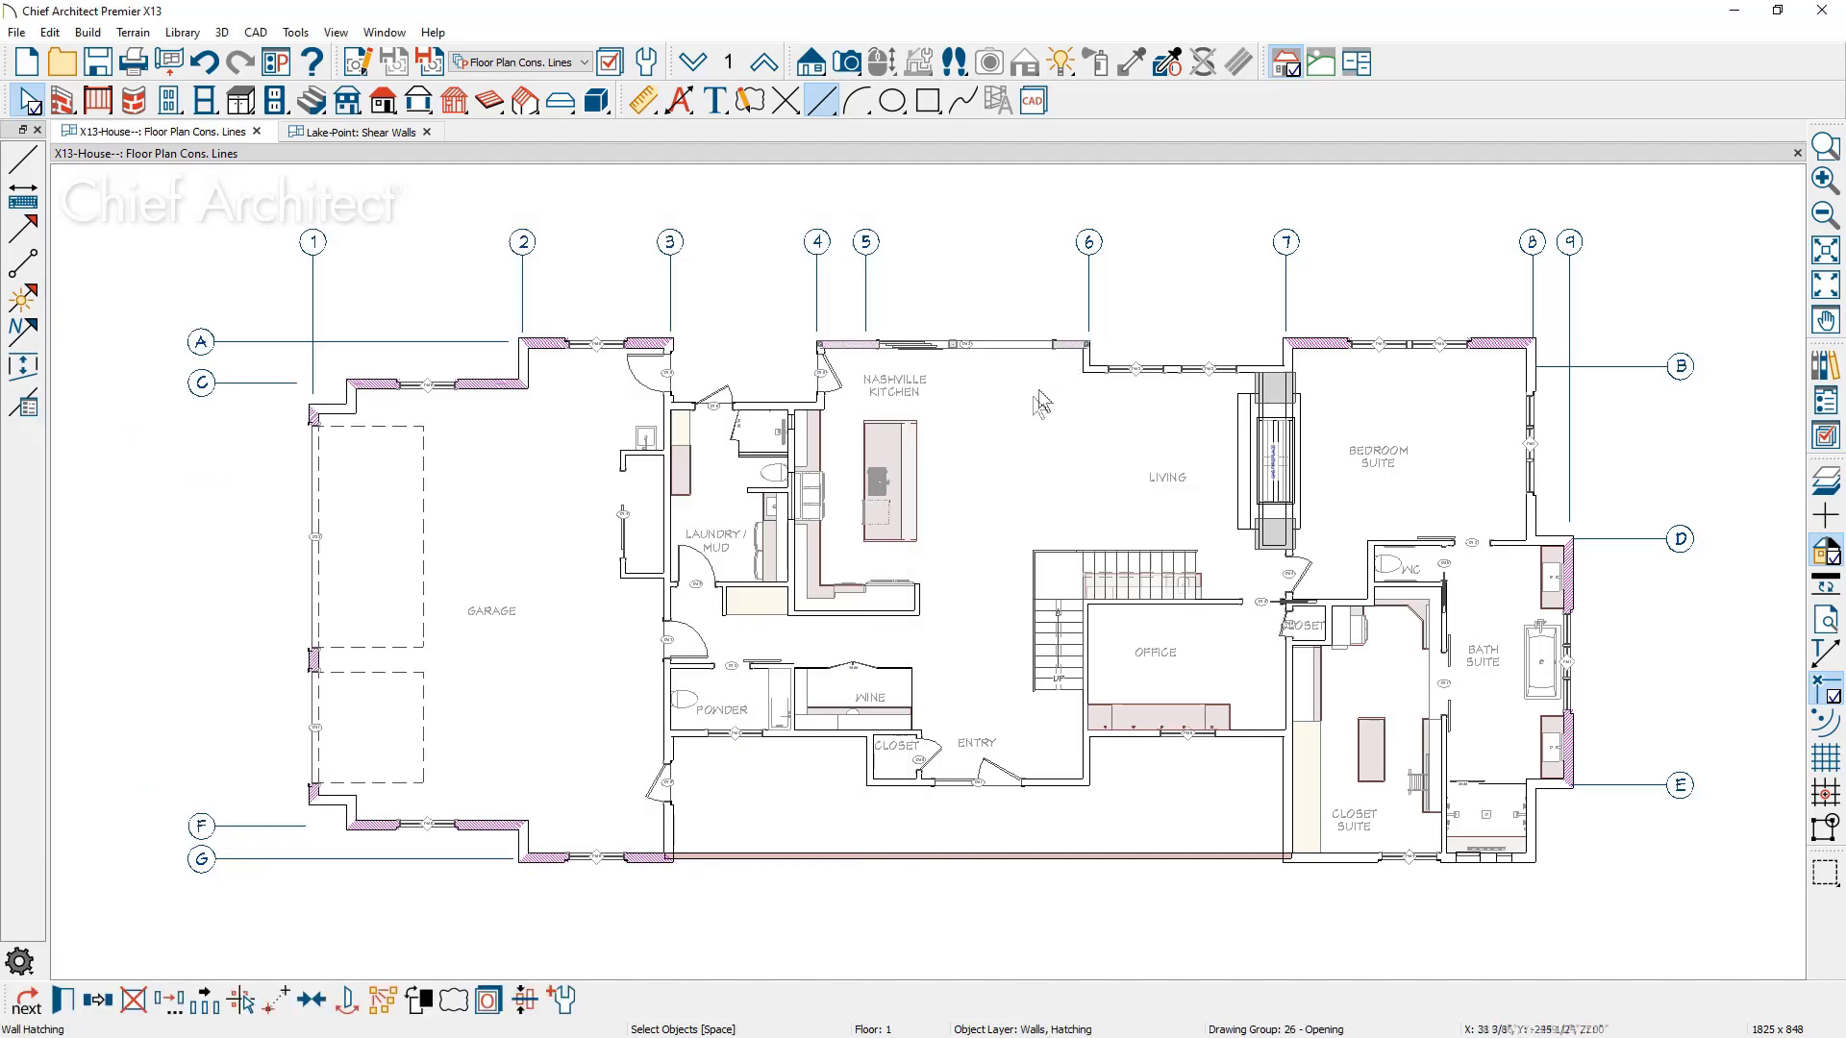
left_click(100, 1004)
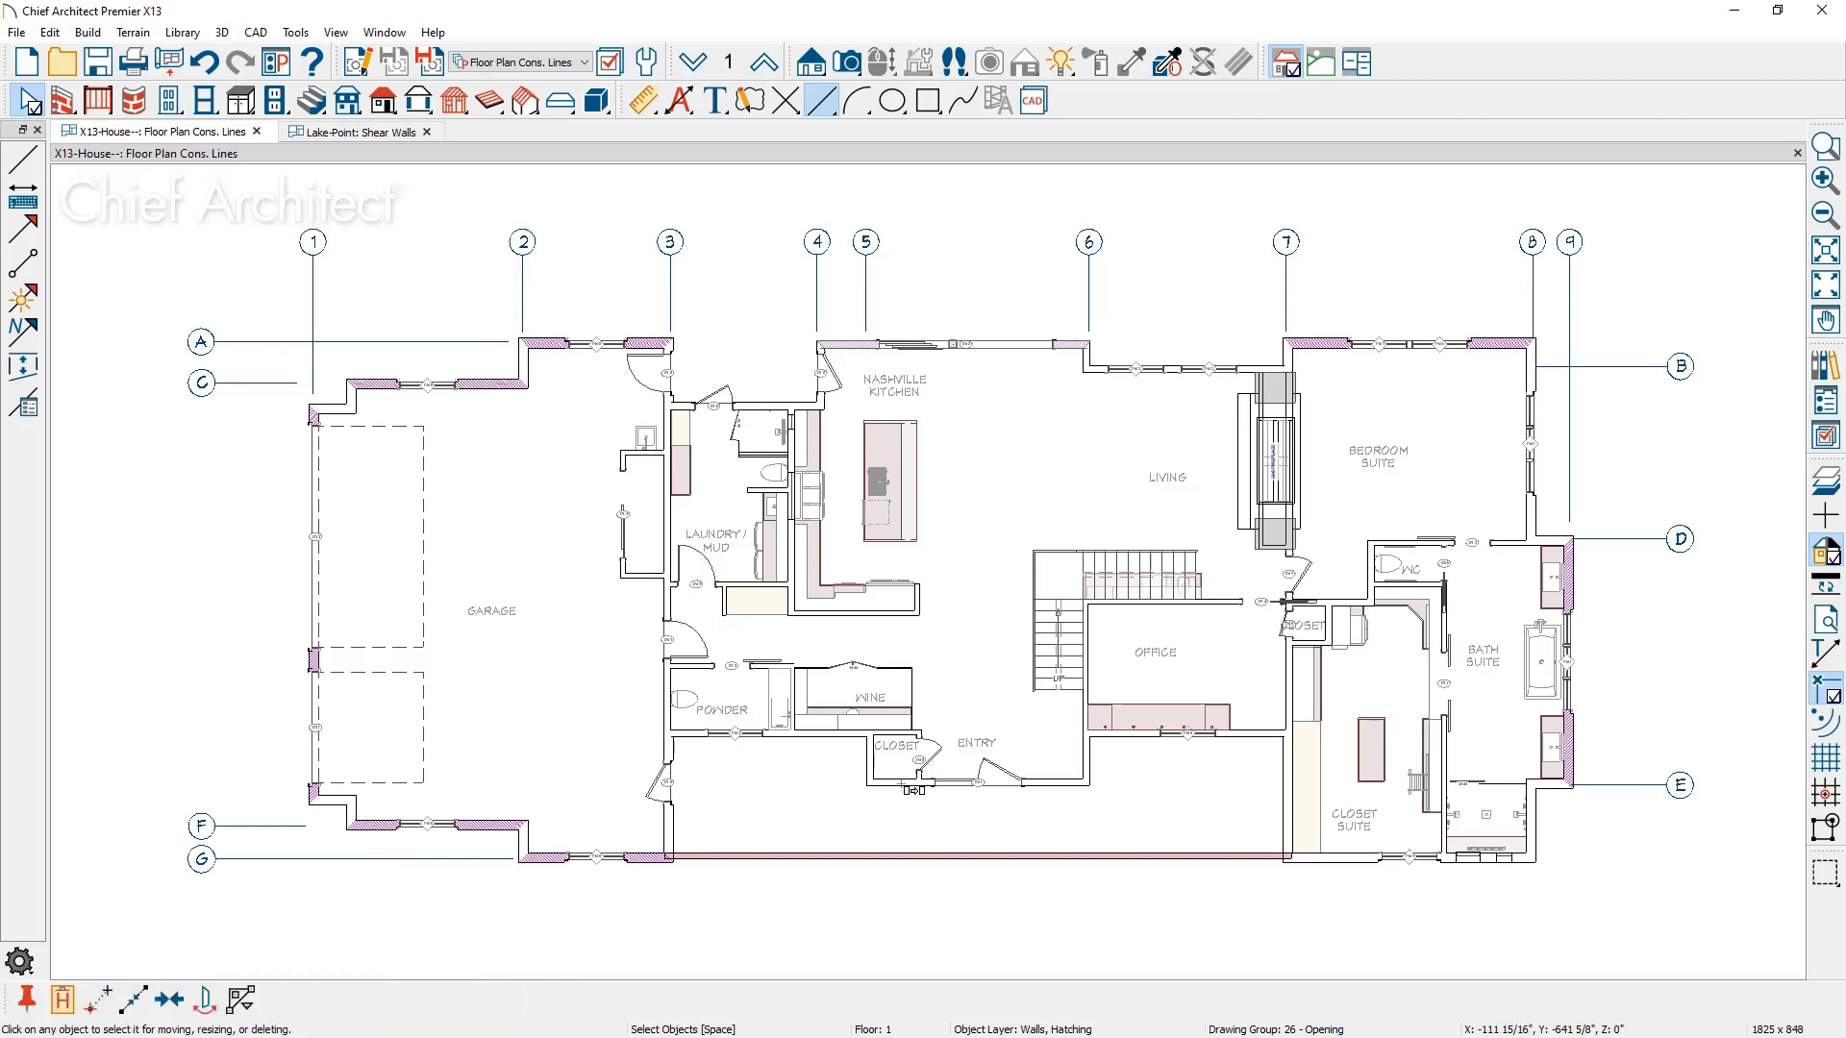
left_click(908, 785)
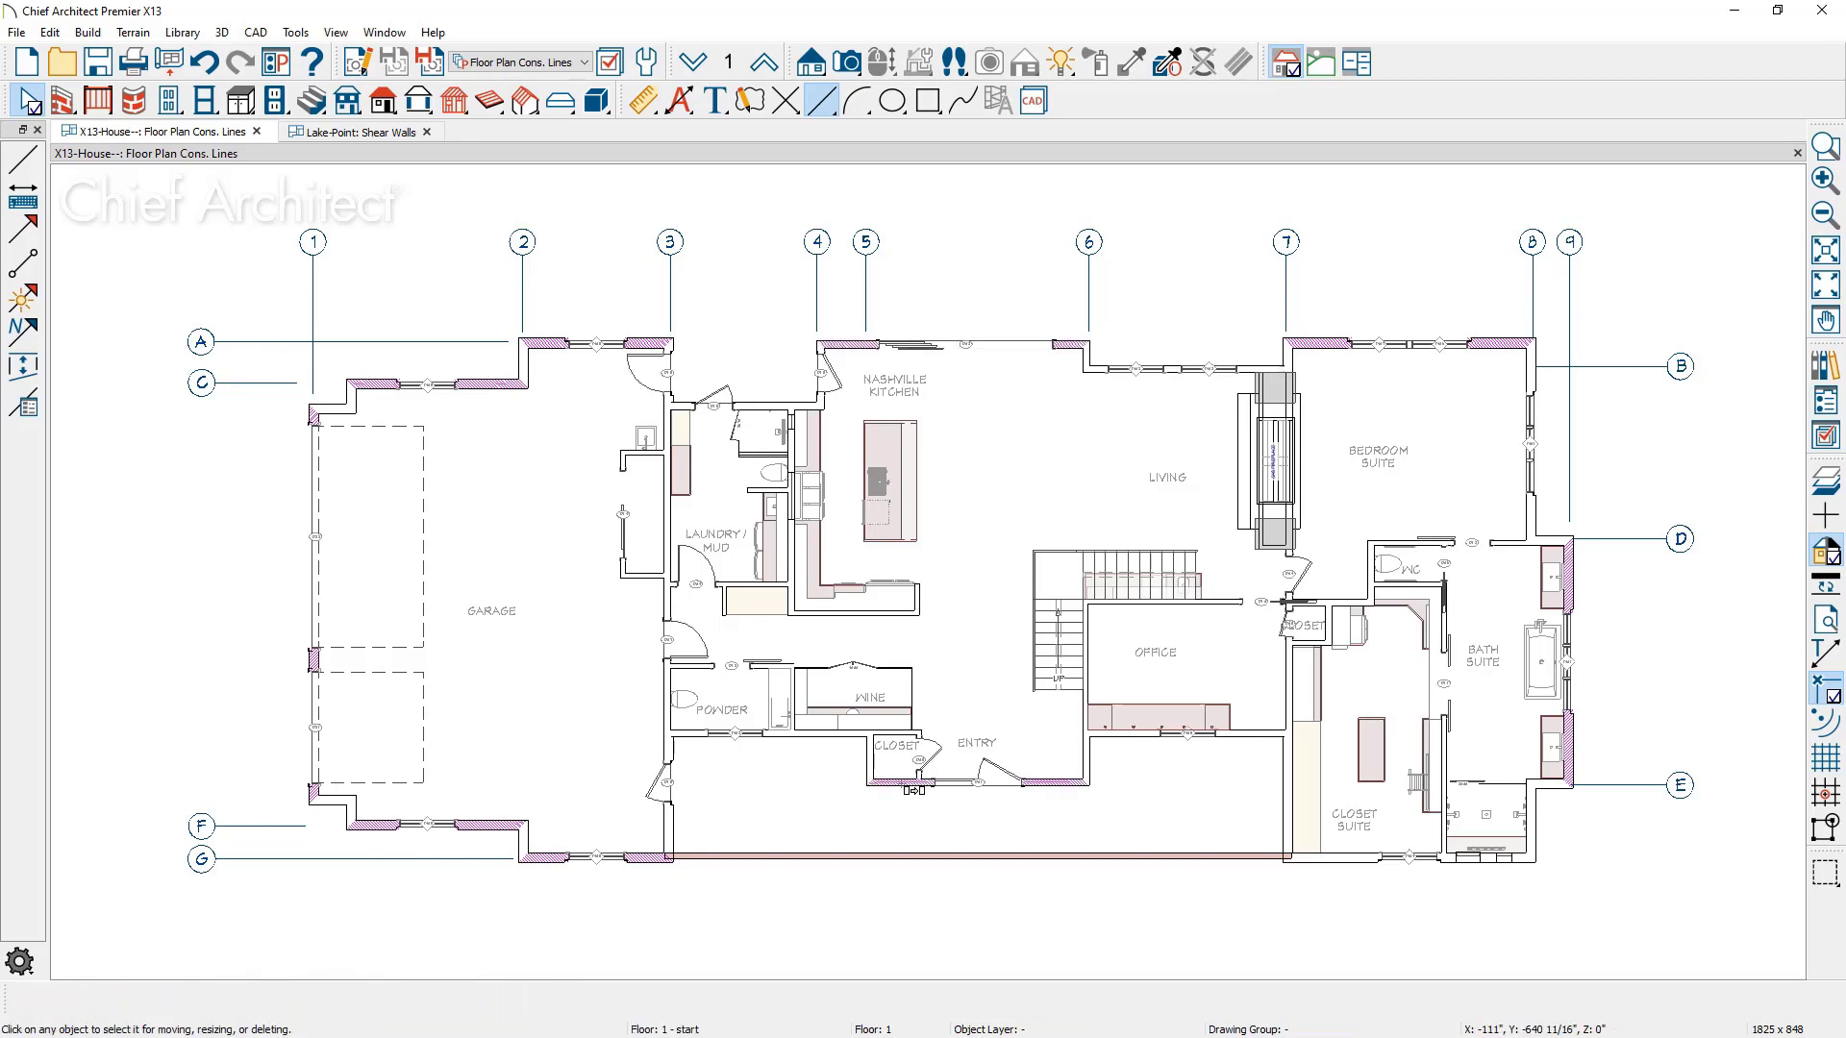